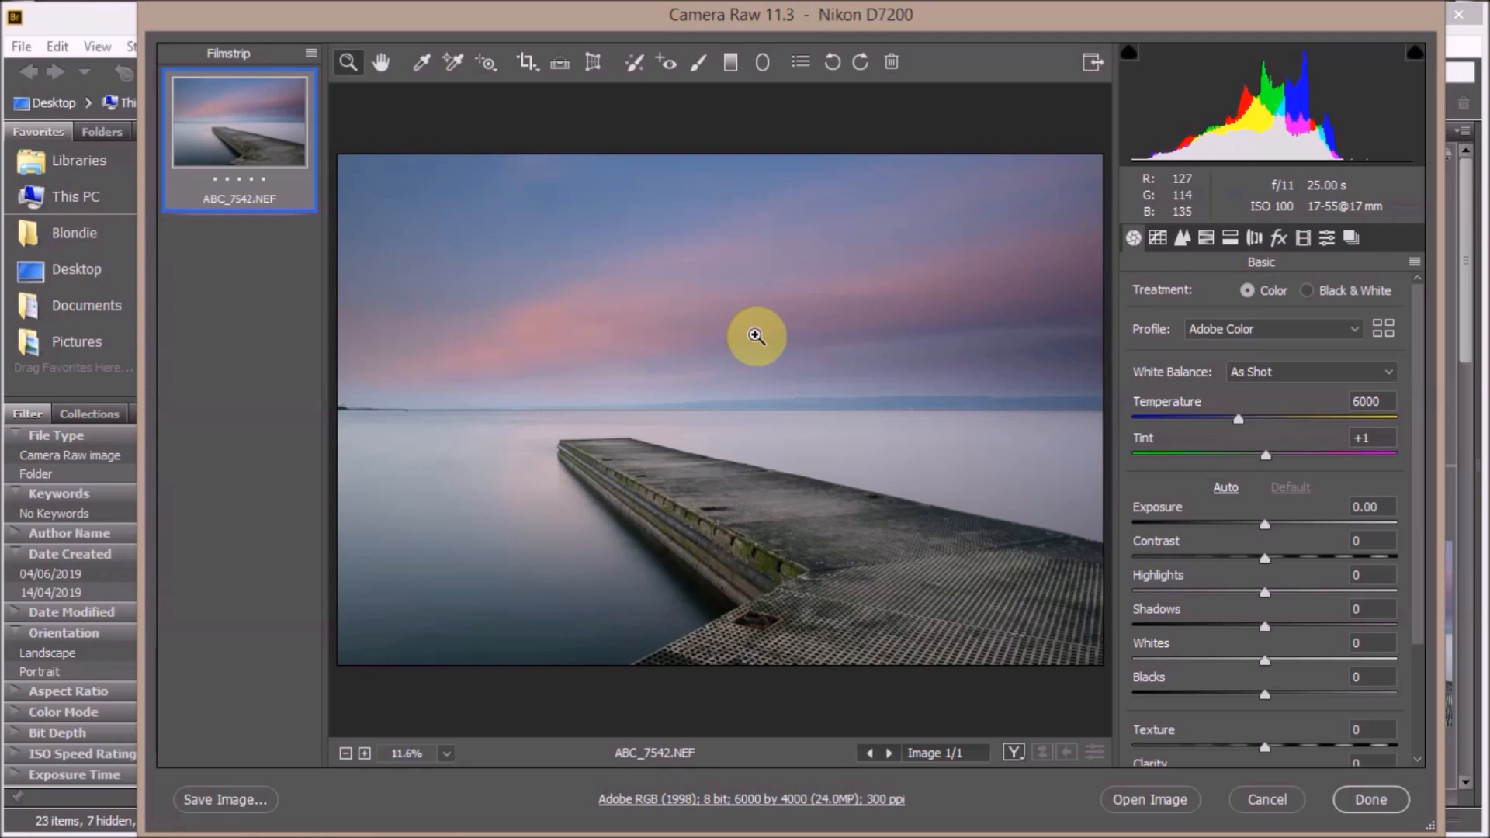
Try the previous conversion settings on the pier photo and return it to the Camera Raw defaults
drag(878, 25, 846, 32)
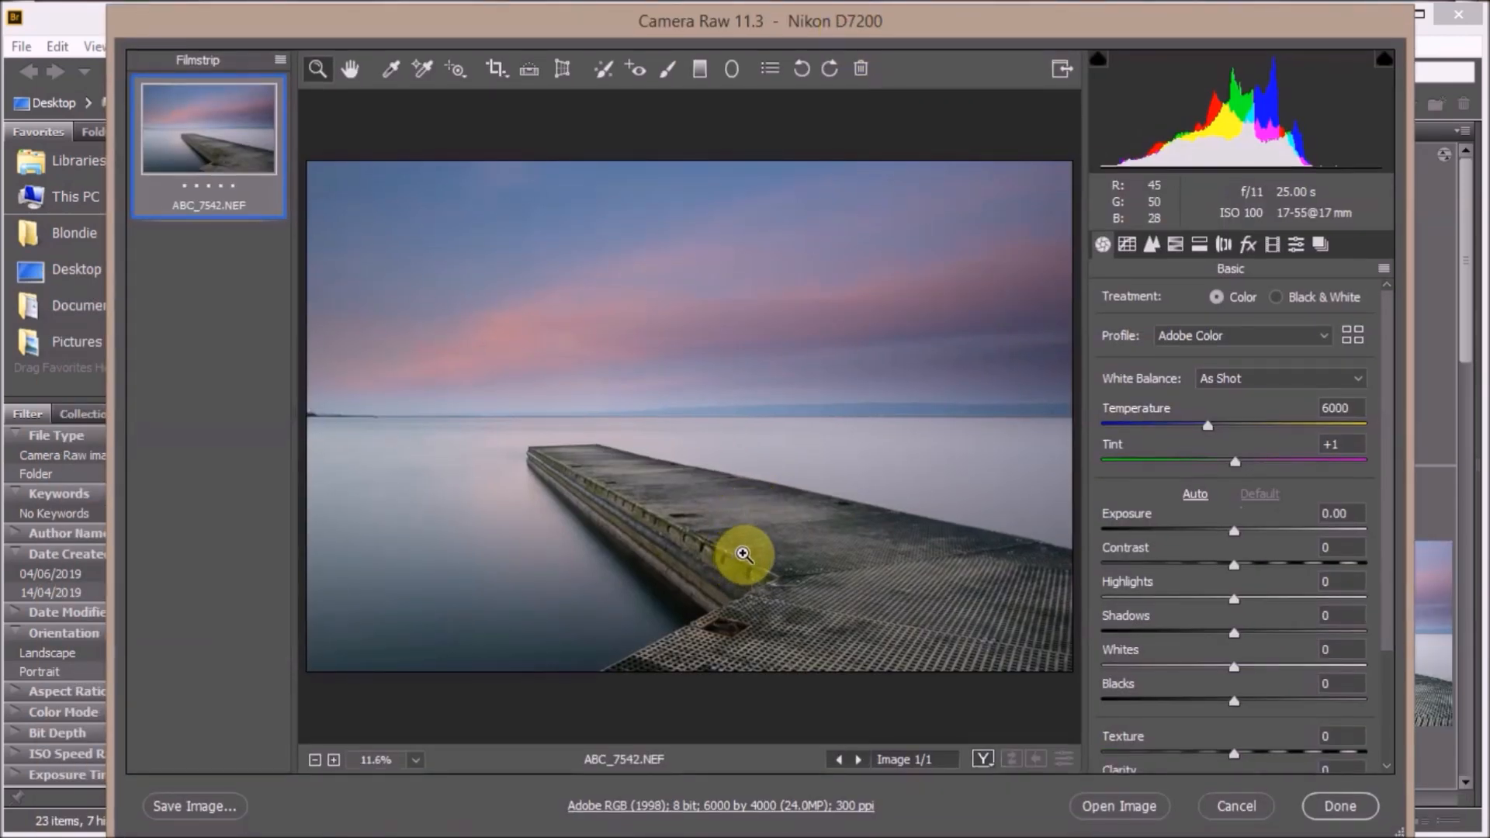
click(1384, 268)
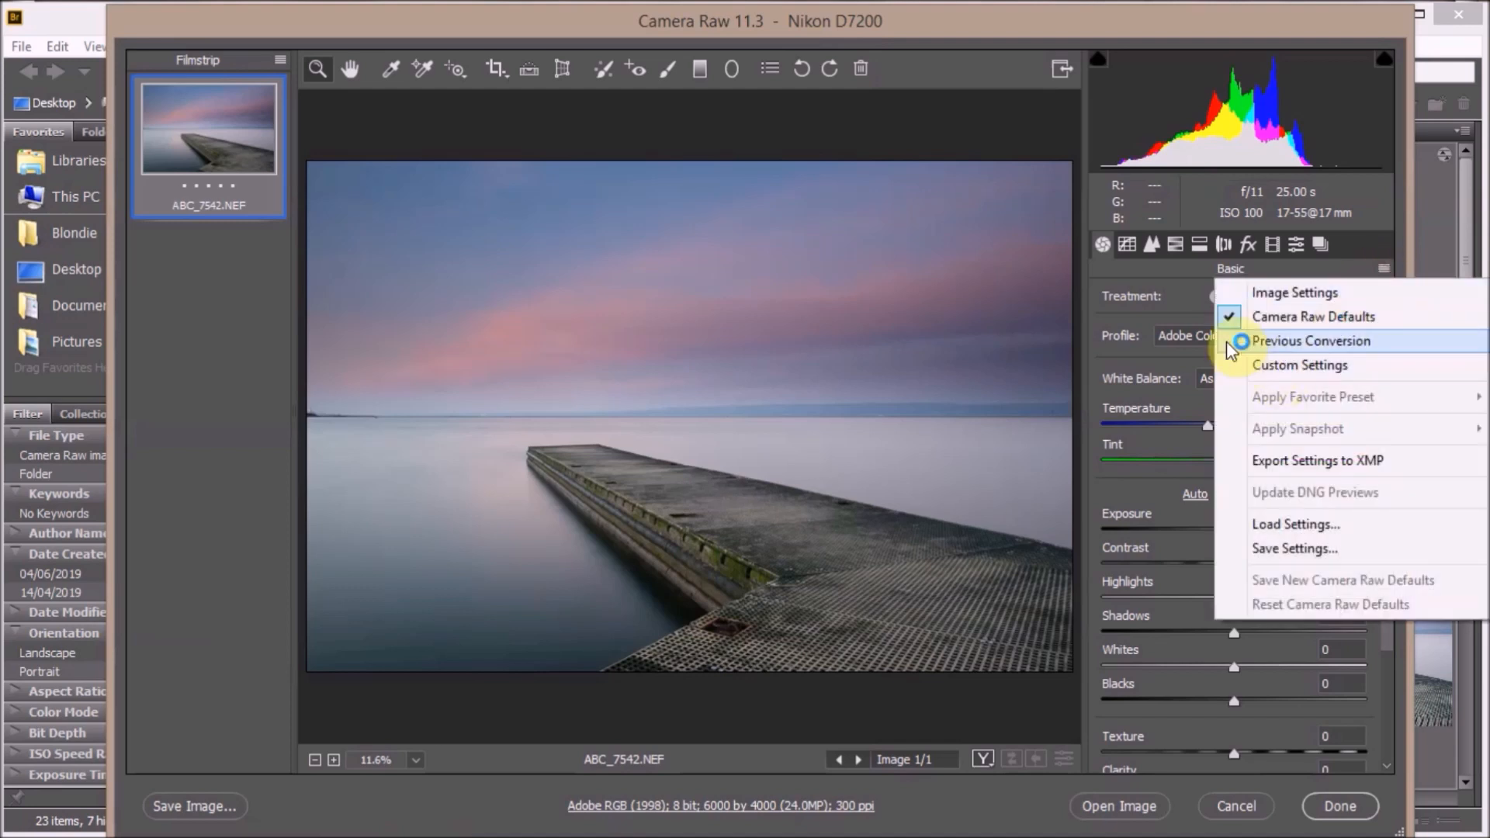
click(1239, 345)
click(1384, 267)
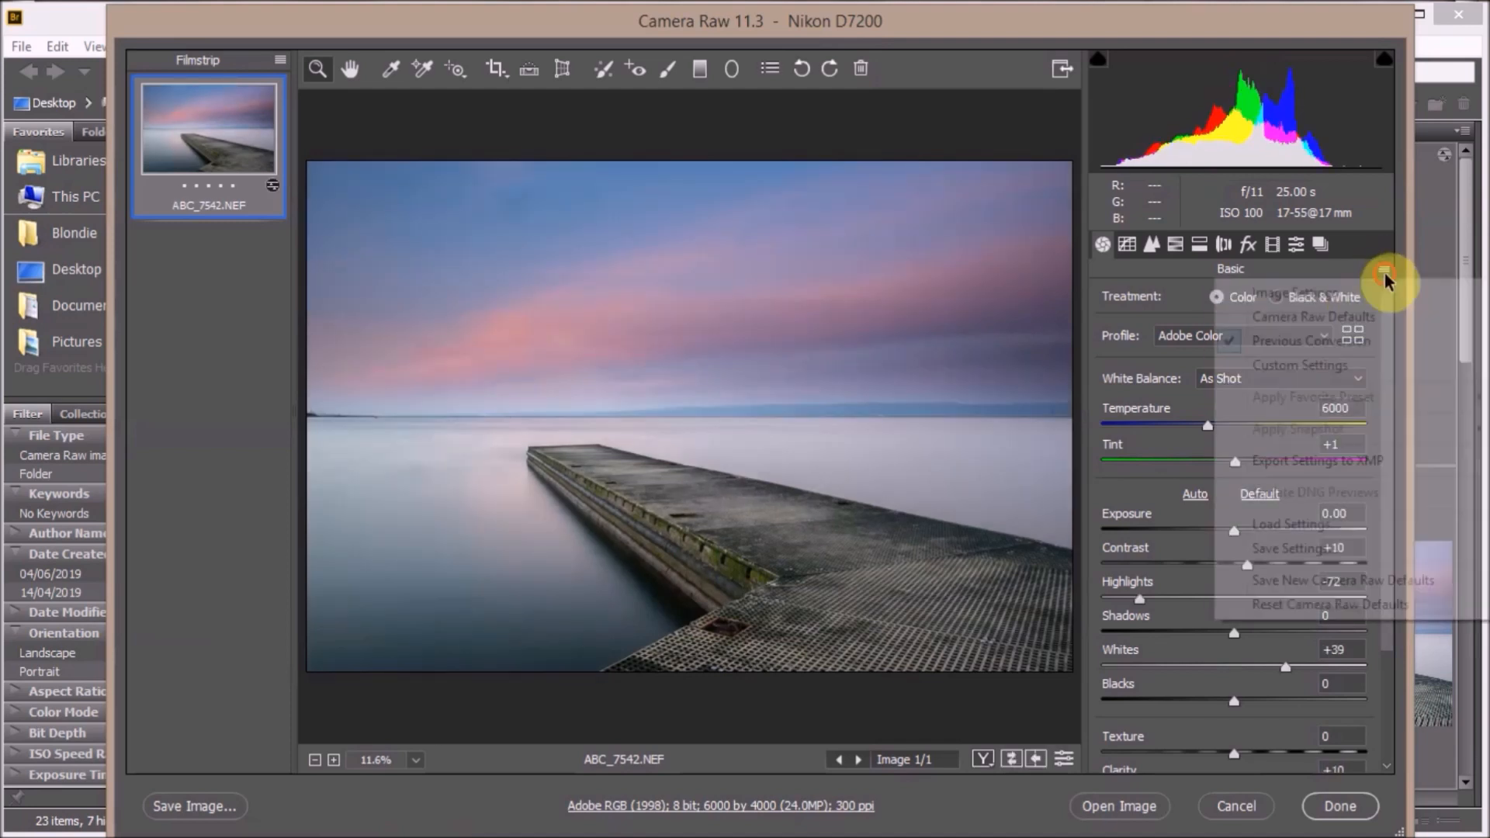
click(1242, 317)
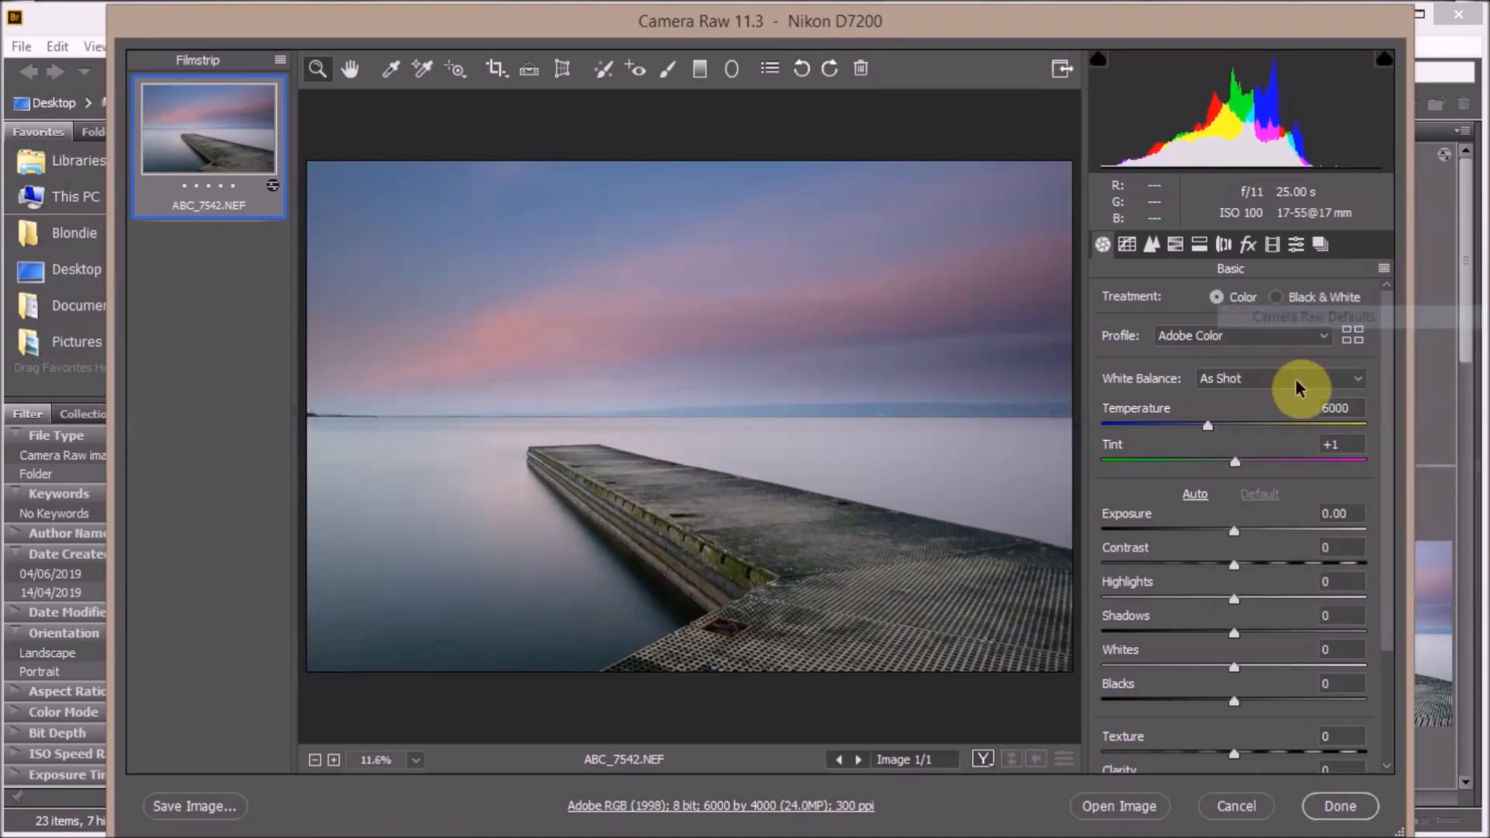
Apply the Basic Tweaks user preset to the raw photo and open the image in Photoshop
click(1294, 244)
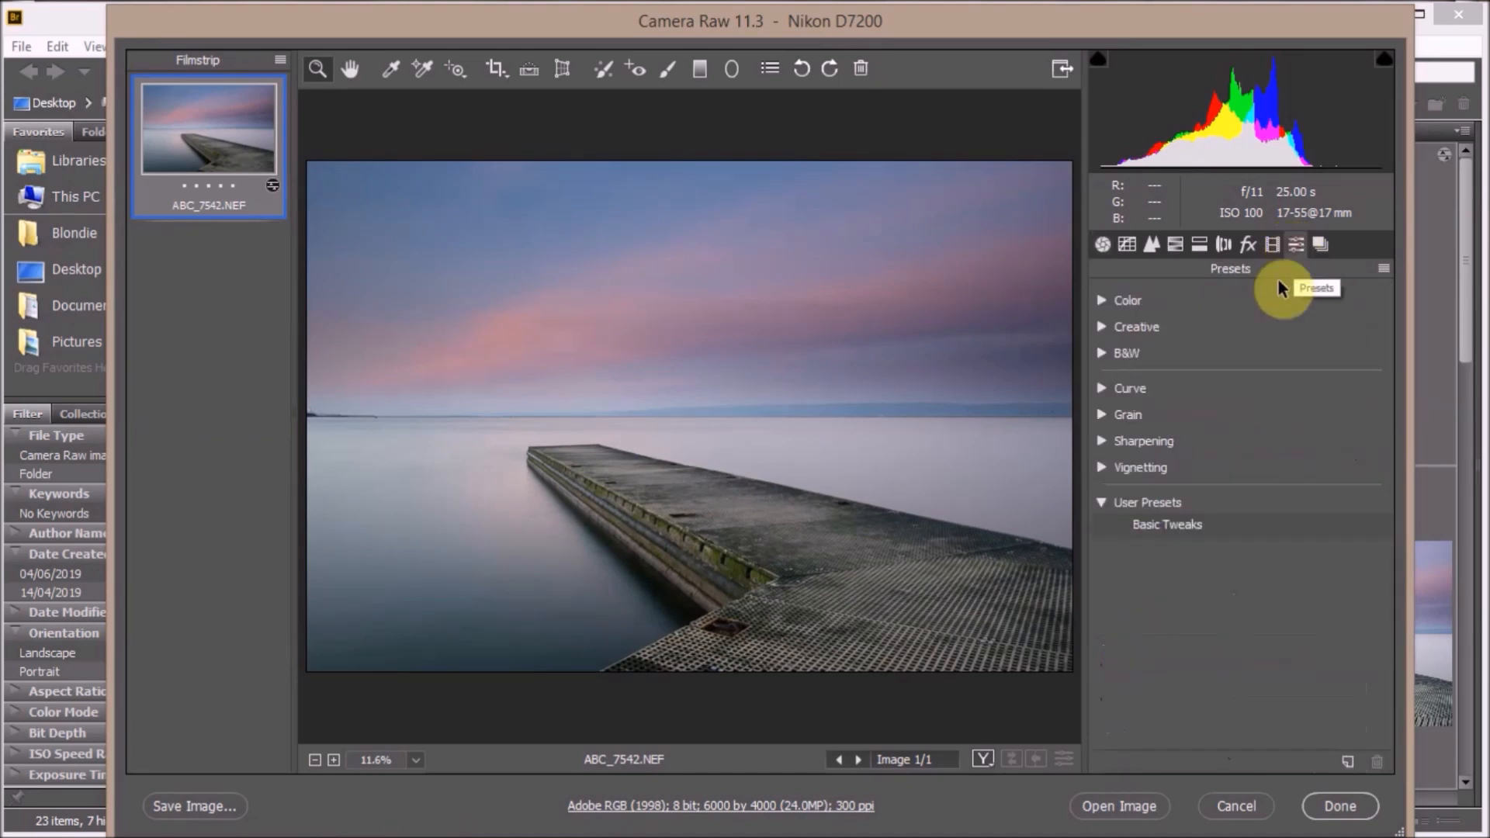
click(1149, 528)
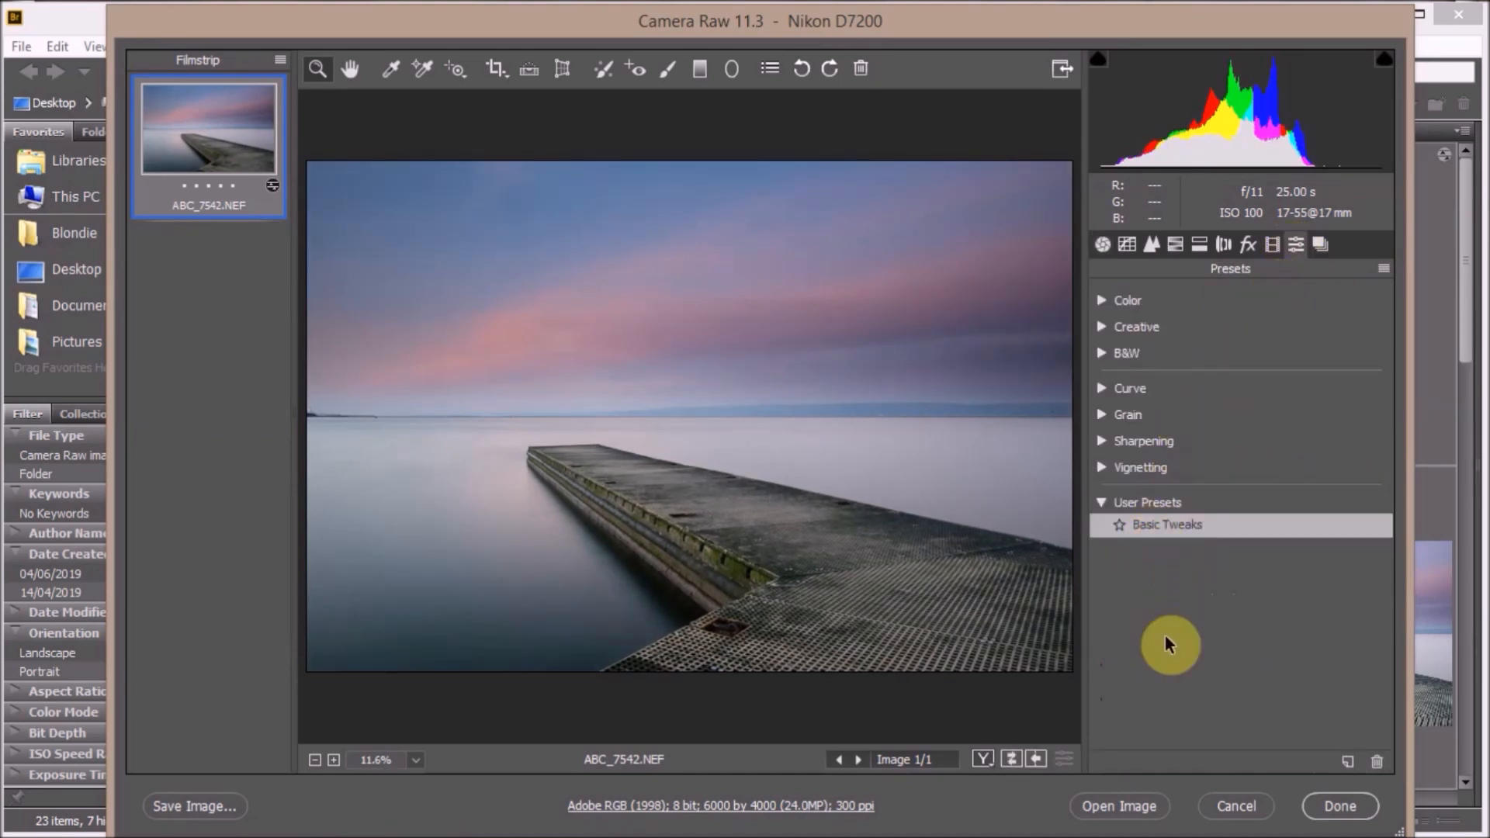
click(1127, 807)
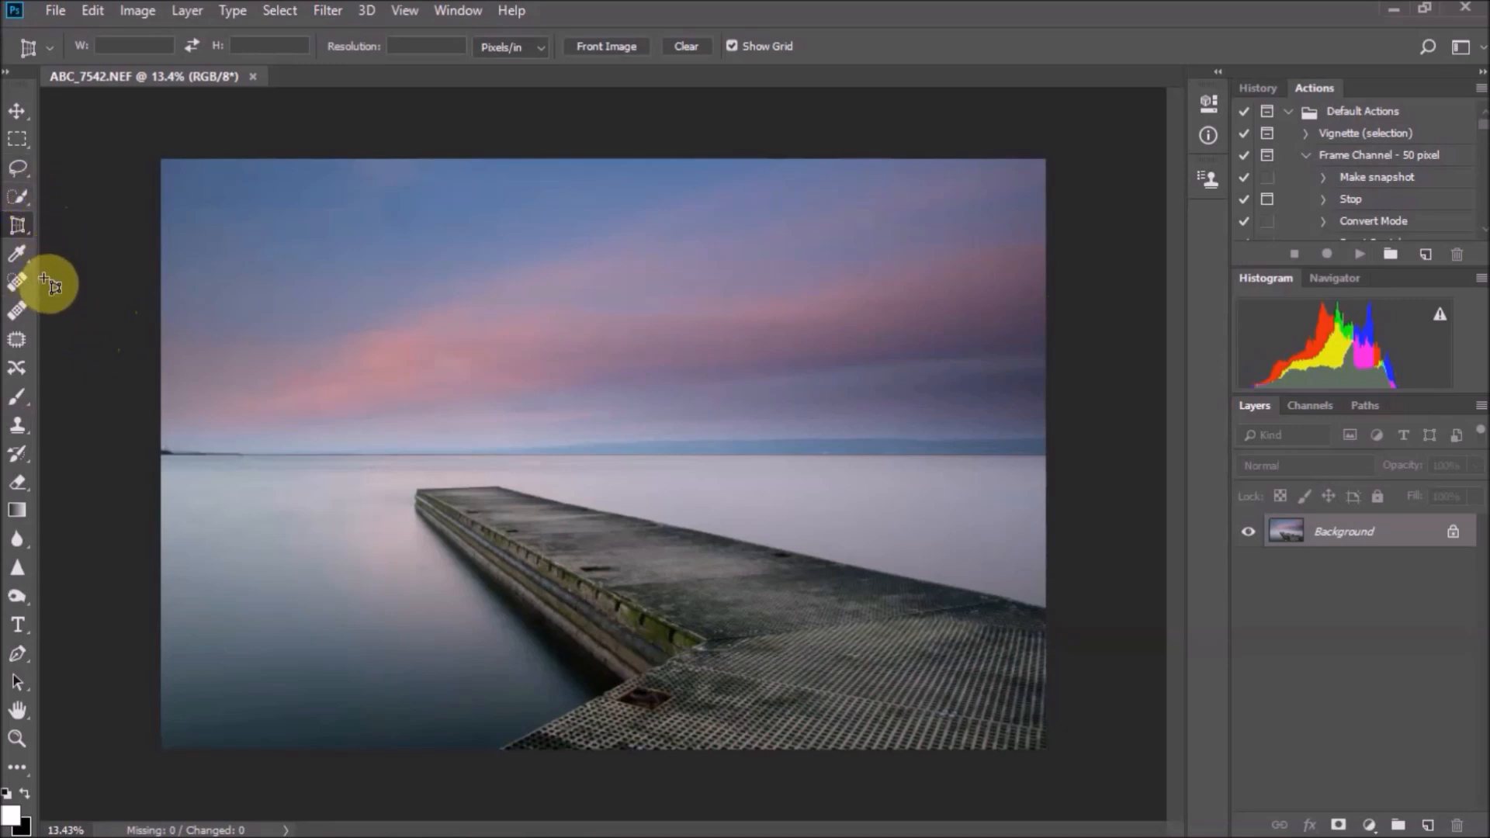
Remove the dark strip of land at the horizon's left end with a rectangular selection and a 100% Content-Aware fill, and deselect
key(m)
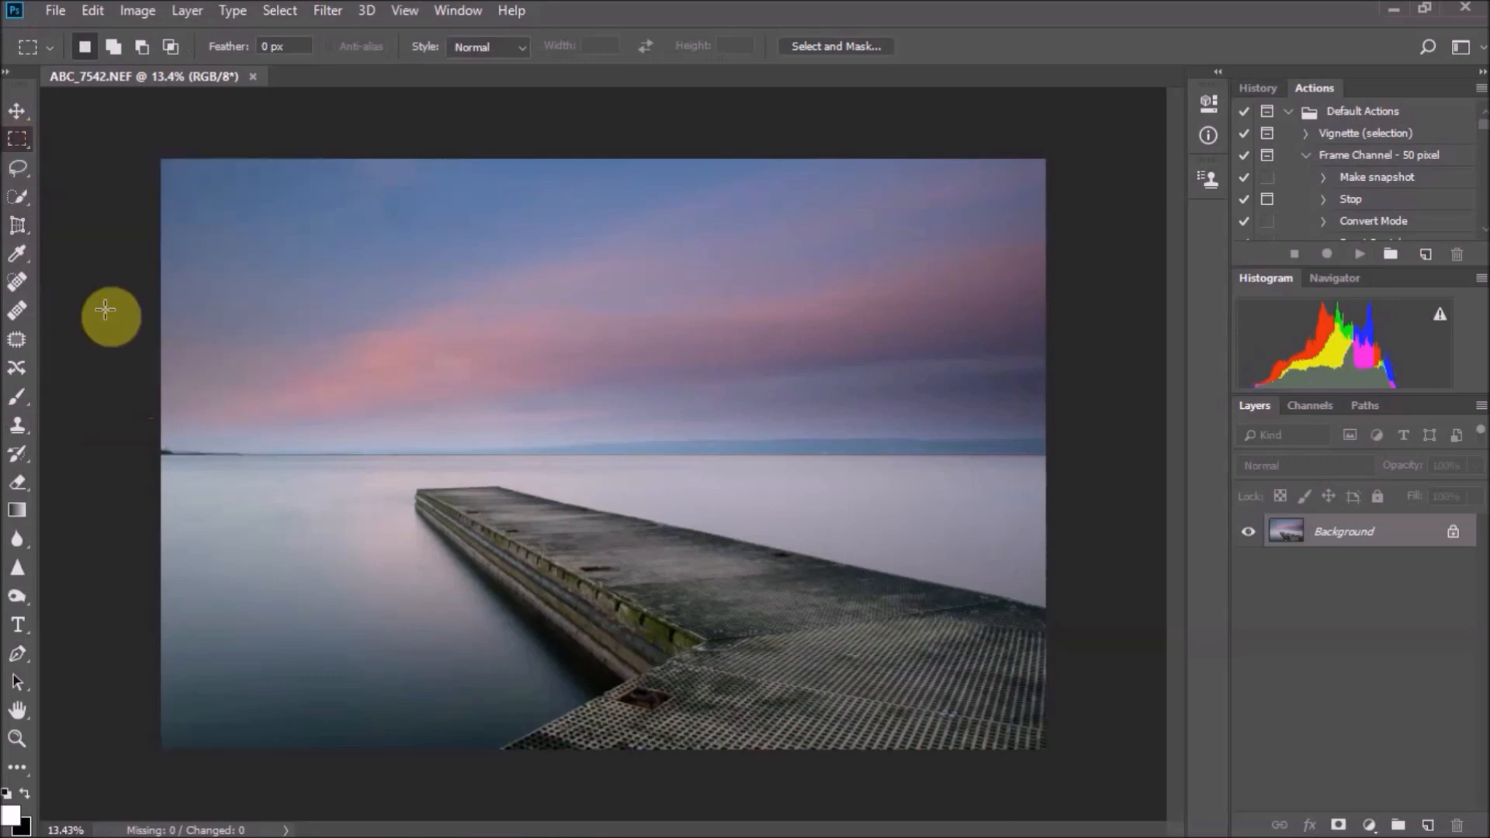
drag(163, 441, 267, 464)
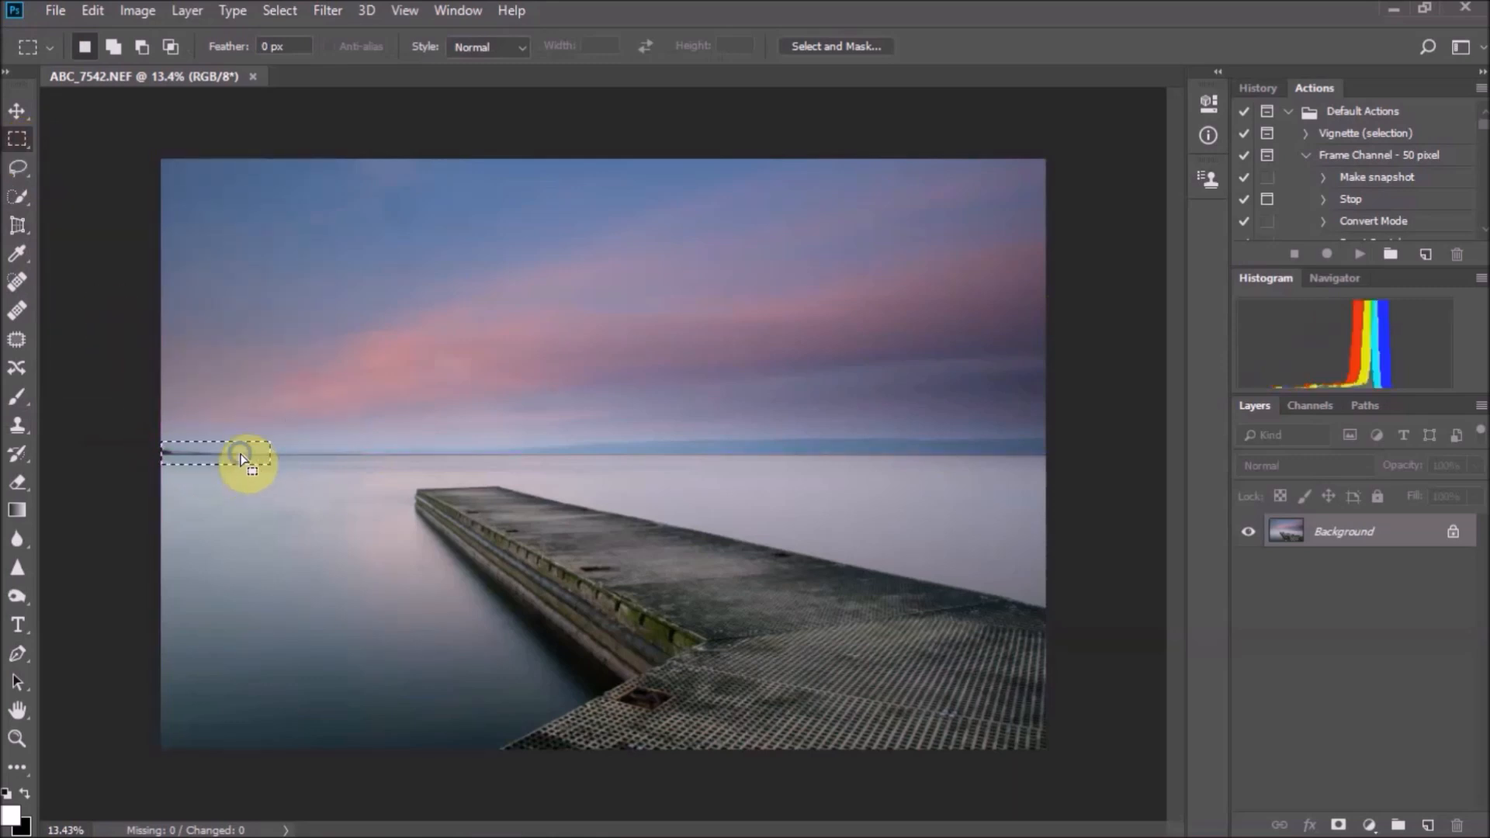
right_click(240, 456)
click(268, 323)
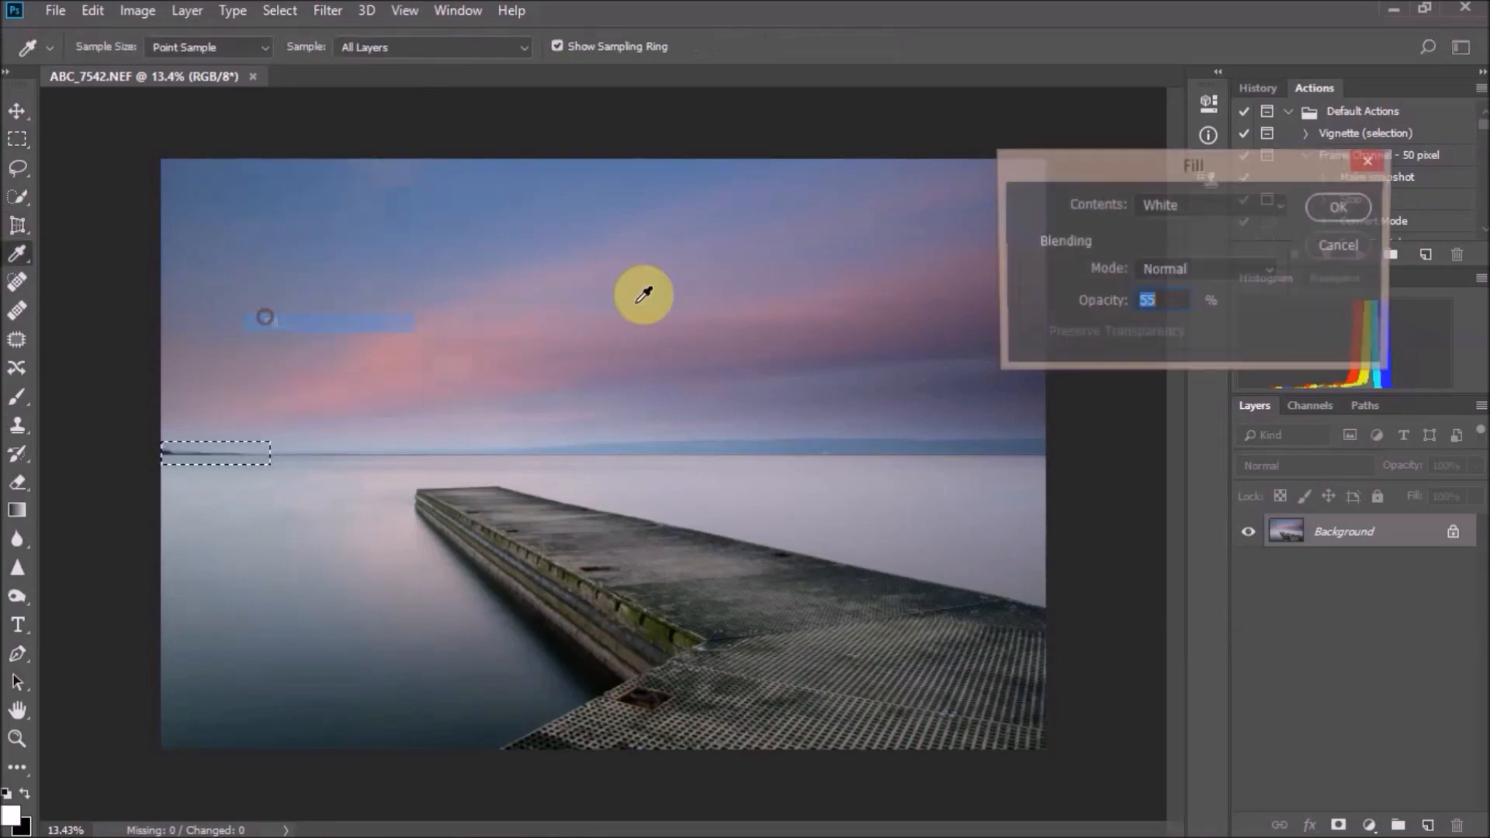
click(1255, 212)
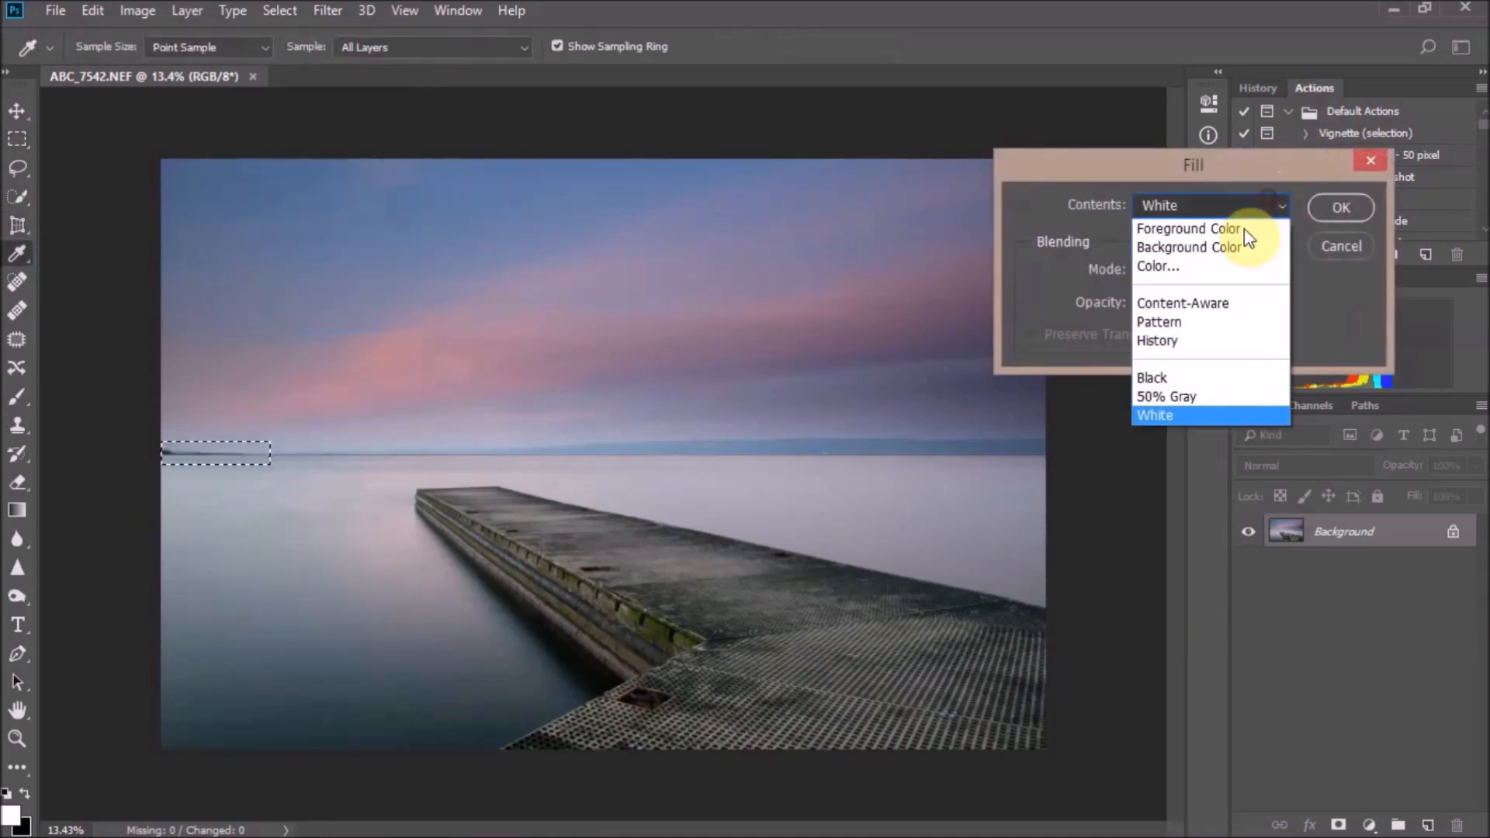
click(1225, 309)
drag(1081, 366, 1138, 362)
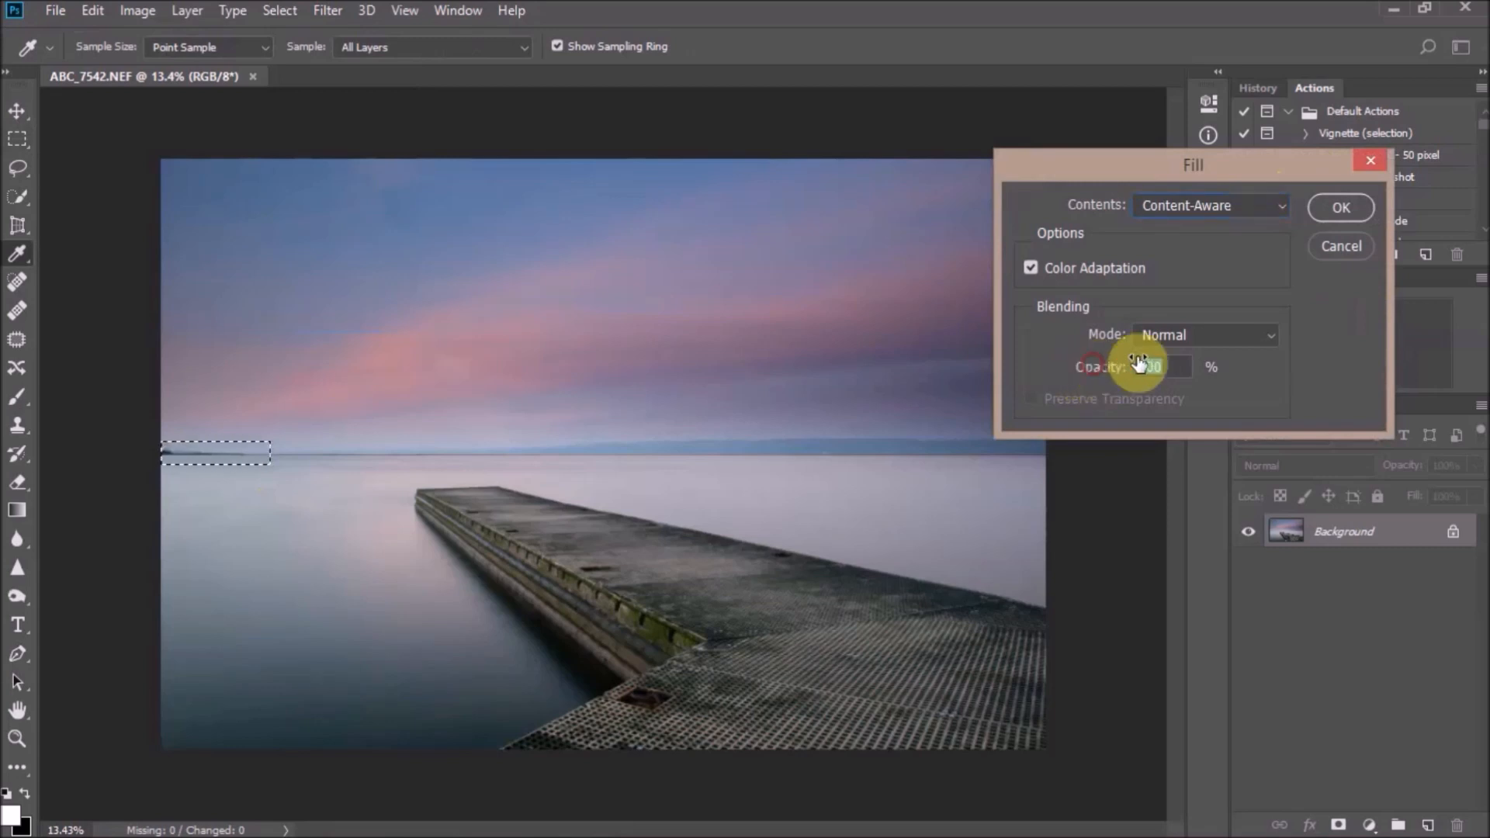
click(1327, 211)
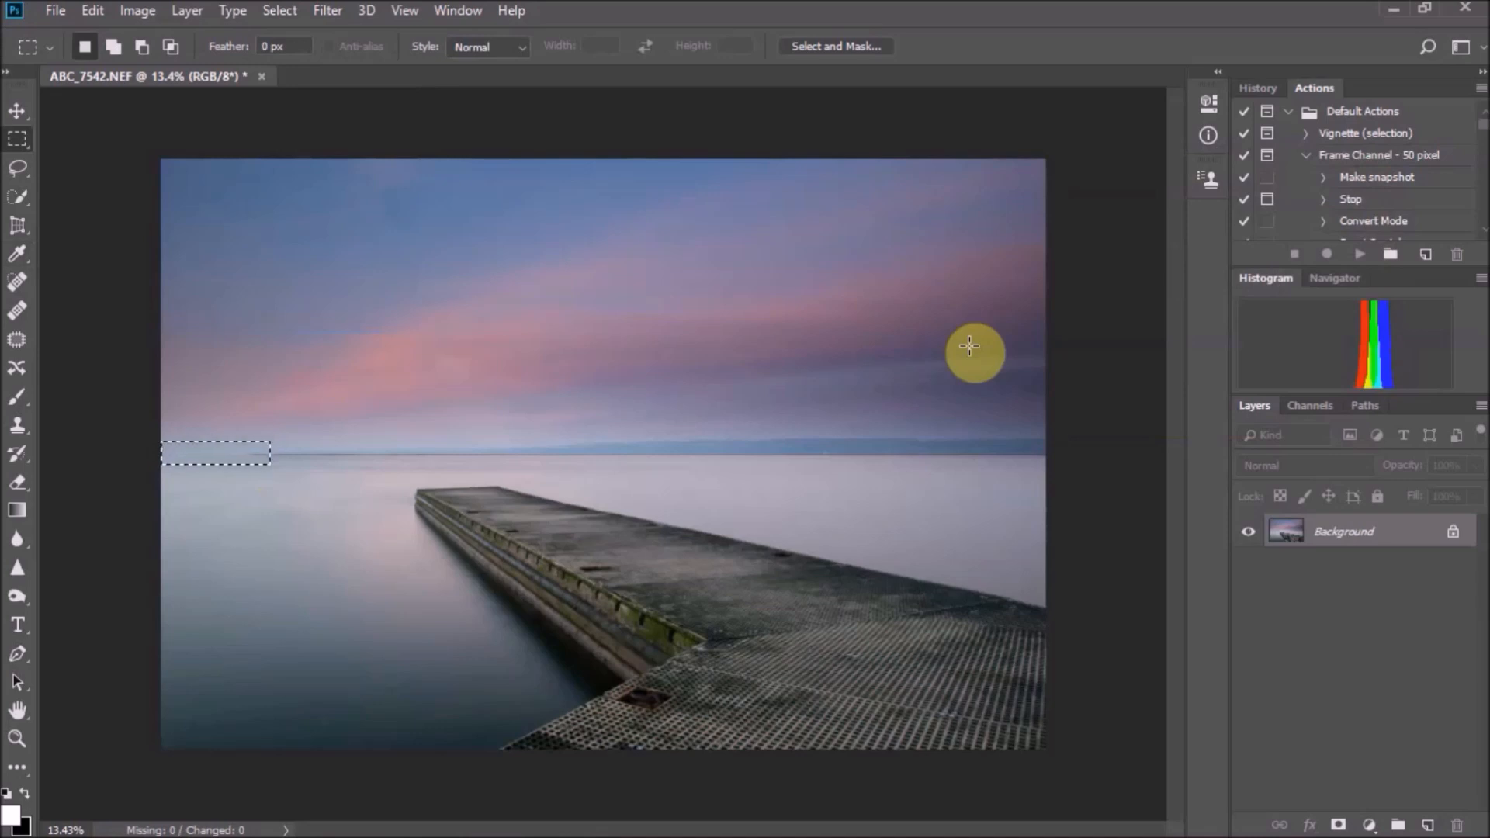
click(337, 14)
click(264, 11)
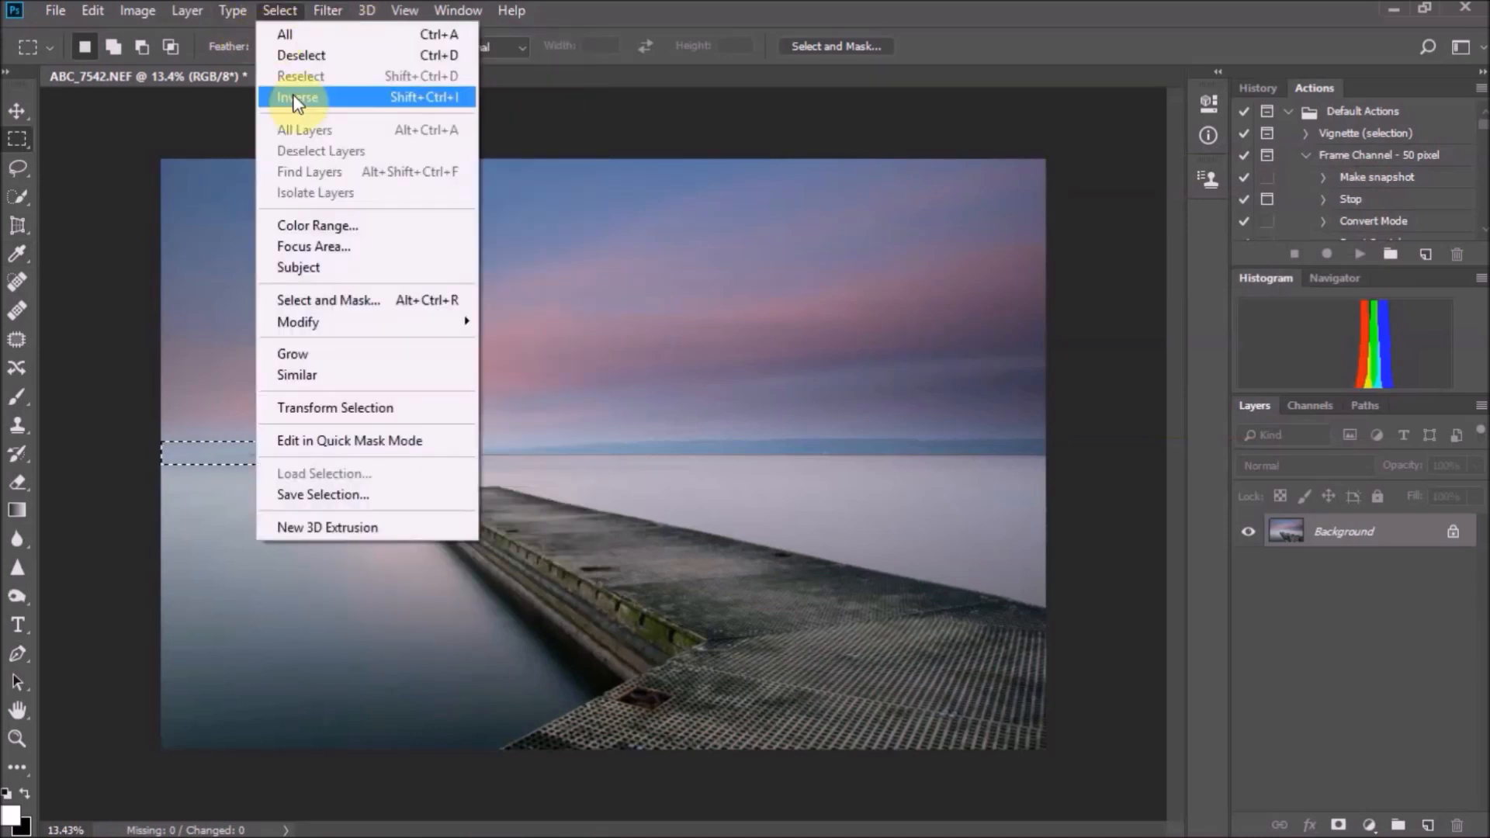
click(304, 56)
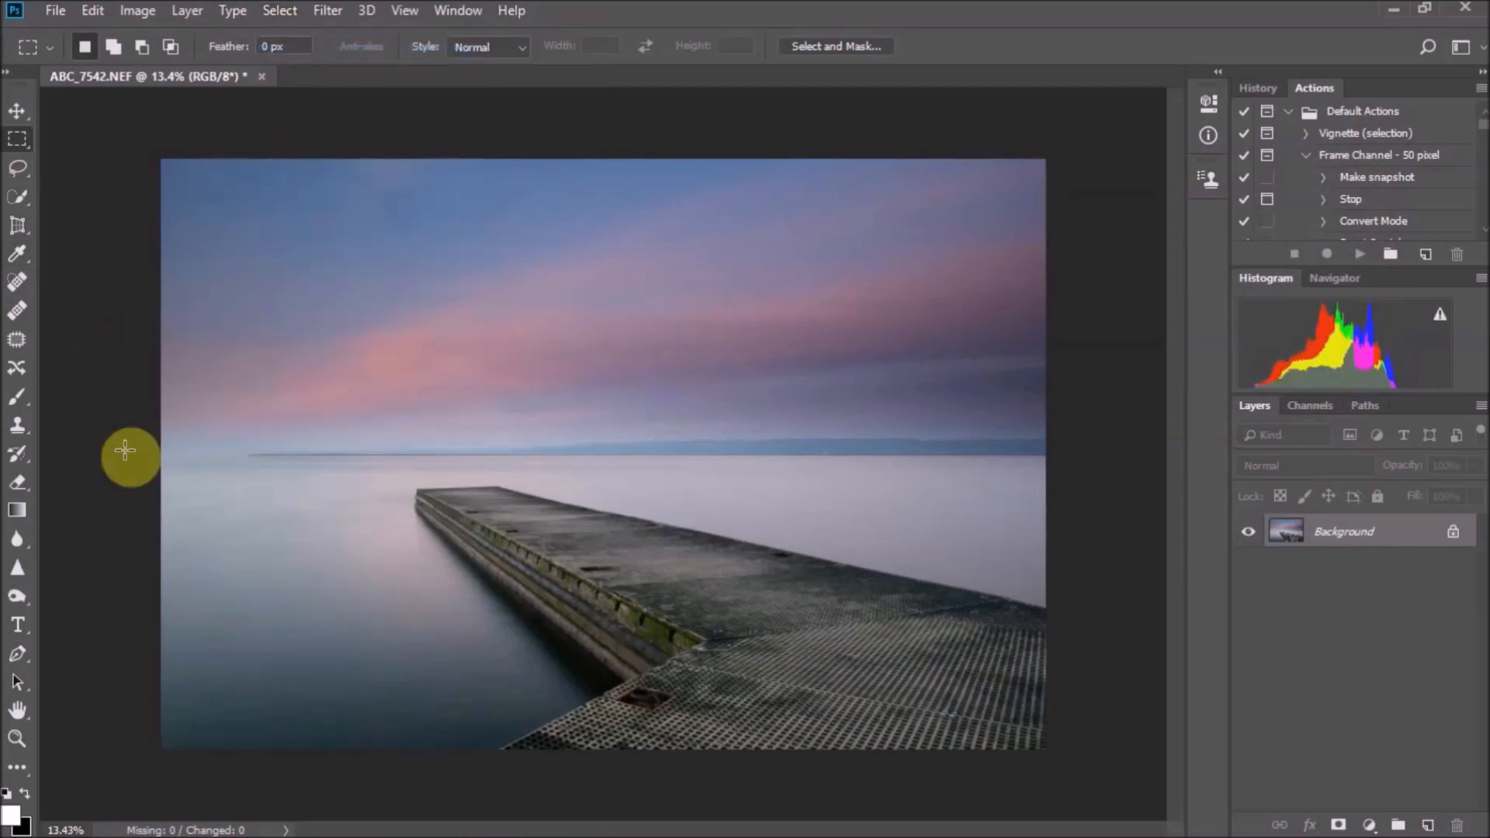
Select a thin rectangle along the remaining horizon and distant shore, fill it with Content-Aware, and deselect
scroll(187, 481, up, 3)
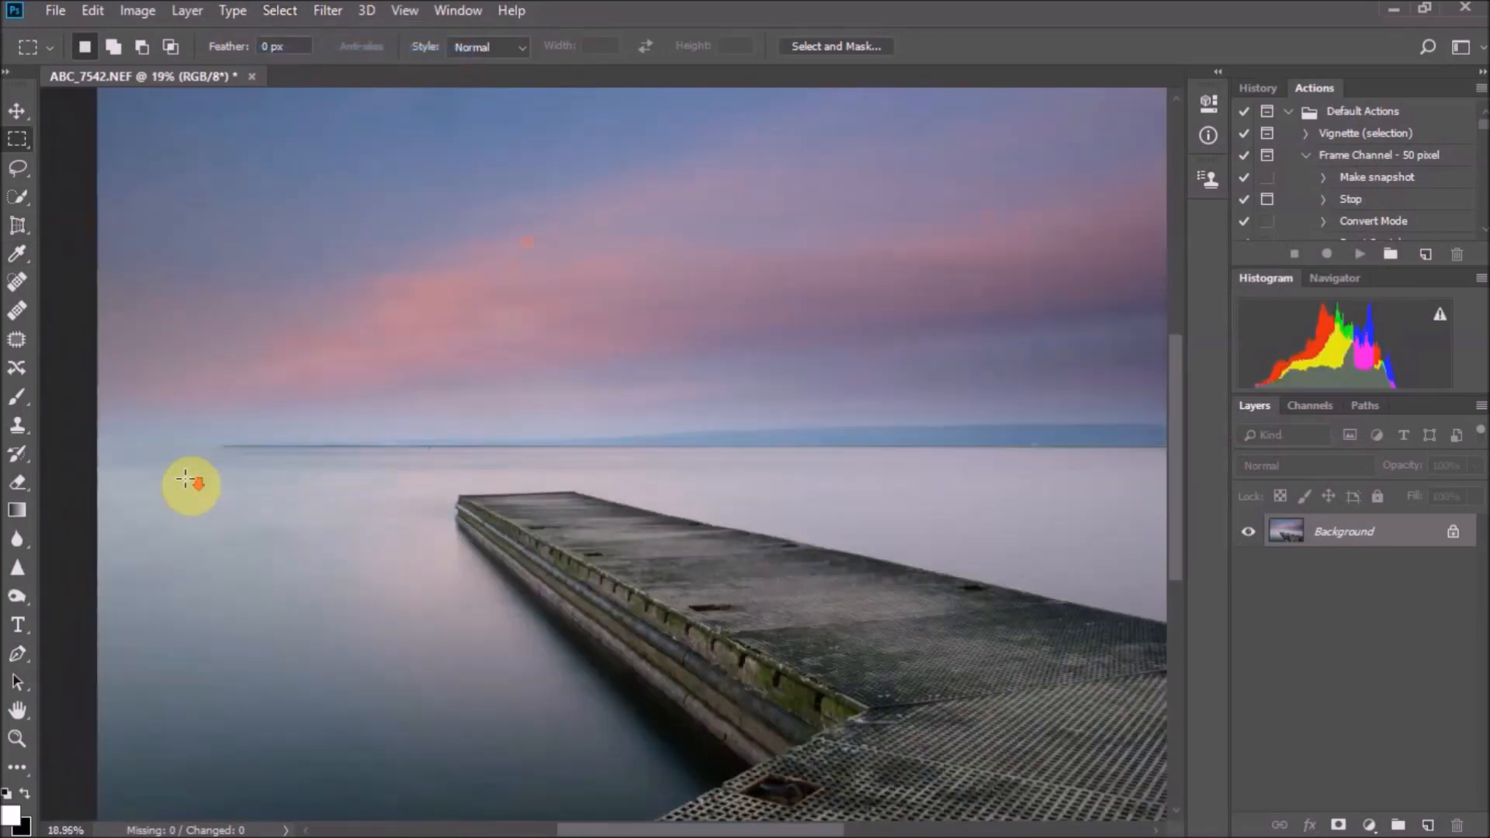
scroll(188, 481, down, 4)
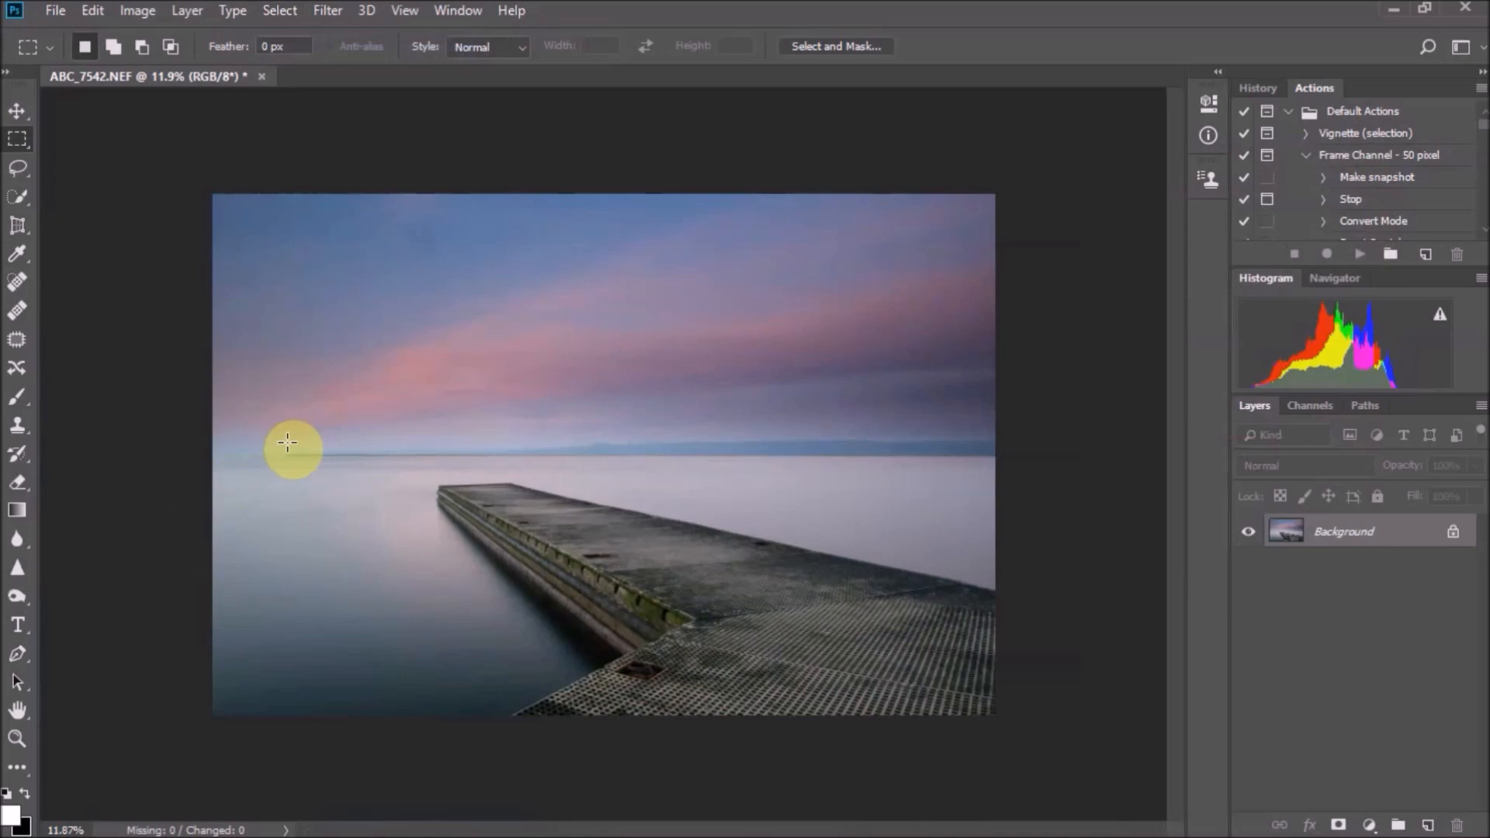
drag(284, 442, 988, 458)
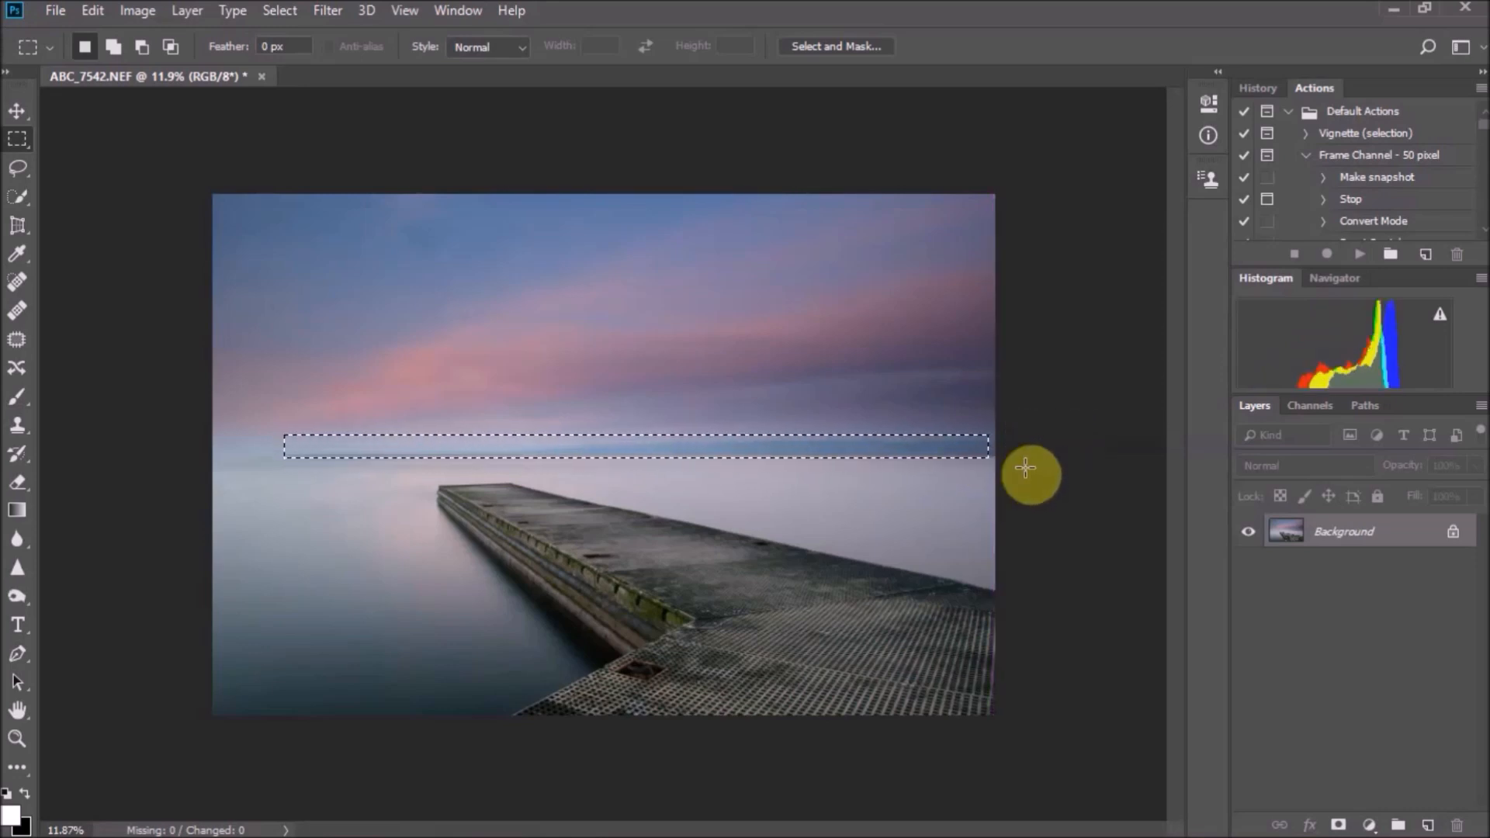
right_click(926, 450)
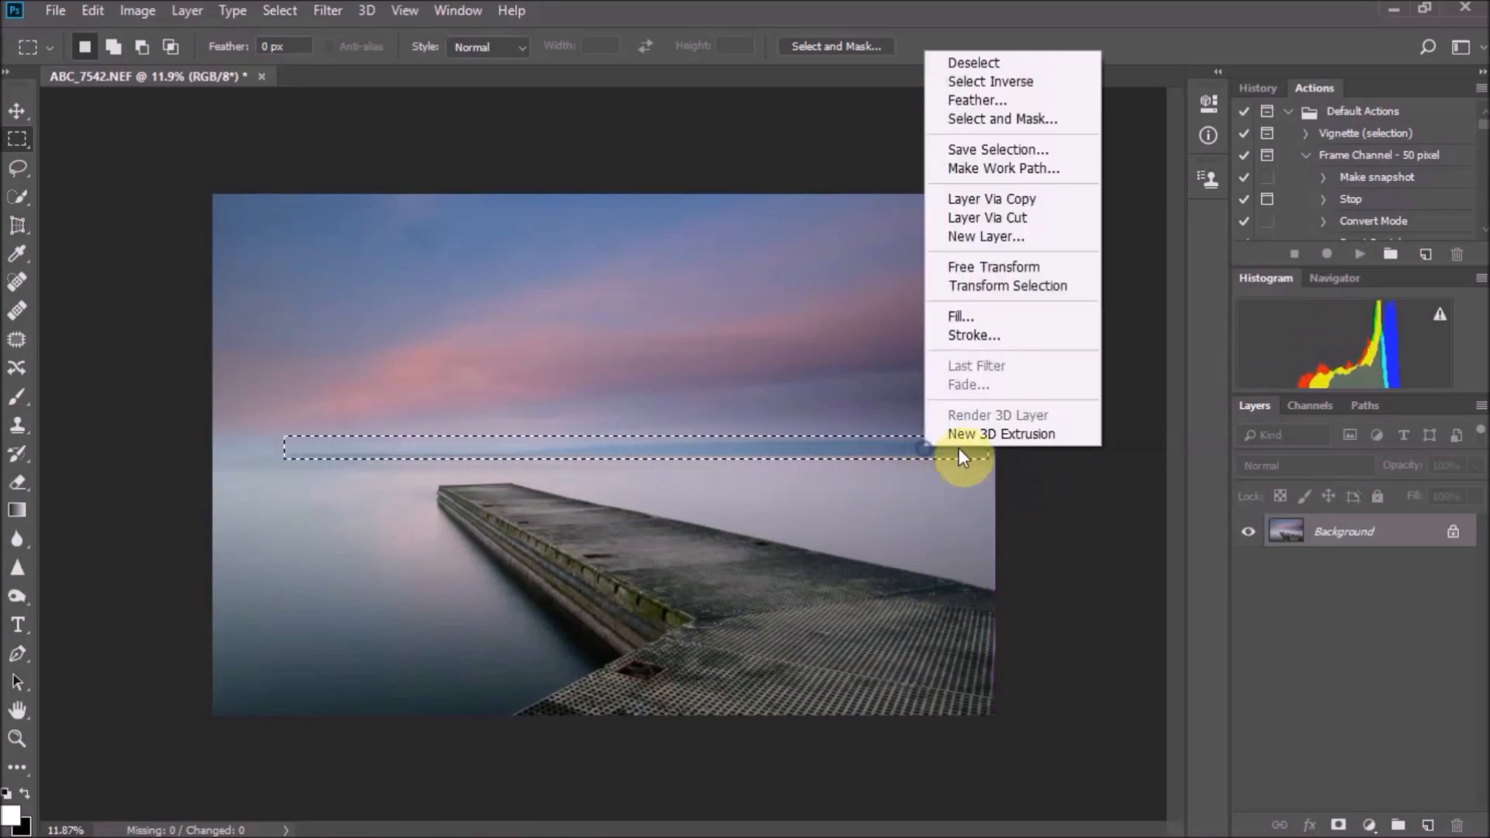
click(961, 316)
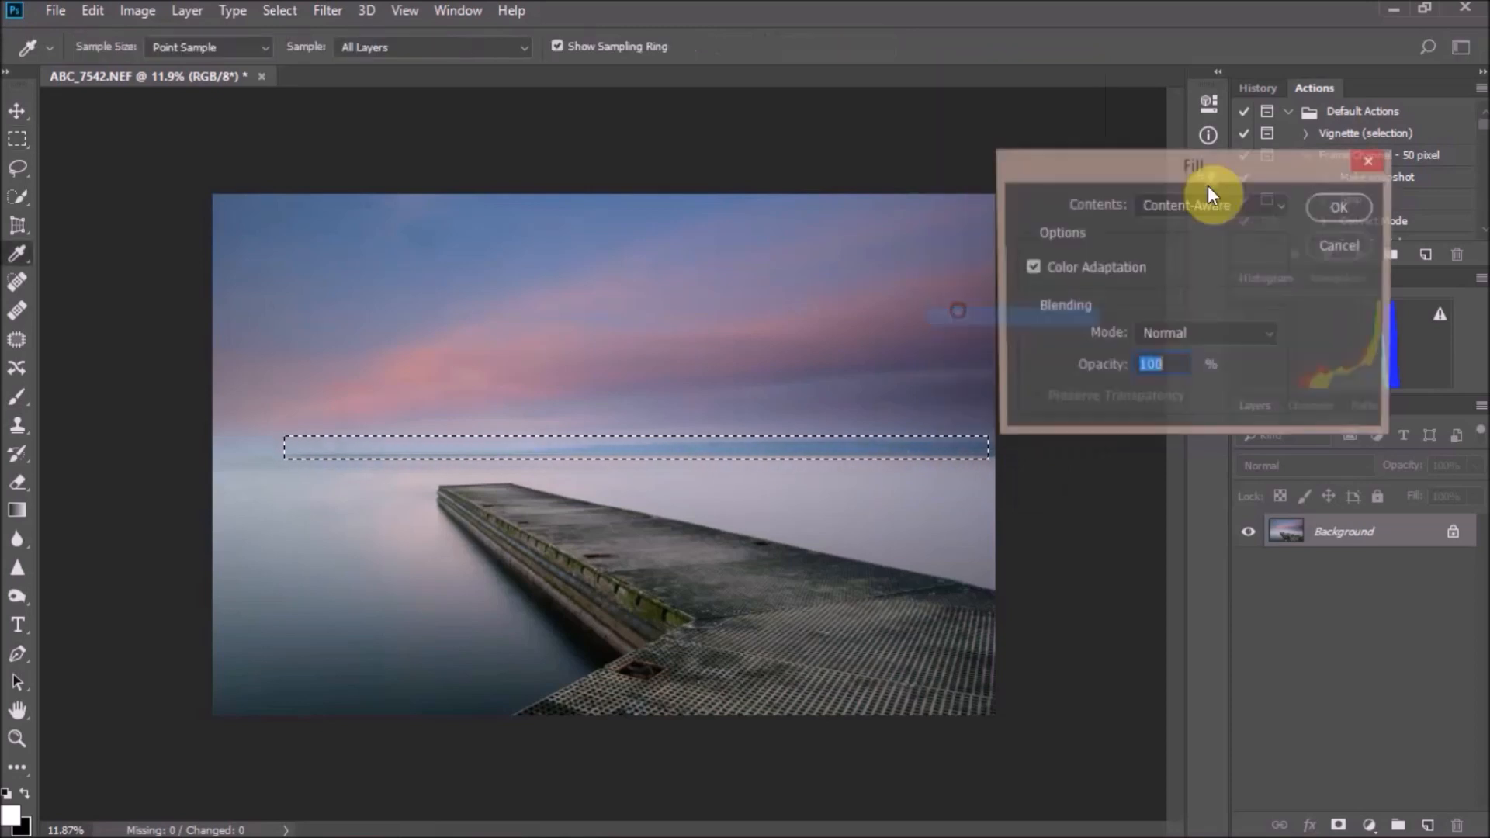
click(1354, 203)
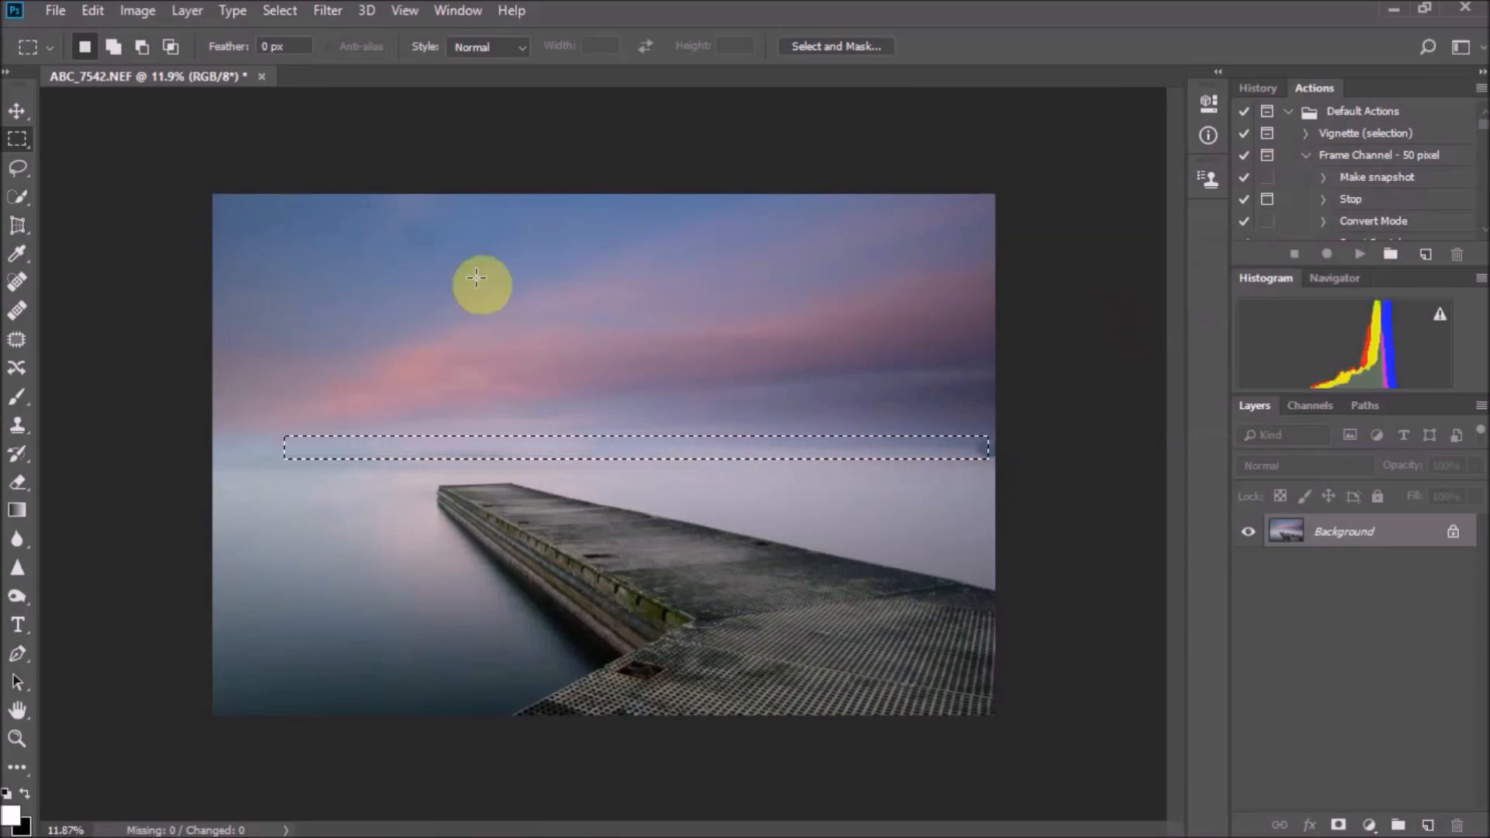
click(337, 9)
click(279, 11)
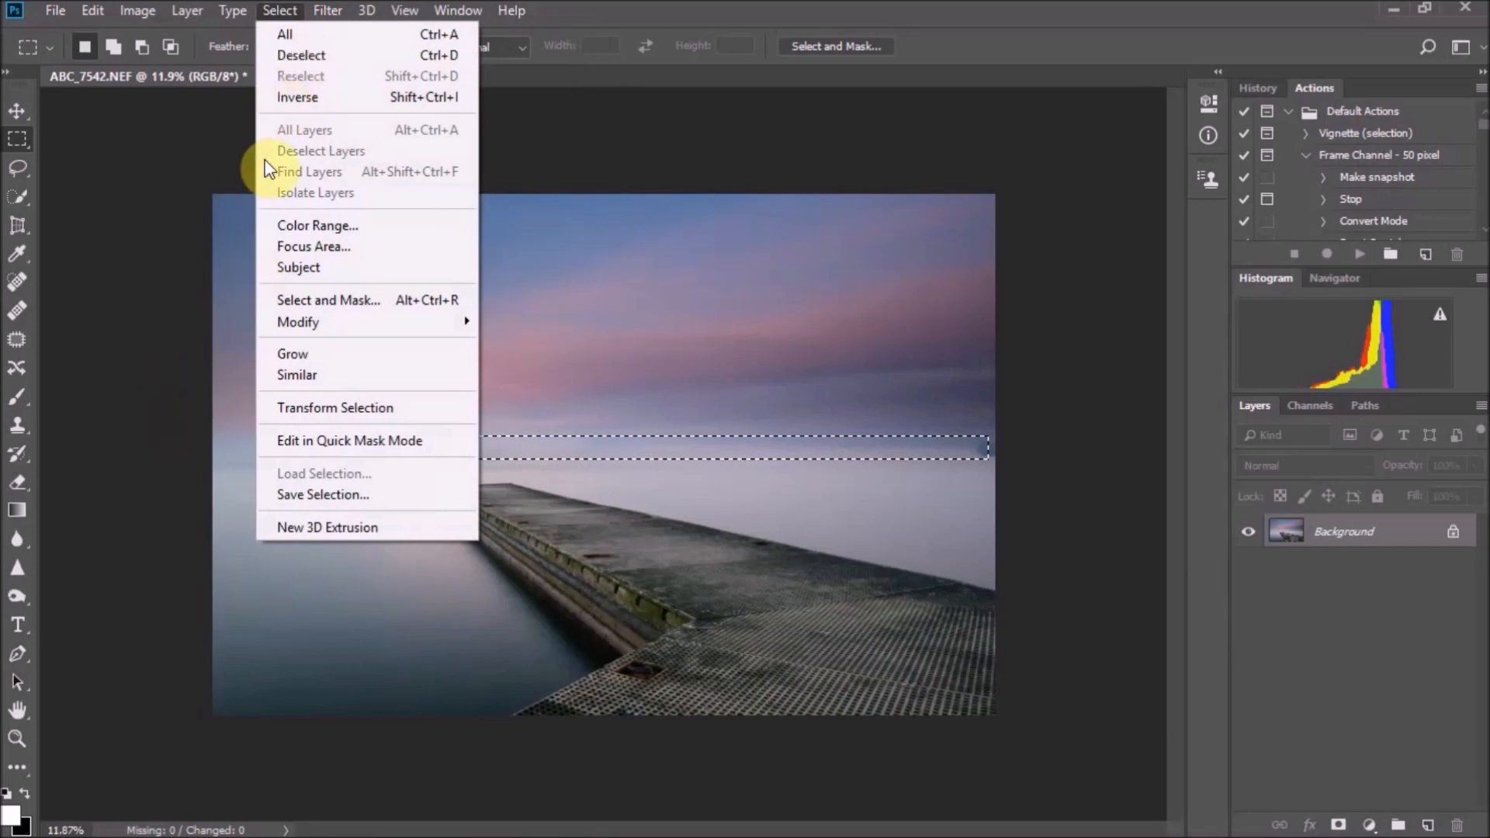
click(295, 55)
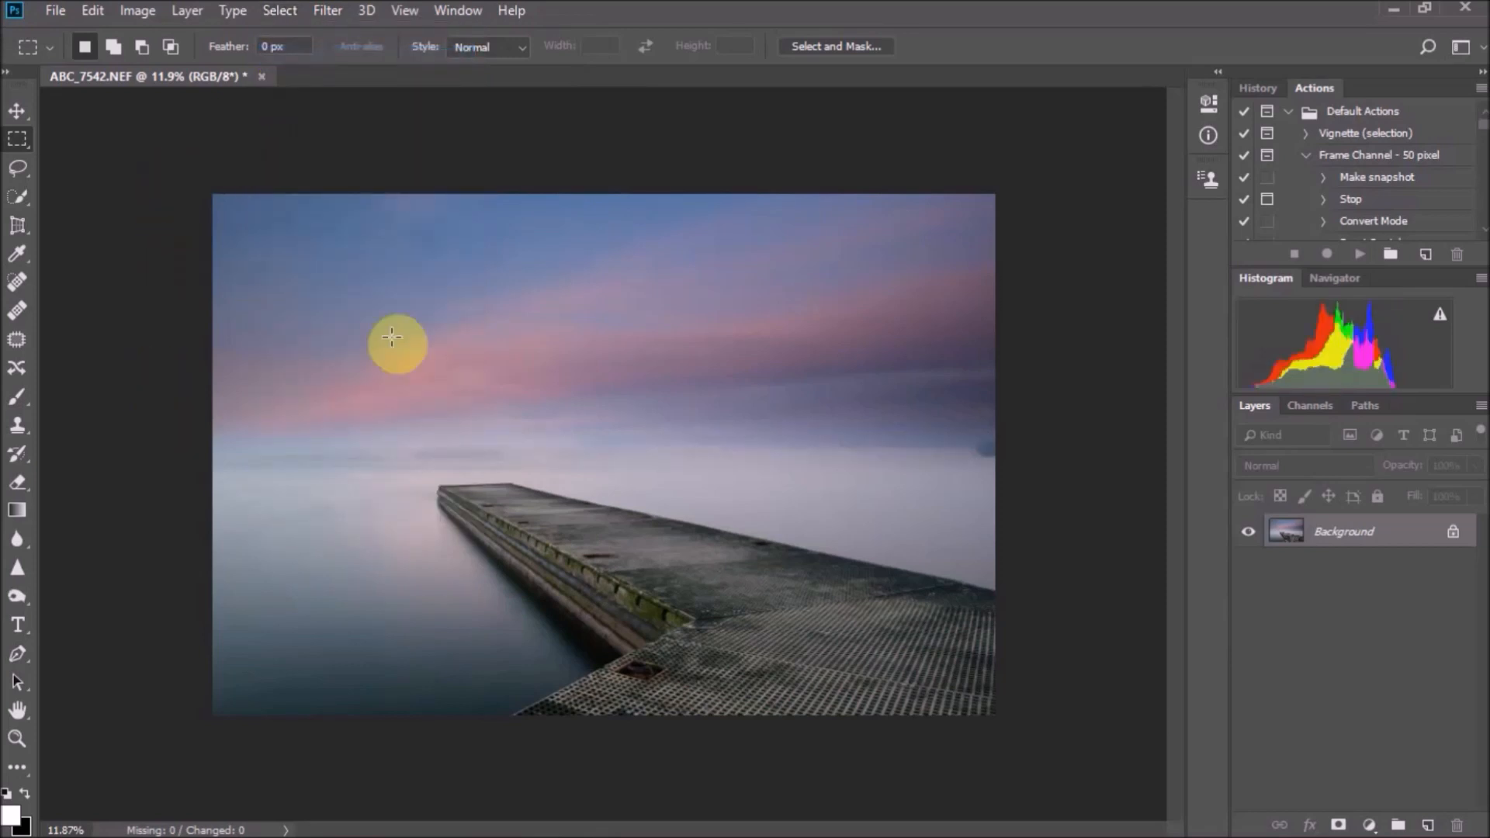
Remove the leftover dark patch at the photo's right edge with a small rectangular selection and Content-Aware fill, and deselect
drag(972, 435, 1001, 466)
right_click(991, 448)
click(1026, 317)
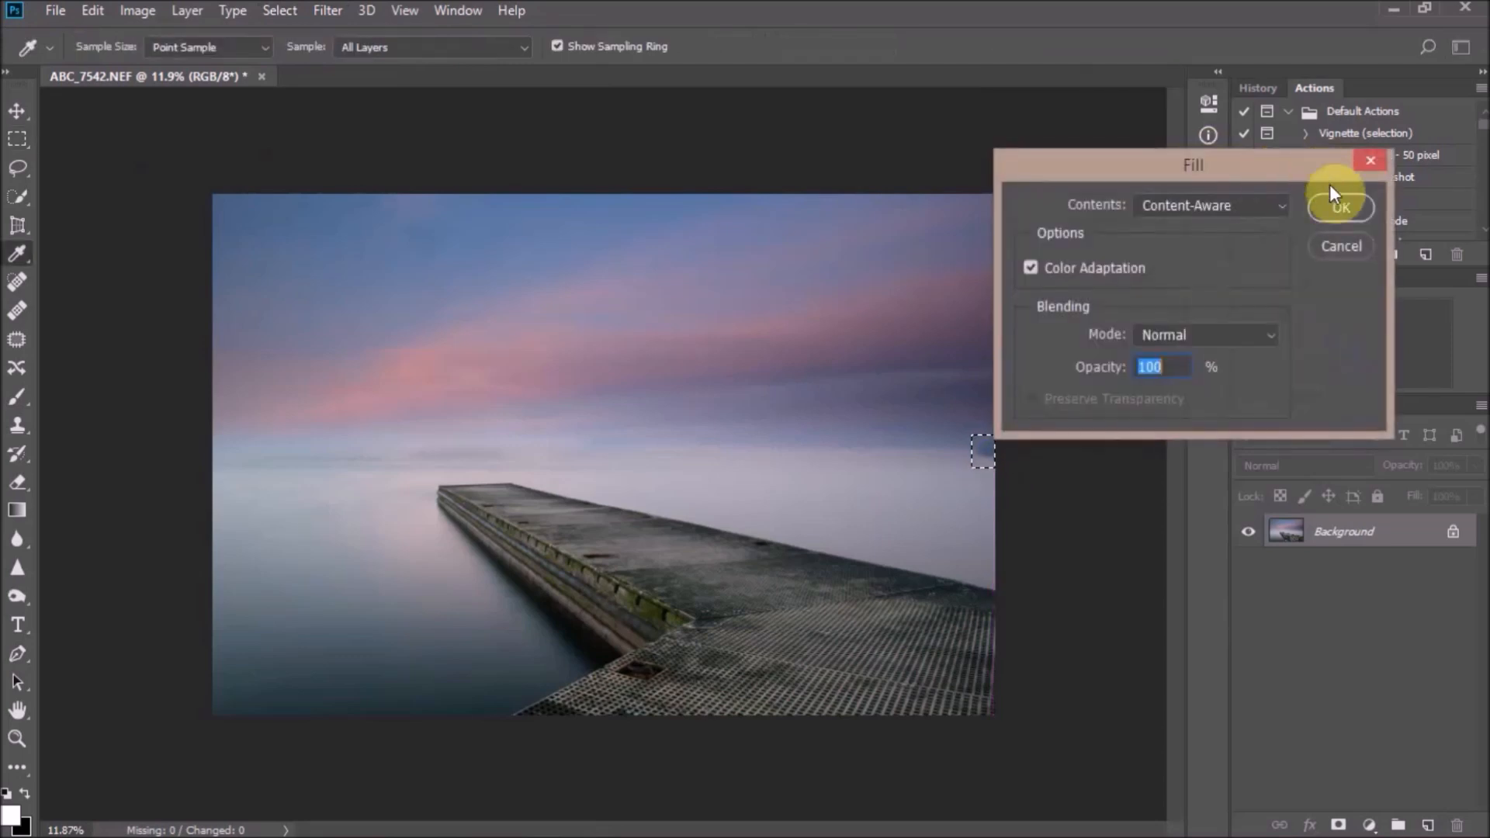
click(1332, 199)
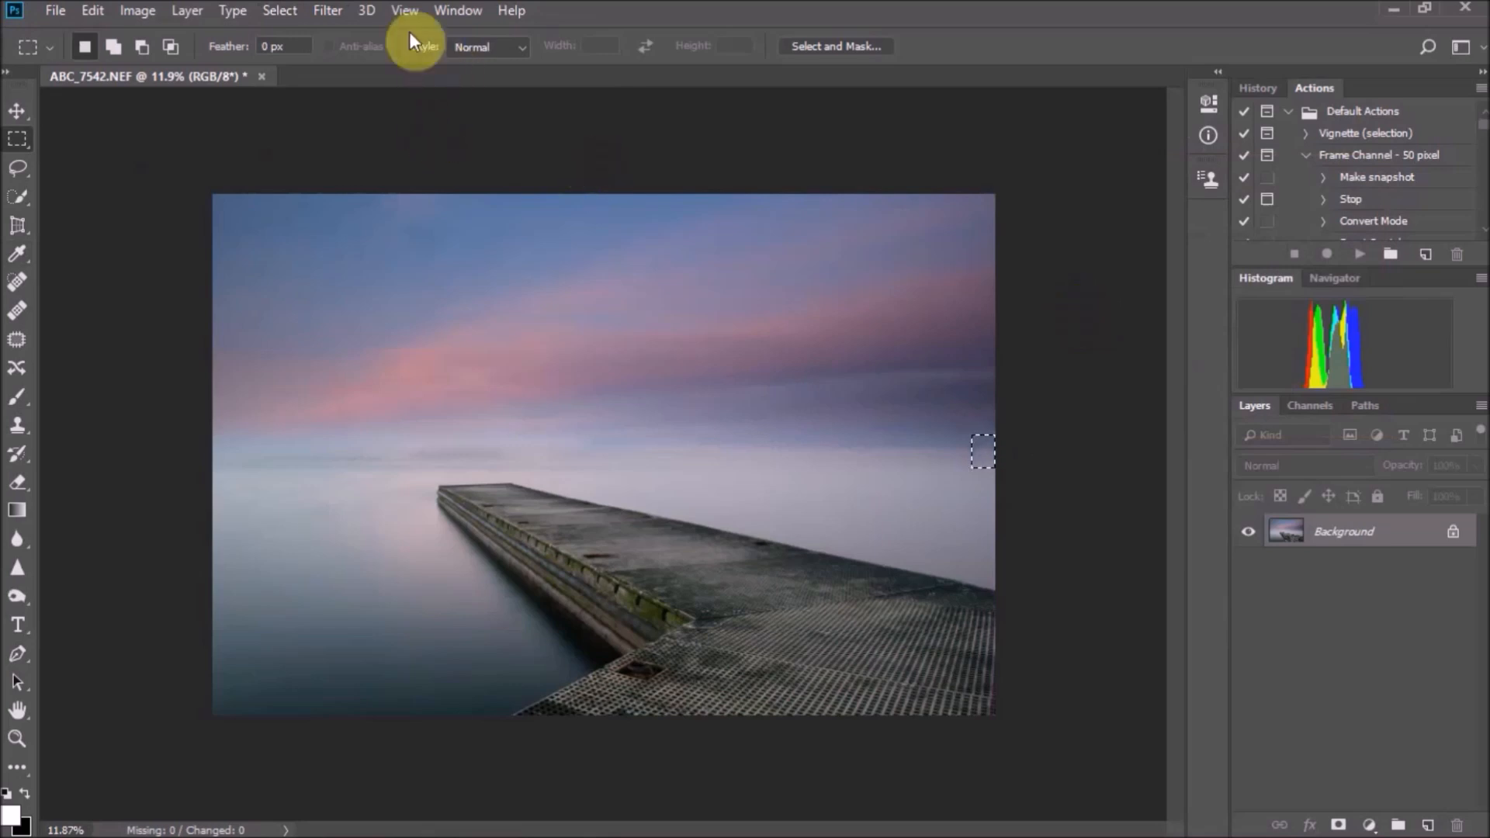
click(328, 11)
mouse_move(274, 15)
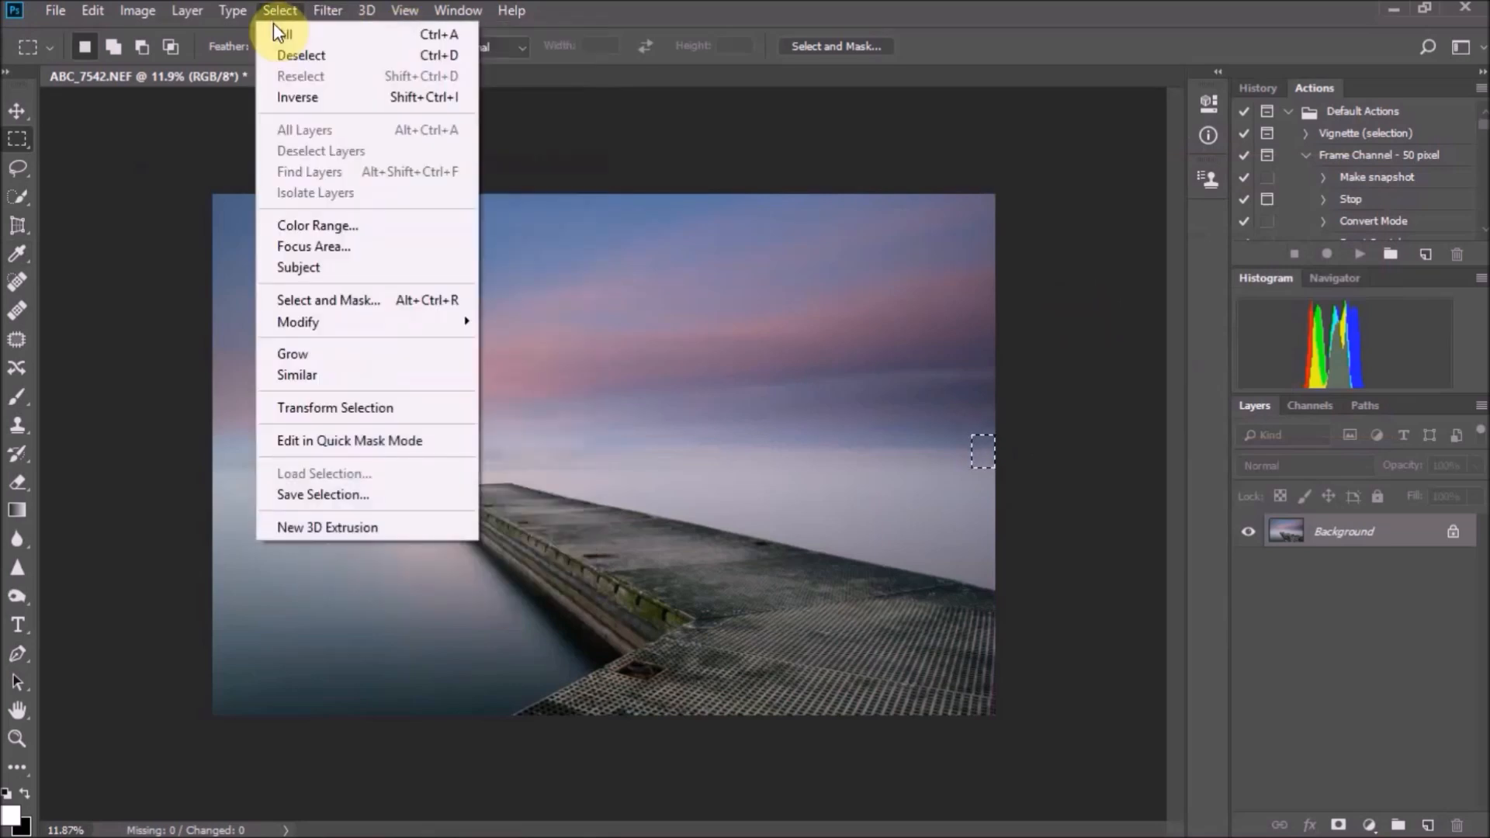
click(285, 56)
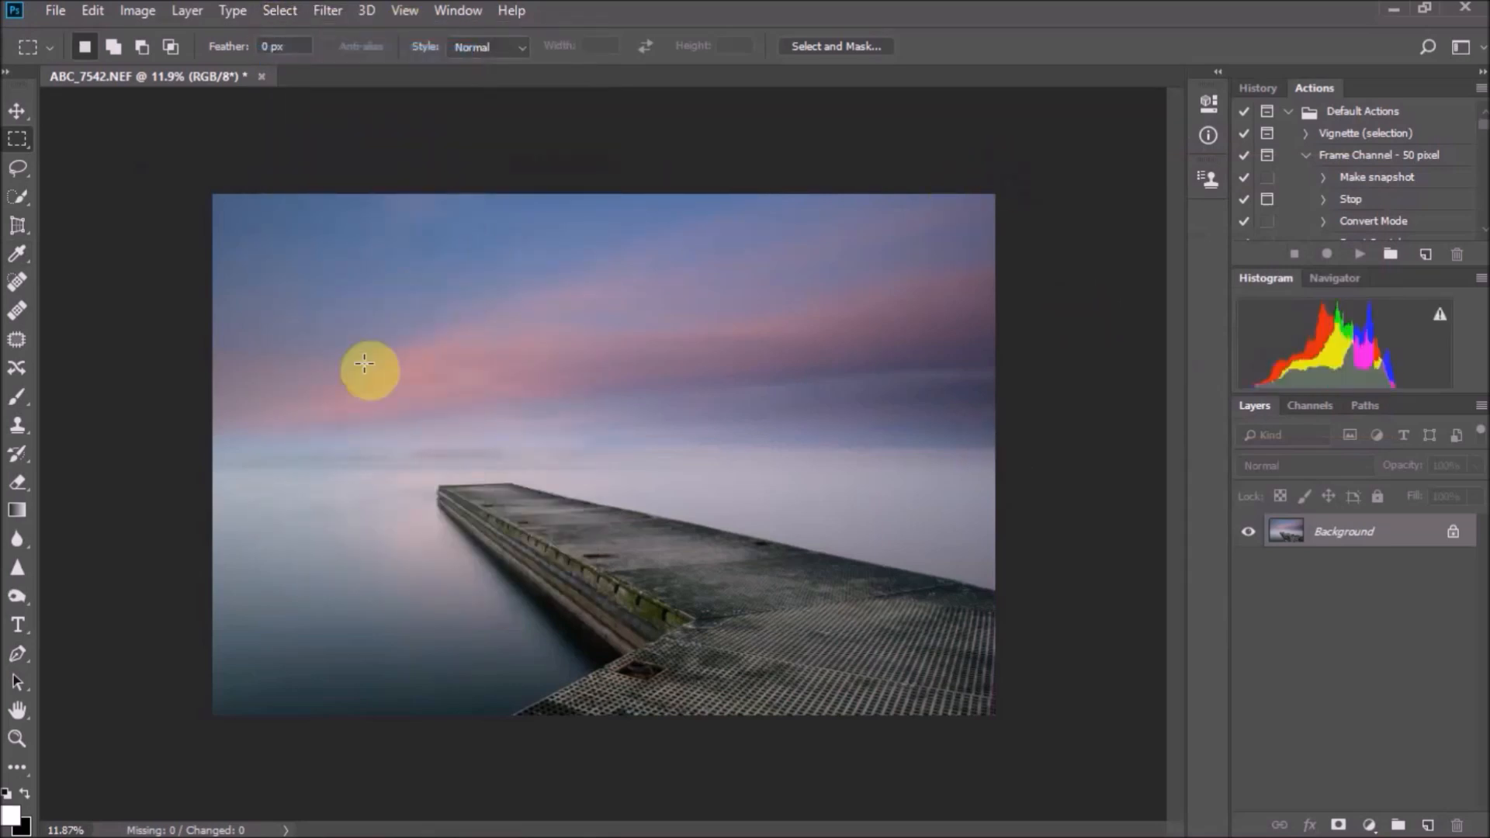
Retouch a small spot in the sky just above the right part of the former horizon with the Spot Healing Brush
scroll(864, 426, up, 4)
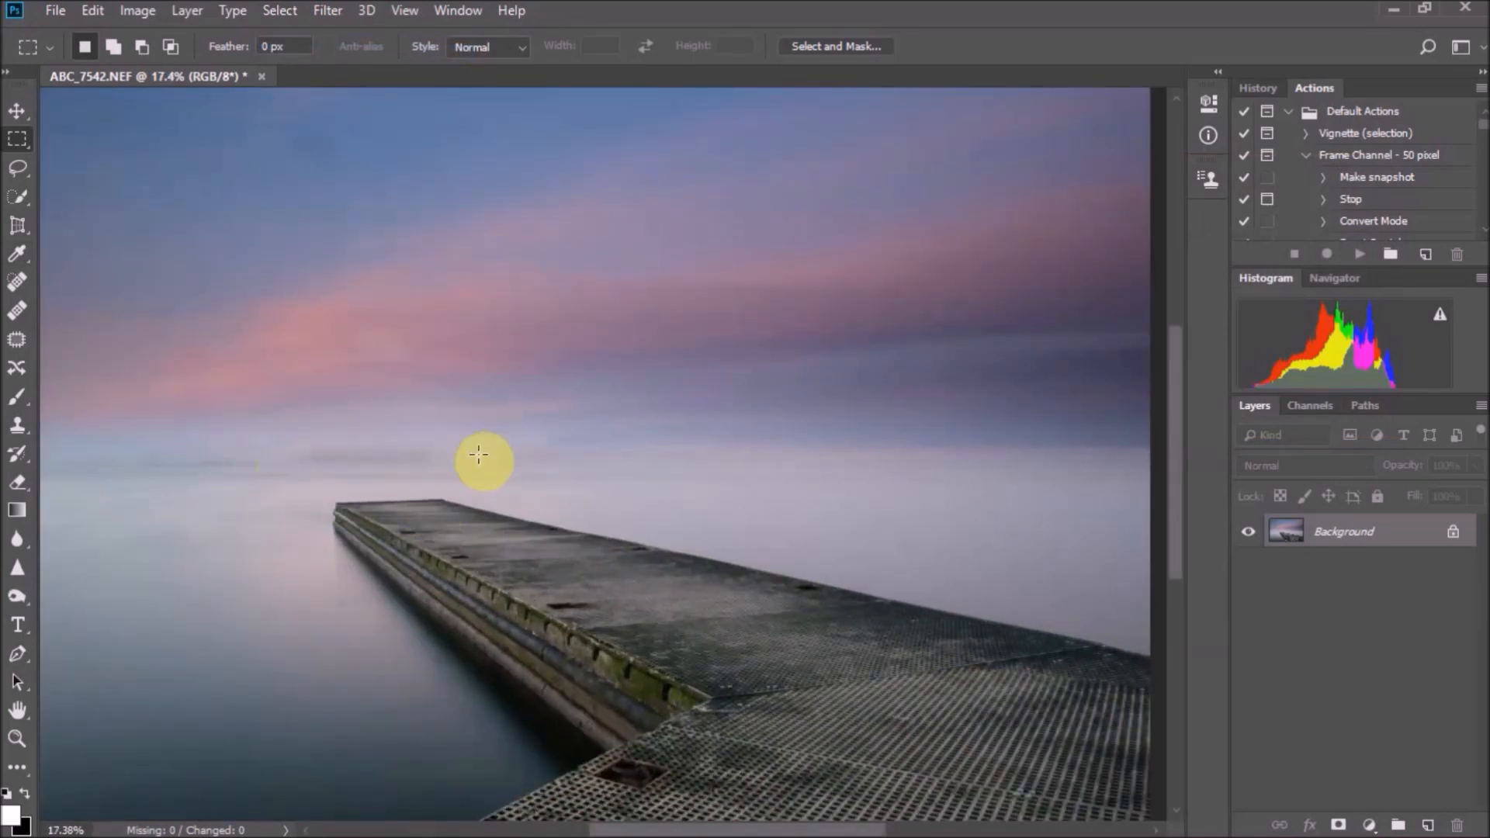
scroll(1143, 446, down, 3)
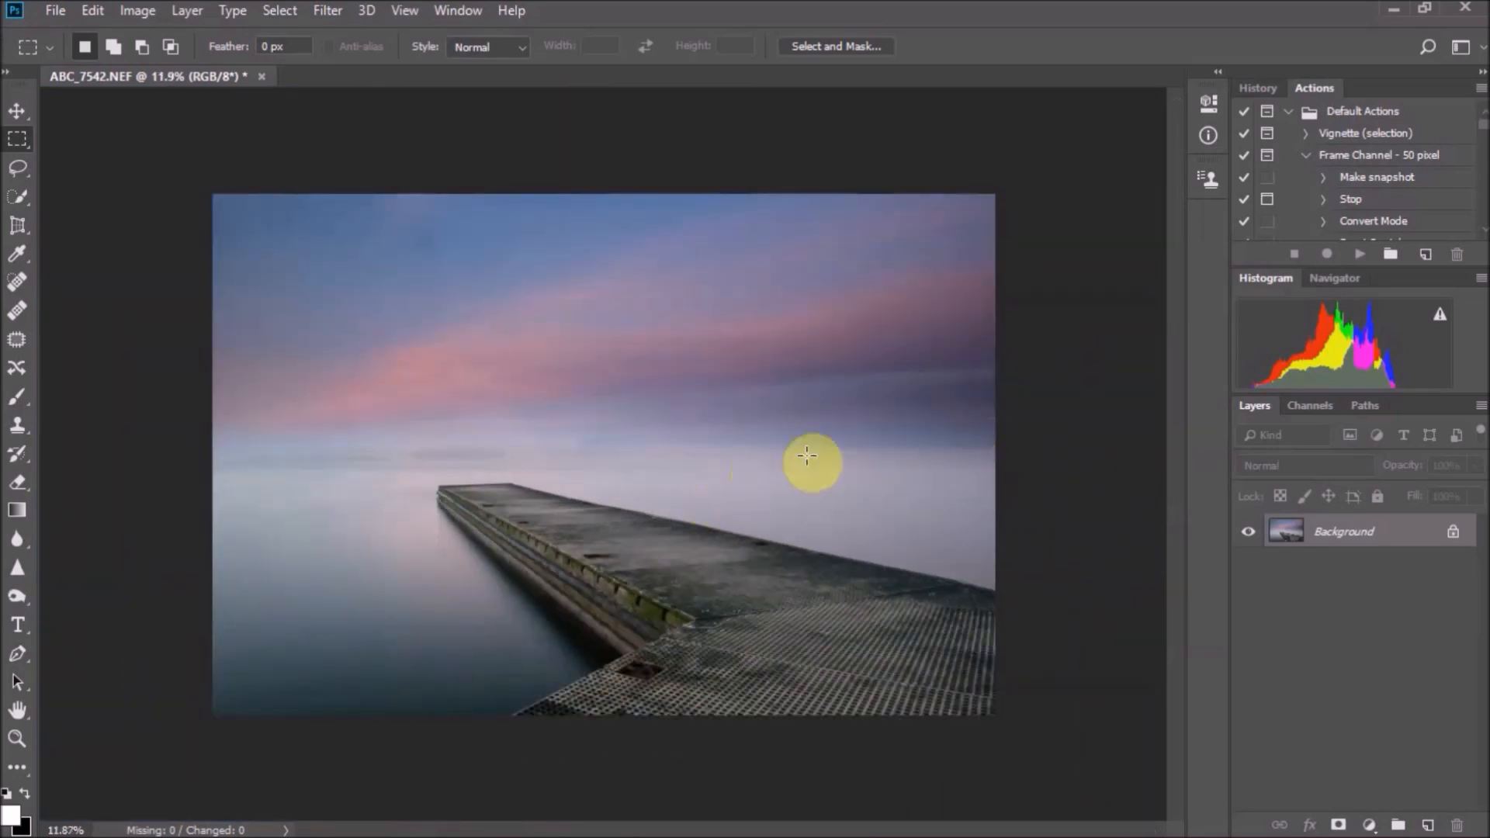
scroll(821, 449, up, 2)
scroll(934, 438, up, 4)
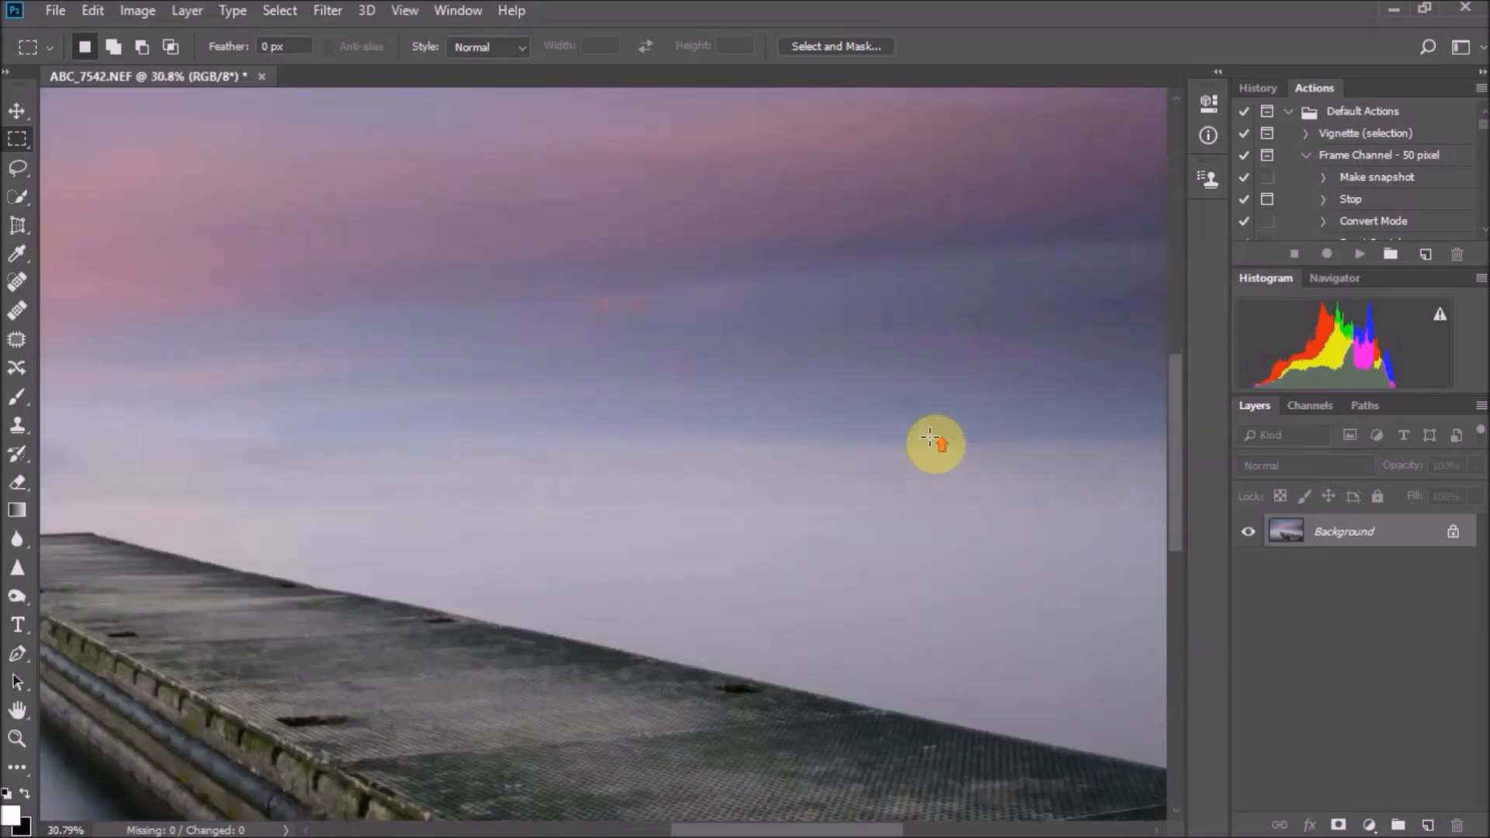
click(18, 284)
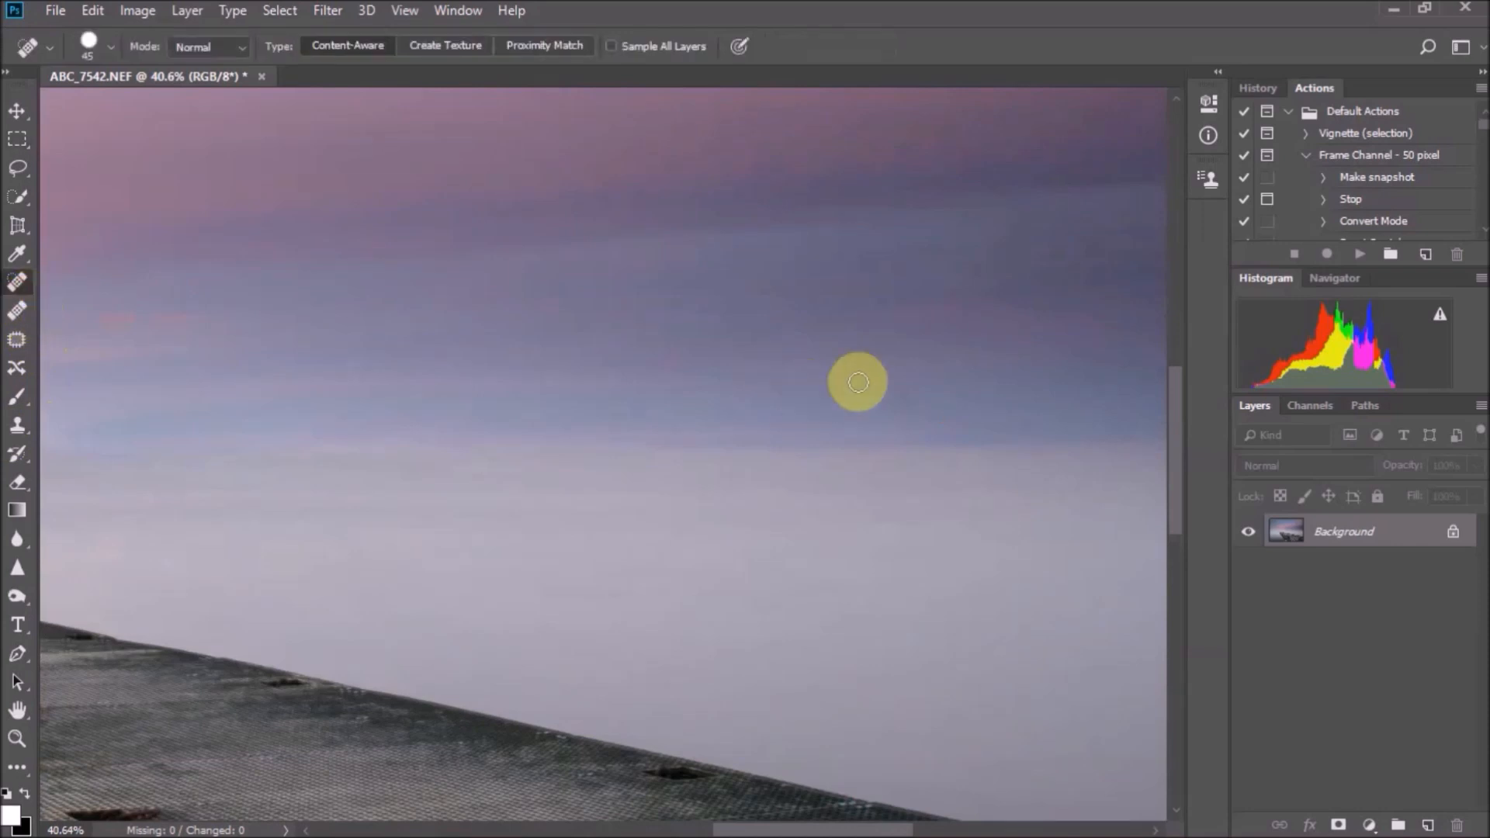
click(913, 396)
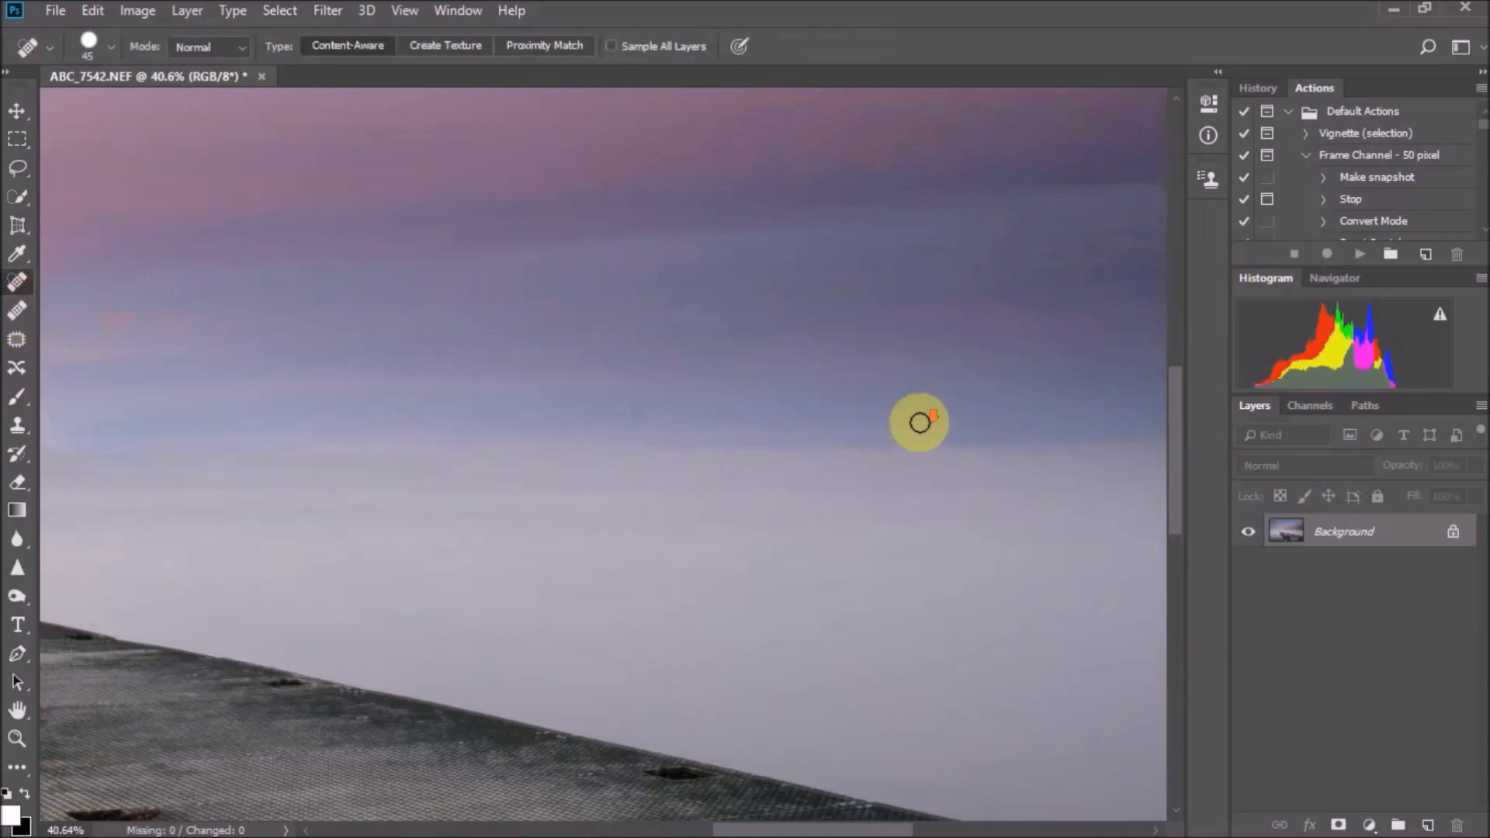
Enlarge the Spot Healing Brush to 175 px and retouch the blemishes in the upper-left part of the sky
scroll(920, 423, down, 5)
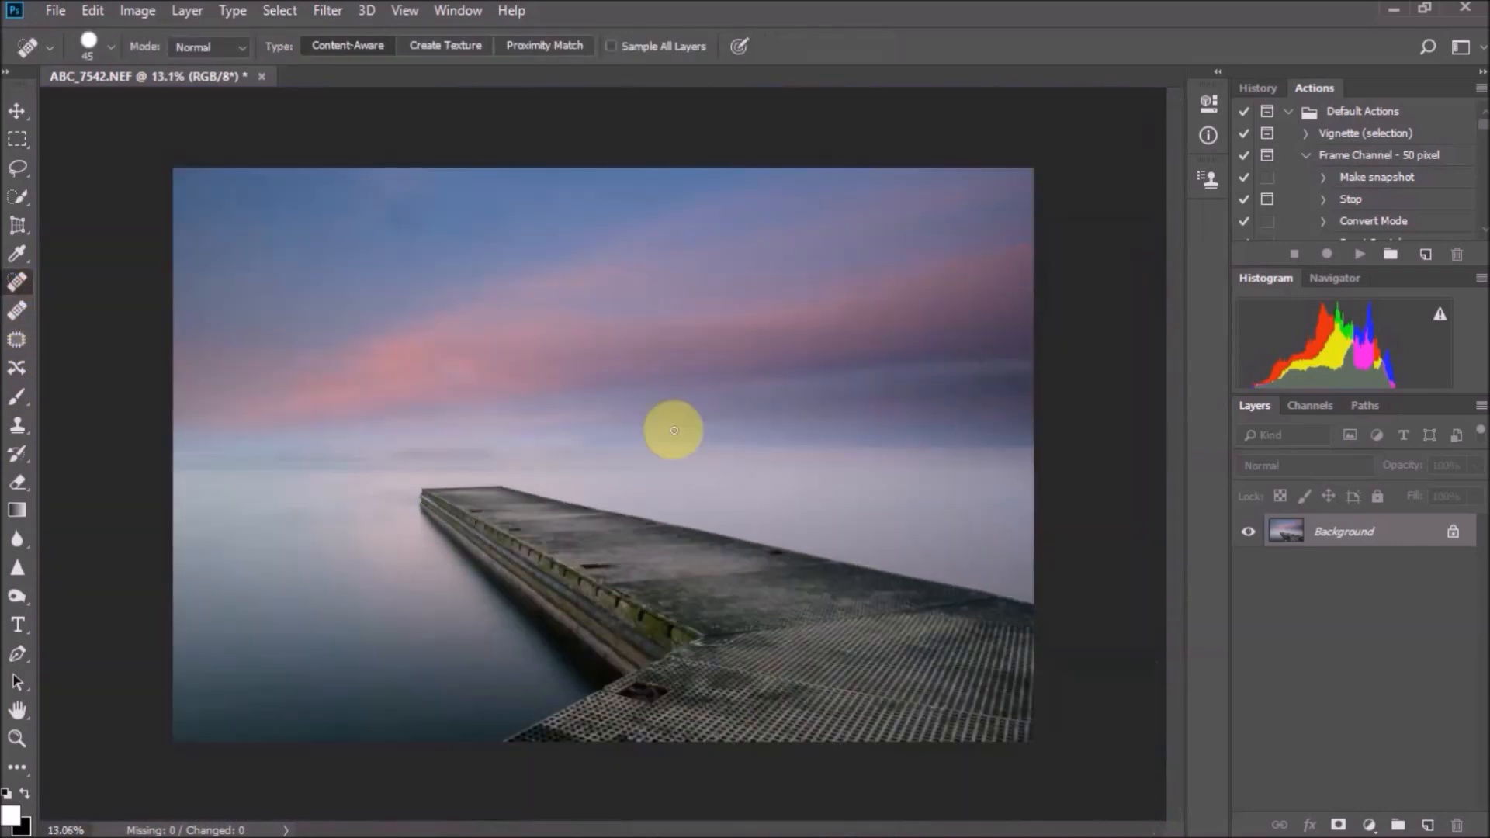
scroll(347, 187, up, 3)
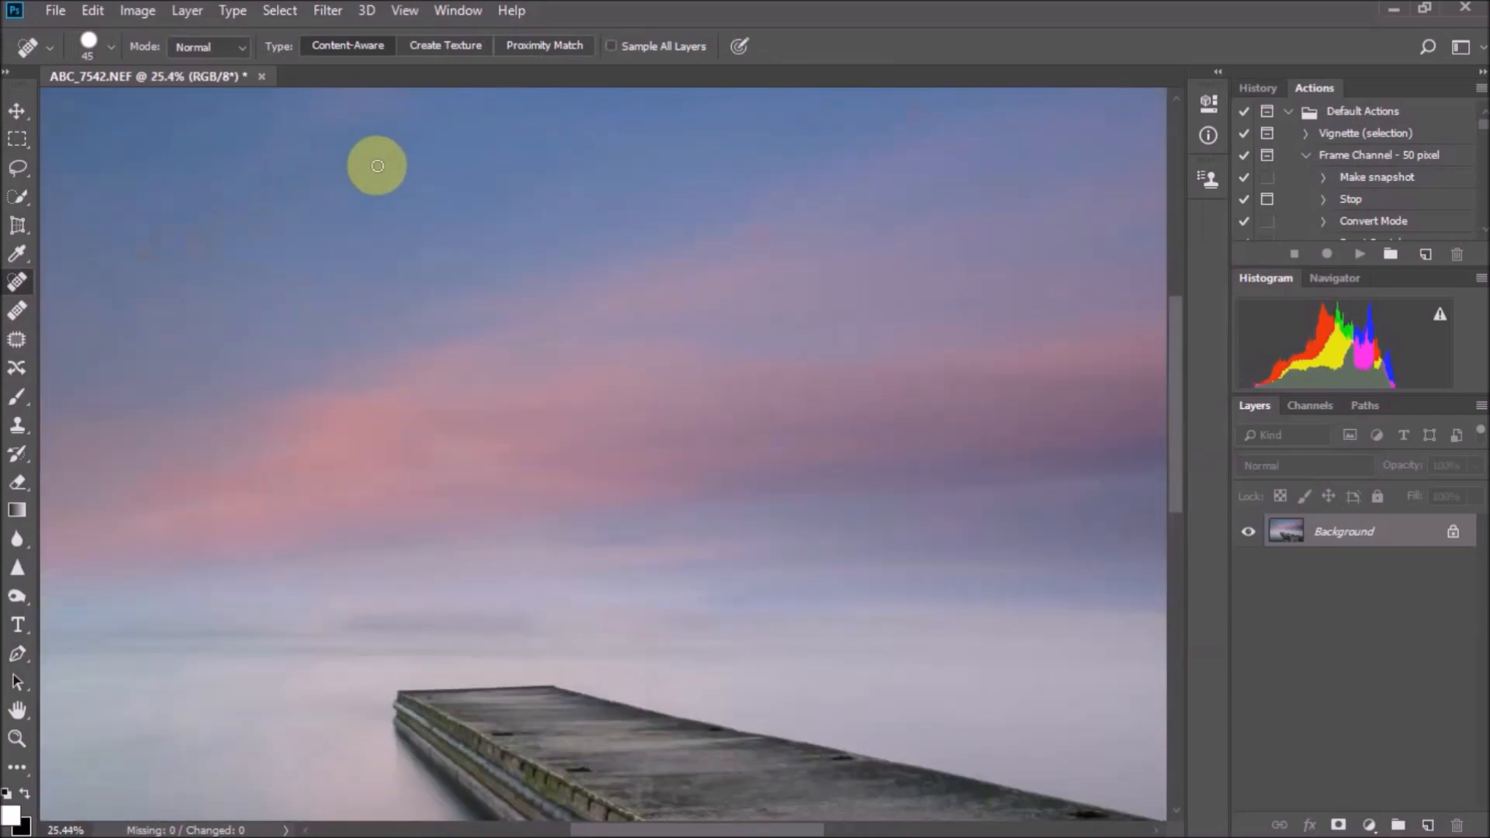
key(bracketright)
key(bracketright)
key(bracketright)
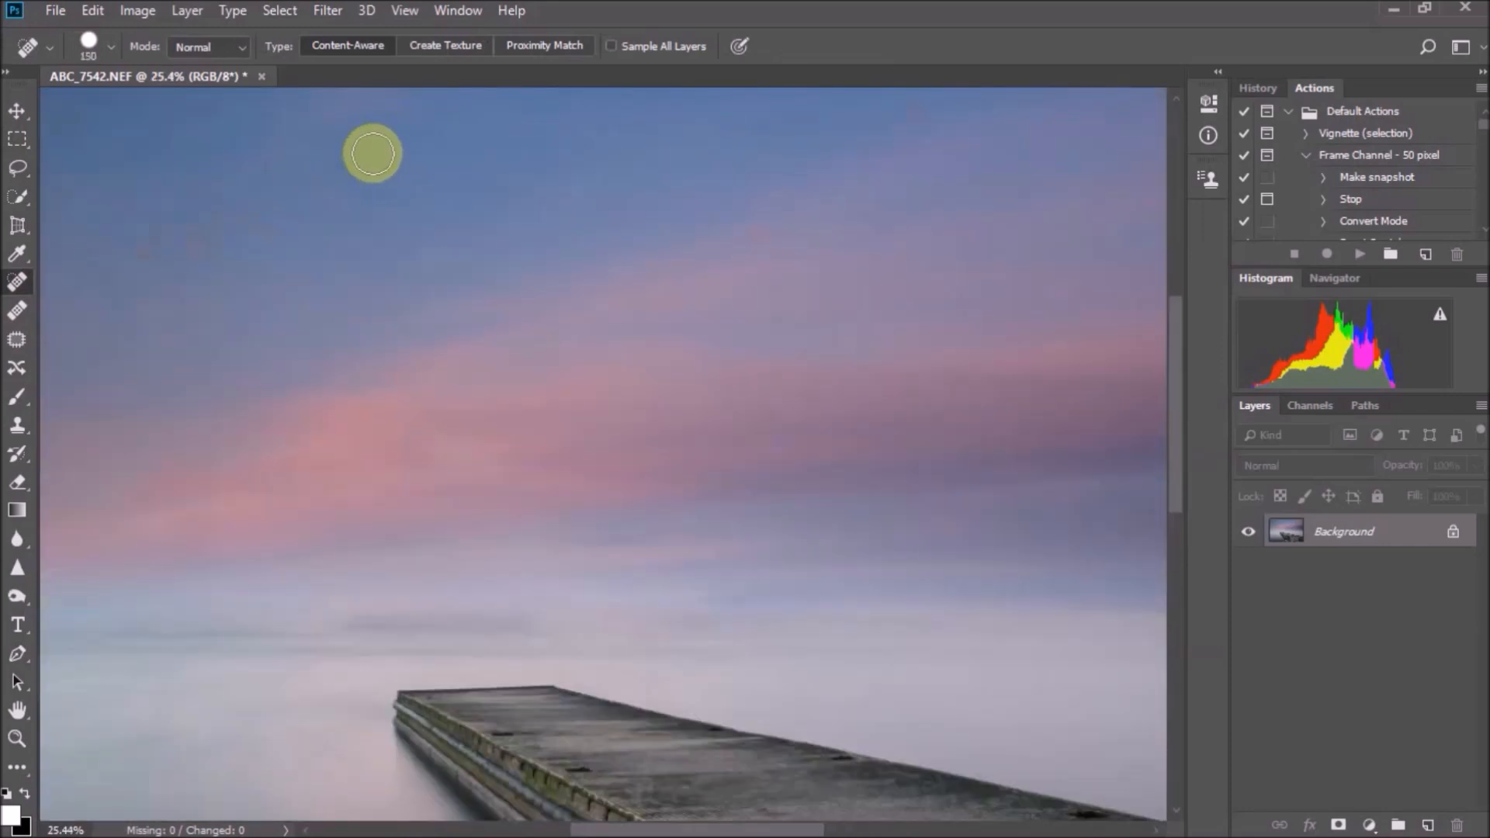
mouse_move(374, 141)
mouse_down()
mouse_move(388, 156)
mouse_move(247, 200)
mouse_up()
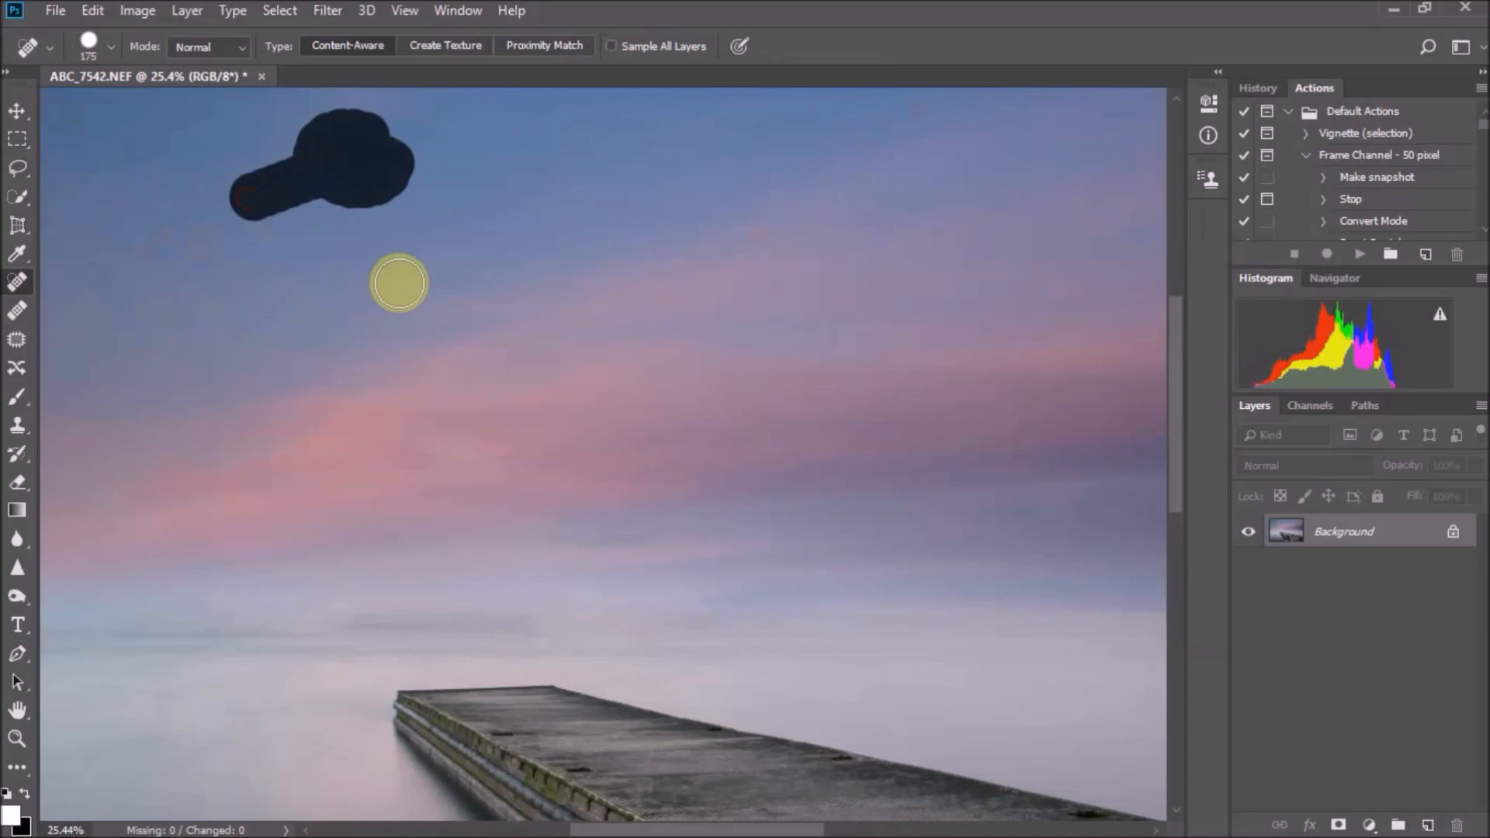
click(320, 175)
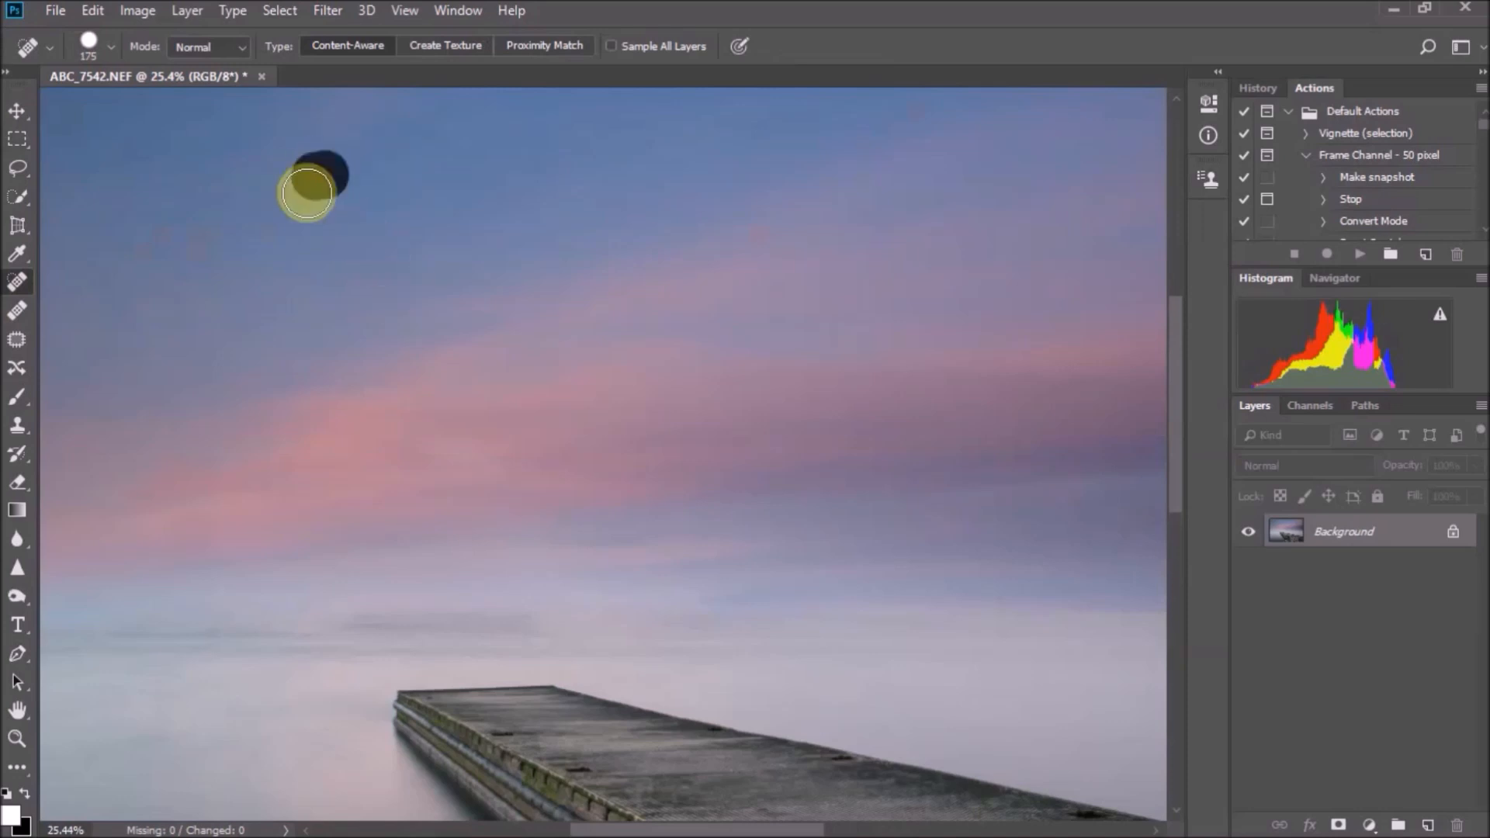
click(300, 183)
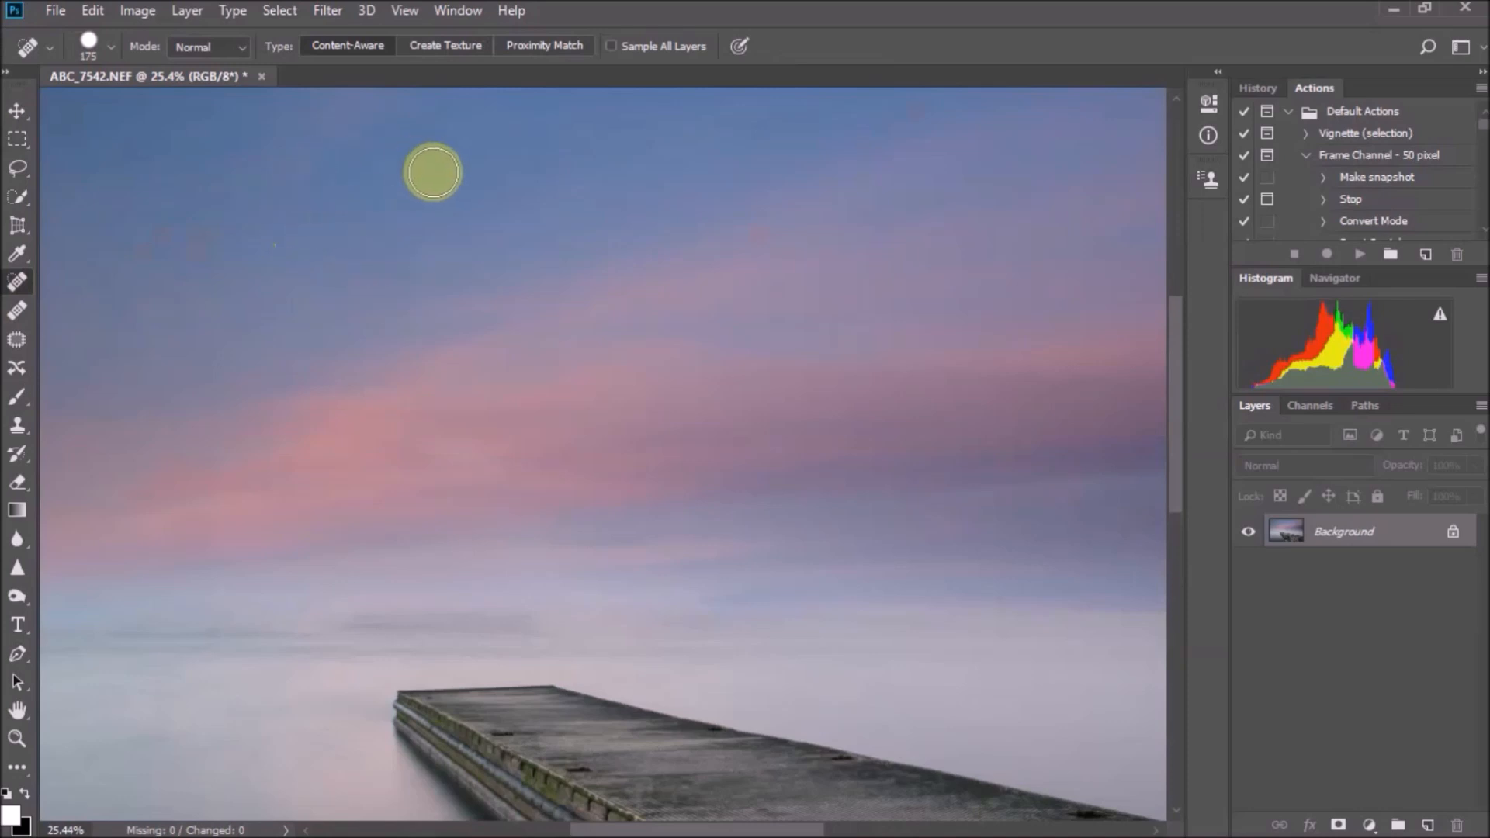
scroll(437, 174, down, 2)
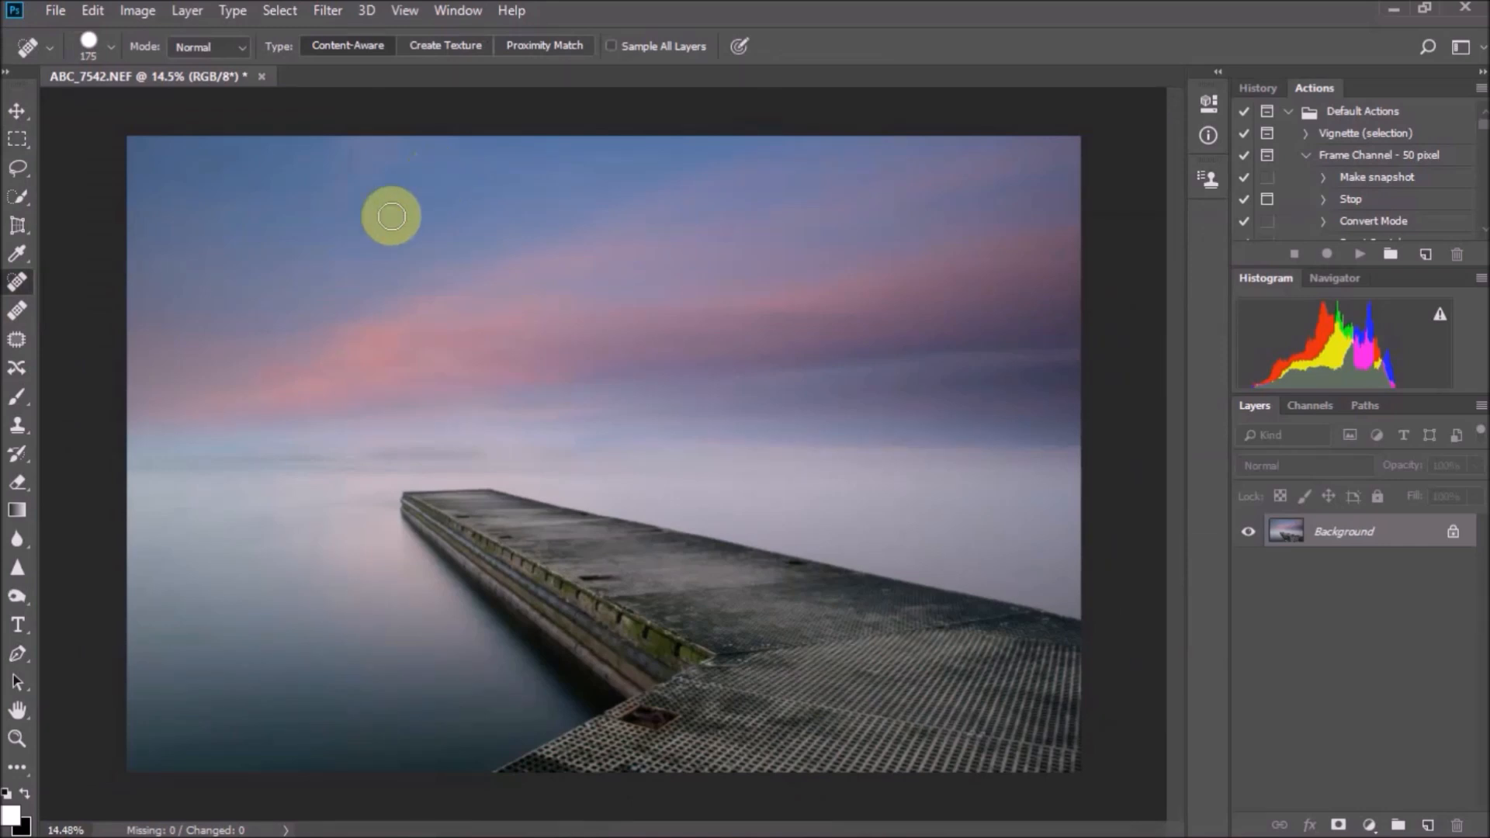
Use the Clone Stamp at 23% opacity to blend the sky into the water along the right half of the former horizon
click(19, 426)
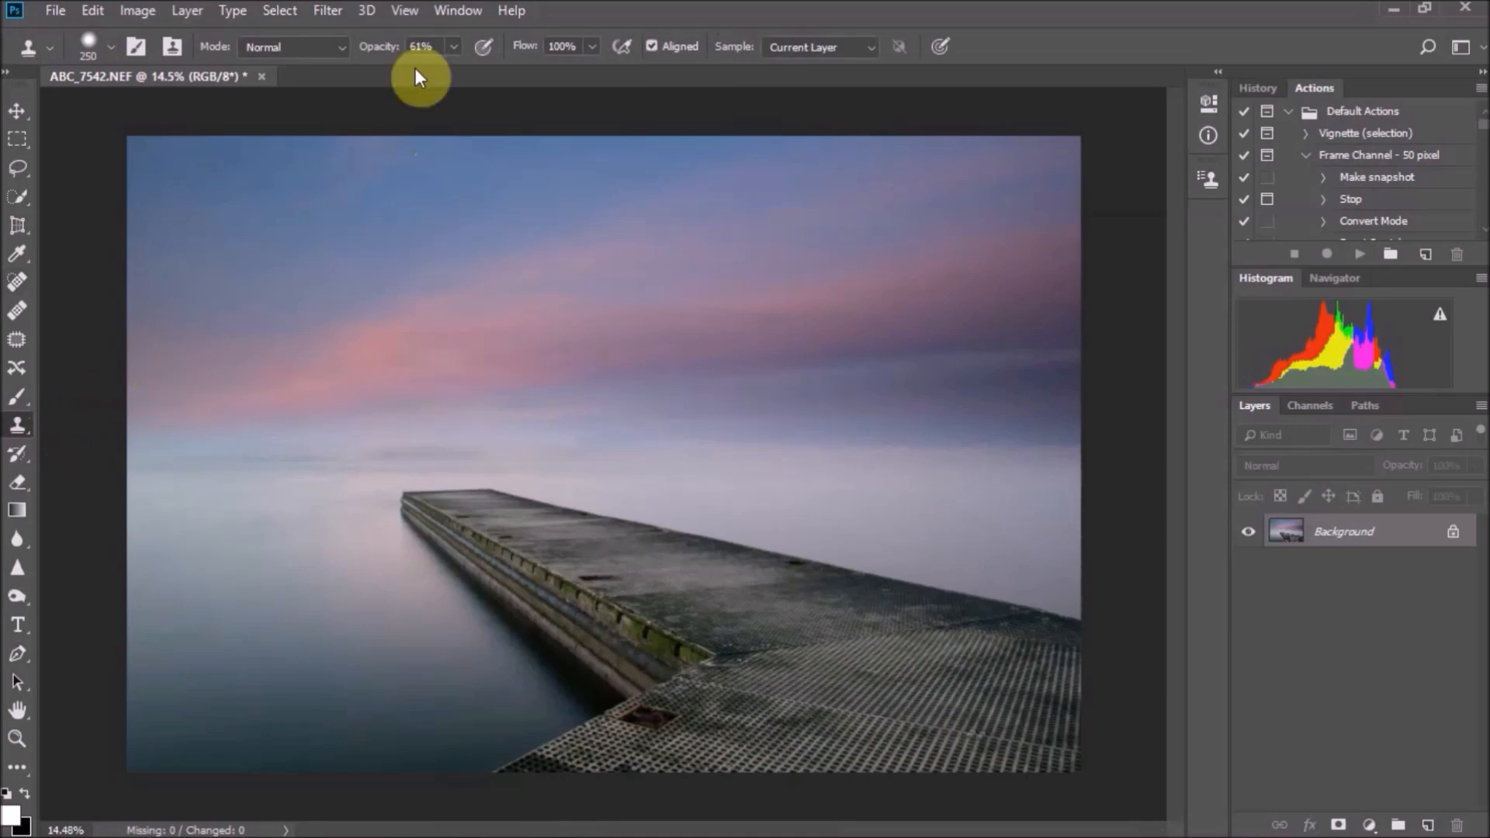
right_click(19, 425)
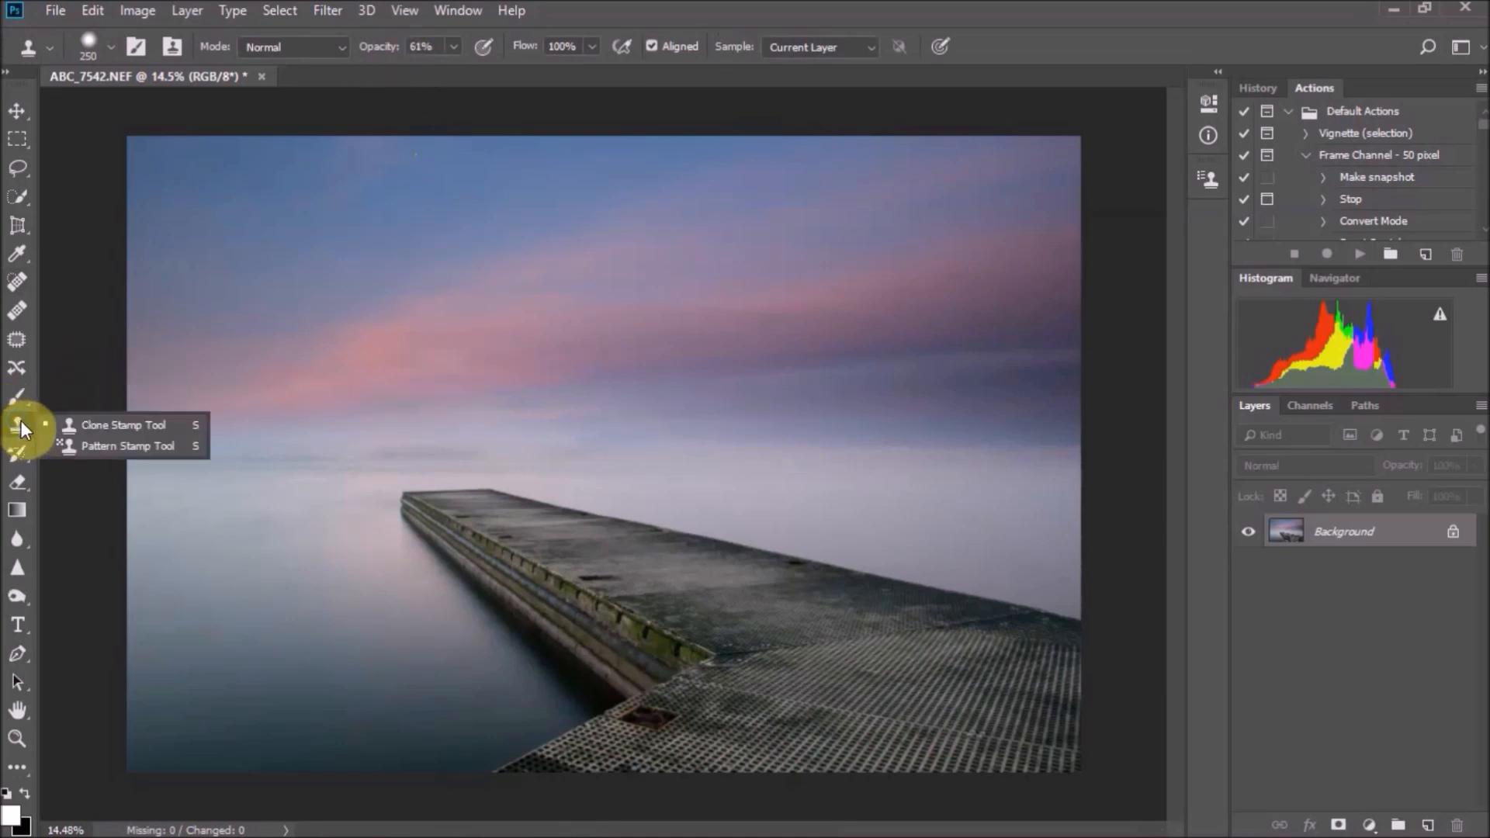
click(87, 425)
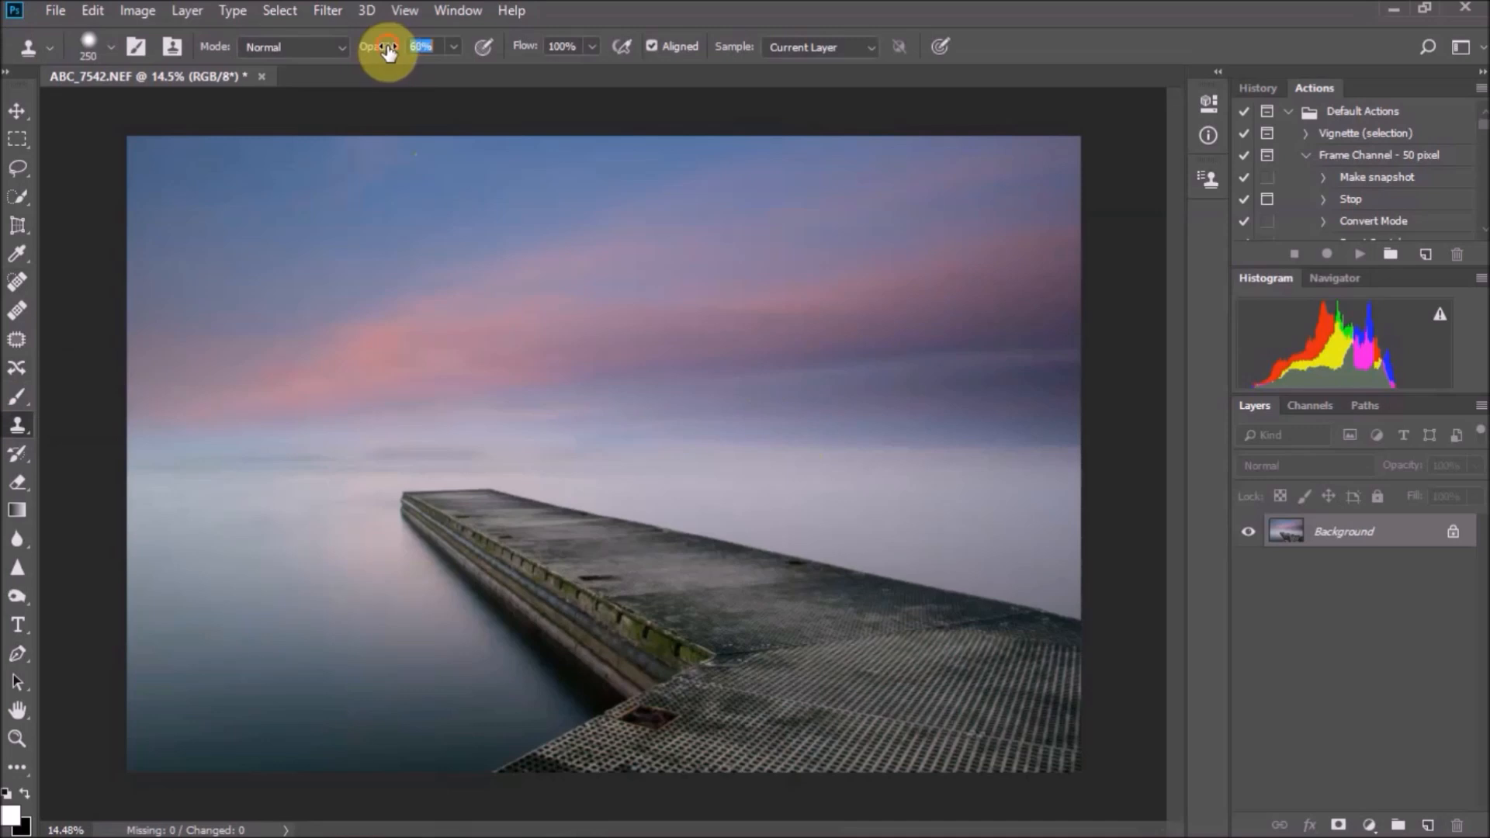
mouse_move(375, 52)
mouse_down()
mouse_move(391, 53)
mouse_move(366, 48)
mouse_up()
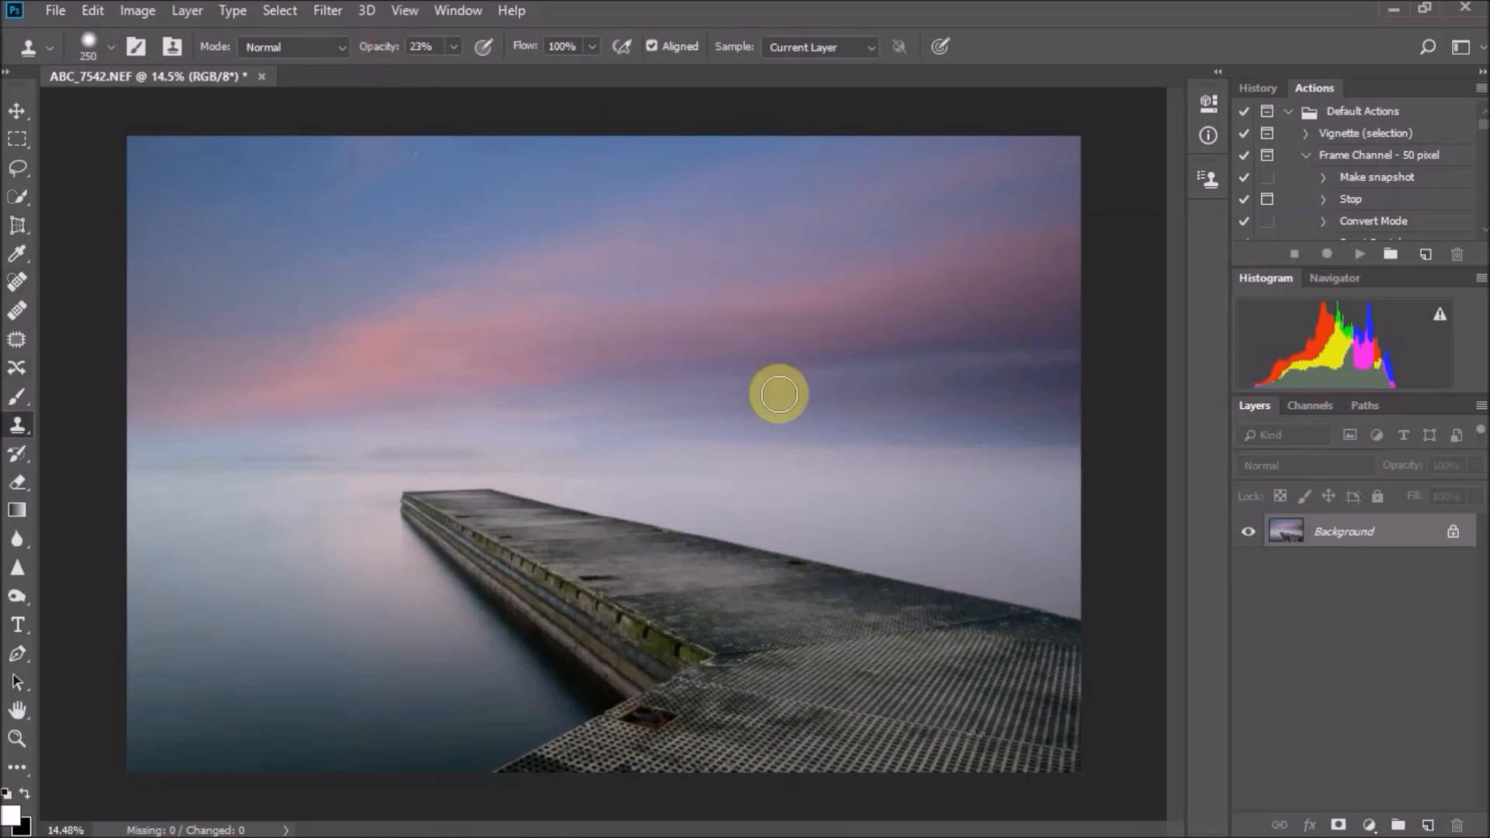
key(alt)
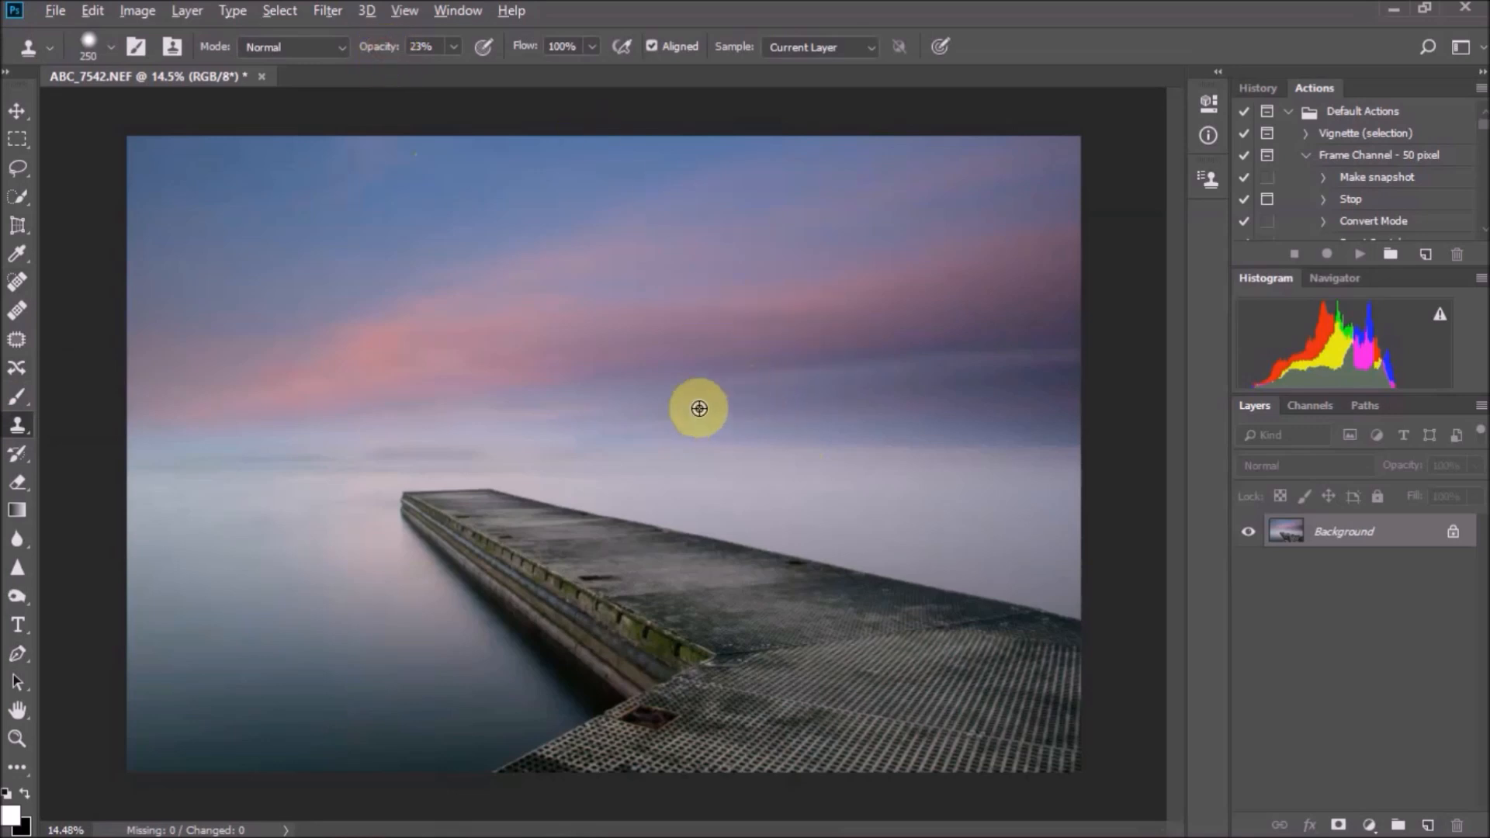
alt+click(805, 417)
drag(810, 439, 1061, 437)
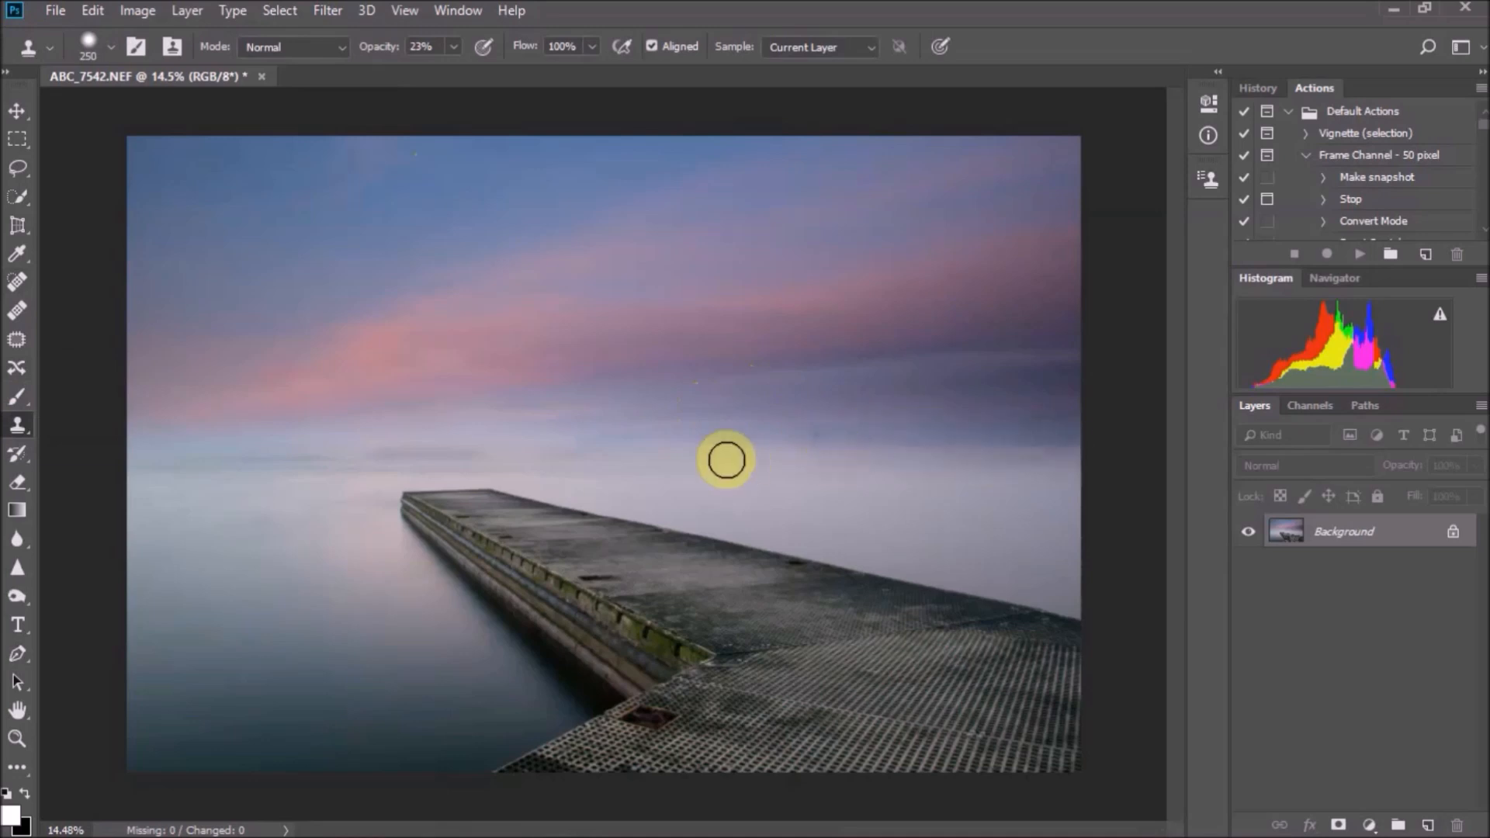
alt+click(844, 446)
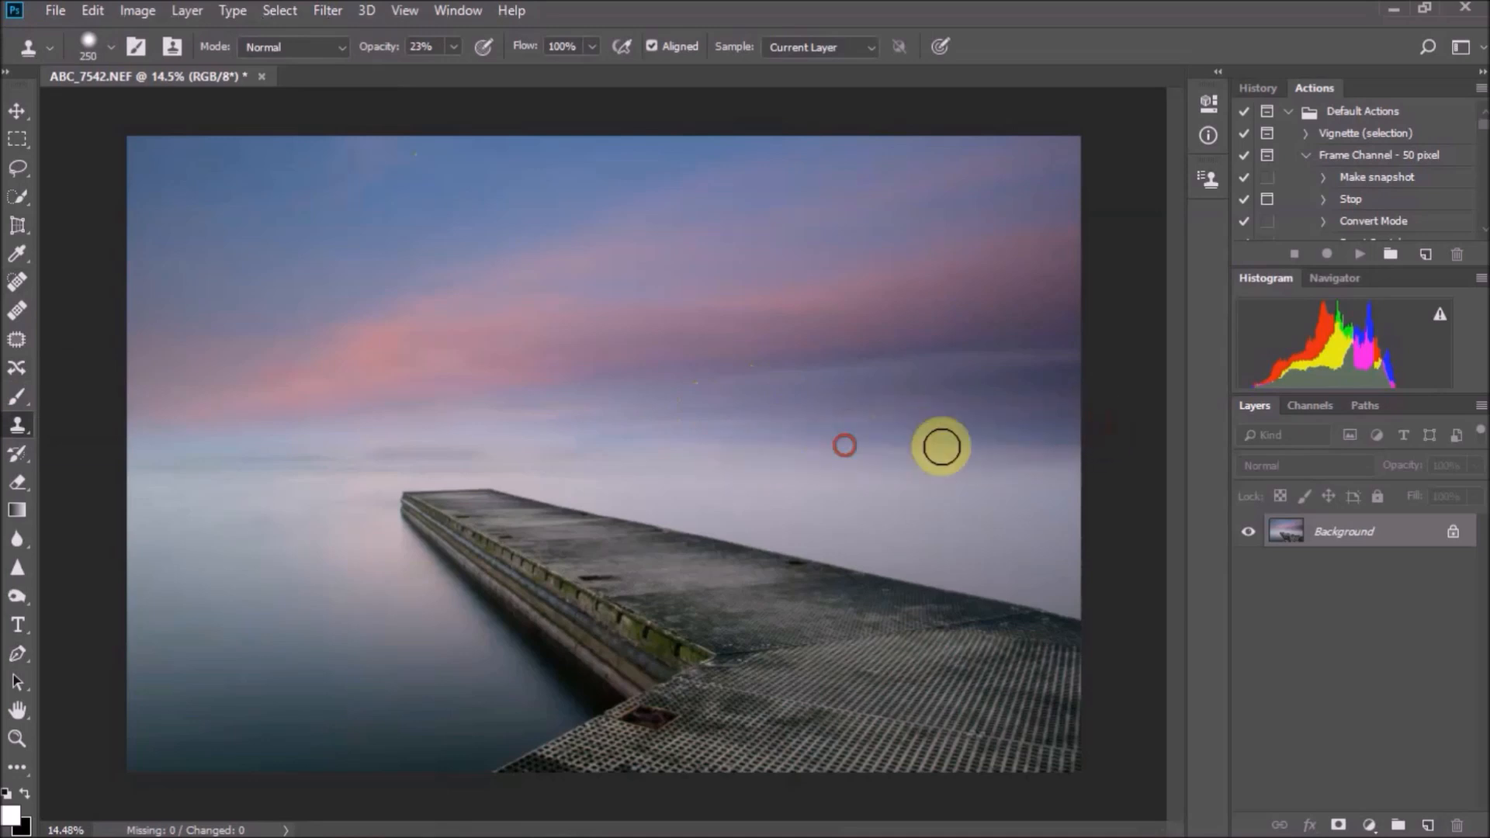
Clone mist over the faint dark streaks along the former horizon's left half, stepping back one stroke and resampling from the water at far left
drag(500, 454, 81, 456)
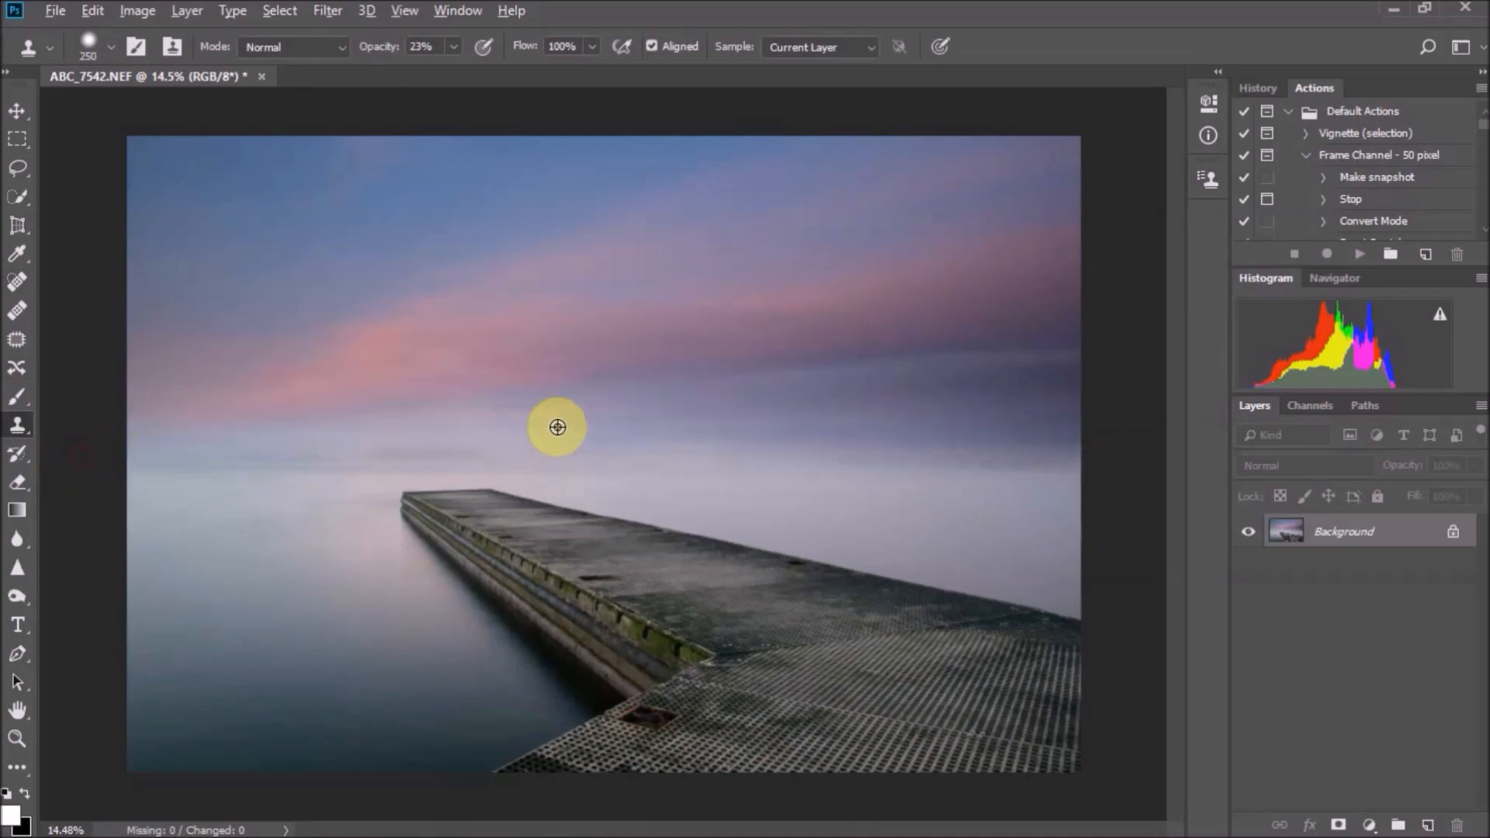
mouse_move(561, 432)
mouse_down()
mouse_move(450, 458)
mouse_move(317, 447)
mouse_move(98, 463)
mouse_move(273, 472)
mouse_move(396, 443)
mouse_up()
key(alt)
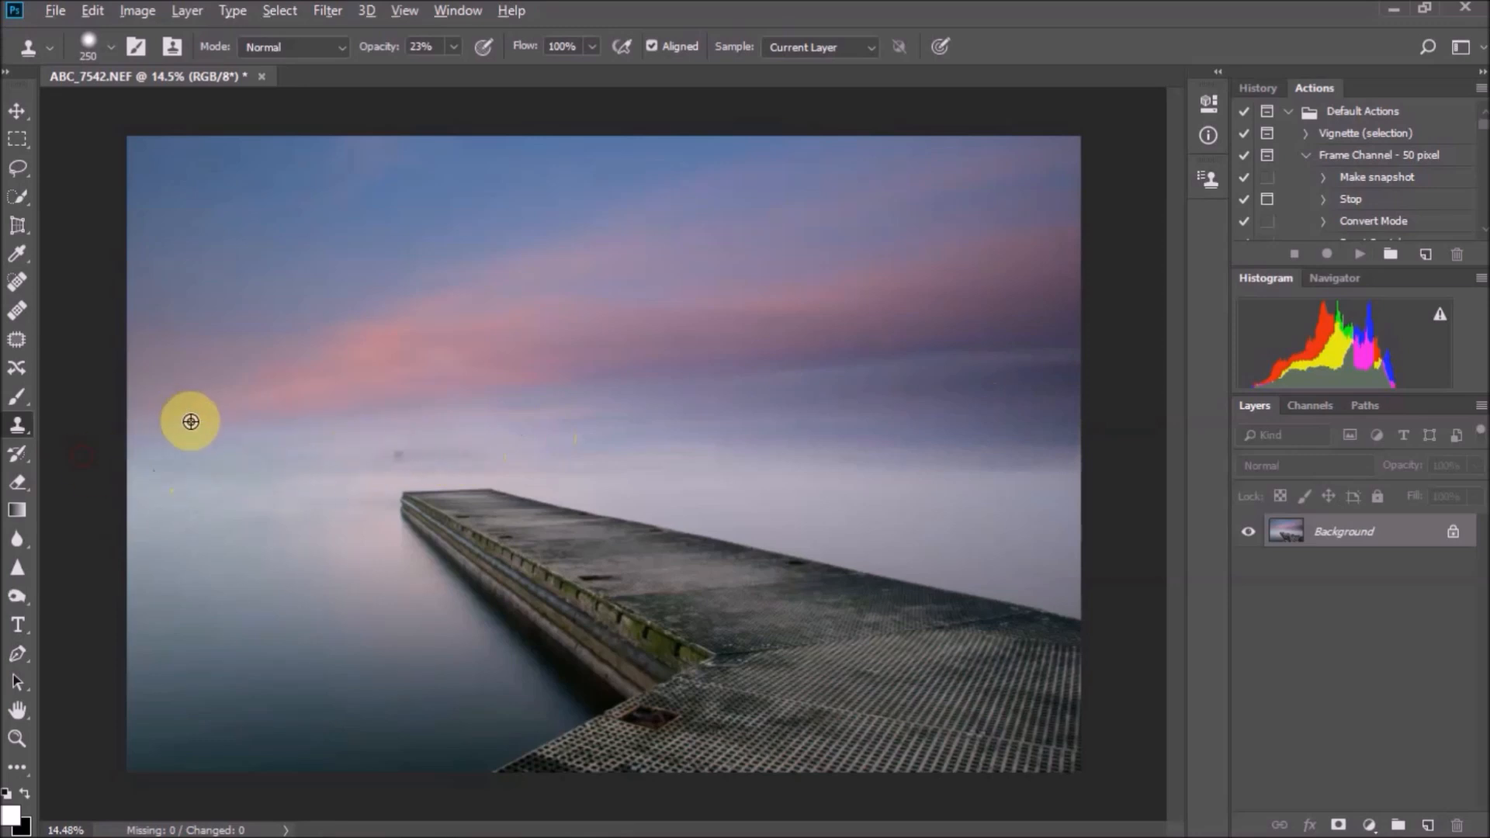
click(100, 11)
click(147, 80)
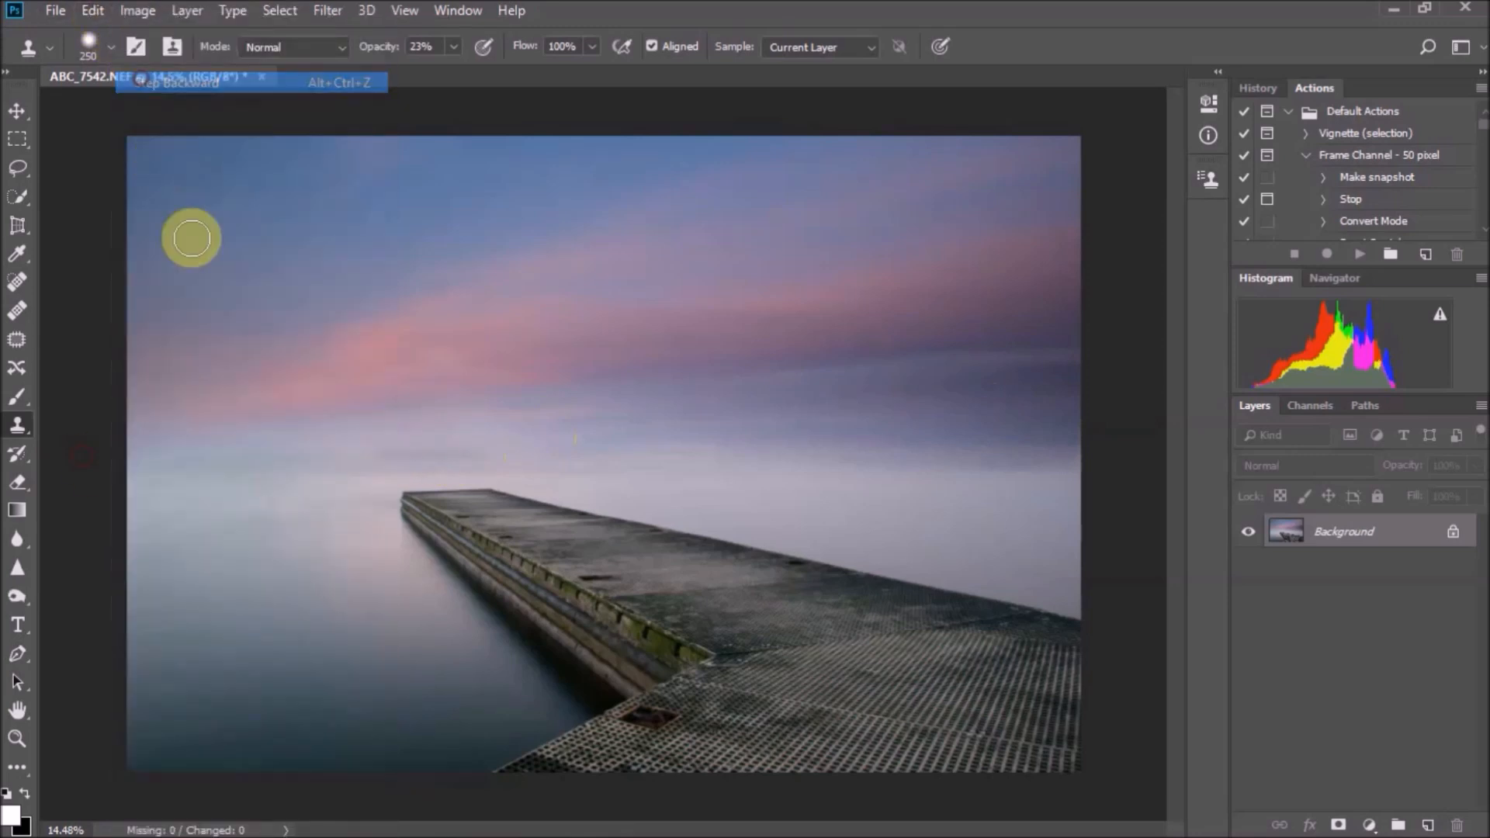
alt+click(152, 541)
mouse_move(280, 450)
mouse_down()
mouse_move(443, 449)
mouse_move(339, 447)
mouse_up()
mouse_move(566, 444)
mouse_down()
mouse_move(266, 455)
mouse_move(556, 452)
mouse_move(435, 463)
mouse_move(757, 431)
mouse_move(496, 435)
mouse_move(872, 422)
mouse_move(1061, 443)
mouse_up()
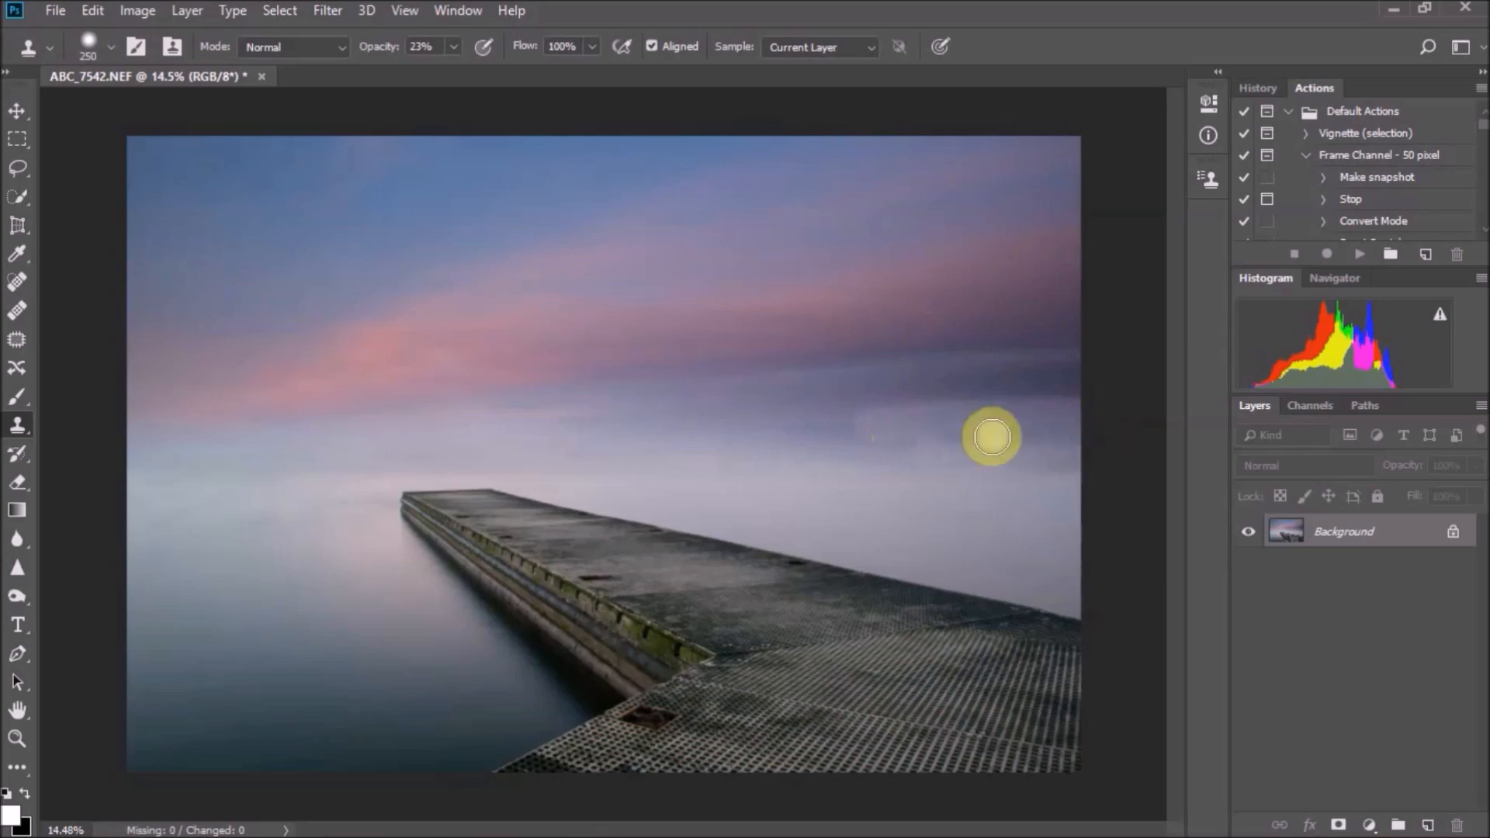
click(93, 12)
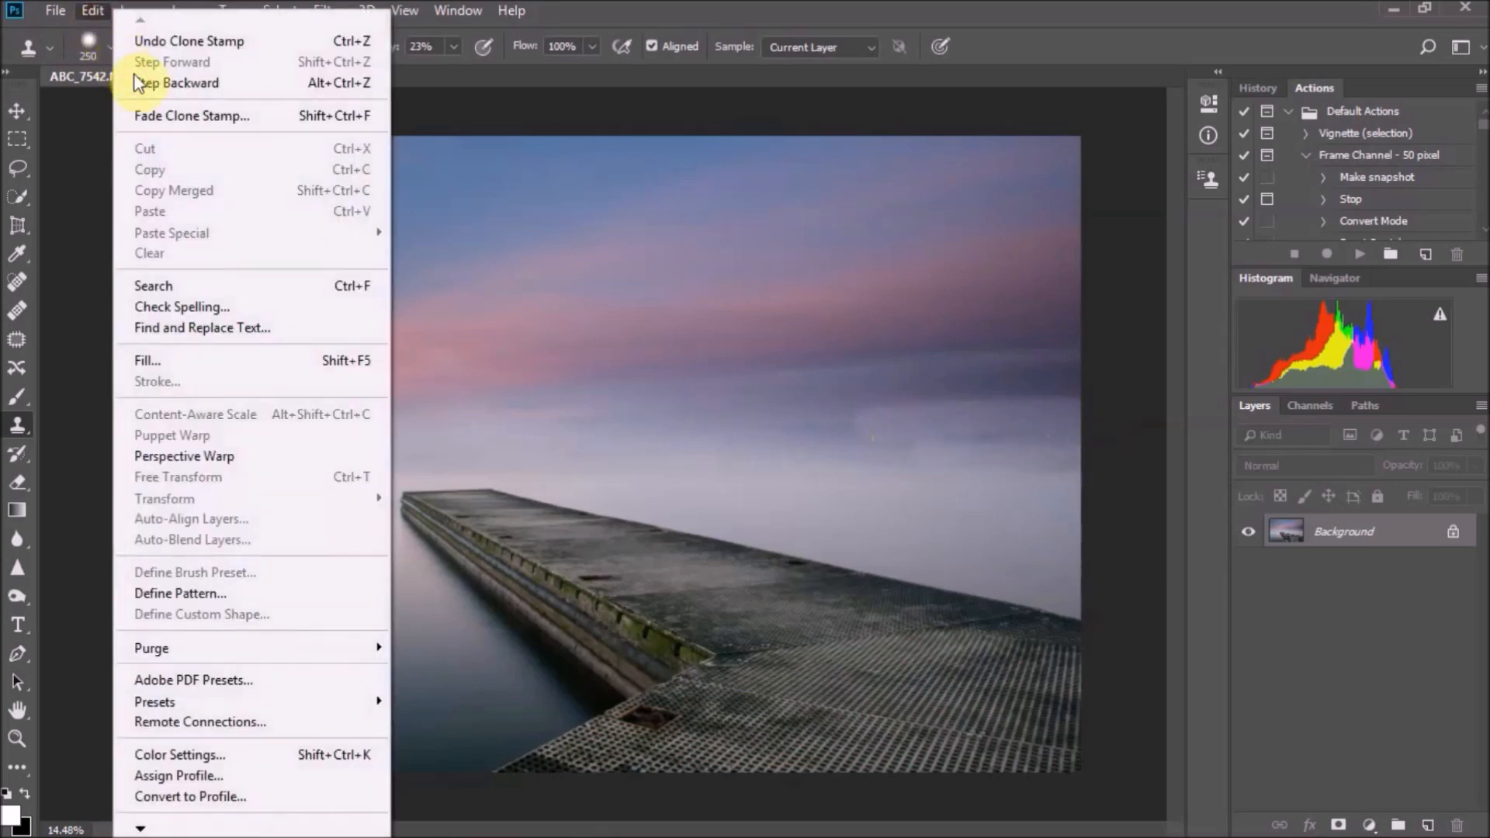
click(146, 83)
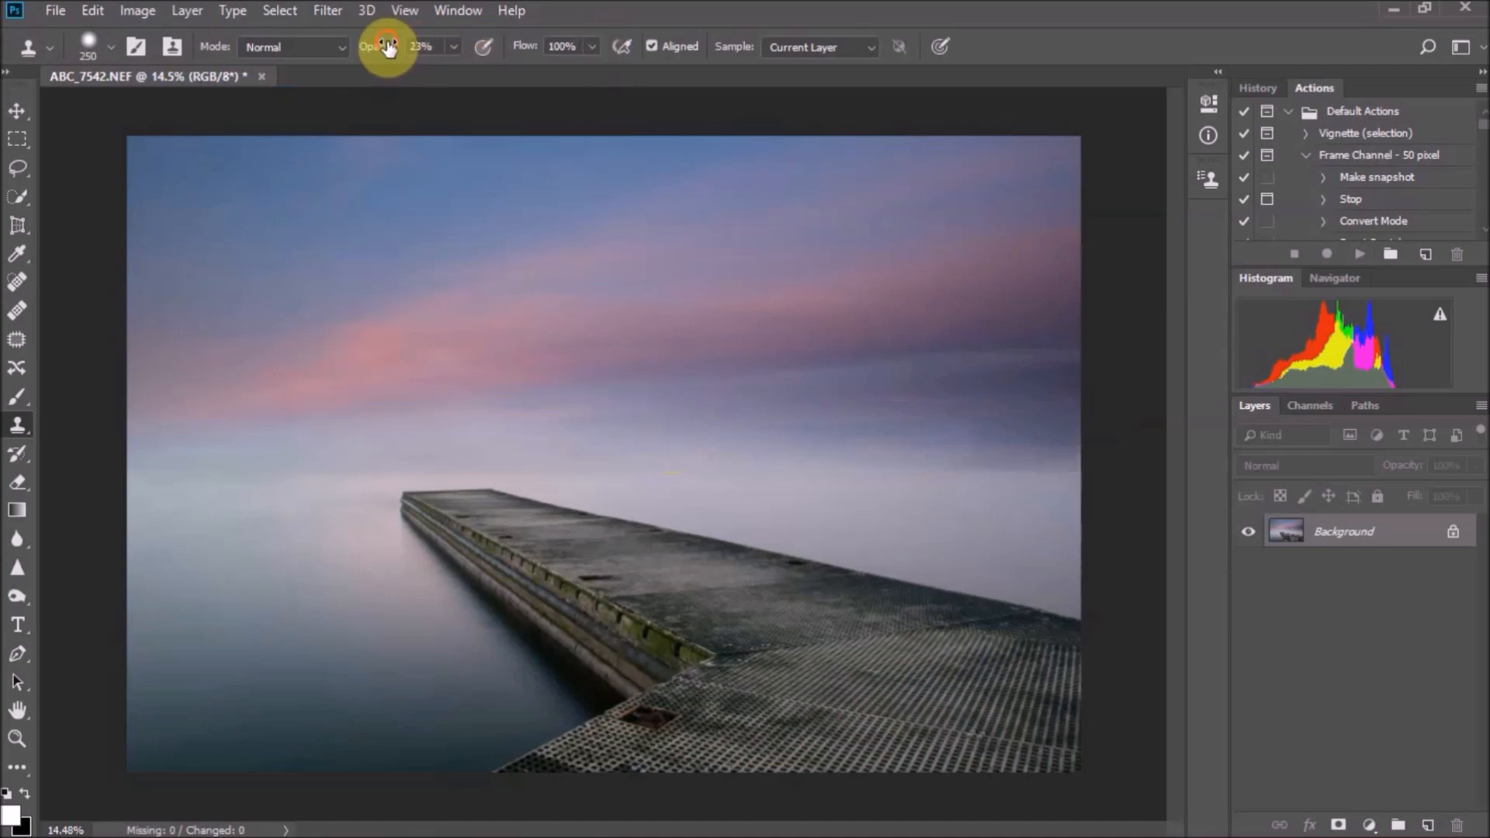
Lower the Clone Stamp opacity to 15% and soften the sky-to-water transition on the photo's right side
click(758, 443)
click(897, 459)
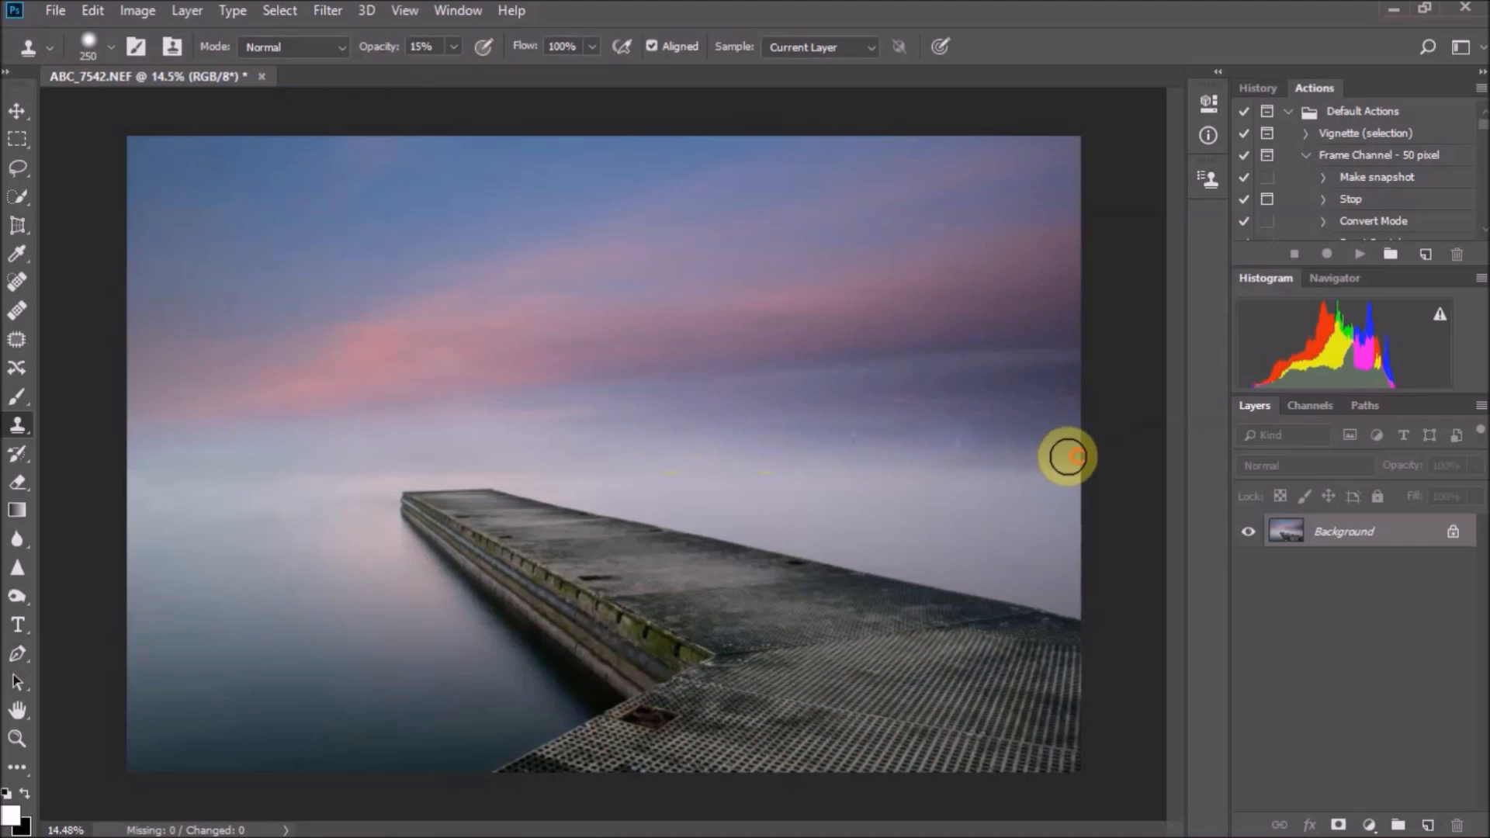
click(866, 430)
mouse_move(992, 434)
mouse_down()
mouse_move(750, 438)
mouse_move(1089, 443)
mouse_move(950, 465)
mouse_move(817, 436)
mouse_move(777, 431)
mouse_up()
alt+click(750, 438)
alt+click(728, 426)
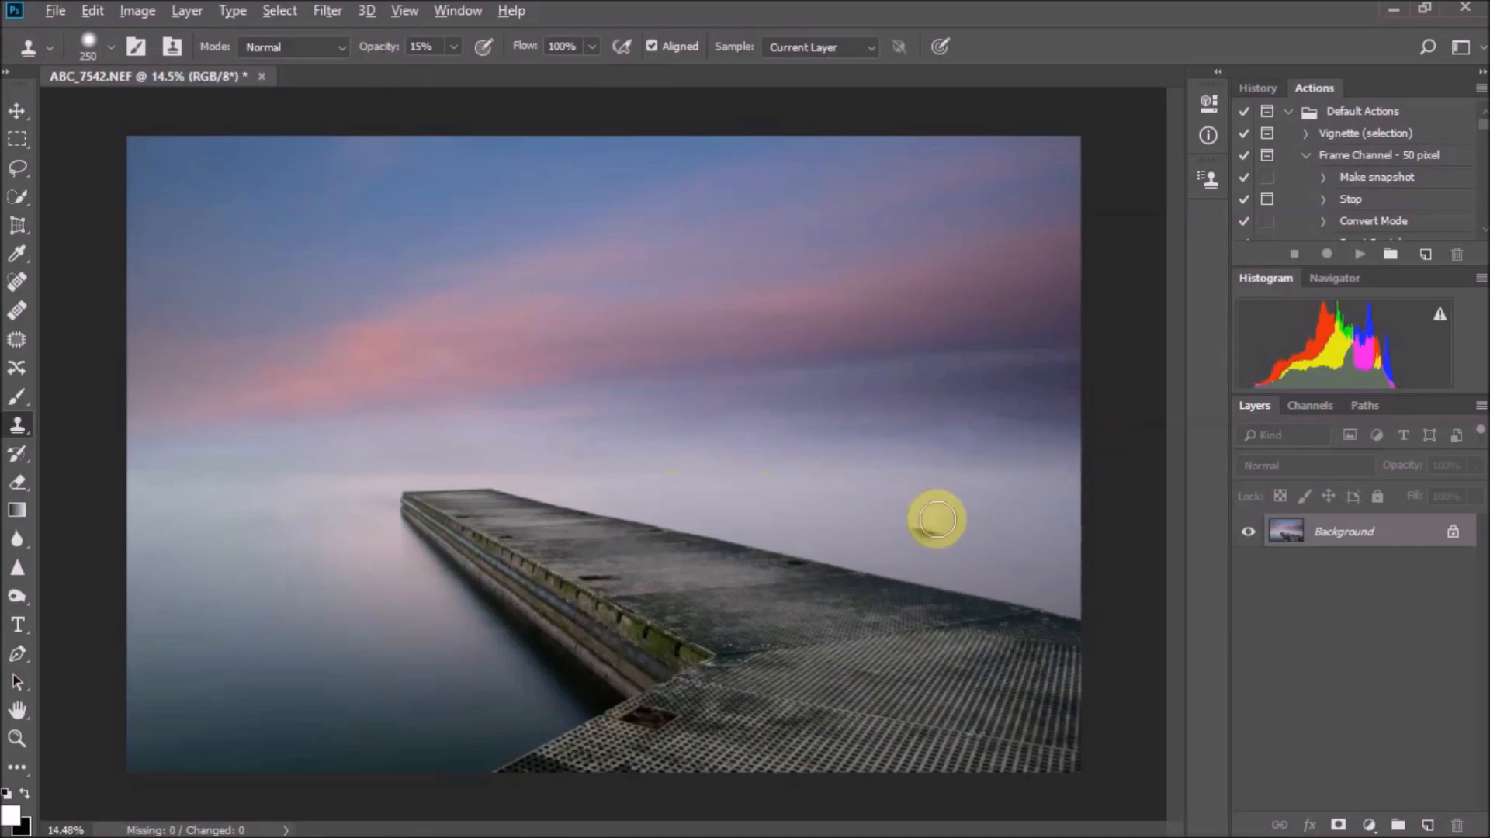
Clone mist sampled above the pier across the right half of the former horizon, and undo the last stroke
alt+click(702, 429)
drag(822, 430, 1055, 430)
mouse_move(555, 438)
mouse_down()
mouse_move(833, 397)
mouse_move(1082, 418)
mouse_move(985, 425)
mouse_move(894, 403)
mouse_move(1060, 391)
mouse_move(902, 389)
mouse_move(1004, 406)
mouse_move(876, 414)
mouse_move(1067, 425)
mouse_move(871, 466)
mouse_move(1079, 450)
mouse_move(1023, 508)
mouse_move(1005, 476)
mouse_move(949, 468)
mouse_move(771, 491)
mouse_move(988, 513)
mouse_move(962, 486)
mouse_move(627, 481)
mouse_move(919, 524)
mouse_move(987, 425)
mouse_up()
click(351, 190)
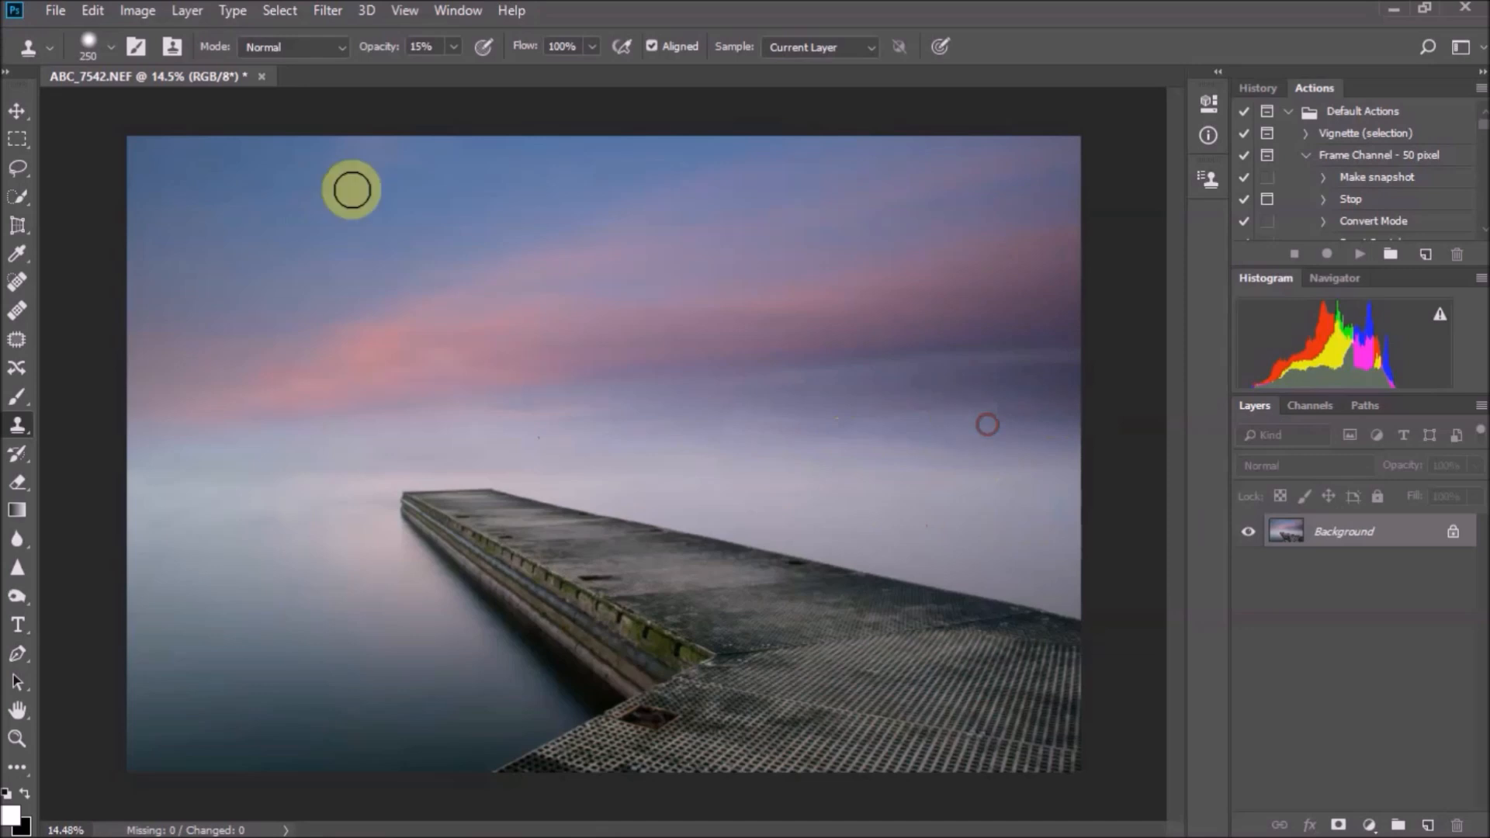
click(99, 10)
click(153, 83)
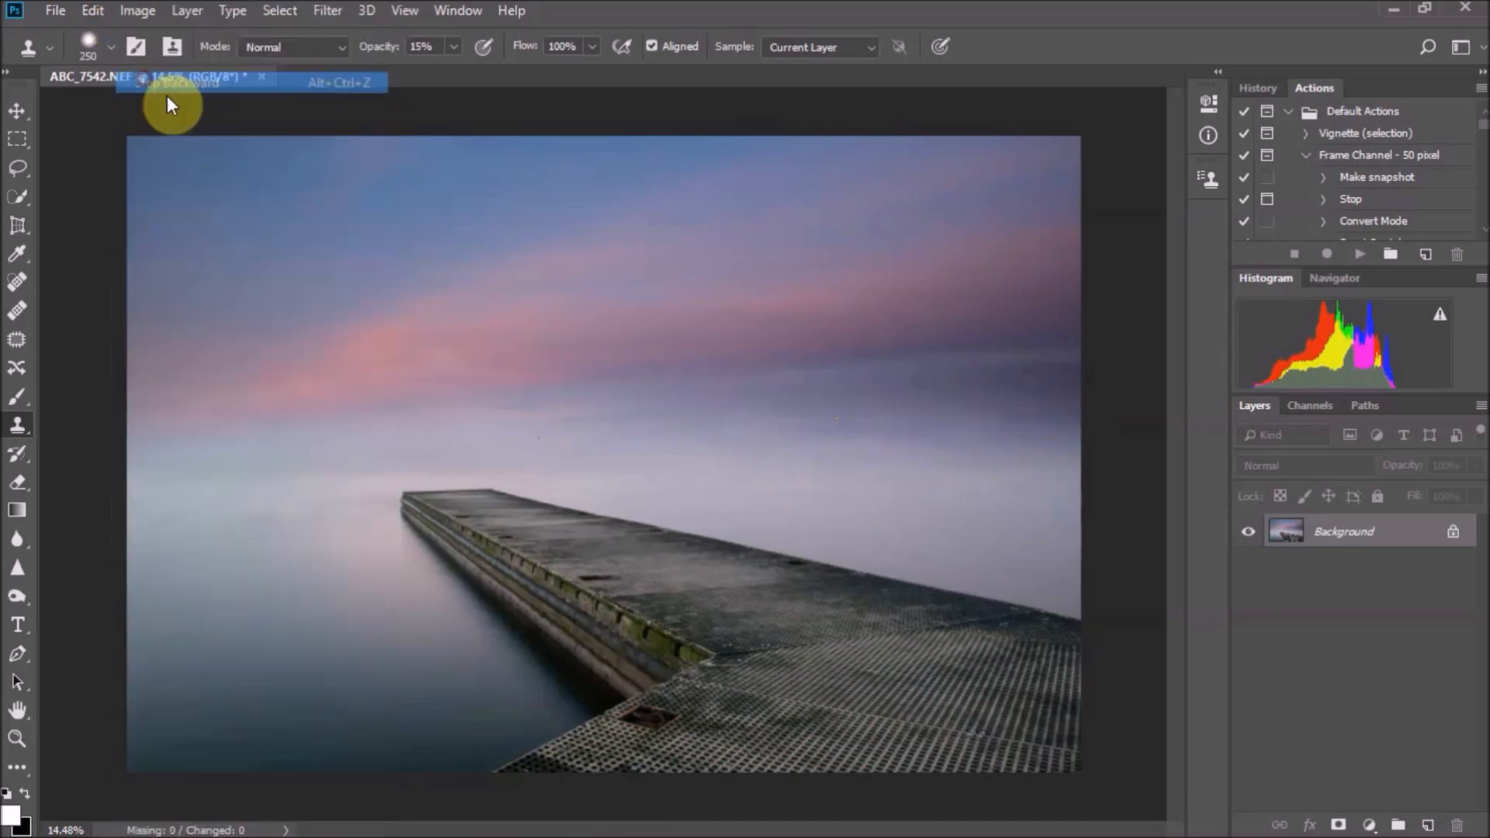
Clone more mist over the band below the dark cloud, from the middle of the photo to its right edge
drag(871, 385, 830, 423)
click(732, 439)
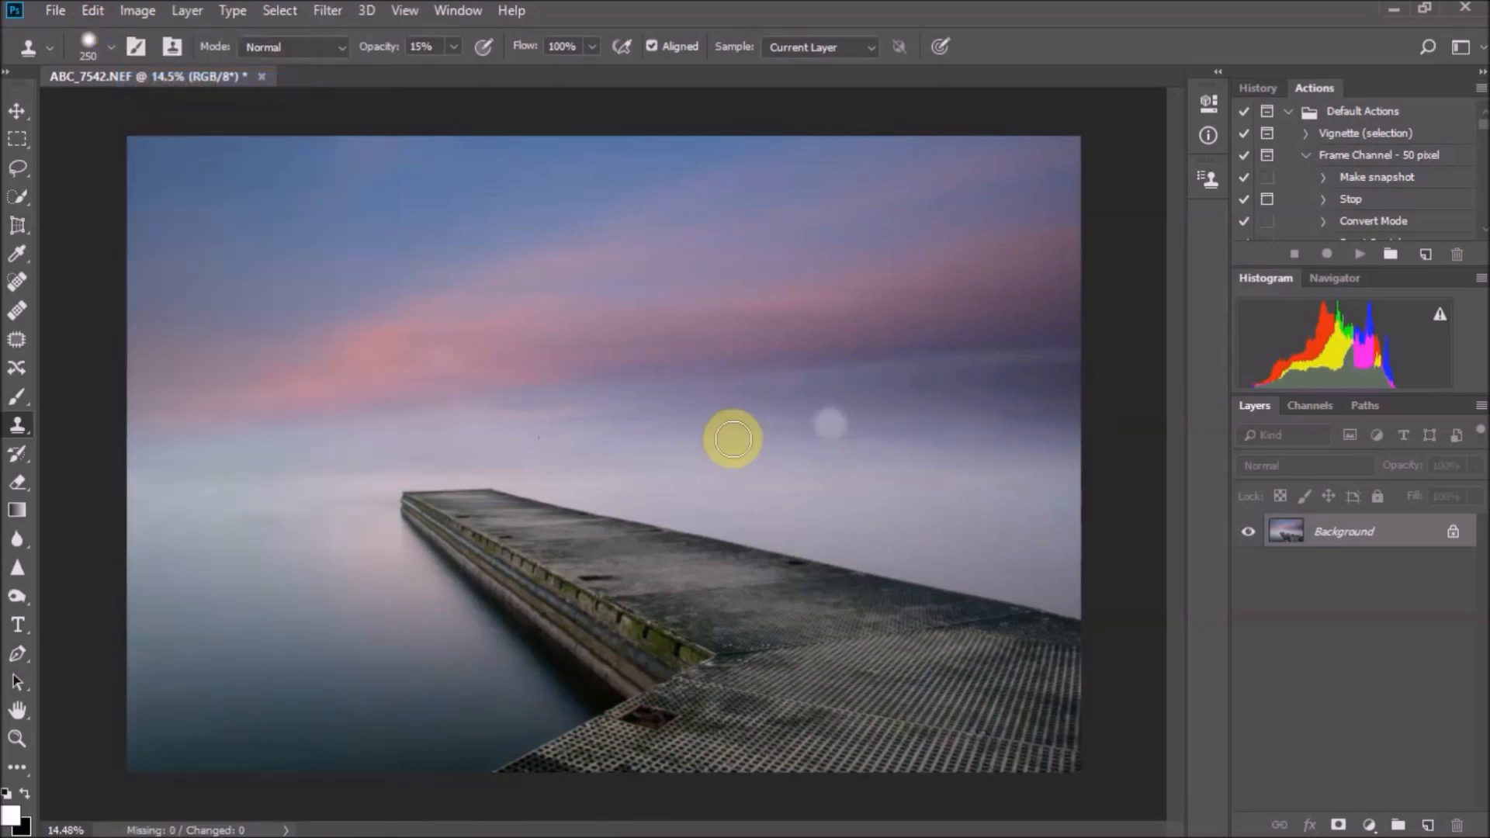
drag(734, 444, 1053, 424)
mouse_move(765, 395)
mouse_down()
mouse_move(892, 426)
mouse_move(1038, 432)
mouse_move(1012, 433)
mouse_move(1043, 454)
mouse_move(1060, 435)
mouse_move(715, 428)
mouse_move(687, 470)
mouse_move(1044, 436)
mouse_move(547, 375)
mouse_up()
Reduce the Clone Stamp opacity to 10% and smooth the mist between the dark cloud and the water on the right
mouse_move(874, 501)
mouse_down()
mouse_move(1099, 492)
mouse_move(871, 480)
mouse_up()
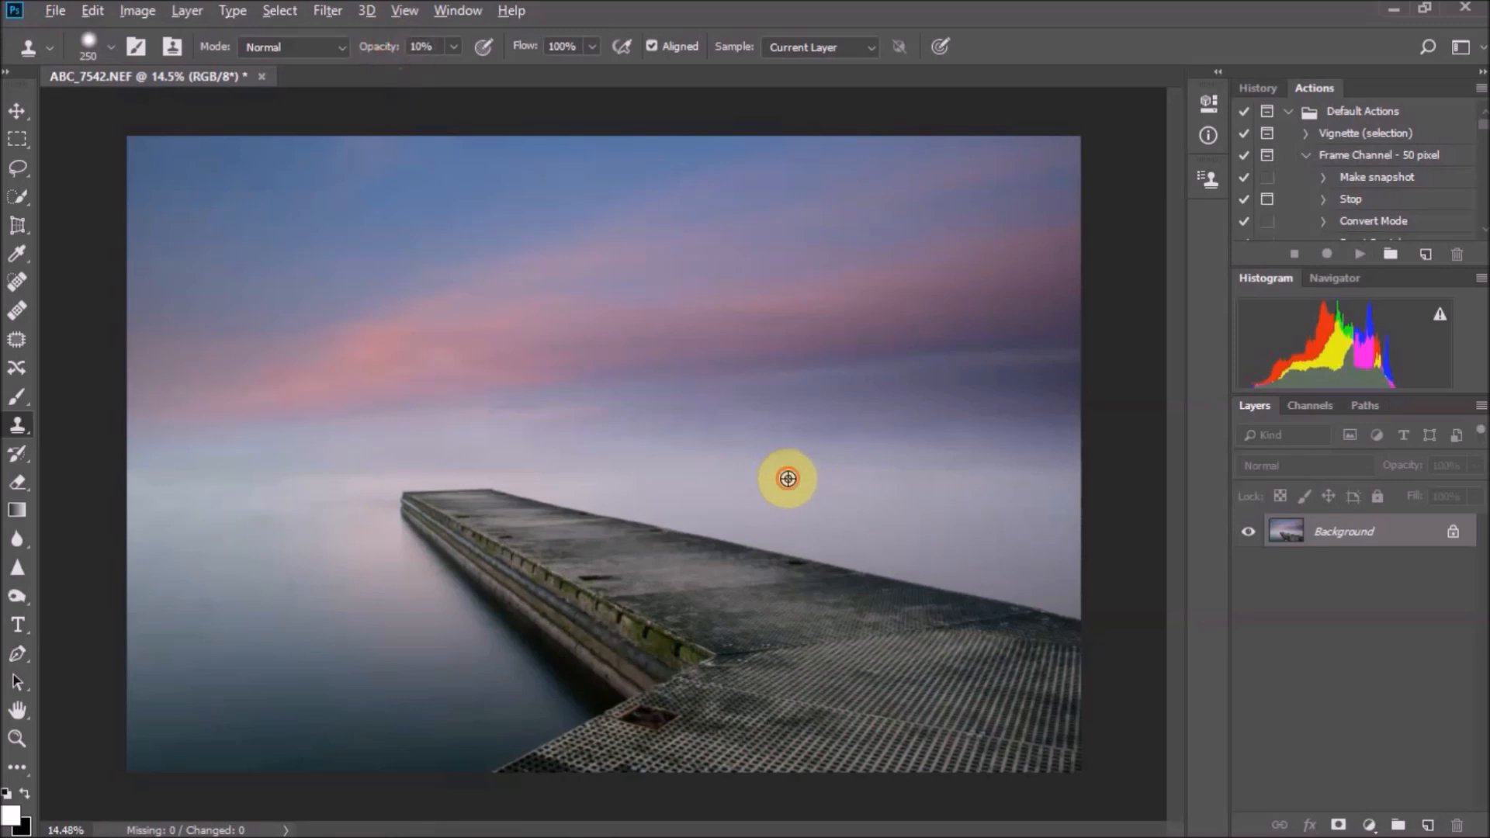
mouse_move(769, 461)
mouse_down()
mouse_move(633, 419)
mouse_move(699, 399)
mouse_move(1062, 381)
mouse_move(924, 413)
mouse_move(772, 422)
mouse_move(955, 410)
mouse_move(1023, 423)
mouse_move(611, 405)
mouse_move(681, 422)
mouse_move(897, 415)
mouse_move(709, 426)
mouse_move(867, 416)
mouse_move(808, 434)
mouse_move(1064, 431)
mouse_move(825, 427)
mouse_move(839, 413)
mouse_move(1069, 403)
mouse_move(969, 423)
mouse_move(659, 399)
mouse_move(1070, 401)
mouse_move(844, 418)
mouse_move(1084, 385)
mouse_move(952, 432)
mouse_move(1058, 437)
mouse_move(883, 451)
mouse_move(1146, 554)
mouse_up()
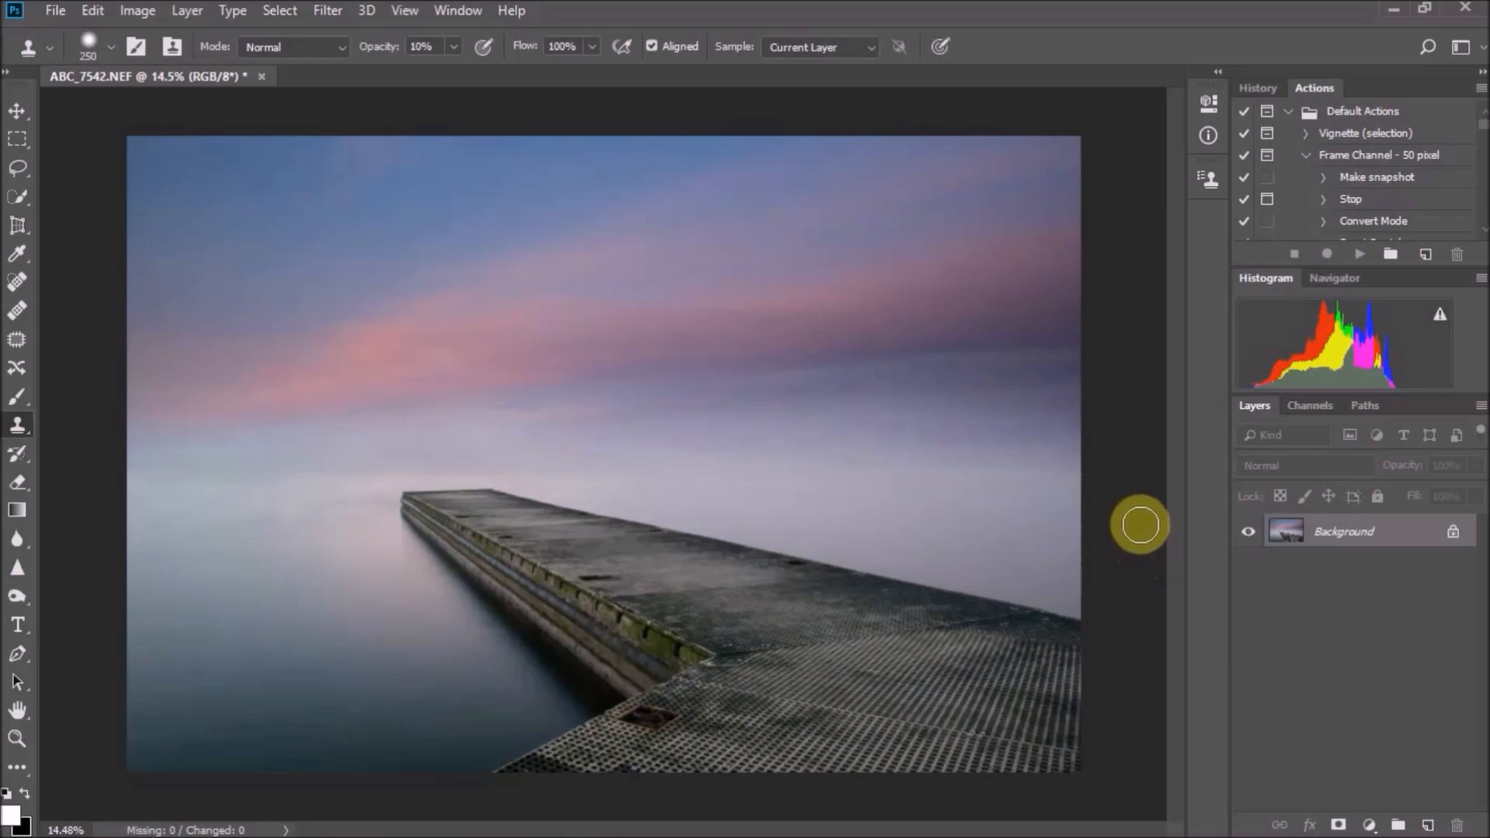
mouse_move(1138, 524)
mouse_down()
mouse_move(861, 456)
mouse_move(823, 388)
mouse_move(976, 401)
mouse_move(992, 337)
mouse_move(1077, 345)
mouse_move(731, 398)
mouse_move(1035, 357)
mouse_move(682, 360)
mouse_move(598, 388)
mouse_move(683, 367)
mouse_move(658, 364)
mouse_move(1069, 355)
mouse_move(734, 375)
mouse_move(997, 353)
mouse_move(1012, 373)
mouse_move(680, 395)
mouse_move(642, 381)
mouse_move(993, 367)
mouse_move(699, 364)
mouse_move(671, 349)
mouse_move(767, 383)
mouse_move(844, 355)
mouse_move(1042, 361)
mouse_move(809, 380)
mouse_move(1055, 398)
mouse_move(895, 395)
mouse_move(712, 419)
mouse_up()
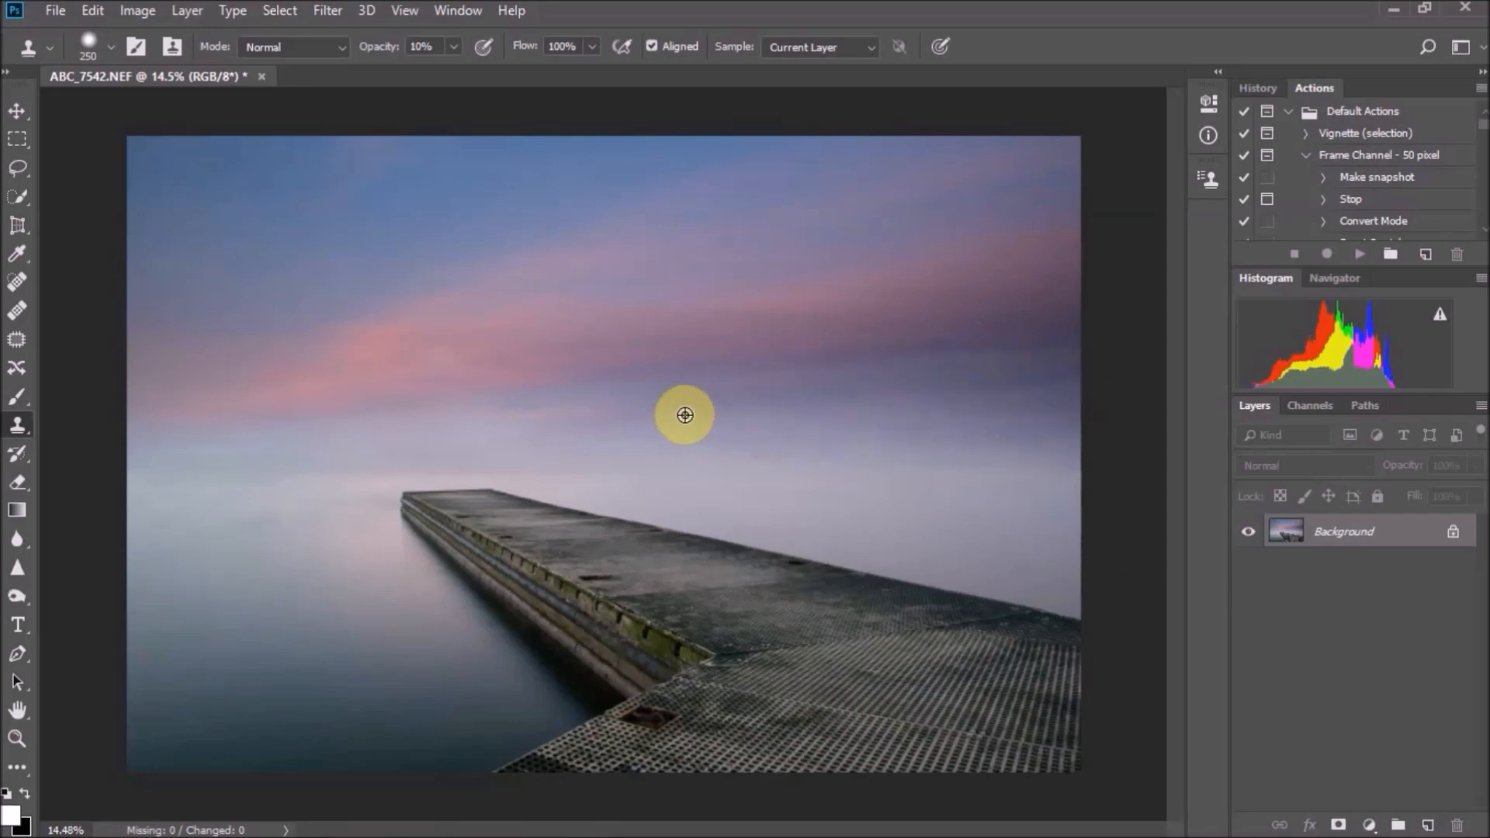
mouse_move(616, 411)
mouse_down()
mouse_move(852, 399)
mouse_move(736, 393)
mouse_move(965, 402)
mouse_move(1056, 389)
mouse_move(898, 380)
mouse_move(1068, 370)
mouse_move(915, 406)
mouse_move(999, 431)
mouse_move(1021, 389)
mouse_move(962, 372)
mouse_move(1107, 383)
mouse_move(720, 440)
mouse_move(837, 432)
mouse_move(928, 525)
mouse_move(1025, 525)
mouse_move(227, 145)
mouse_up()
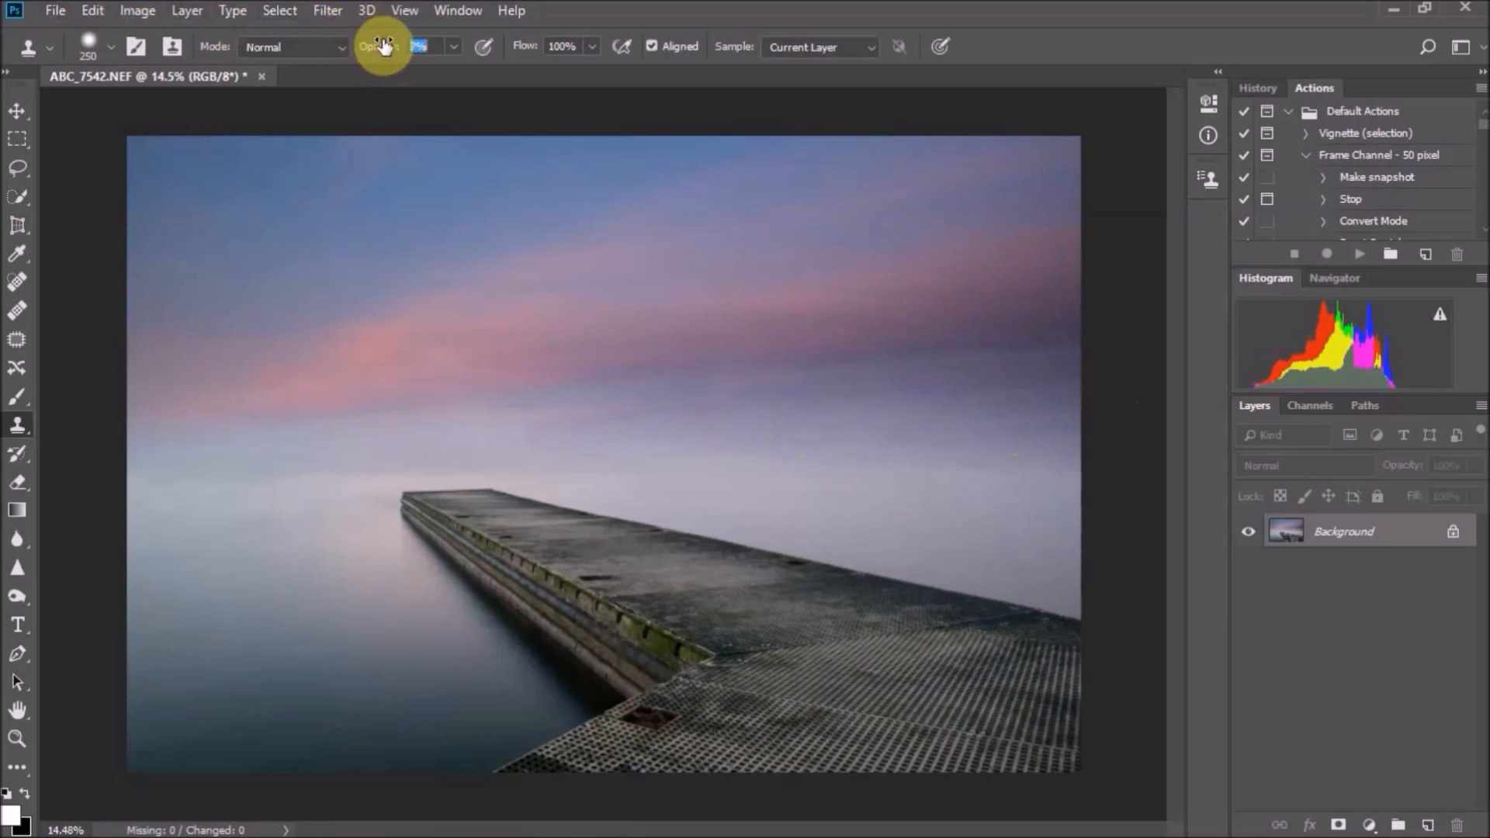
Set the Clone Stamp opacity to 8% and even out the former horizon at the photo's right and left edges
drag(384, 45, 380, 45)
alt+click(1042, 536)
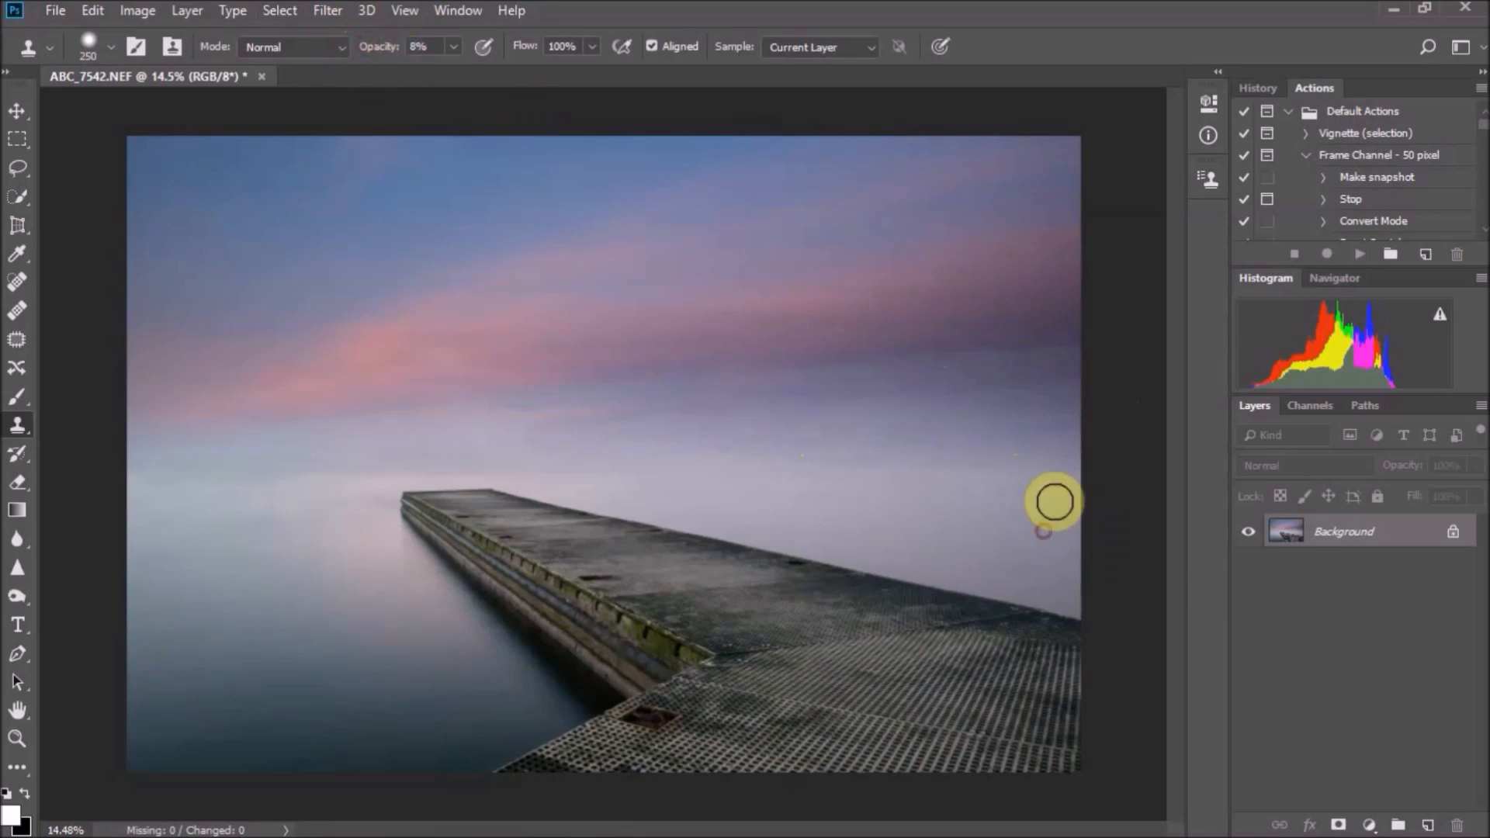
mouse_move(1024, 456)
mouse_down()
mouse_move(905, 479)
mouse_move(991, 463)
mouse_move(955, 469)
mouse_move(1037, 482)
mouse_up()
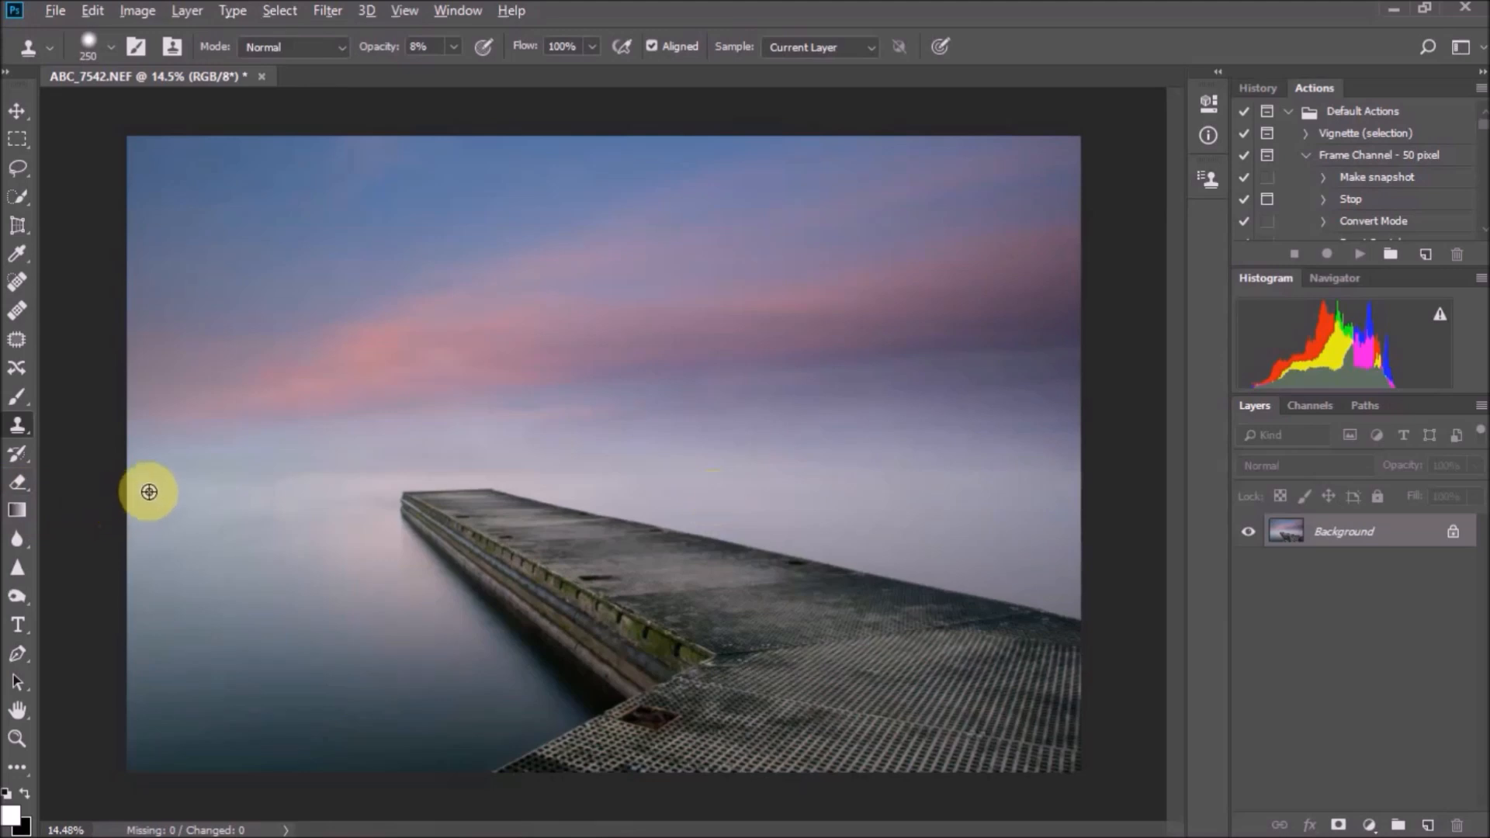
mouse_move(289, 475)
mouse_down()
mouse_move(290, 462)
mouse_move(173, 506)
mouse_move(283, 463)
mouse_move(229, 439)
mouse_up()
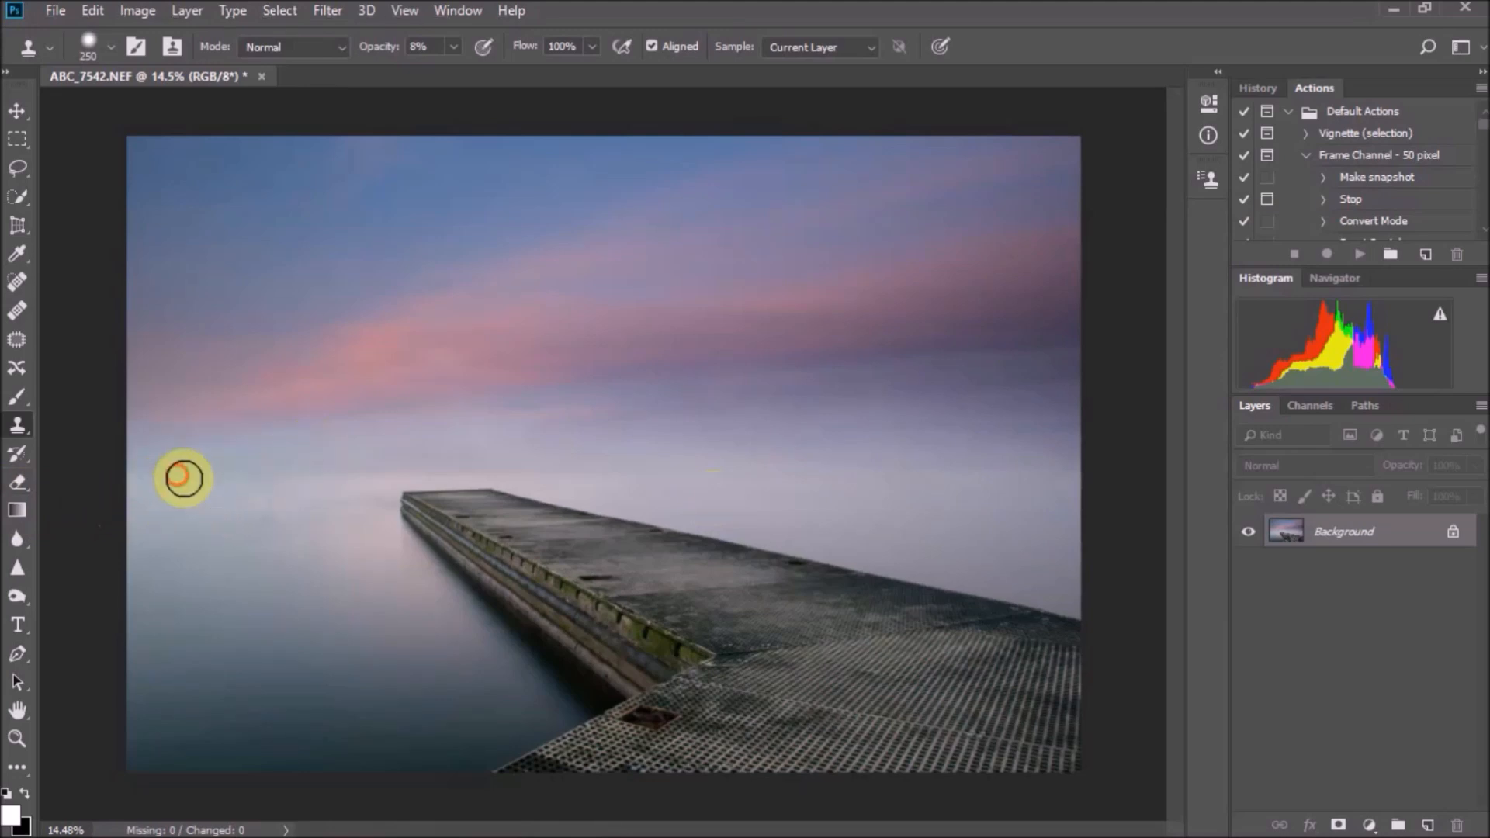
mouse_move(326, 471)
mouse_down()
mouse_move(274, 469)
mouse_move(406, 463)
mouse_move(466, 429)
mouse_move(370, 436)
mouse_move(711, 444)
mouse_move(525, 406)
mouse_move(828, 410)
mouse_move(884, 492)
mouse_up()
Raise the Clone Stamp opacity to 13% and blend the mist above and left of the pier's far end
scroll(456, 603, down, 3)
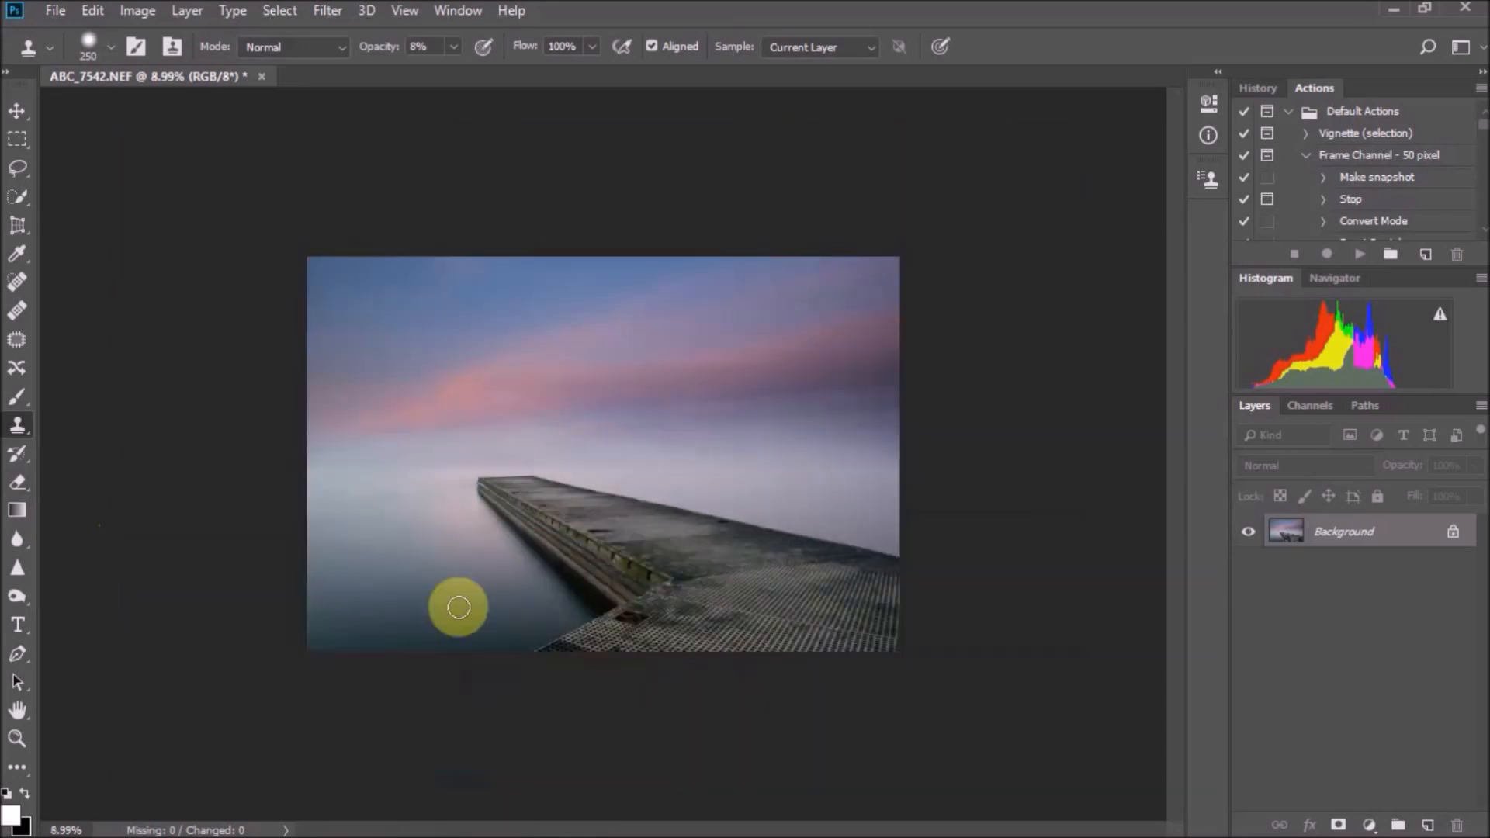
scroll(399, 450, up, 5)
mouse_move(411, 467)
mouse_down()
mouse_move(593, 456)
mouse_move(103, 466)
mouse_move(336, 450)
mouse_move(216, 473)
mouse_move(374, 477)
mouse_move(196, 472)
mouse_move(403, 459)
mouse_move(180, 437)
mouse_move(68, 466)
mouse_move(519, 468)
mouse_move(556, 452)
mouse_move(147, 355)
mouse_up()
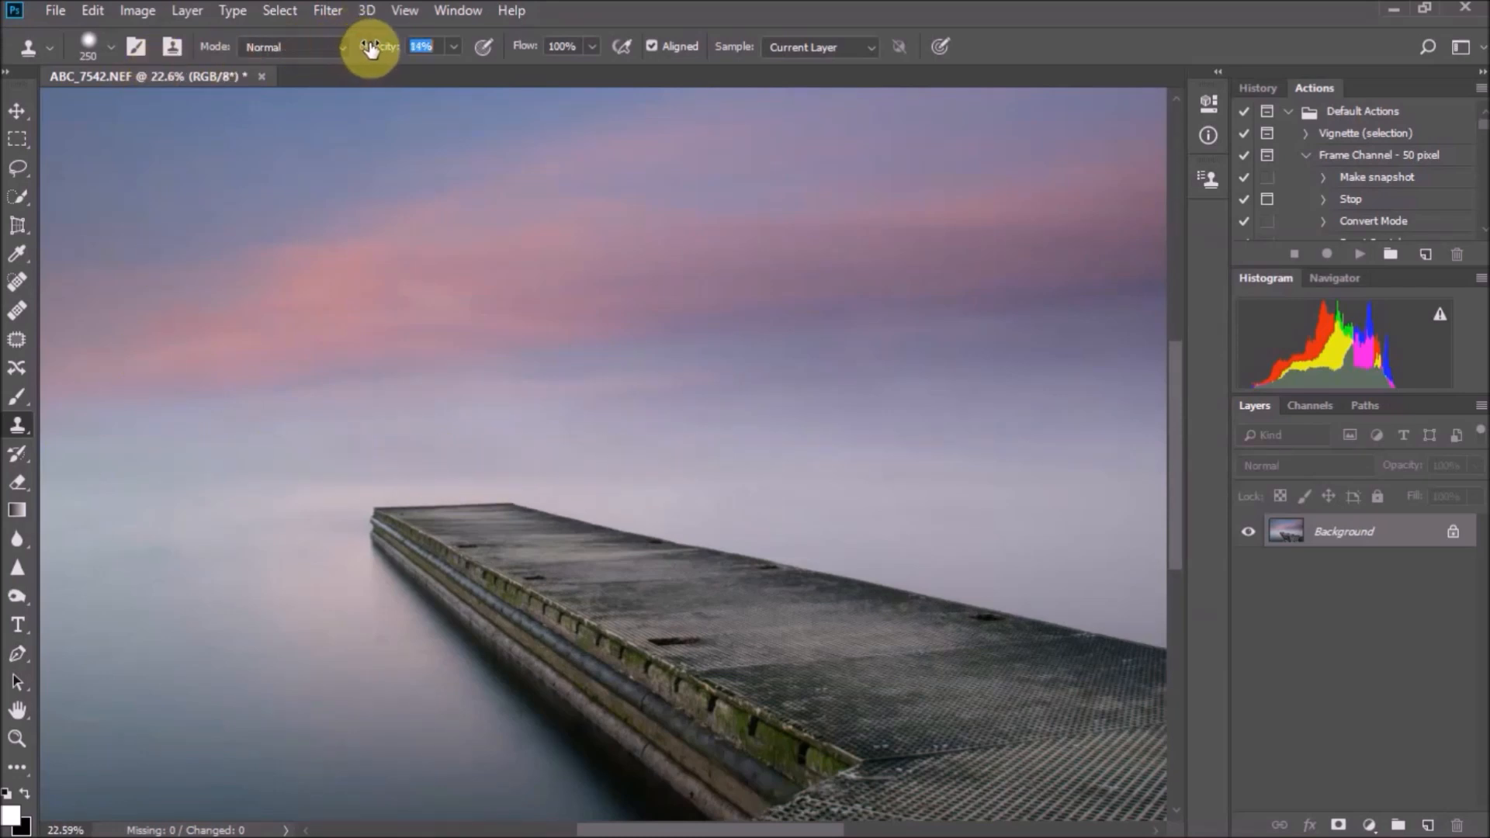
drag(371, 48, 365, 48)
mouse_move(123, 475)
mouse_down()
mouse_move(458, 442)
mouse_move(319, 456)
mouse_move(425, 455)
mouse_move(383, 462)
mouse_move(100, 445)
mouse_up()
alt+click(569, 455)
drag(447, 462, 183, 476)
alt+click(545, 458)
scroll(510, 459, down, 5)
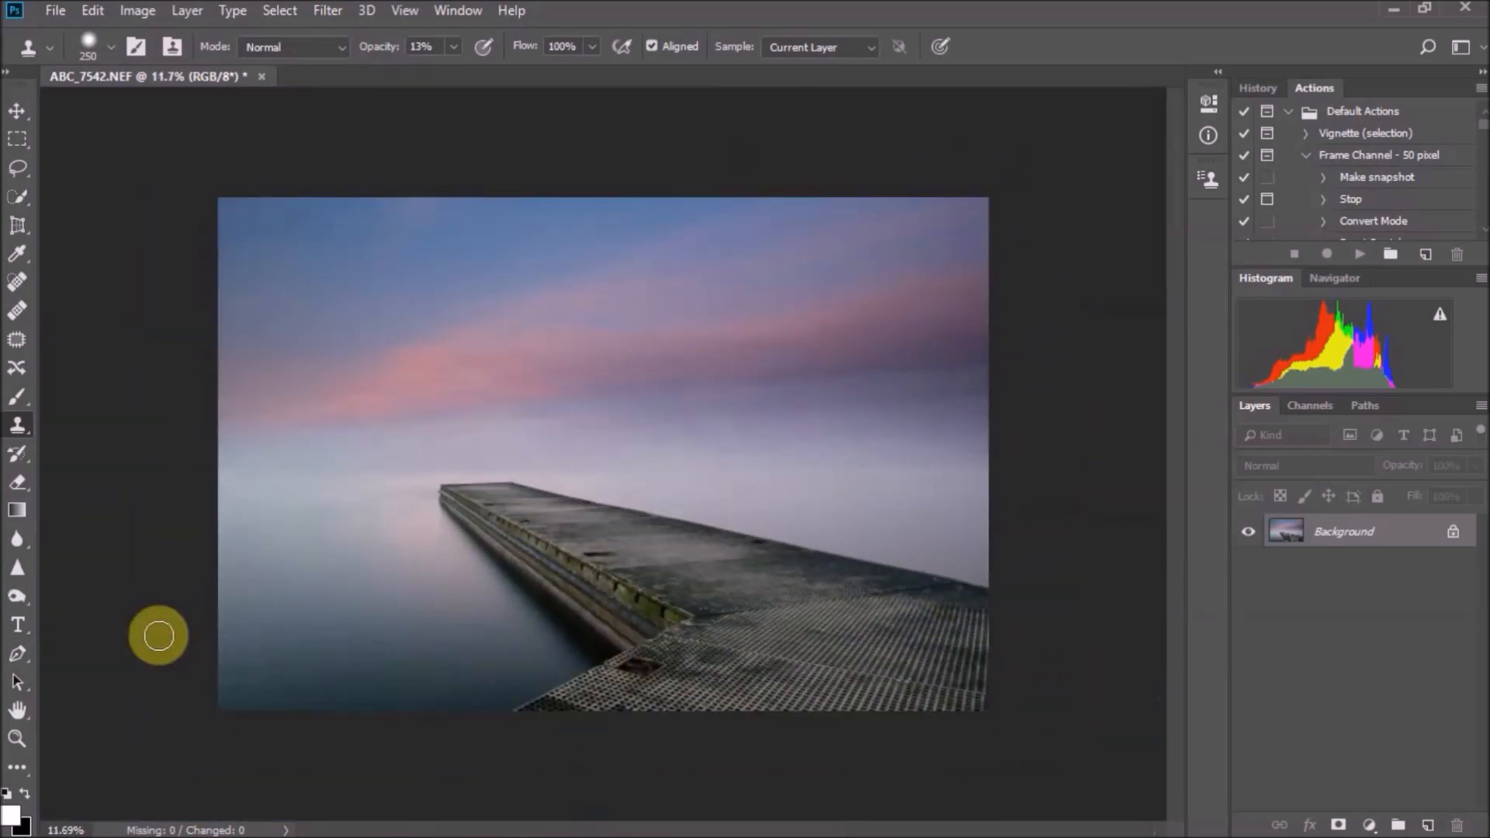
Clone smooth mist over the former horizon above and left of the pier's far end with the 13% Clone Stamp
scroll(335, 507, up, 5)
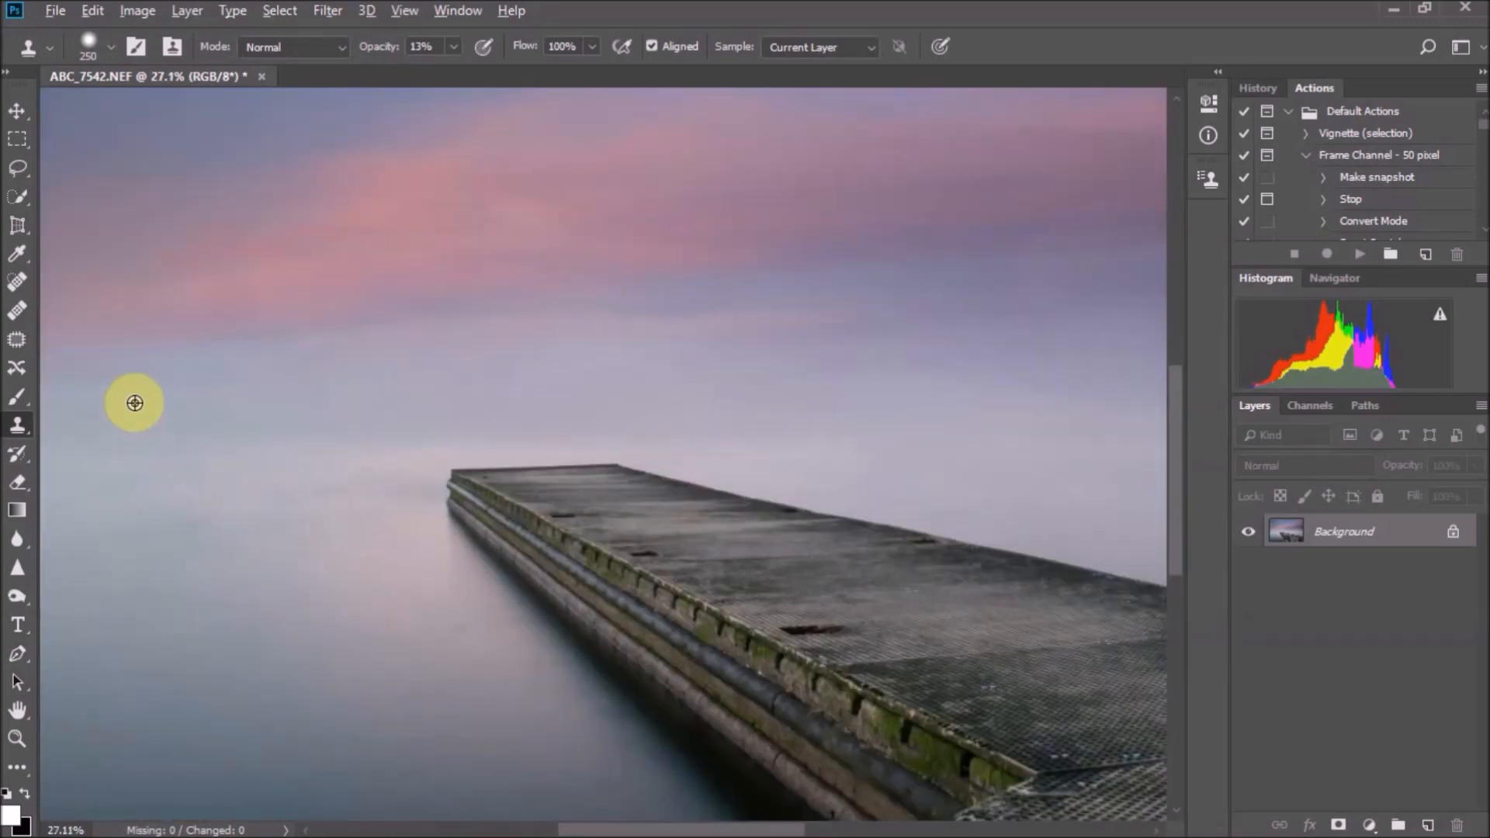
drag(265, 419, 439, 423)
drag(319, 419, 578, 401)
mouse_move(442, 427)
mouse_down()
mouse_move(430, 419)
mouse_move(638, 402)
mouse_move(362, 422)
mouse_move(617, 396)
mouse_up()
scroll(543, 356, down, 3)
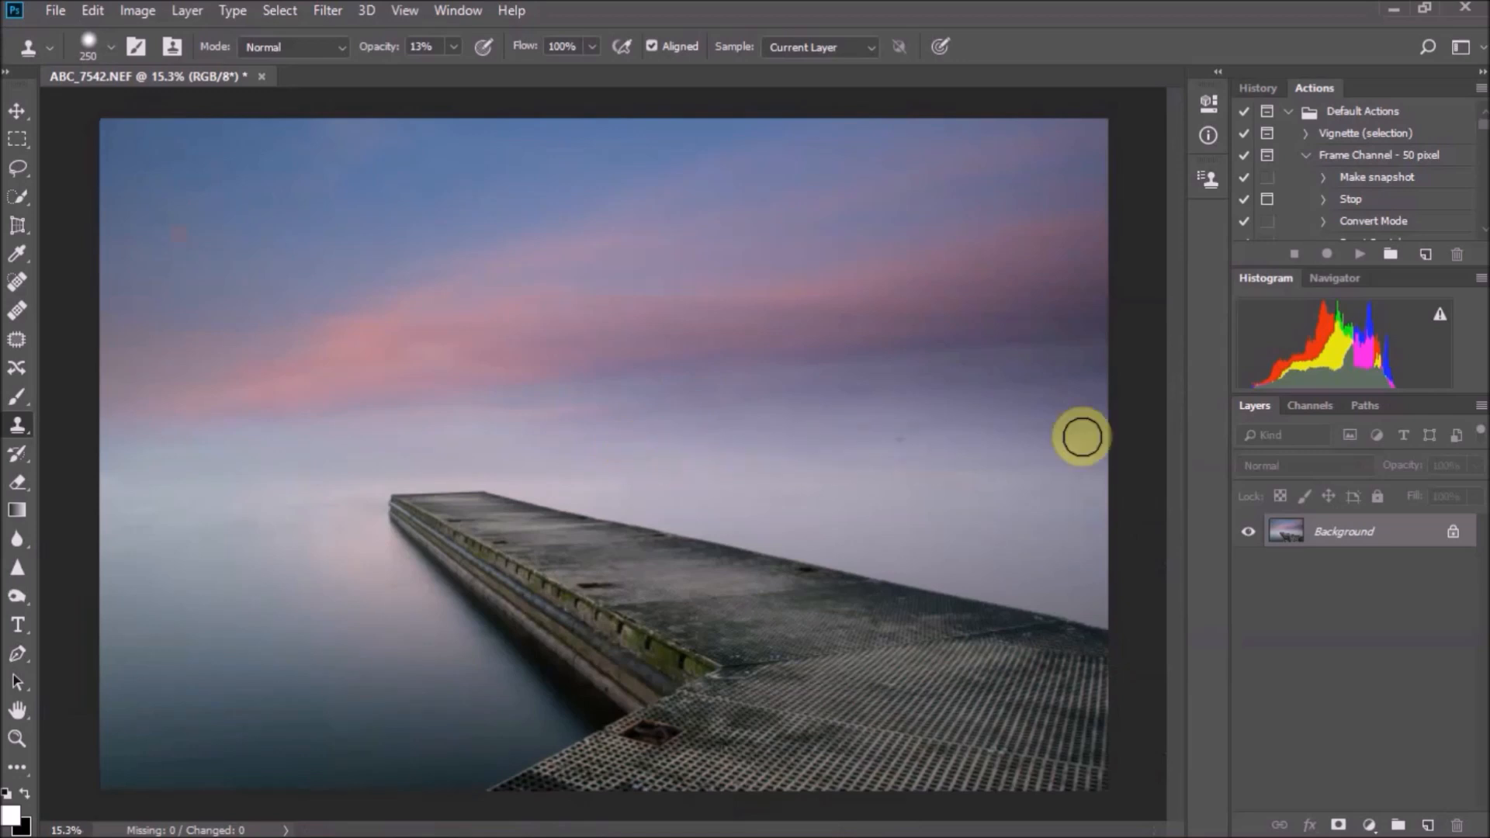
Try to clone pale mist under the dark cloud along the photo's right edge at 13% opacity
alt+click(790, 463)
mouse_move(929, 471)
mouse_down()
mouse_move(1125, 443)
mouse_move(1034, 461)
mouse_move(1108, 447)
mouse_up()
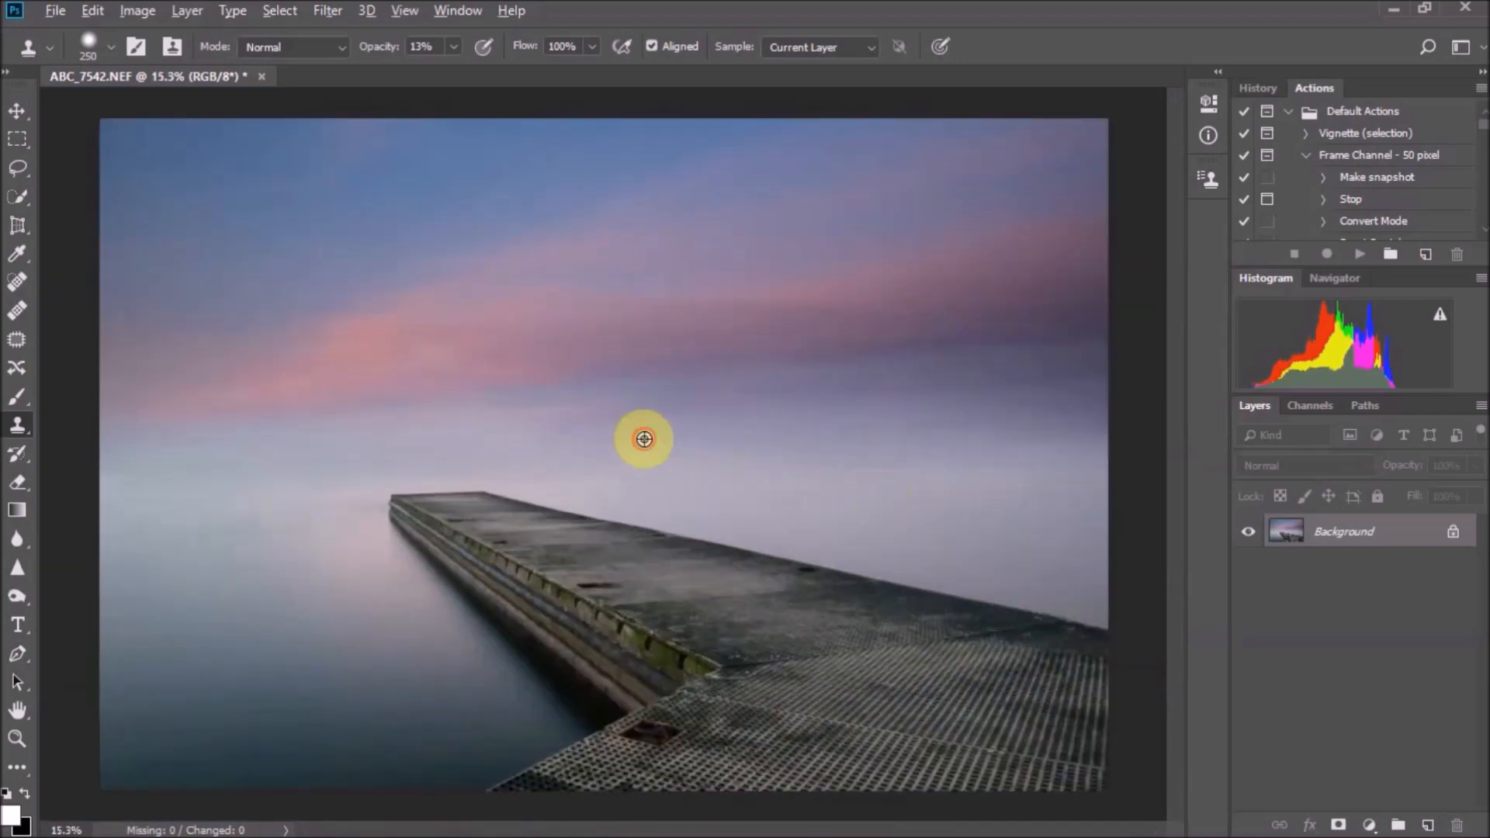
click(92, 10)
click(229, 73)
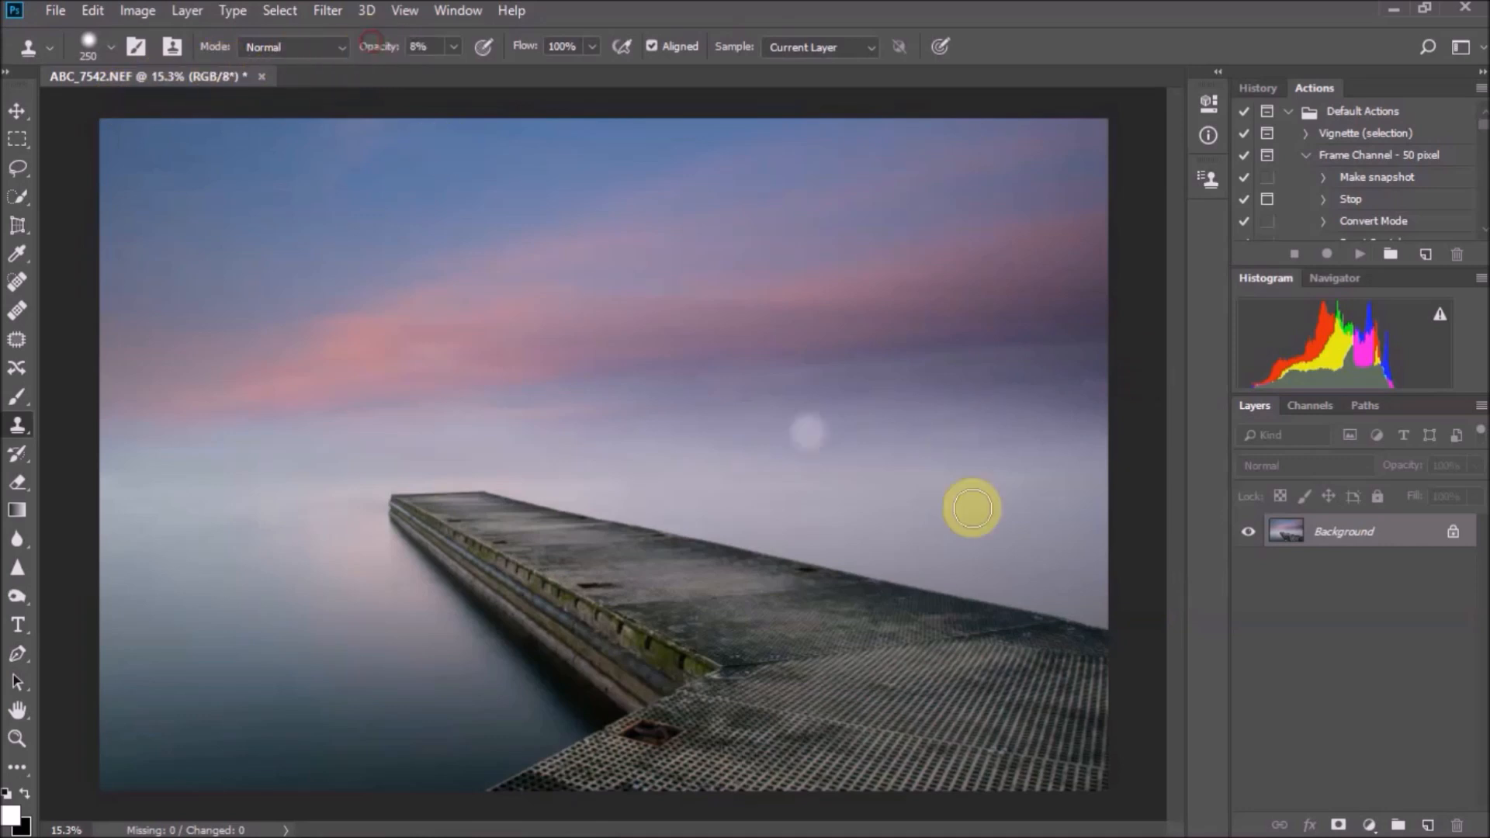
Smooth the band beneath the dark cloud, from mid-photo to the right edge, using a size 400 Clone Stamp at 8% opacity
alt+click(859, 436)
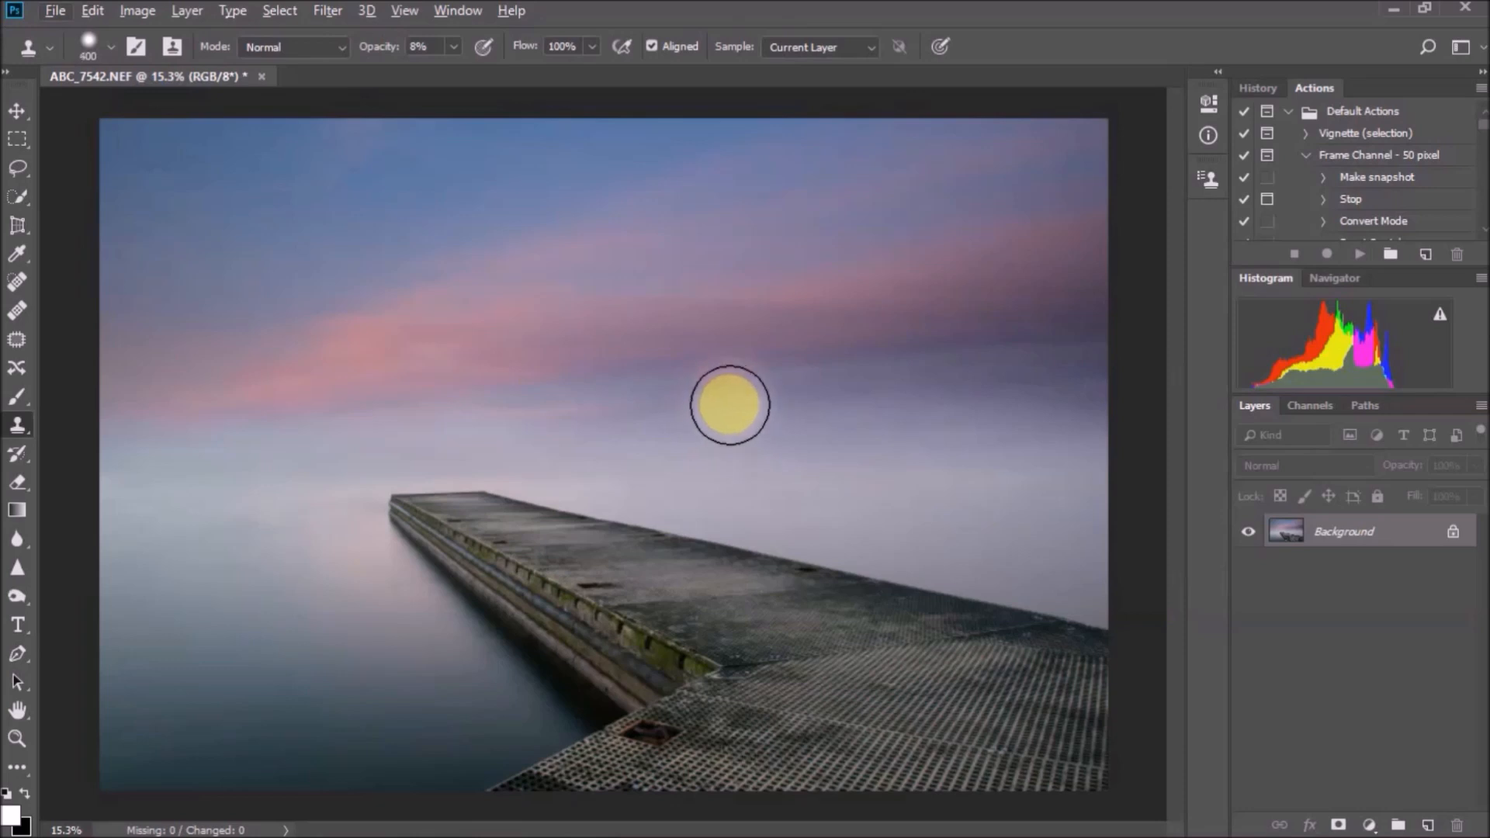
alt+click(727, 410)
mouse_move(993, 413)
mouse_down()
mouse_move(1094, 409)
mouse_move(987, 394)
mouse_move(1084, 368)
mouse_up()
alt+click(725, 398)
alt+click(745, 420)
drag(838, 437, 831, 422)
alt+click(956, 380)
drag(727, 384, 673, 396)
alt+click(811, 390)
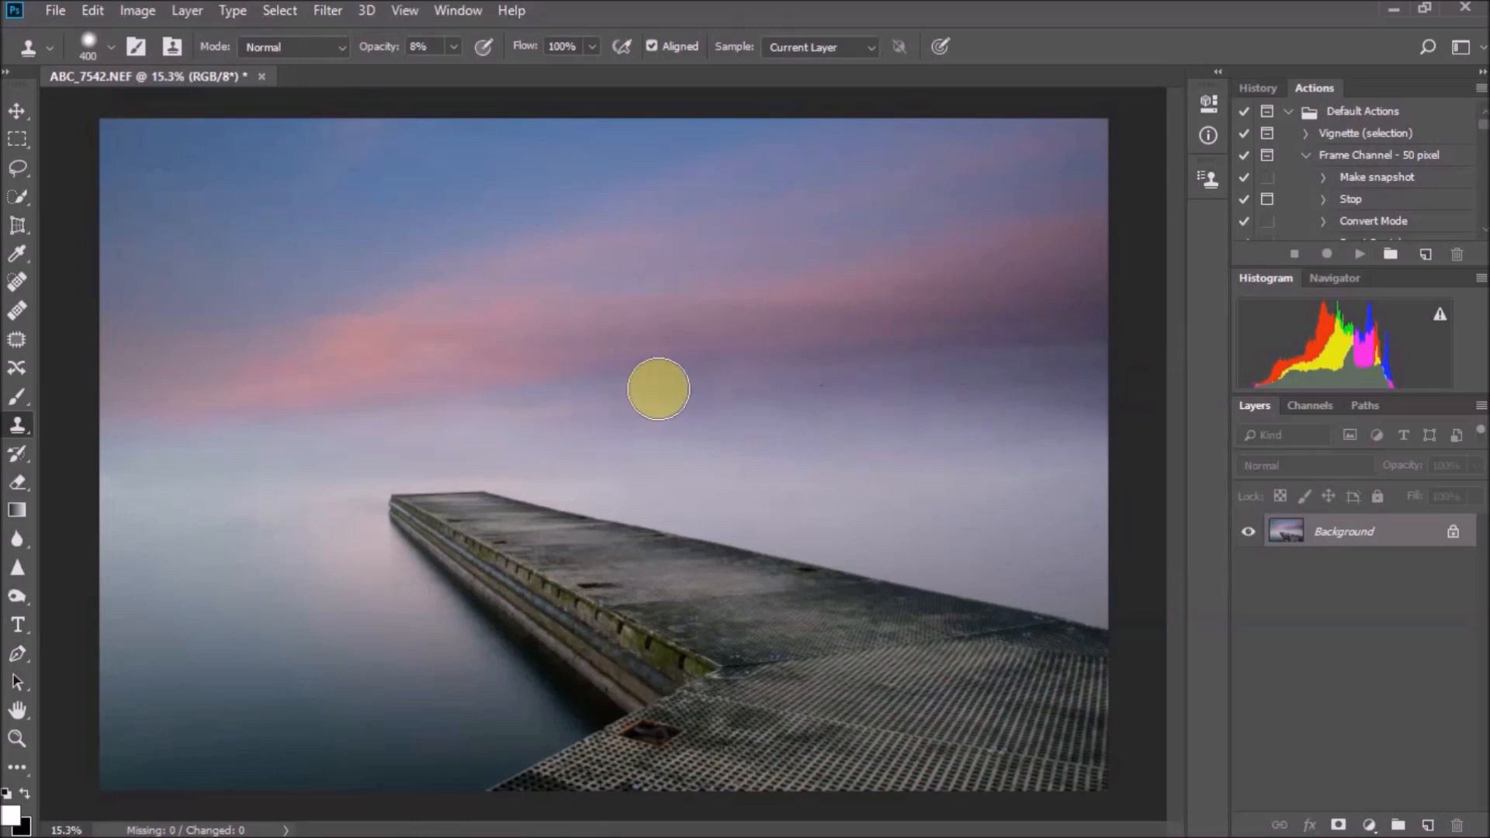
alt+click(512, 412)
scroll(877, 384, down, 4)
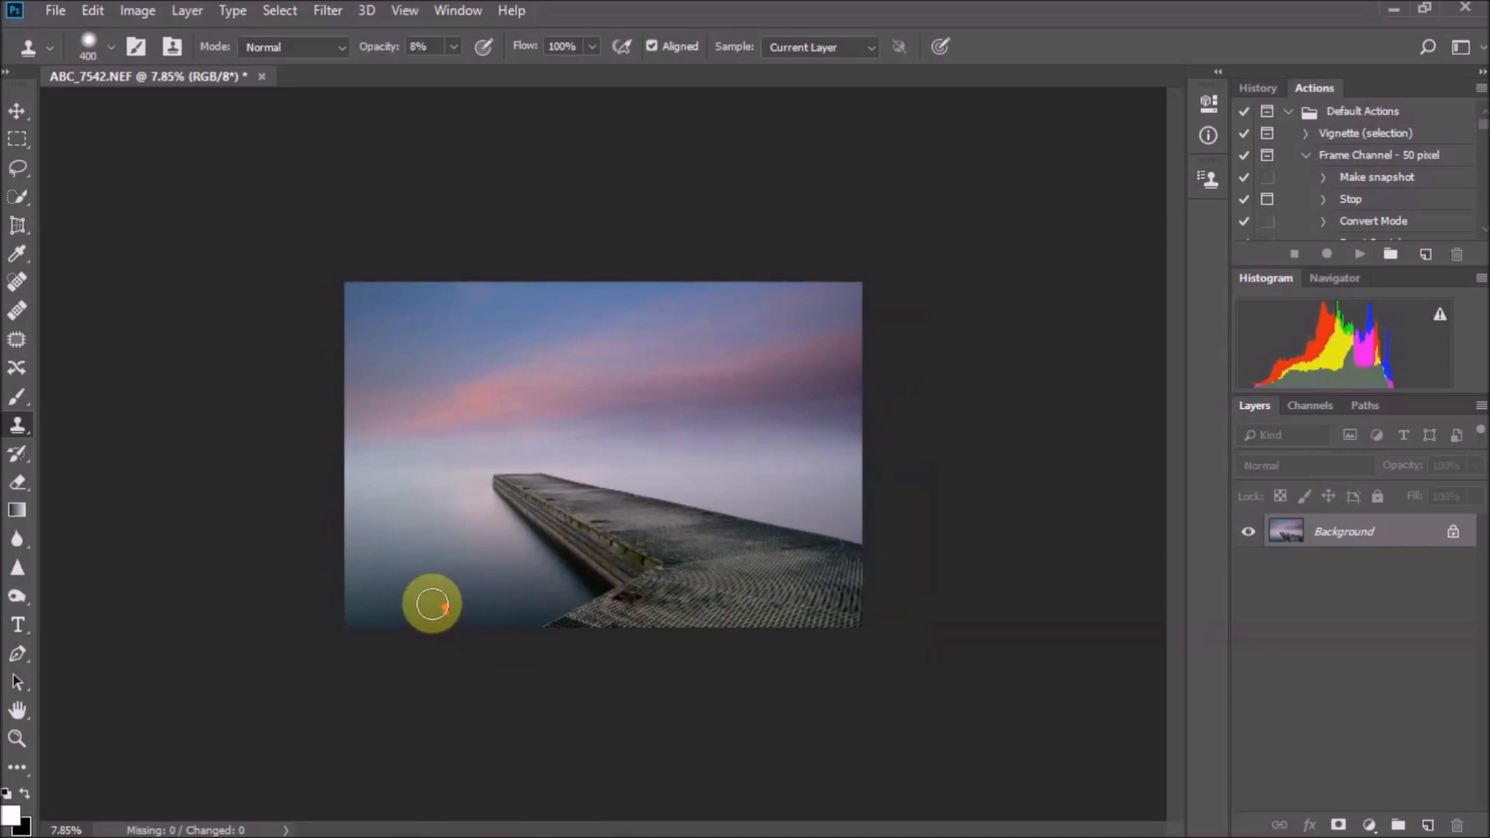
scroll(432, 604, up, 5)
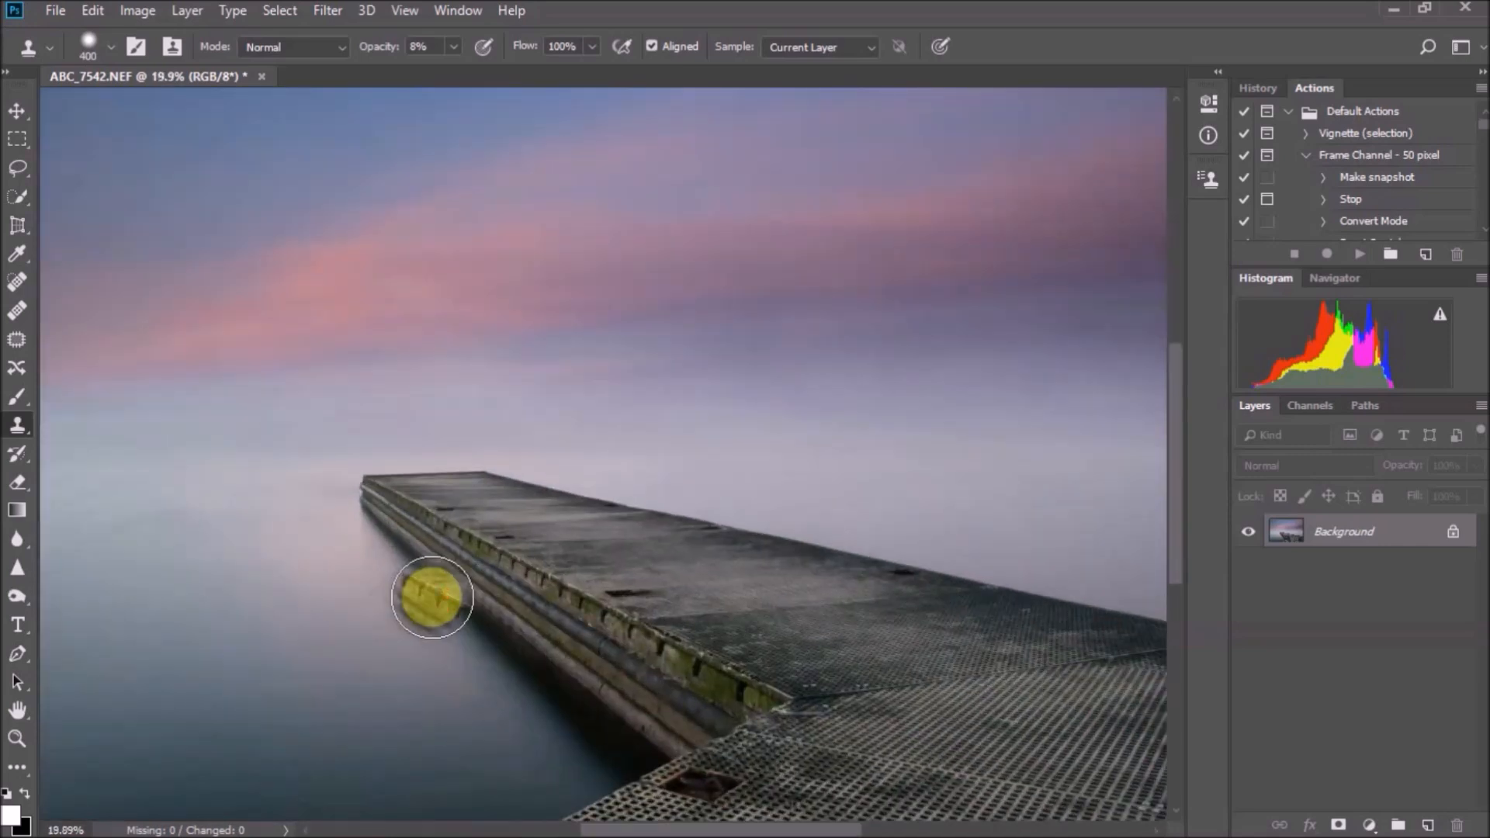
scroll(433, 597, down, 4)
scroll(562, 725, up, 2)
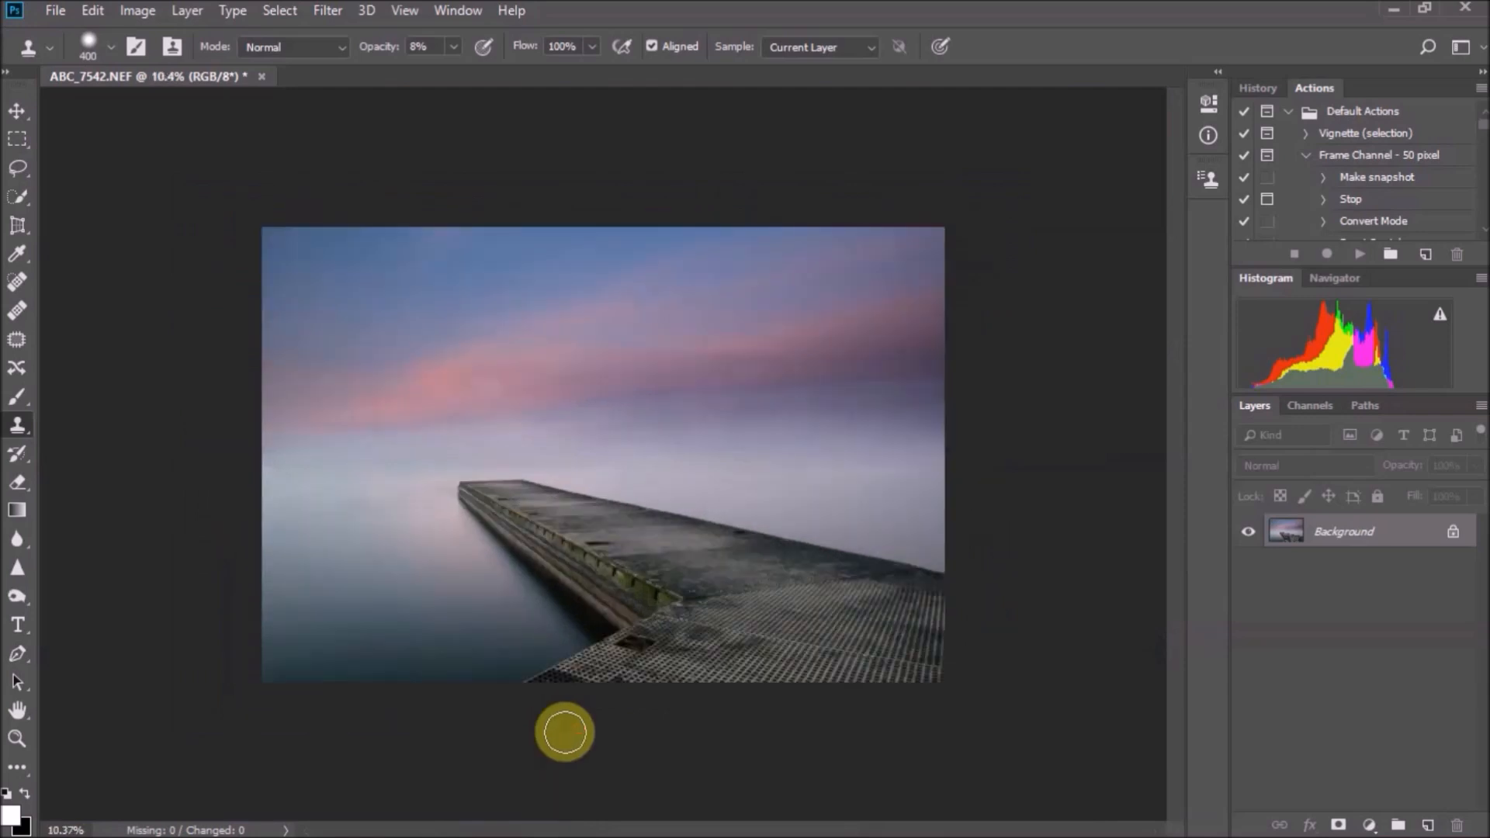
Start a crop of the whole photo with the regular Crop tool, using the 12 x 8 in preset at 300 px/in
drag(17, 225, 50, 246)
click(82, 227)
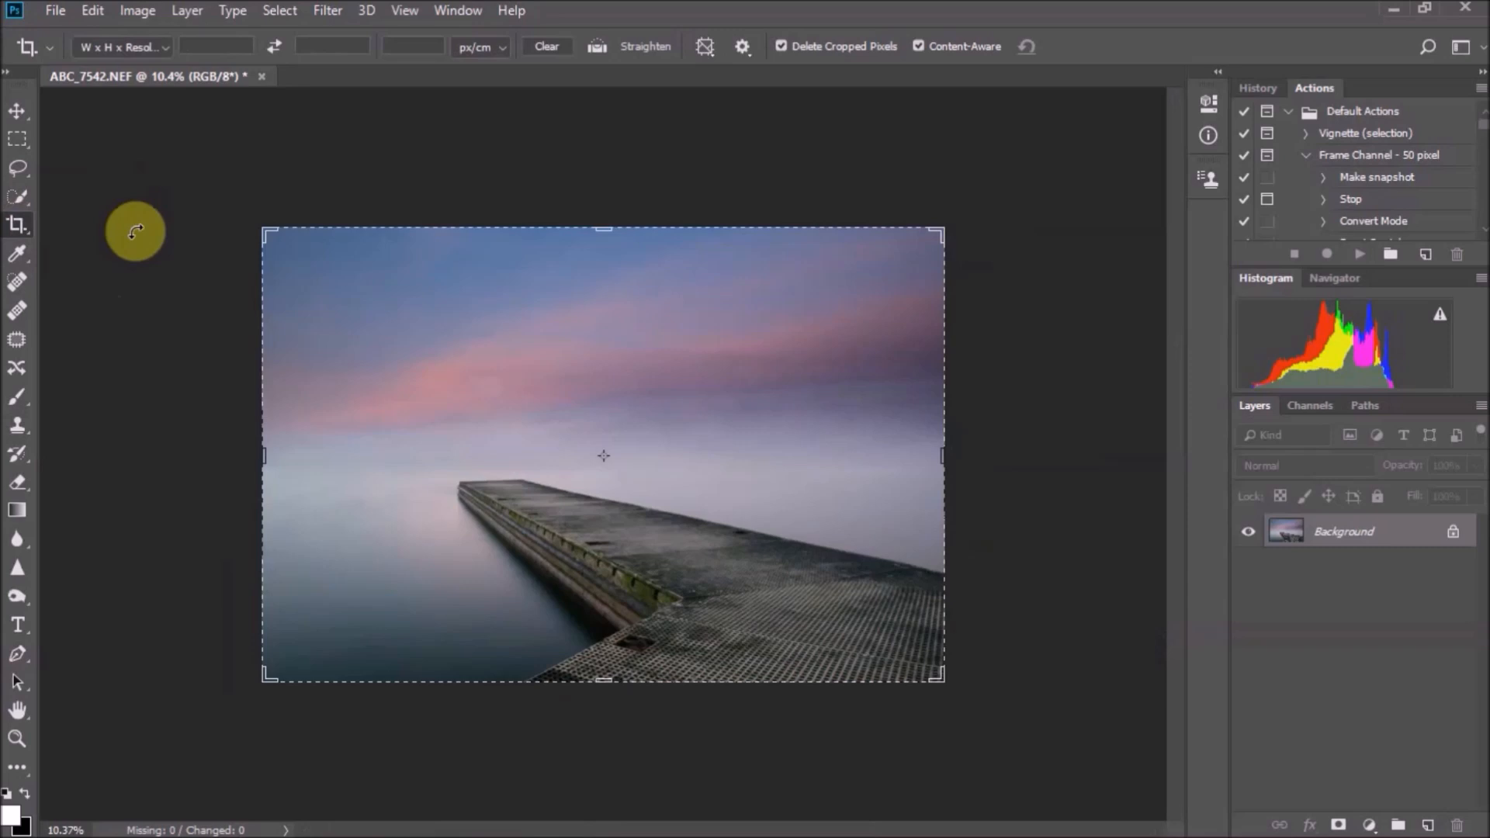
click(138, 48)
click(116, 381)
click(166, 235)
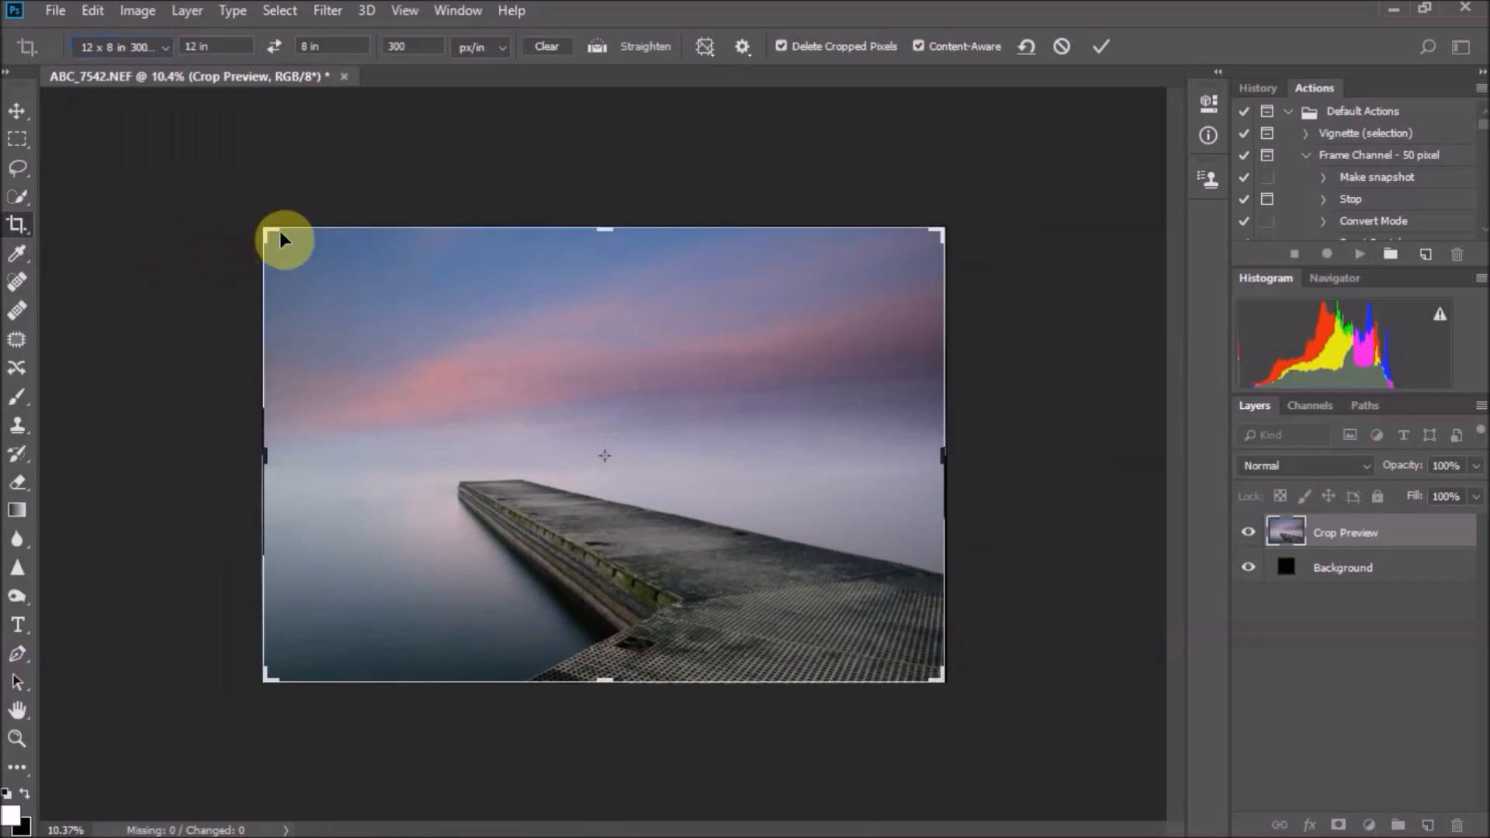
click(1065, 47)
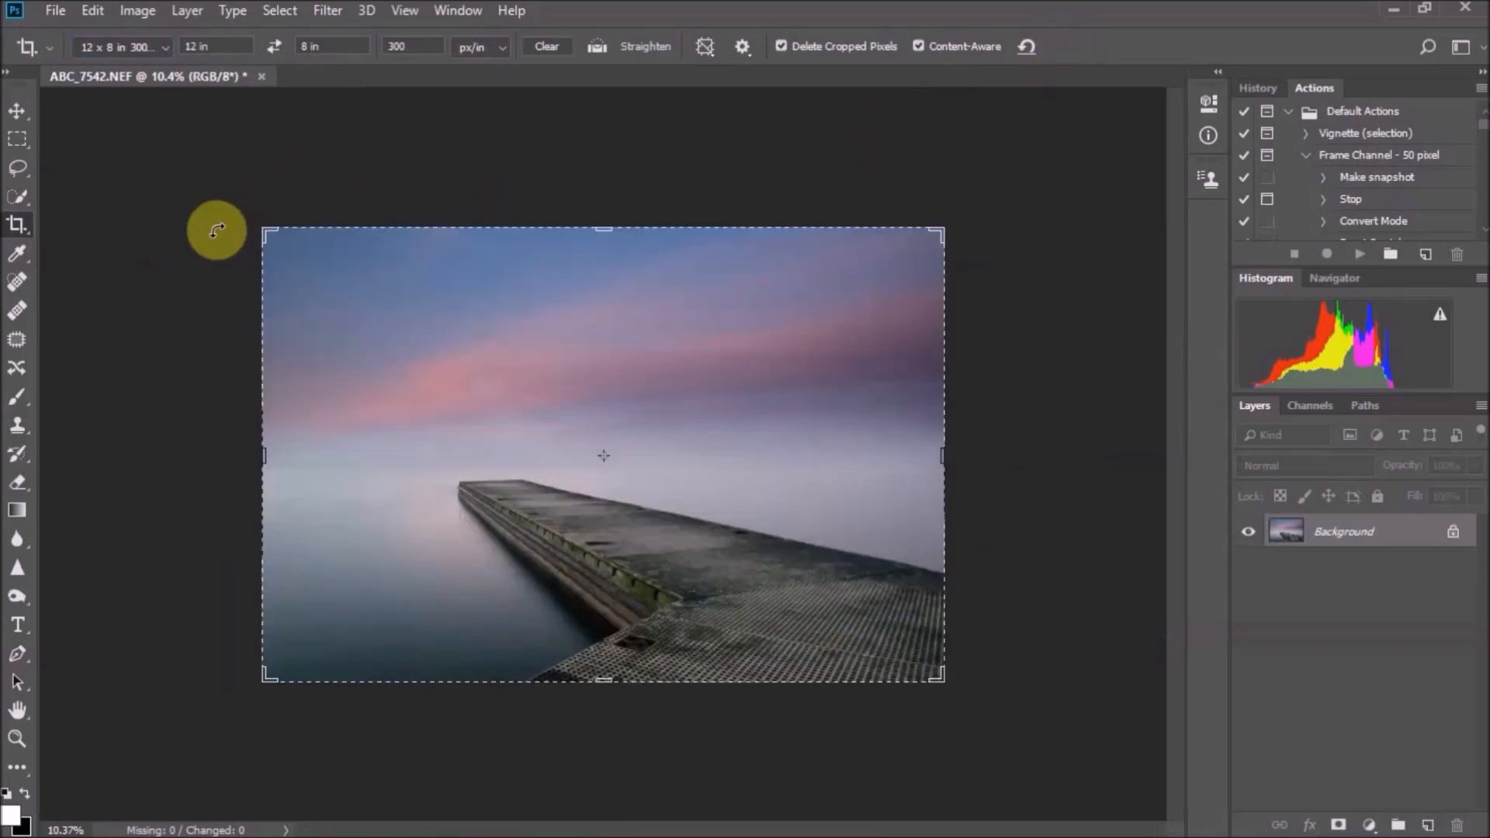
click(251, 230)
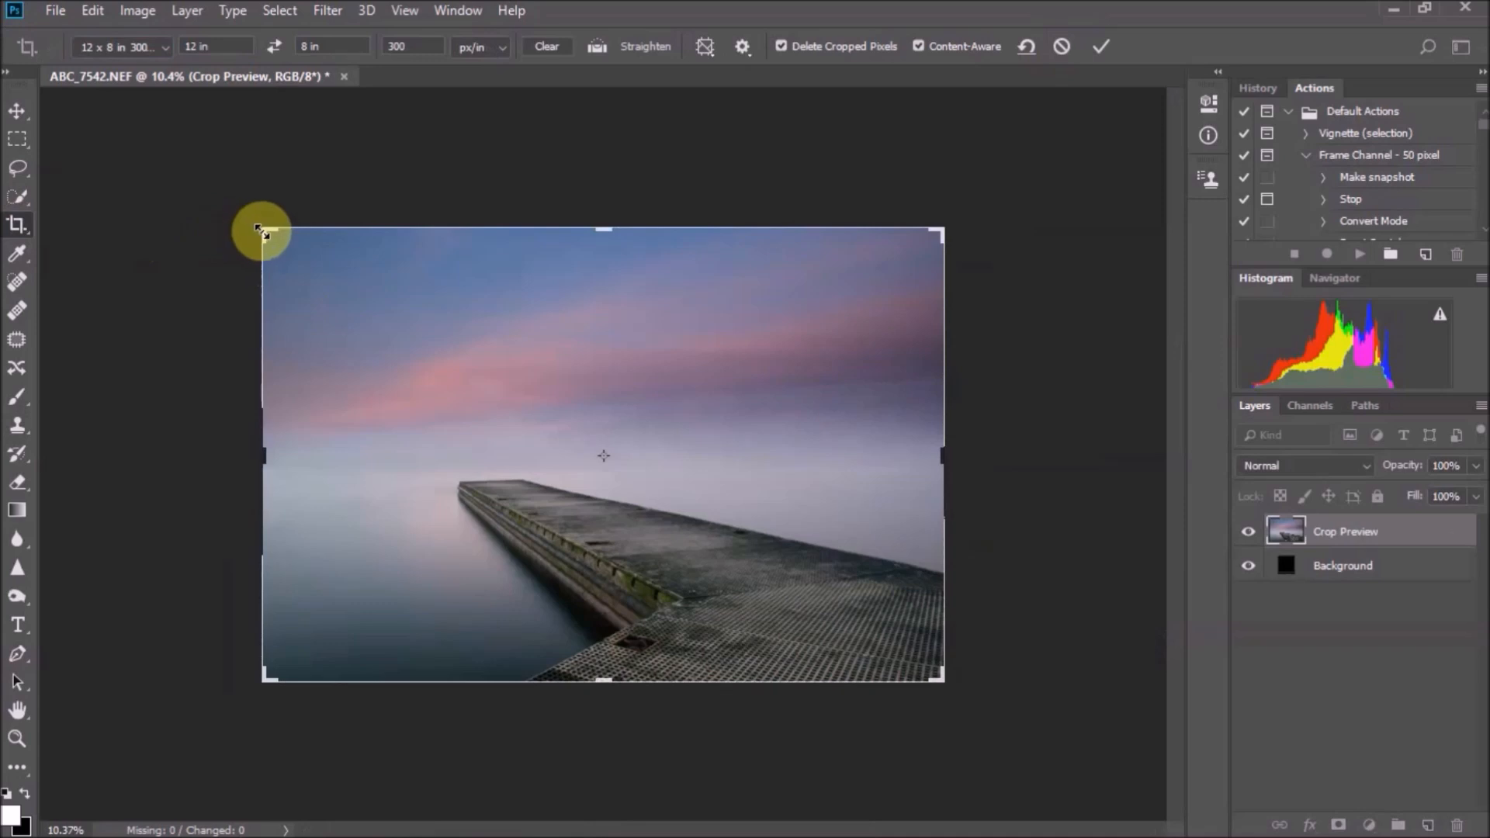
Tighten the crop frame with the Golden Ratio overlay, shift the photo rightward to reposition the pier's far end, and apply the crop
drag(264, 230, 277, 239)
click(708, 50)
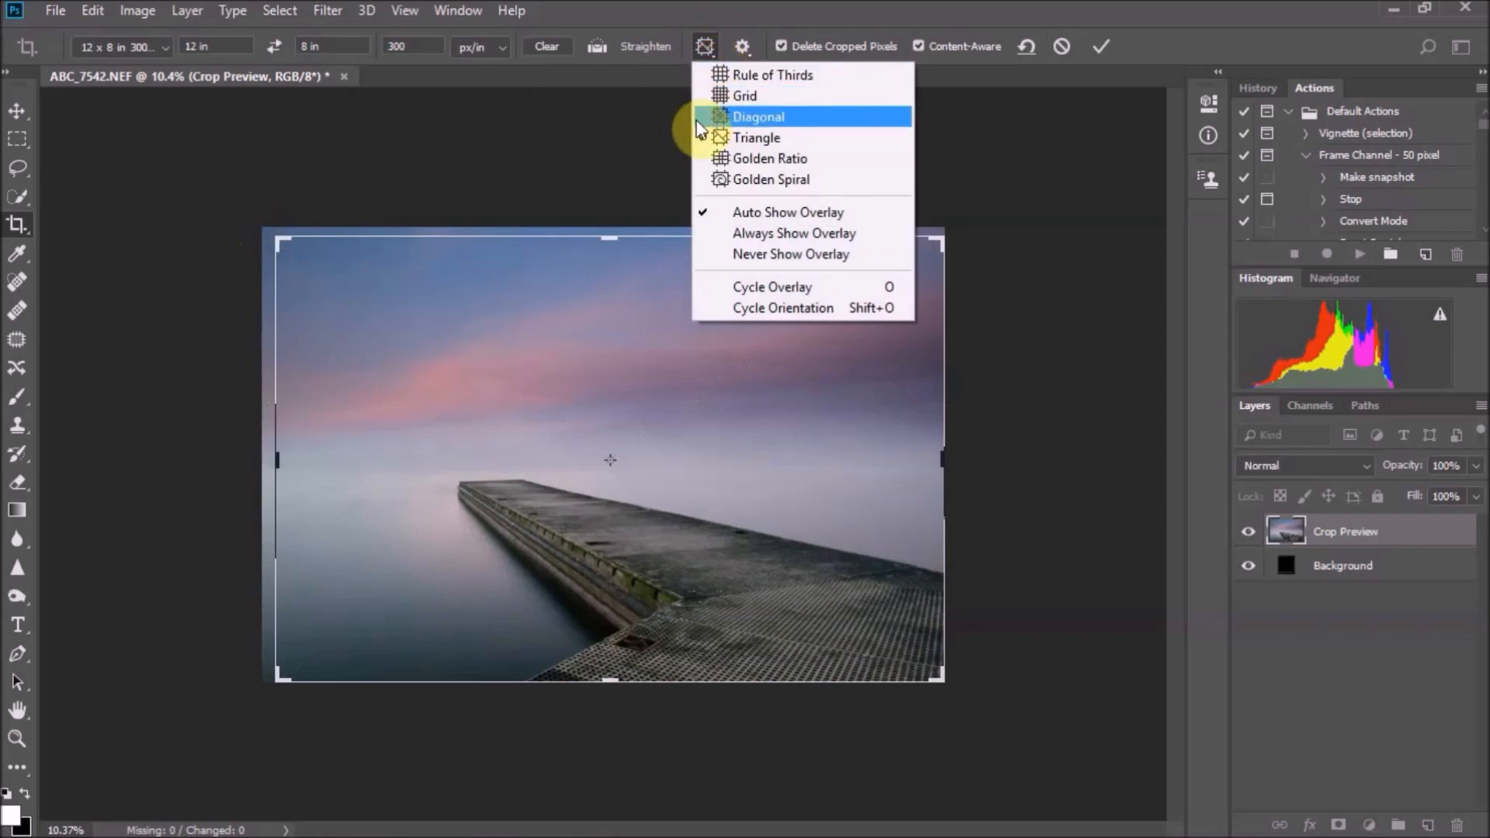
click(700, 157)
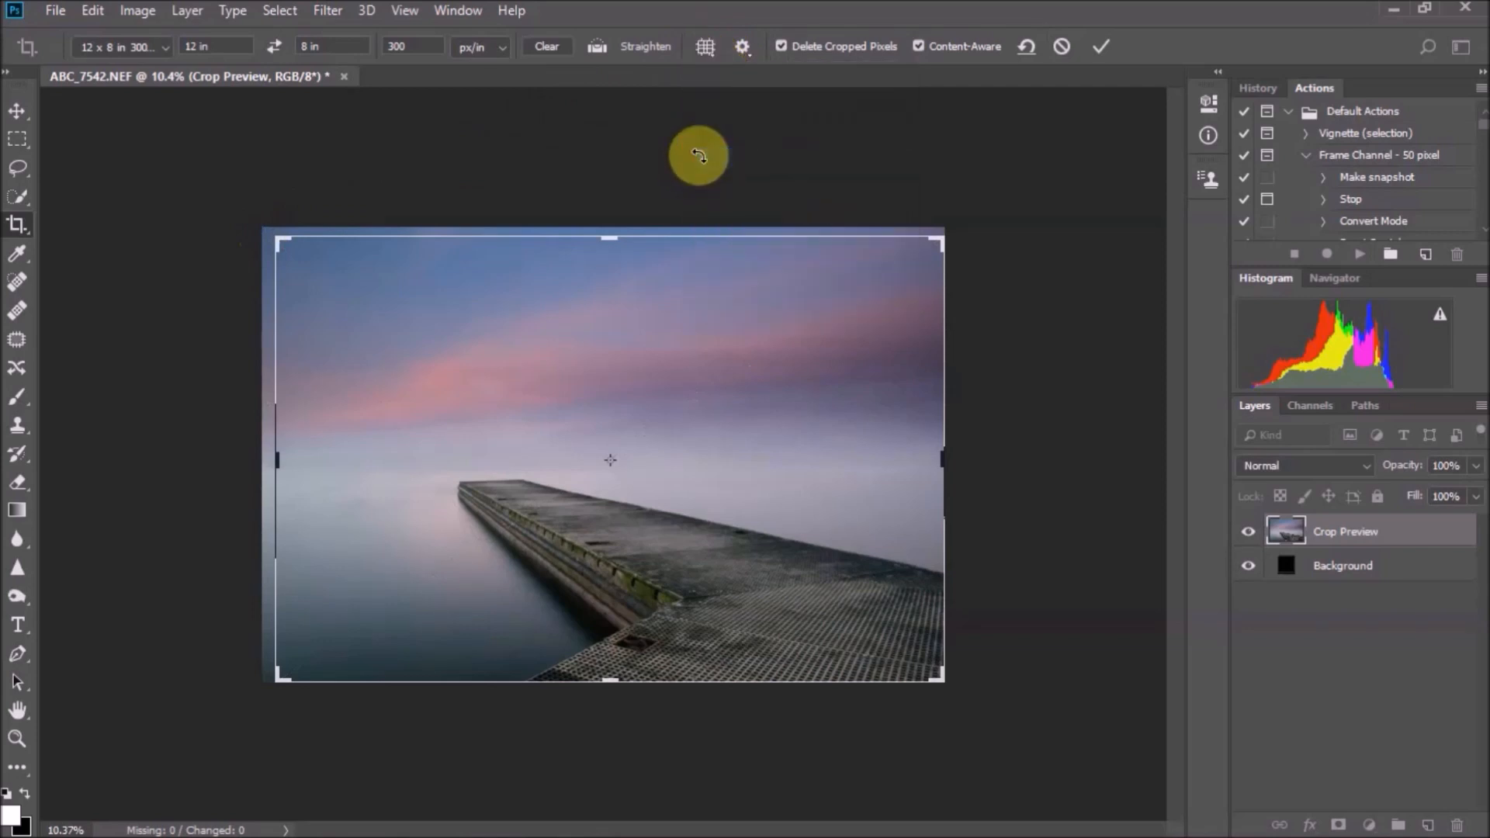
drag(280, 236, 291, 246)
click(483, 406)
drag(484, 406, 523, 401)
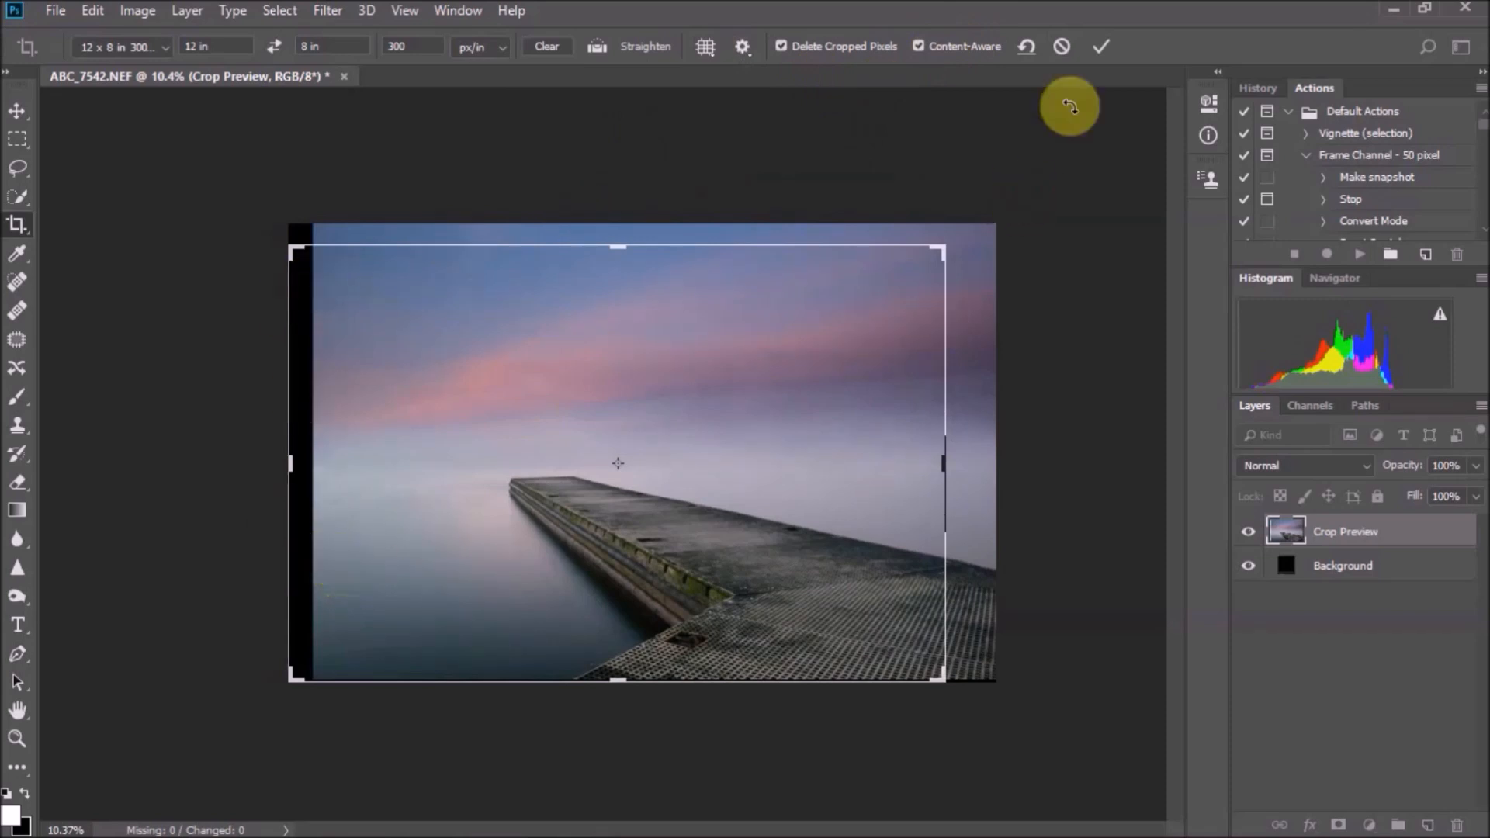
click(1101, 48)
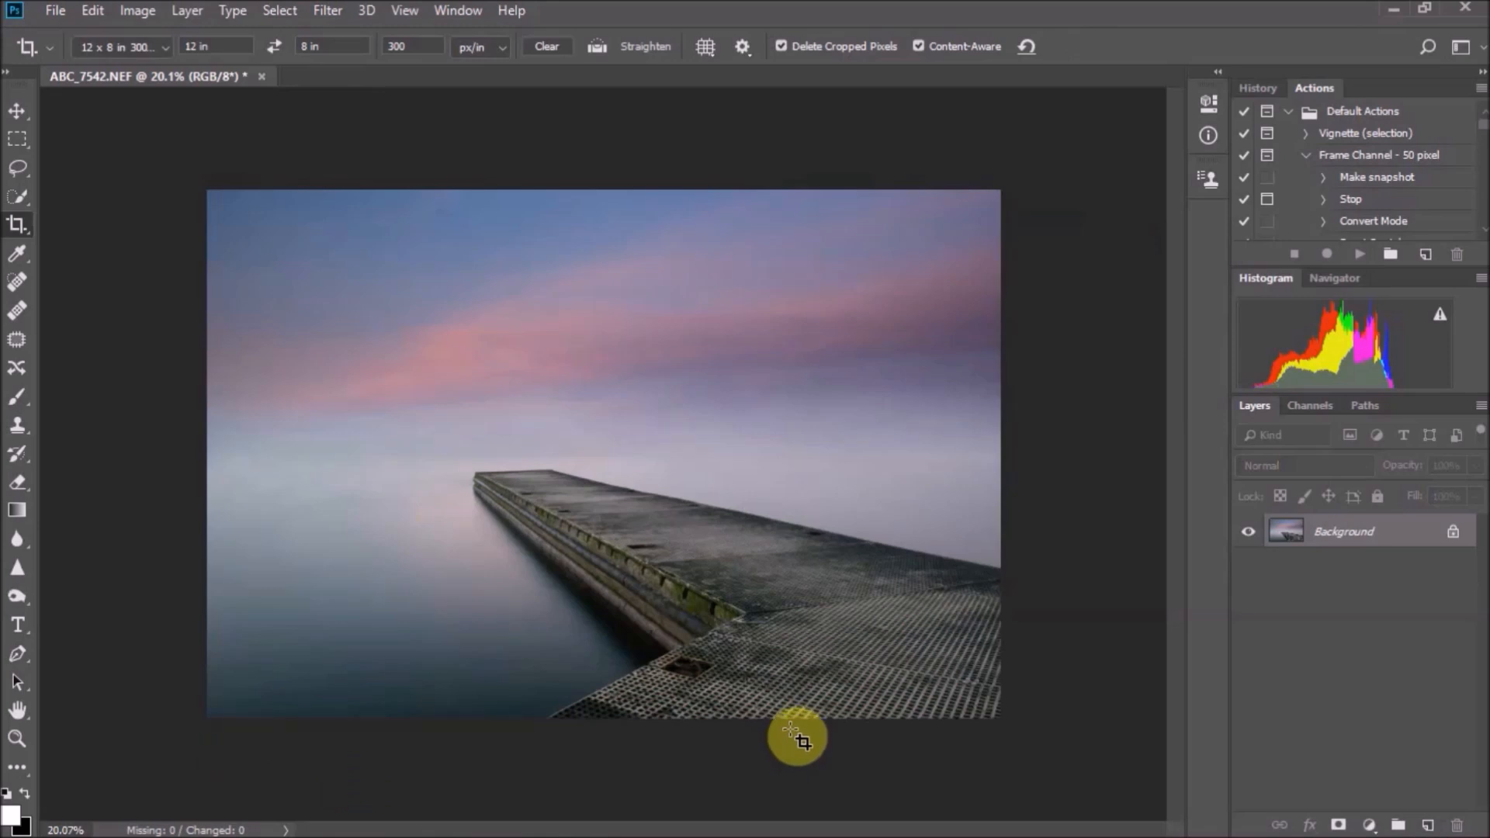
Lighten the shadows on the middle of the pier's deck with the Dodge tool at 5% exposure
scroll(790, 730, down, 3)
scroll(784, 736, up, 1)
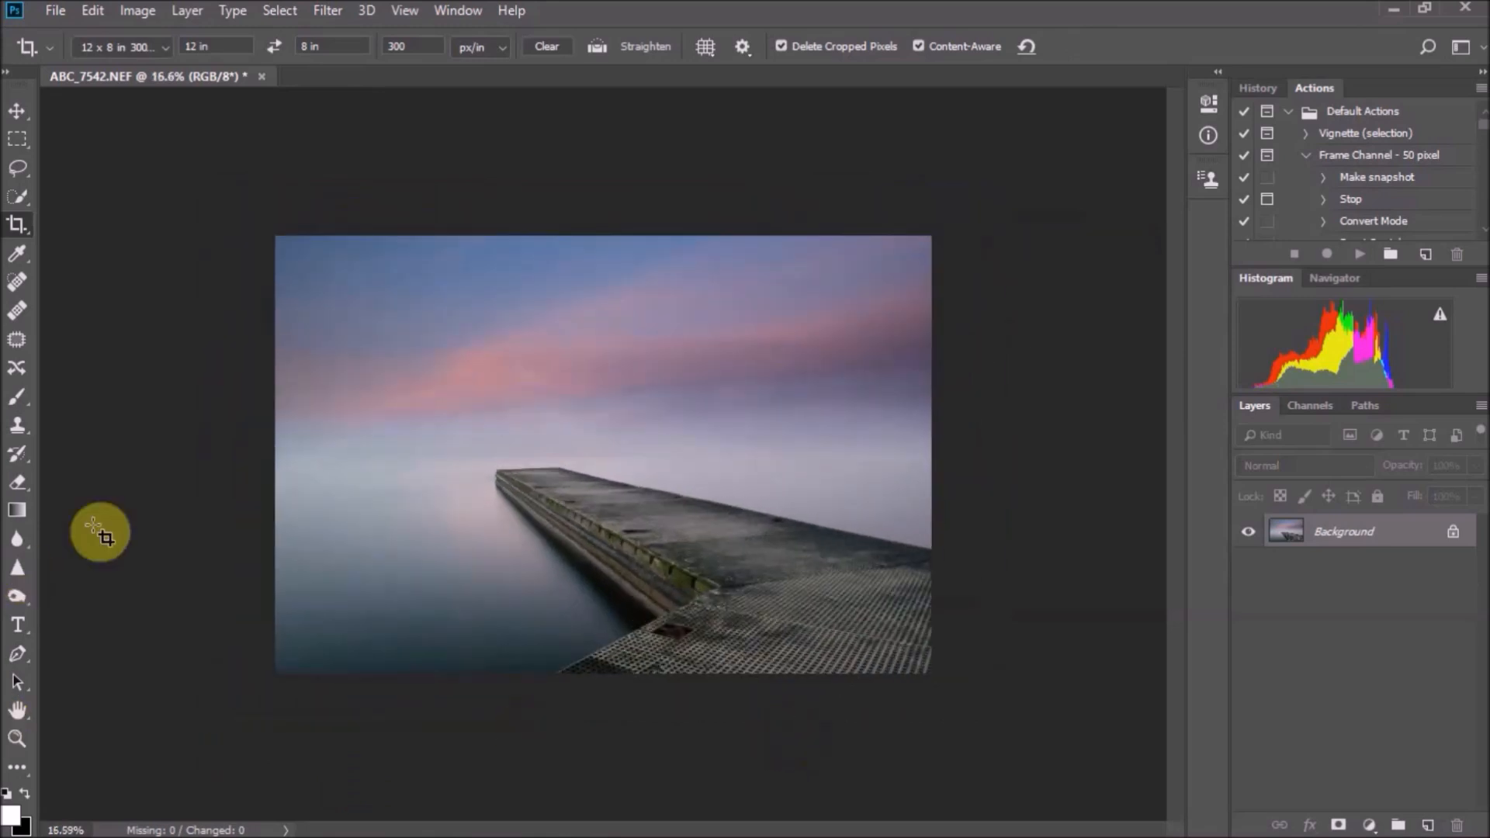
click(21, 603)
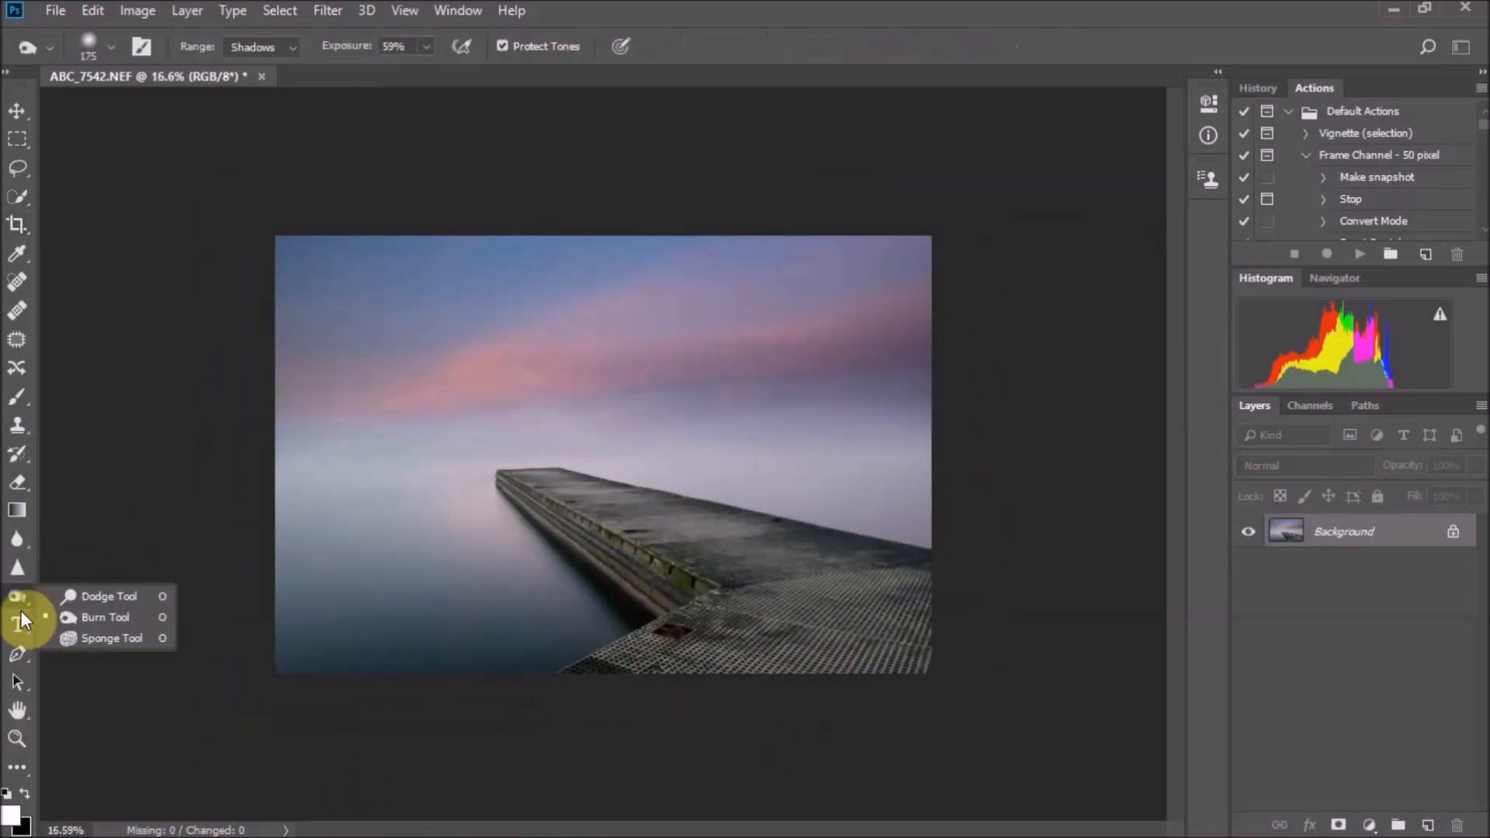
click(81, 598)
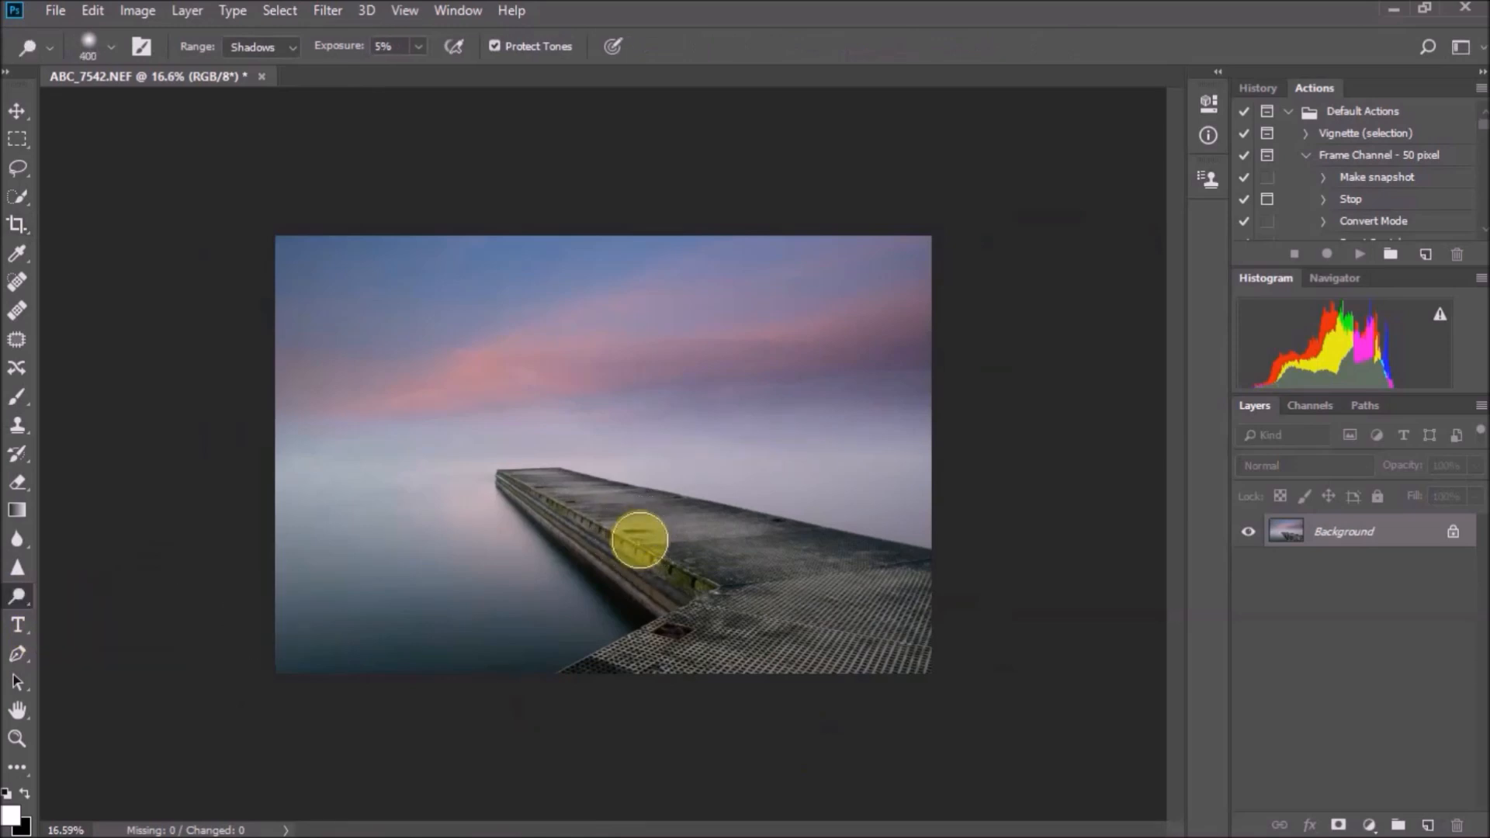
mouse_move(640, 540)
mouse_down()
mouse_move(550, 478)
mouse_move(584, 493)
mouse_move(539, 484)
mouse_move(799, 566)
mouse_move(625, 520)
mouse_up()
Set the Dodge range to Highlights and brighten the pier's deck from the far end toward the middle with a size 250 brush
click(287, 48)
click(264, 94)
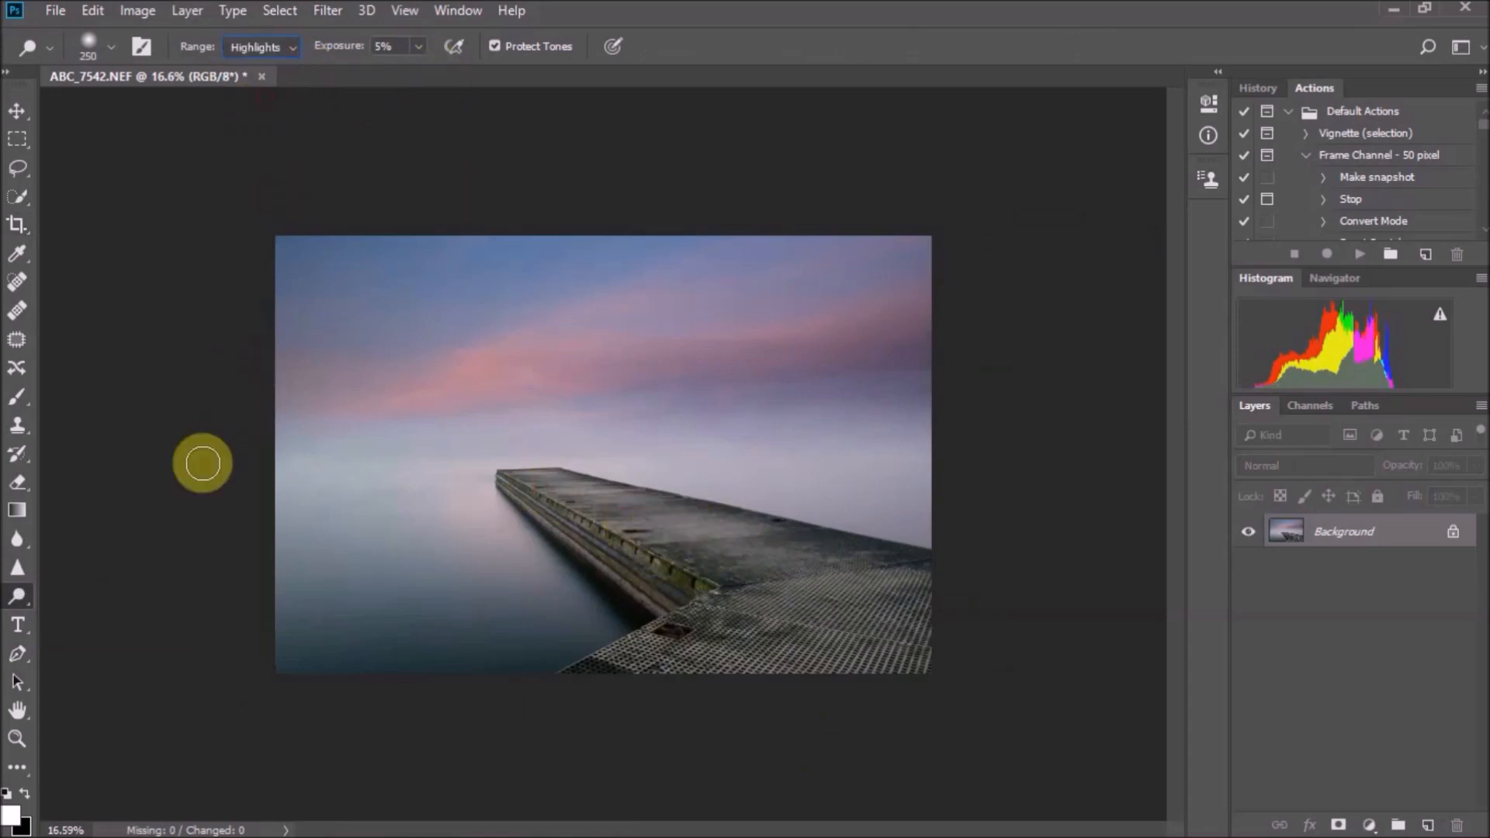
mouse_move(572, 492)
mouse_down()
mouse_move(730, 545)
mouse_move(585, 492)
mouse_move(660, 516)
mouse_move(698, 553)
mouse_move(548, 481)
mouse_move(777, 569)
mouse_move(651, 516)
mouse_up()
Apply a Camera Raw filter with Contrast +7, Highlights -37 and Blacks -17
click(326, 11)
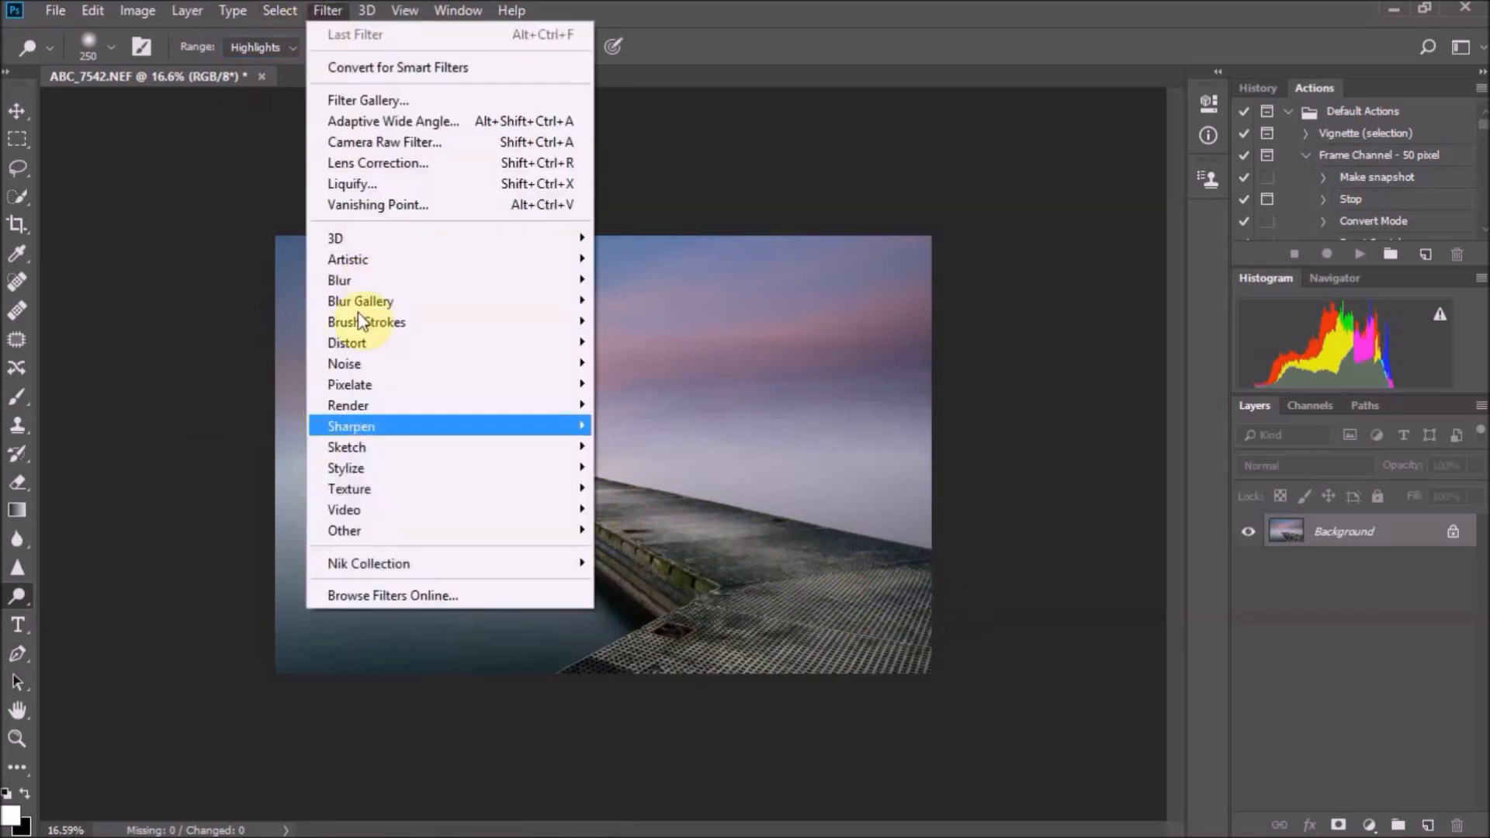
click(358, 143)
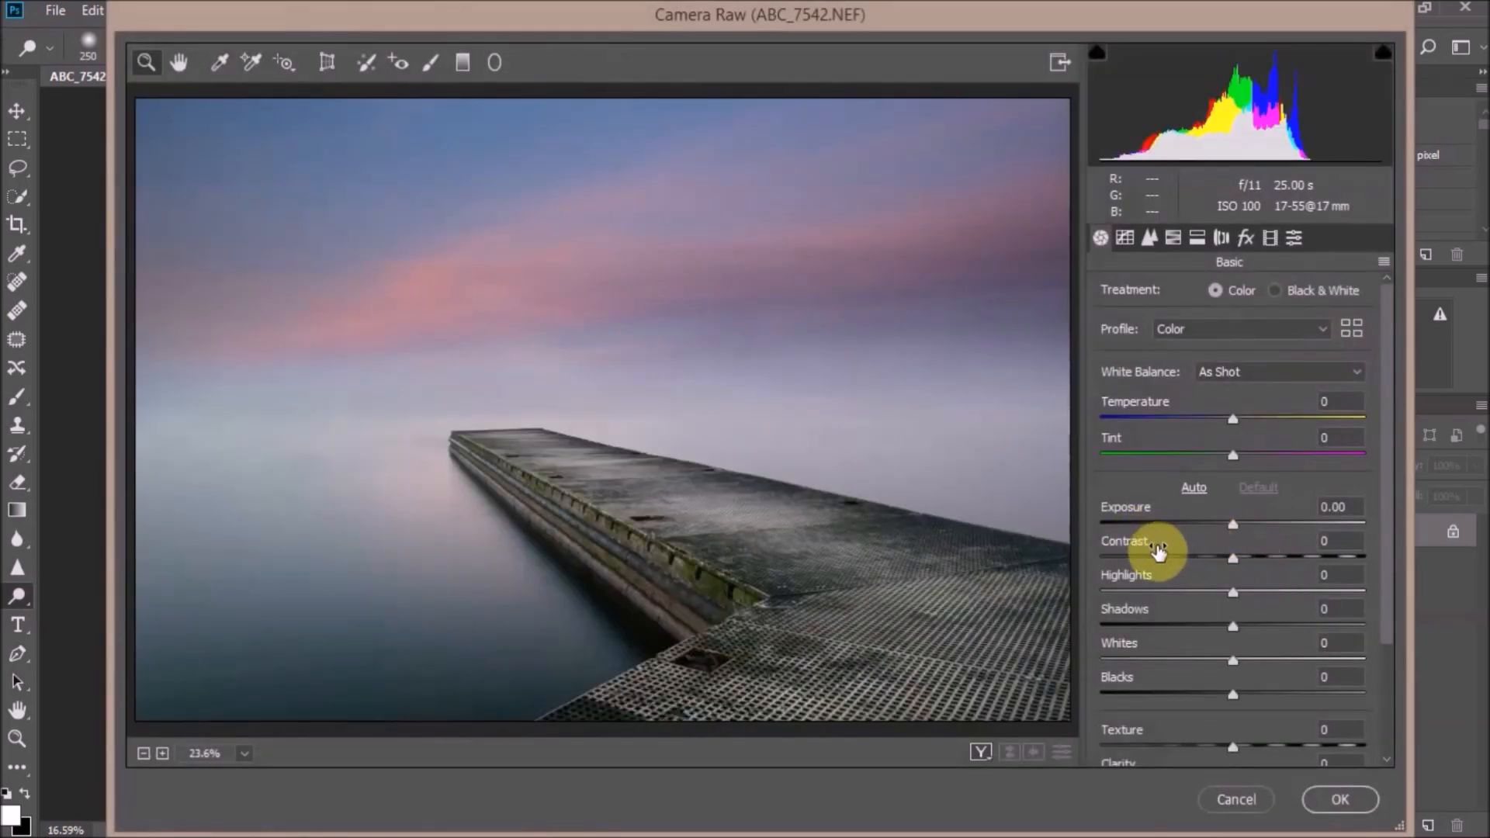
mouse_move(1153, 543)
mouse_down()
mouse_move(1171, 572)
mouse_move(1148, 569)
mouse_up()
scroll(1162, 684, down, 3)
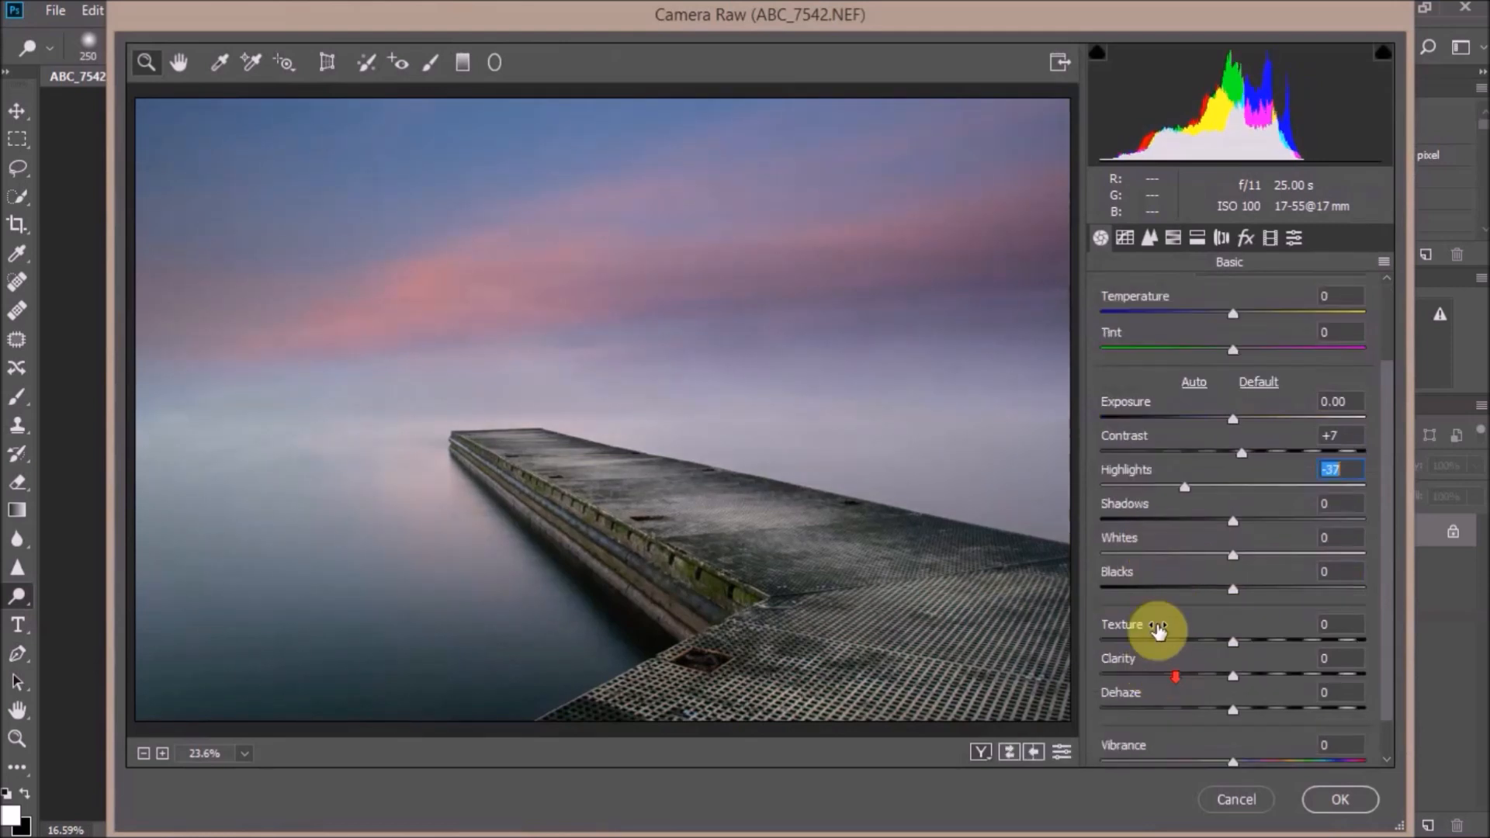
drag(1162, 569, 1137, 580)
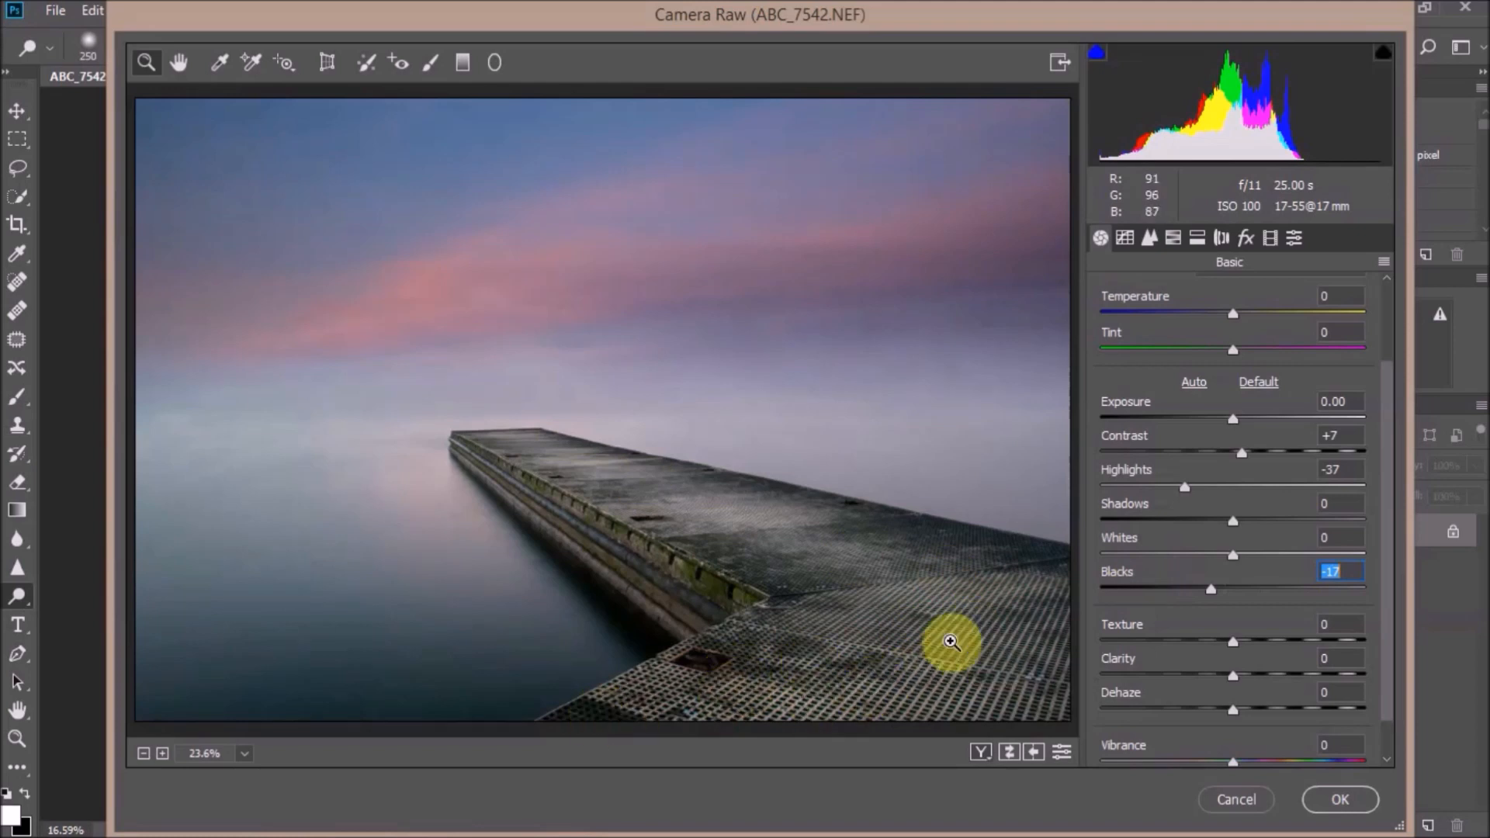
scroll(1183, 654, down, 1)
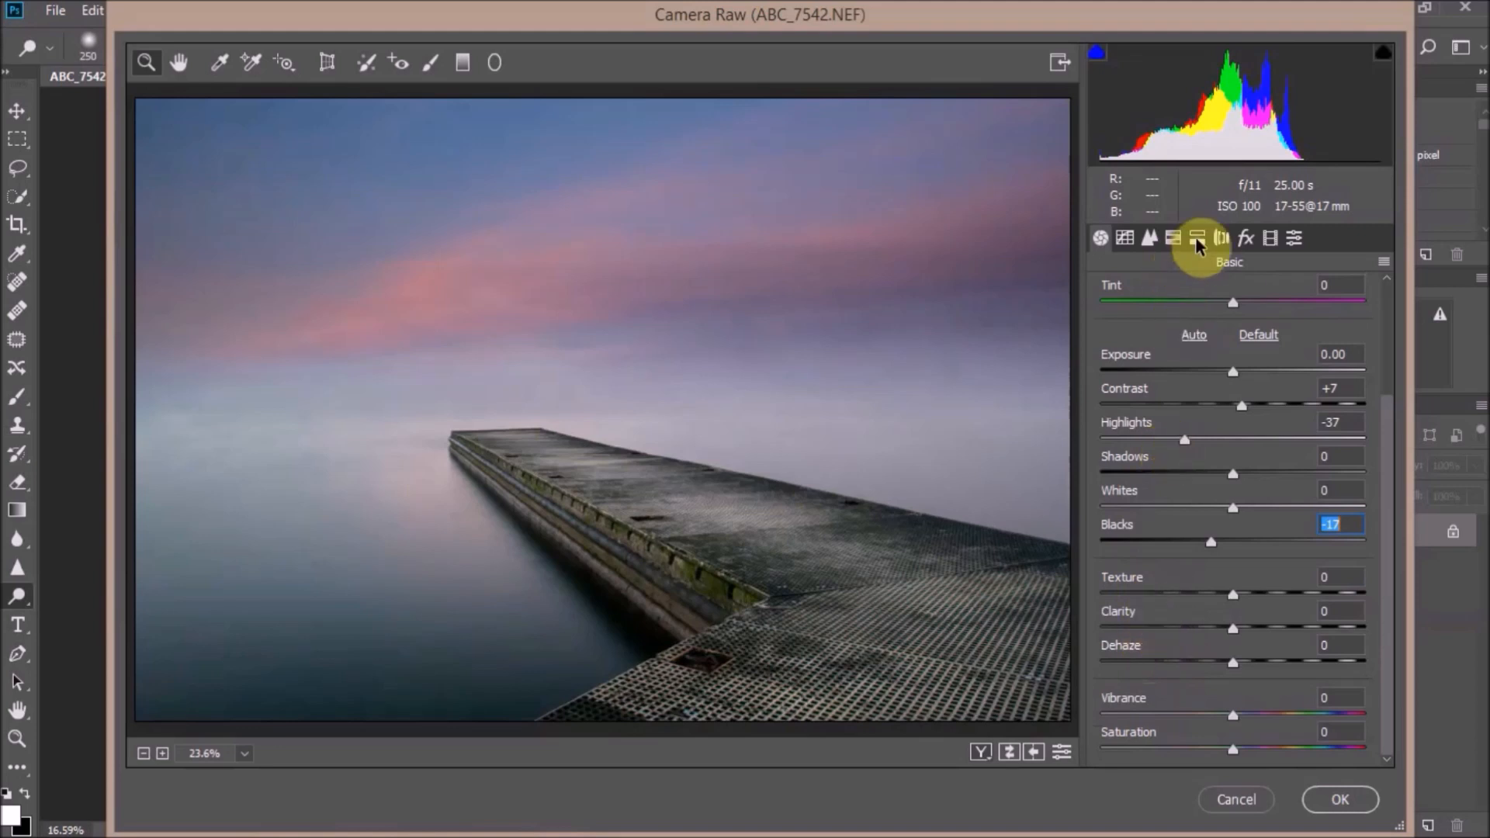
click(1348, 803)
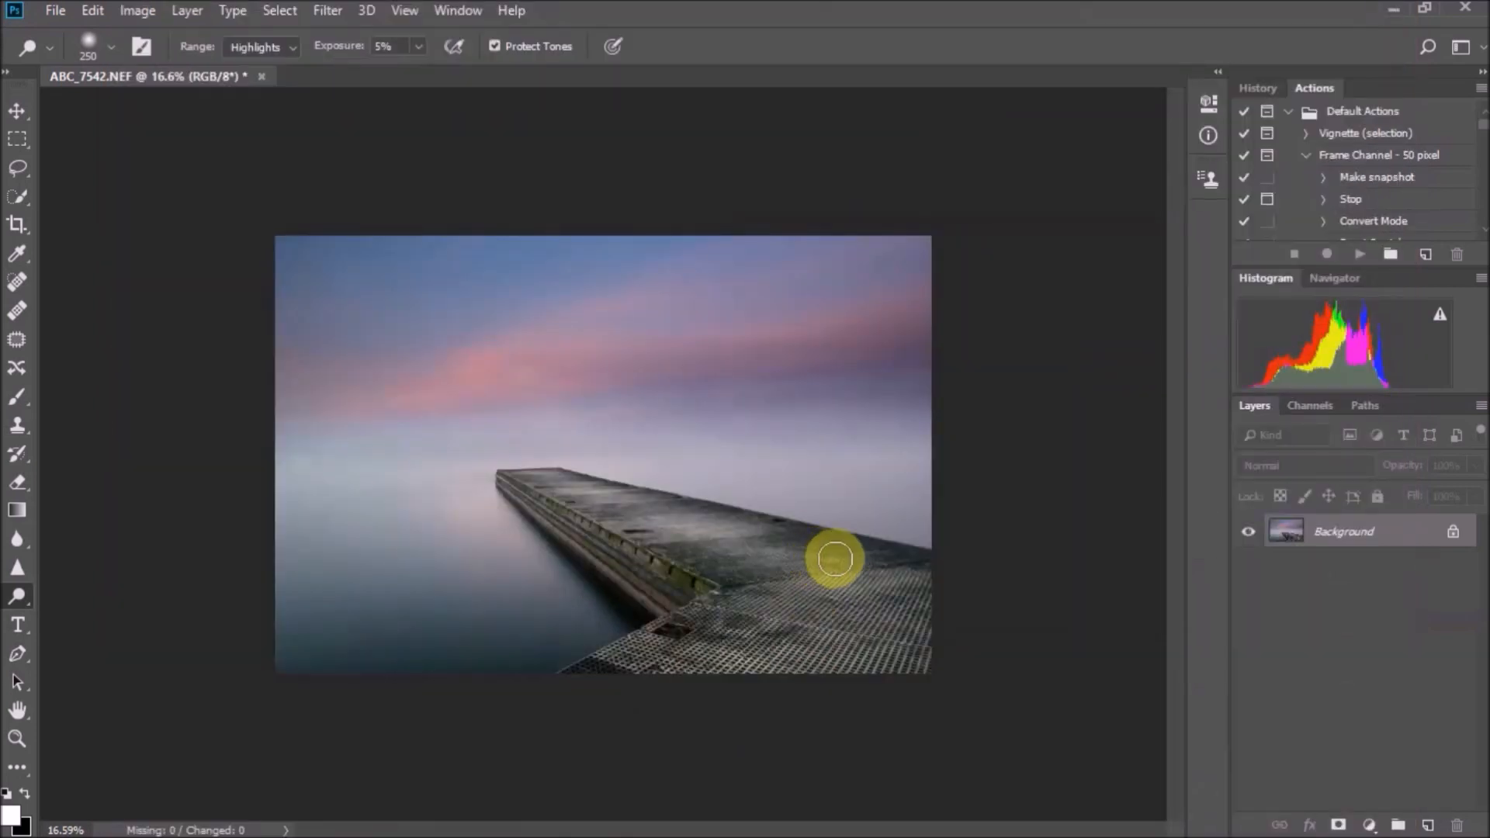
Unlock the background layer, duplicate it and add a layer mask to the copy
click(1453, 533)
drag(1341, 543, 1428, 825)
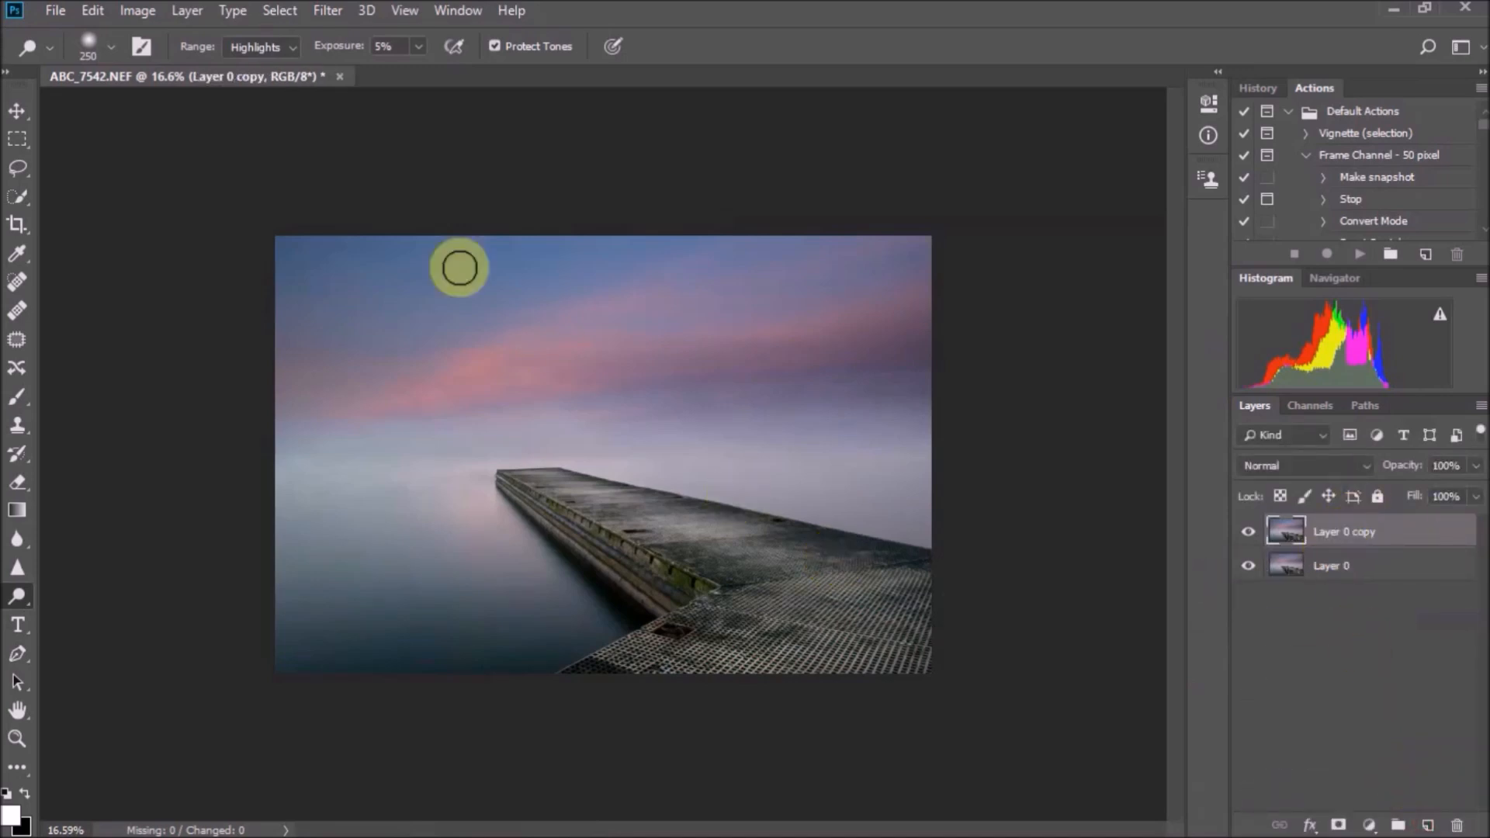
click(1333, 826)
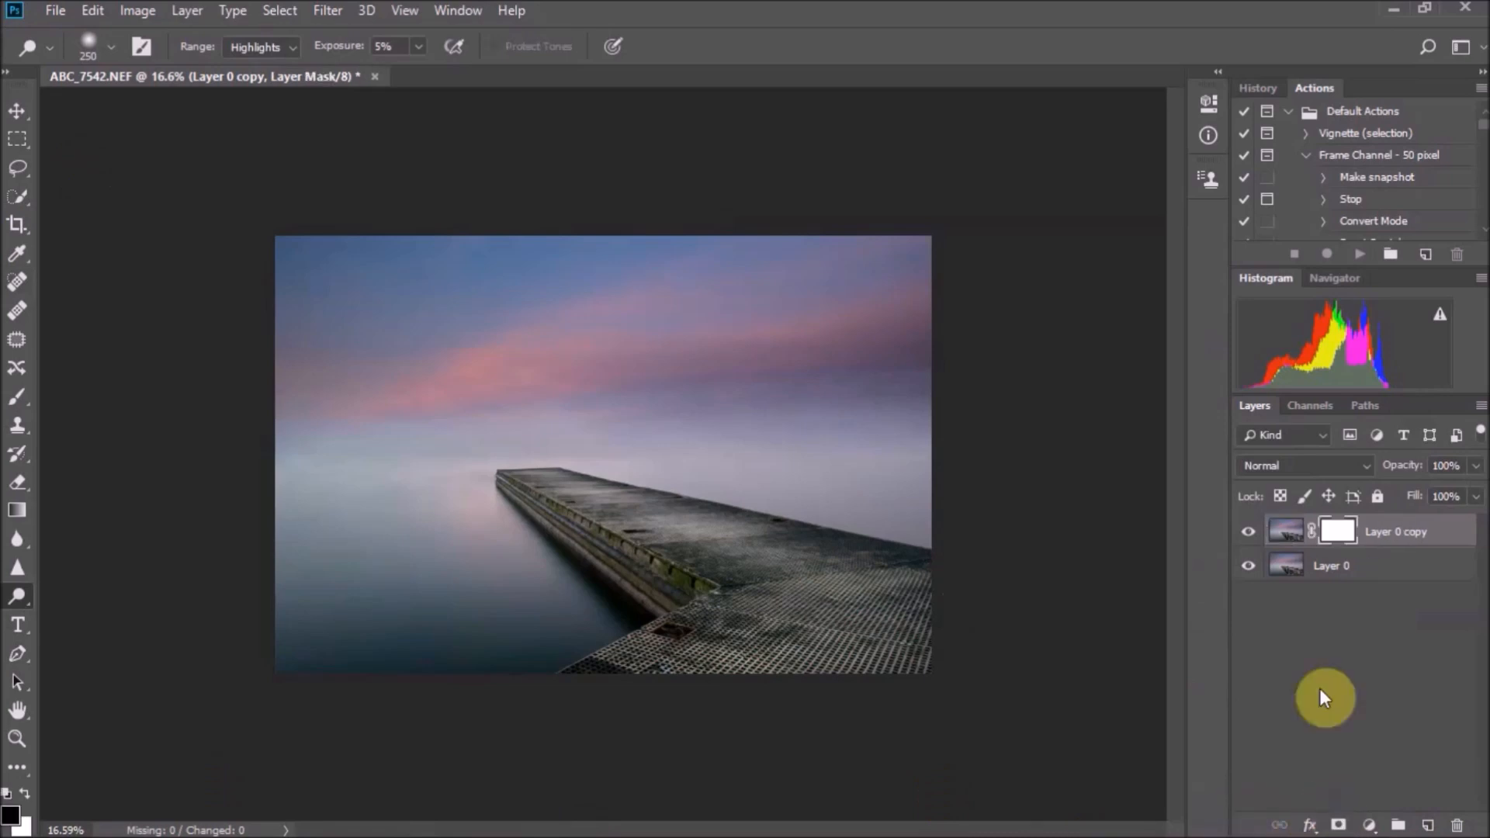
Start a Photo Filter on the top layer's image and try the Cooling Filter (80), Cooling Filter (82), Cyan and Violet presets
click(328, 10)
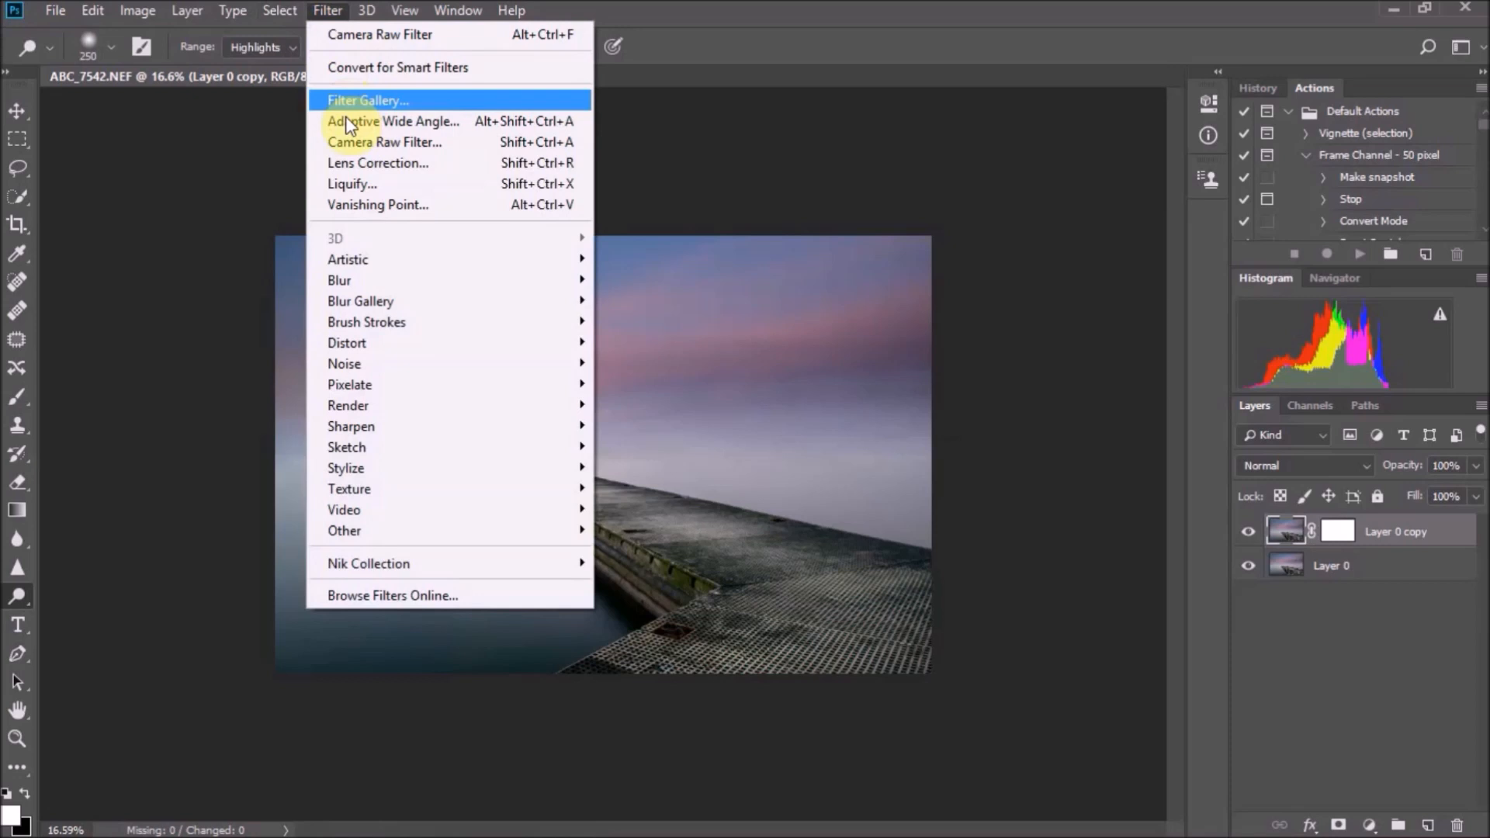
mouse_move(141, 15)
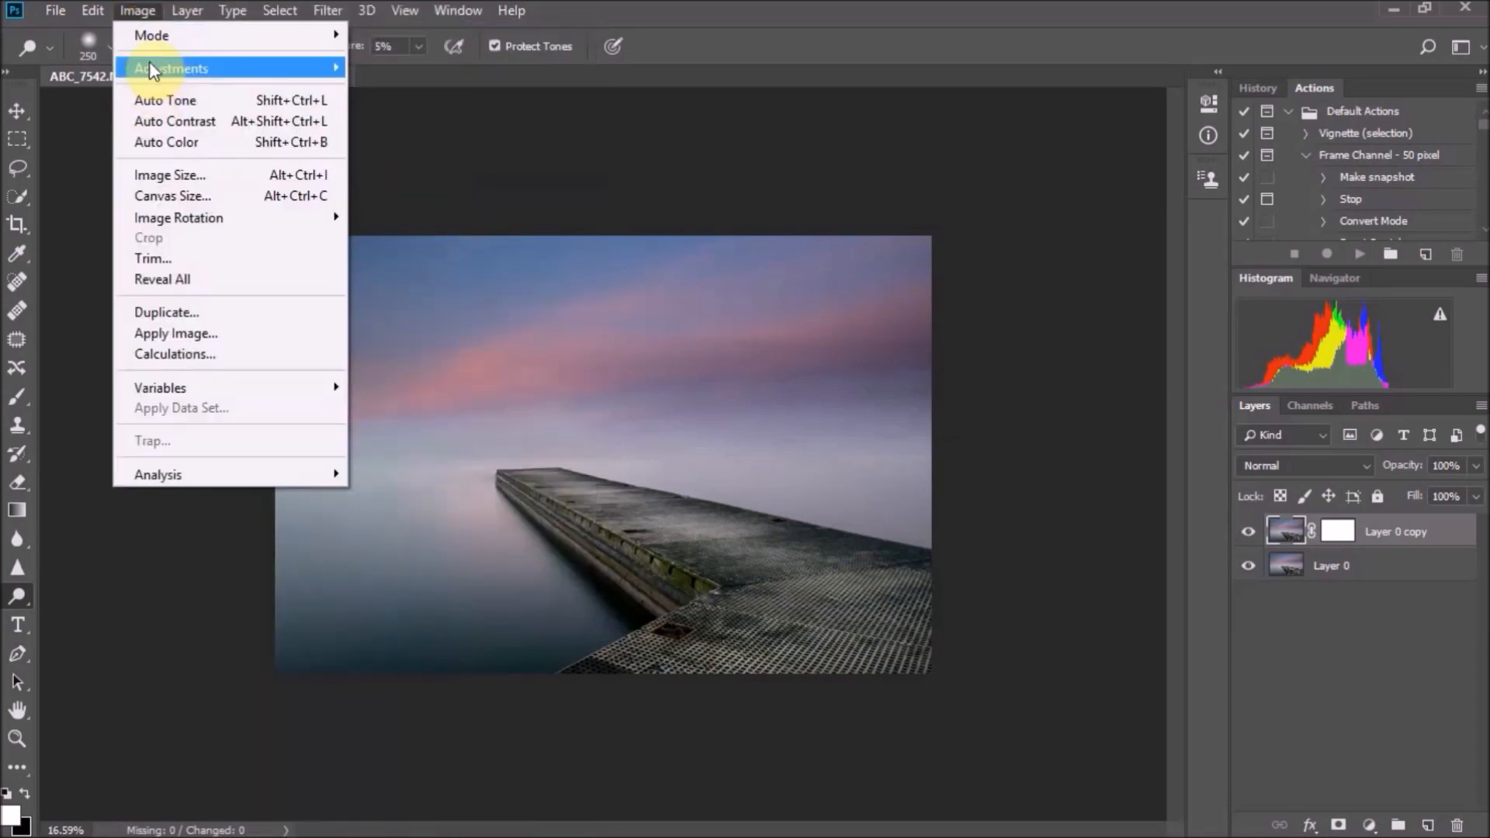
mouse_move(226, 70)
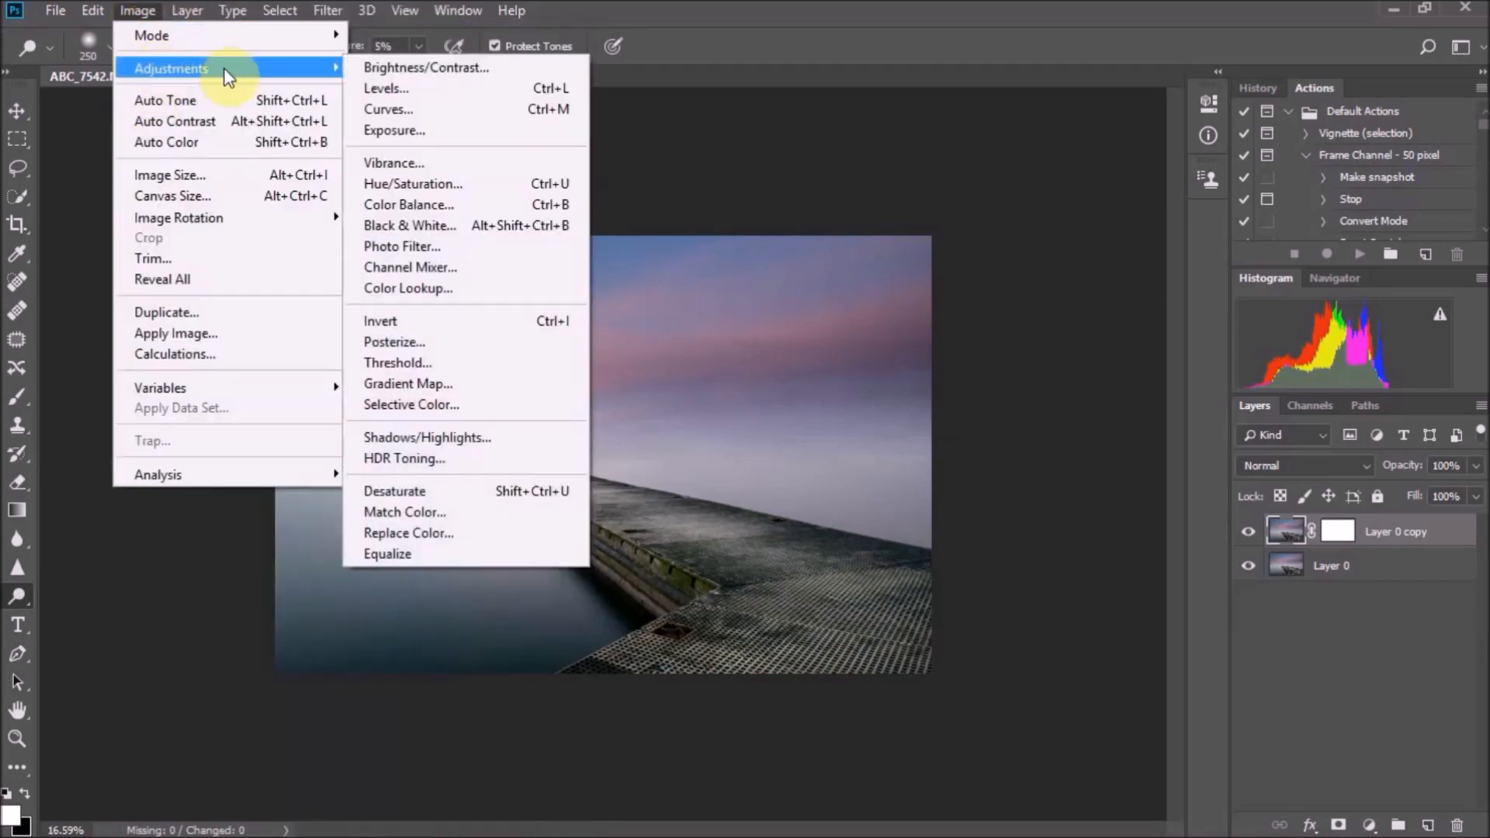
click(405, 248)
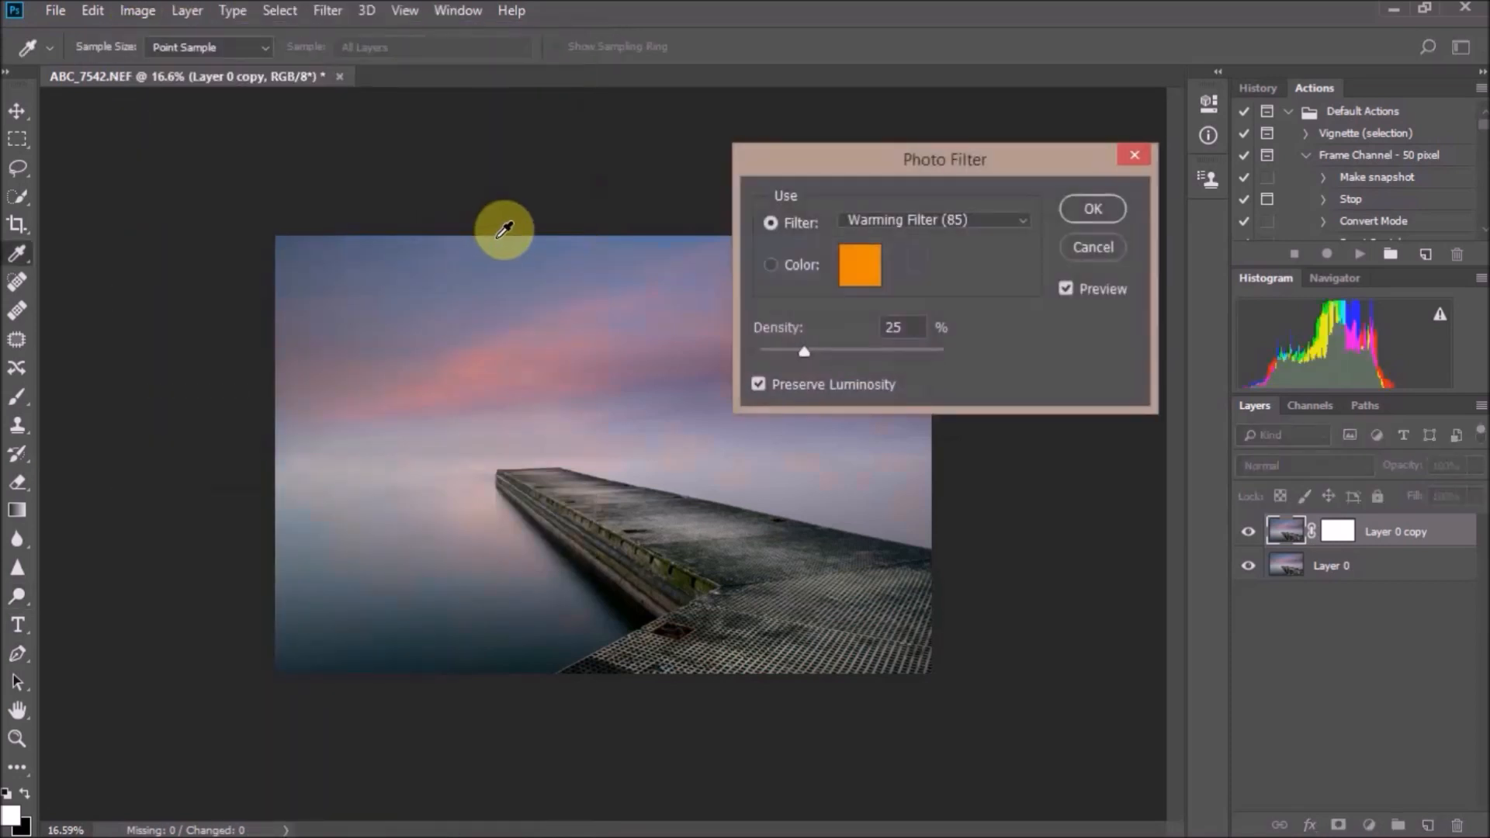
click(963, 219)
click(935, 303)
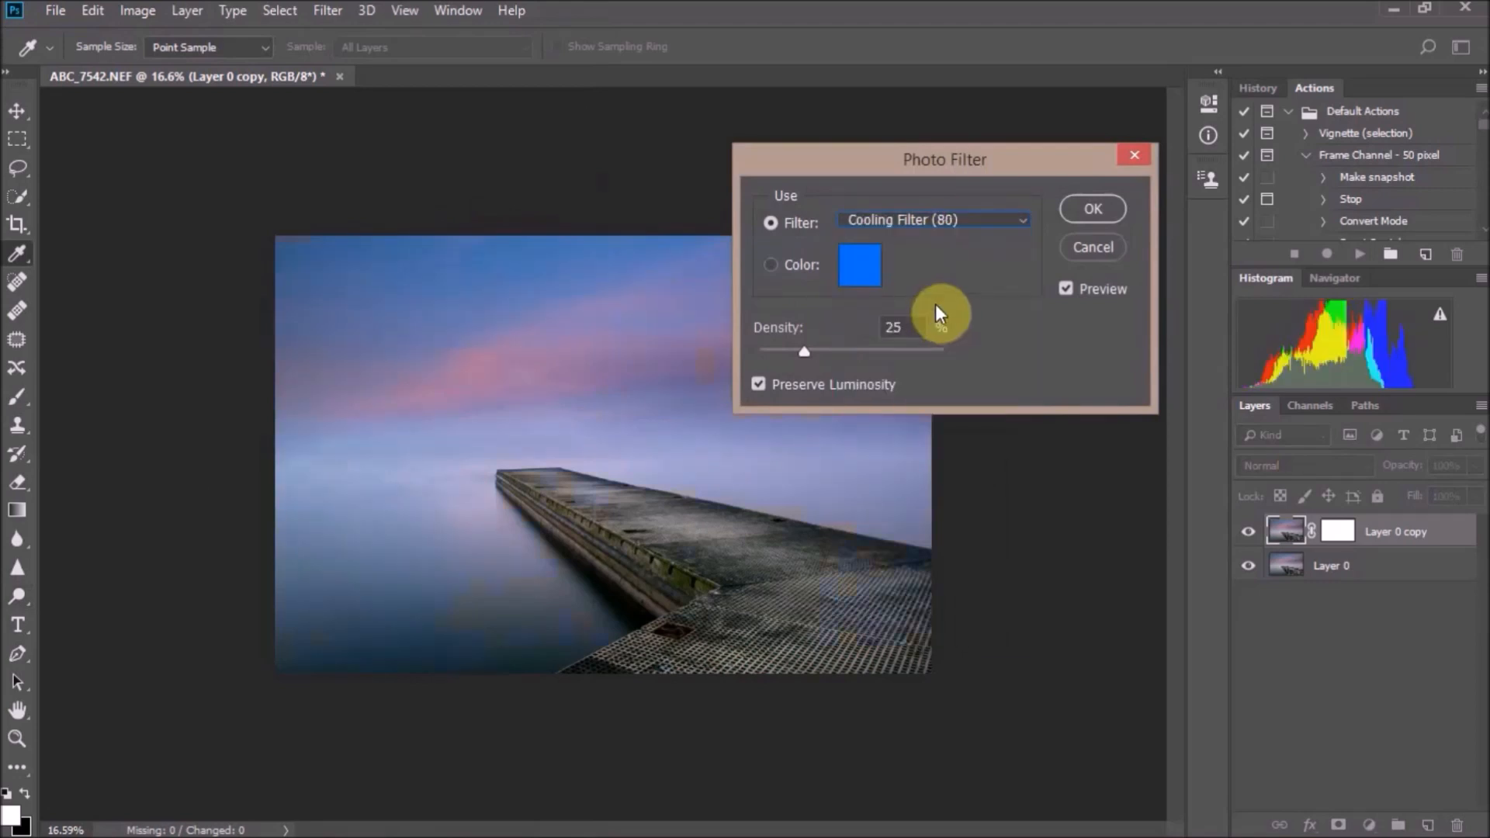
scroll(921, 227, down, 5)
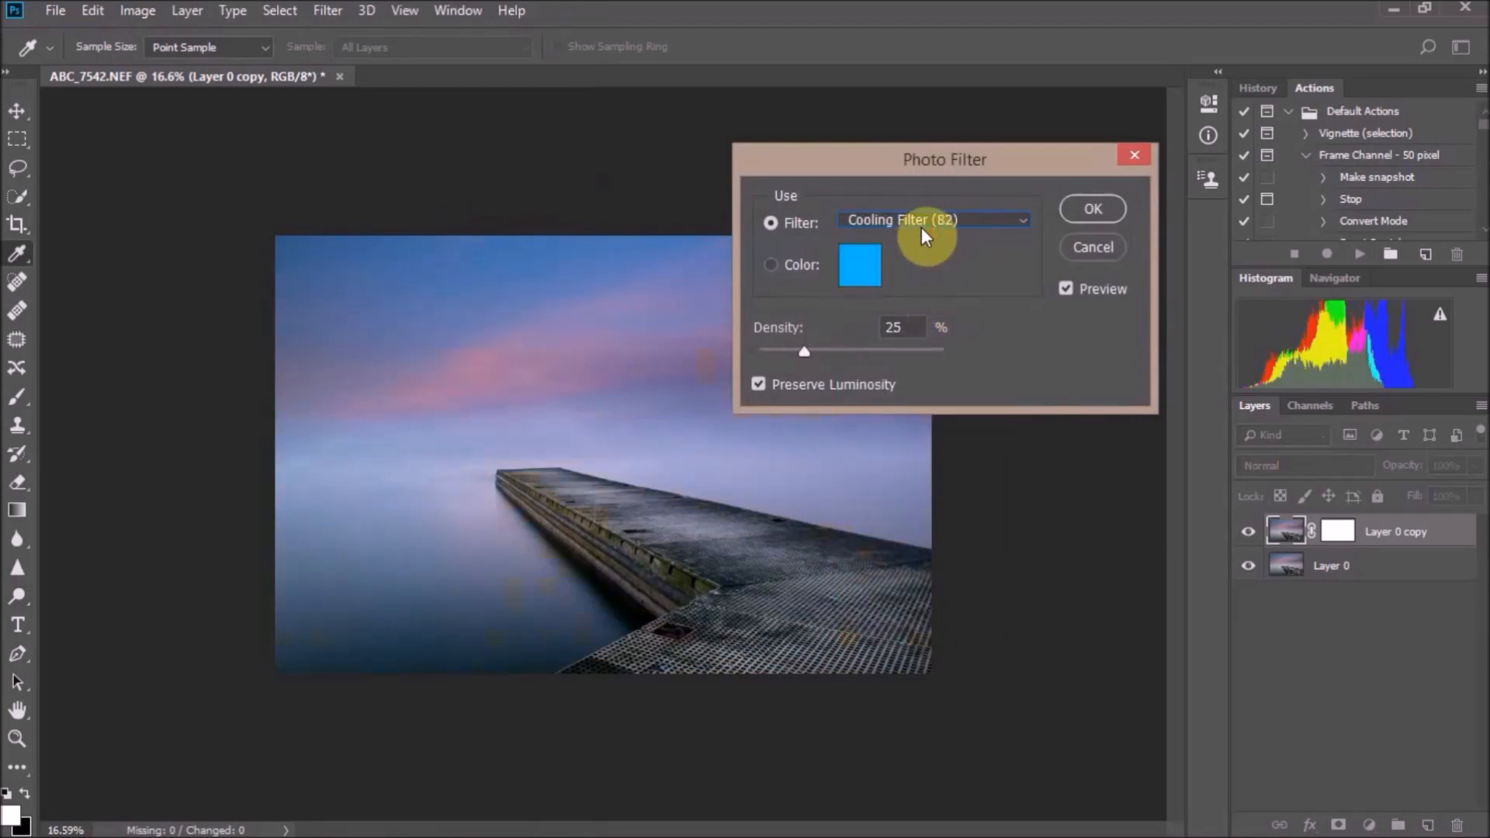
scroll(921, 227, down, 2)
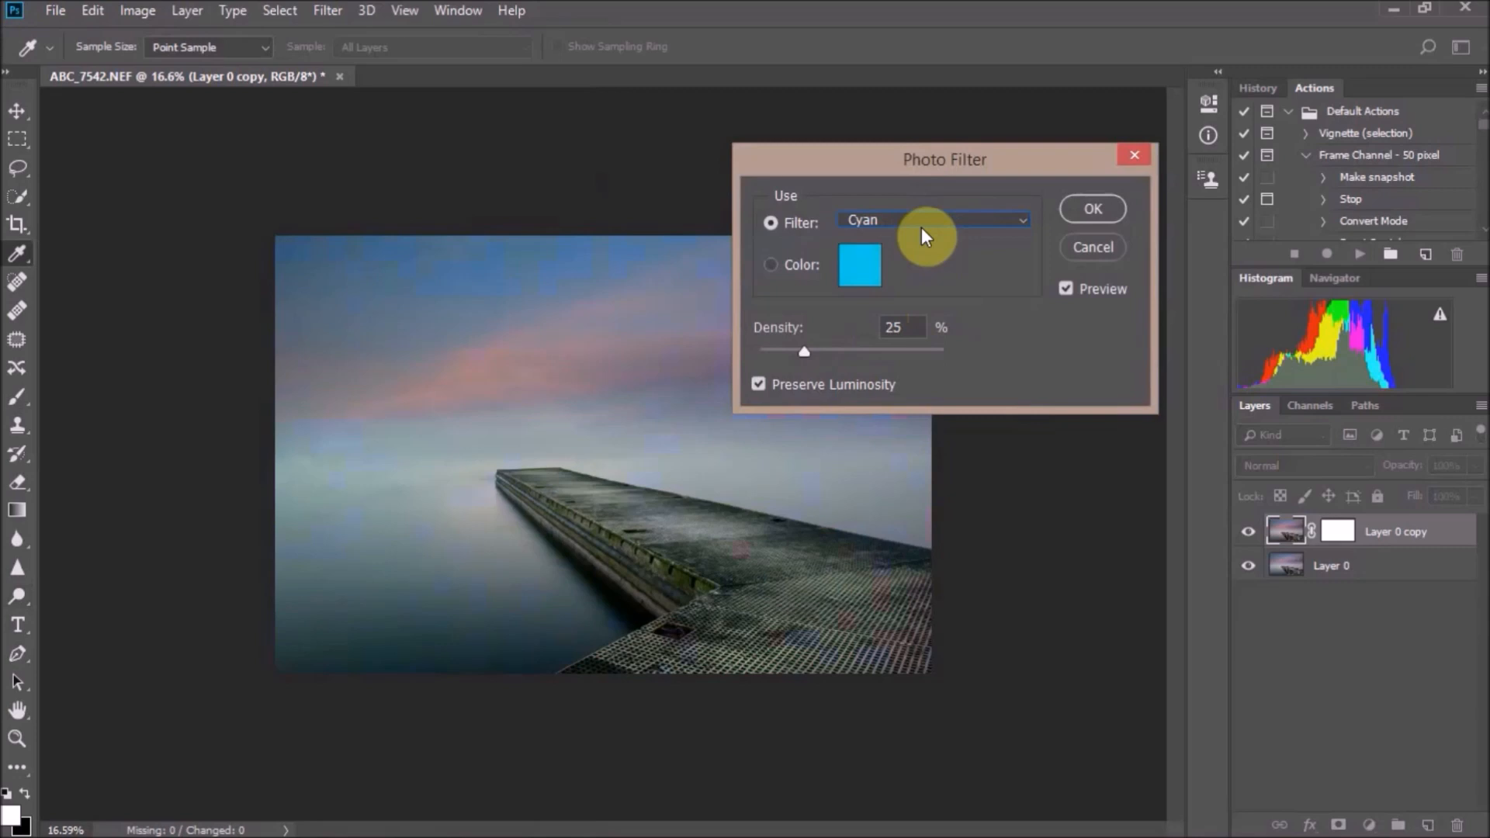
scroll(920, 227, down, 2)
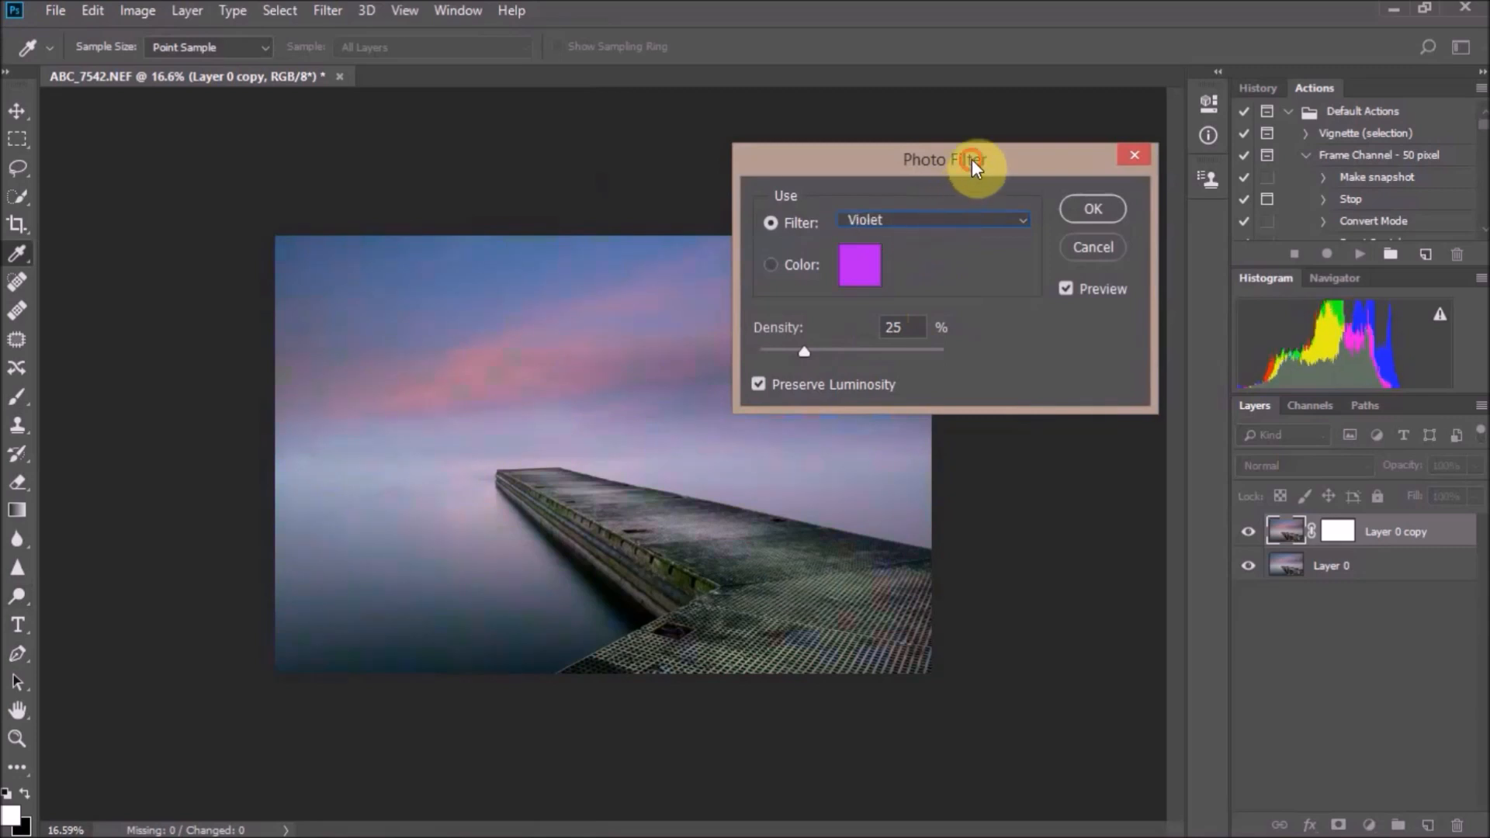
drag(972, 160, 1155, 105)
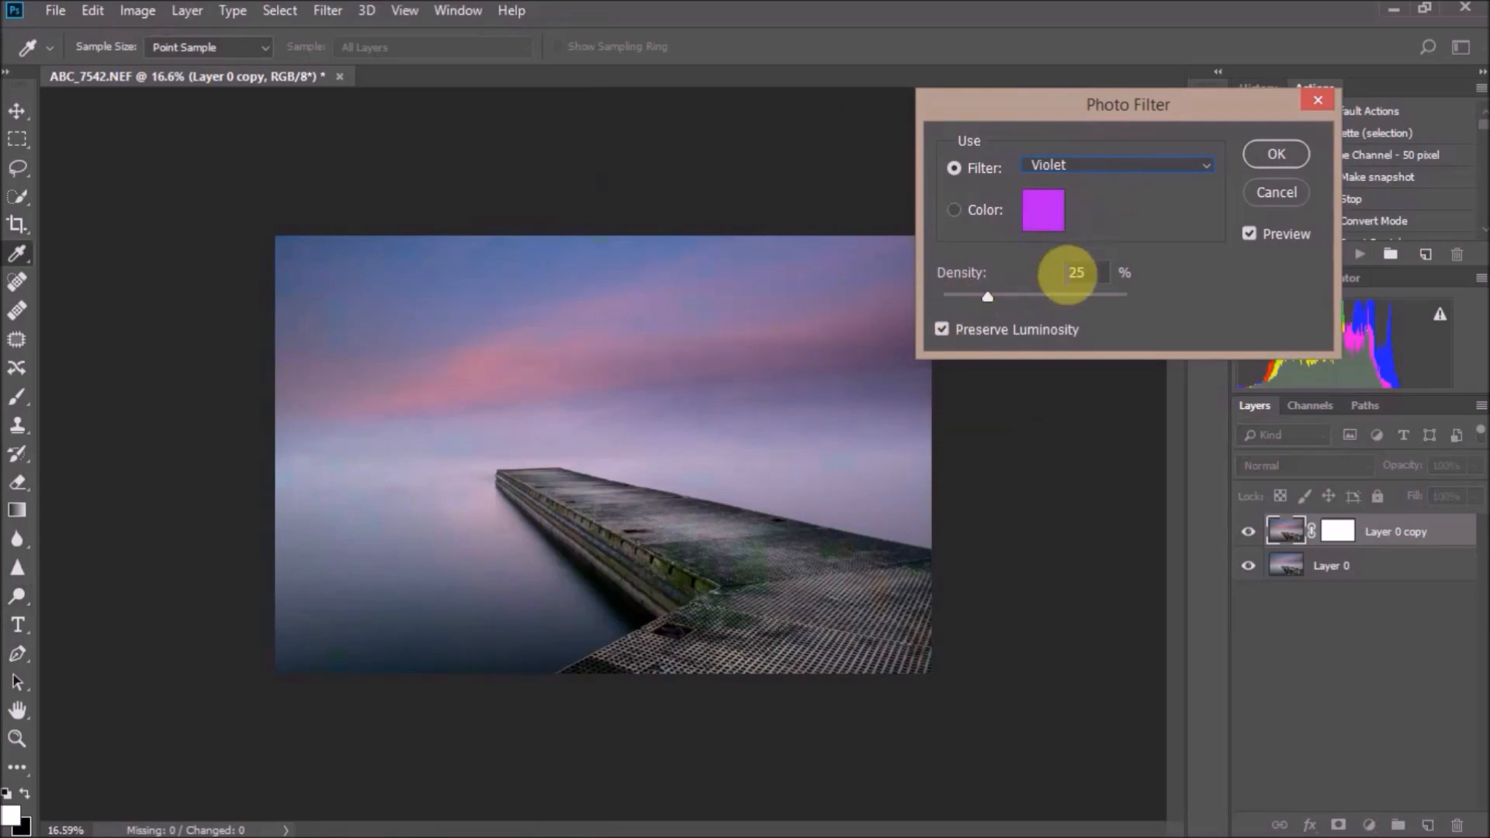
Compare the Deep Red and Deep Blue presets, and apply the Violet photo filter at 25% density with Preserve Luminosity on
click(1107, 163)
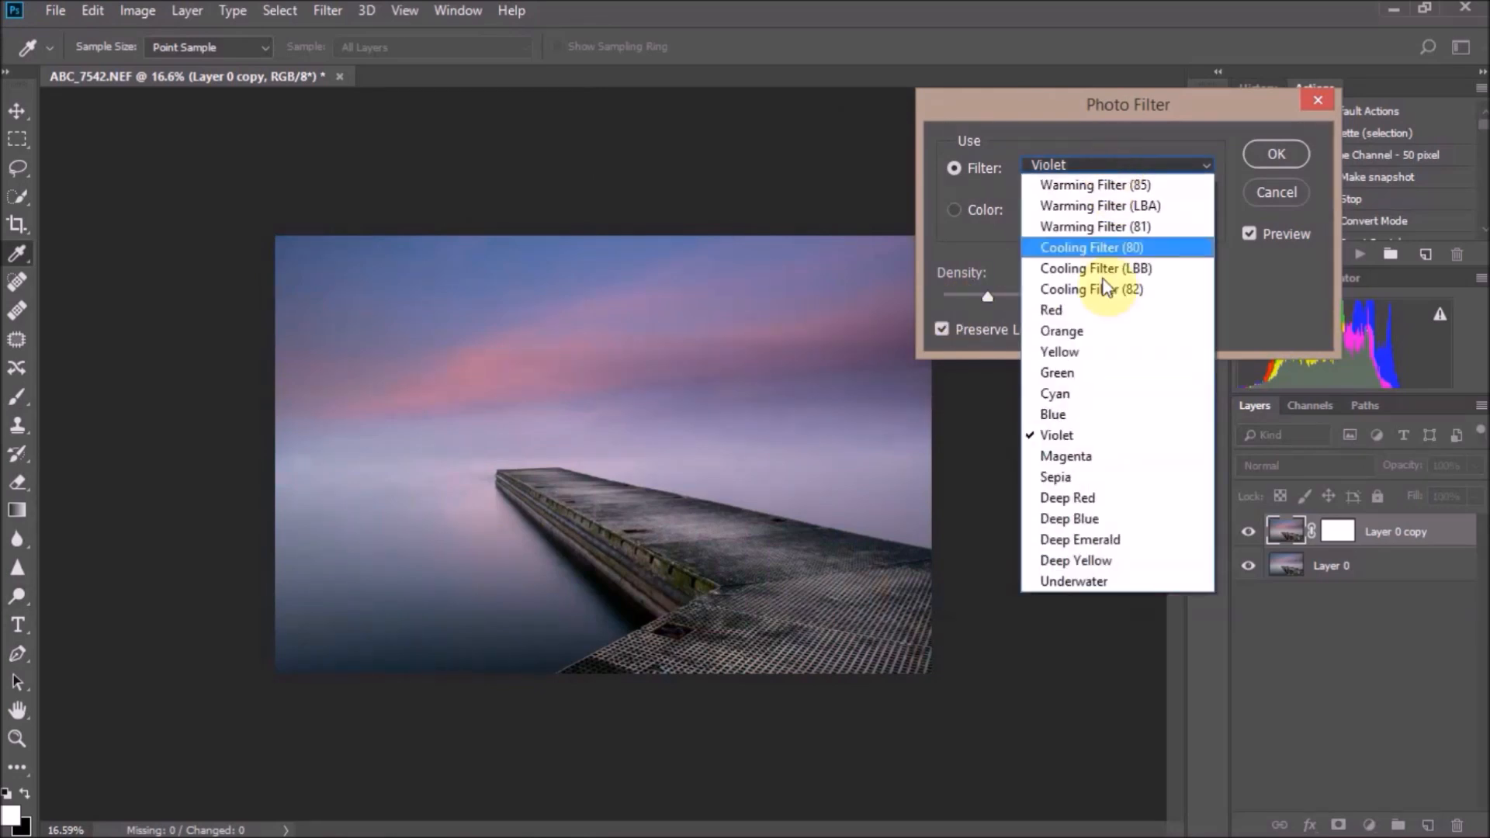
click(1091, 501)
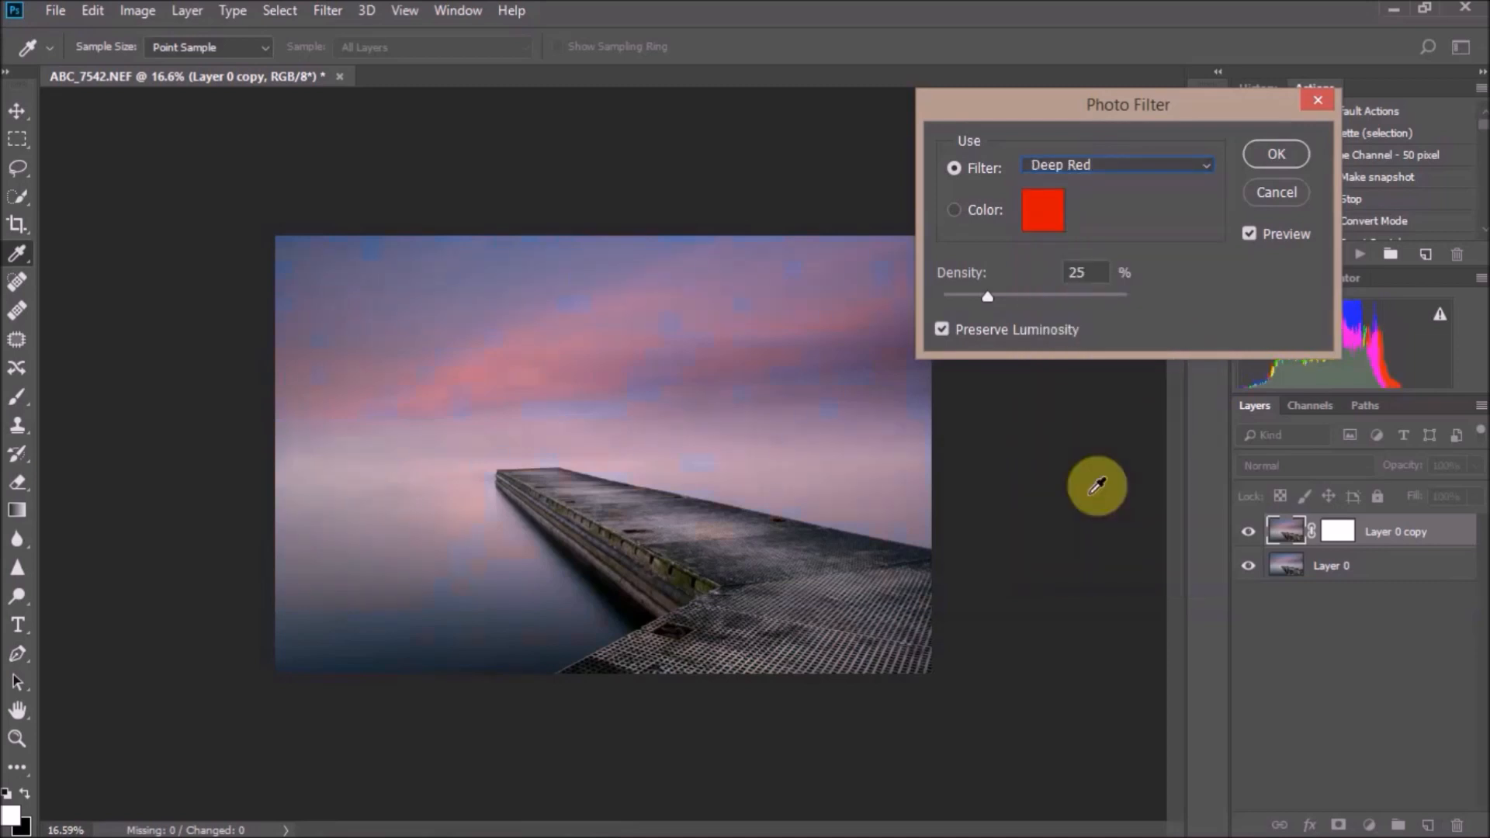
click(1110, 166)
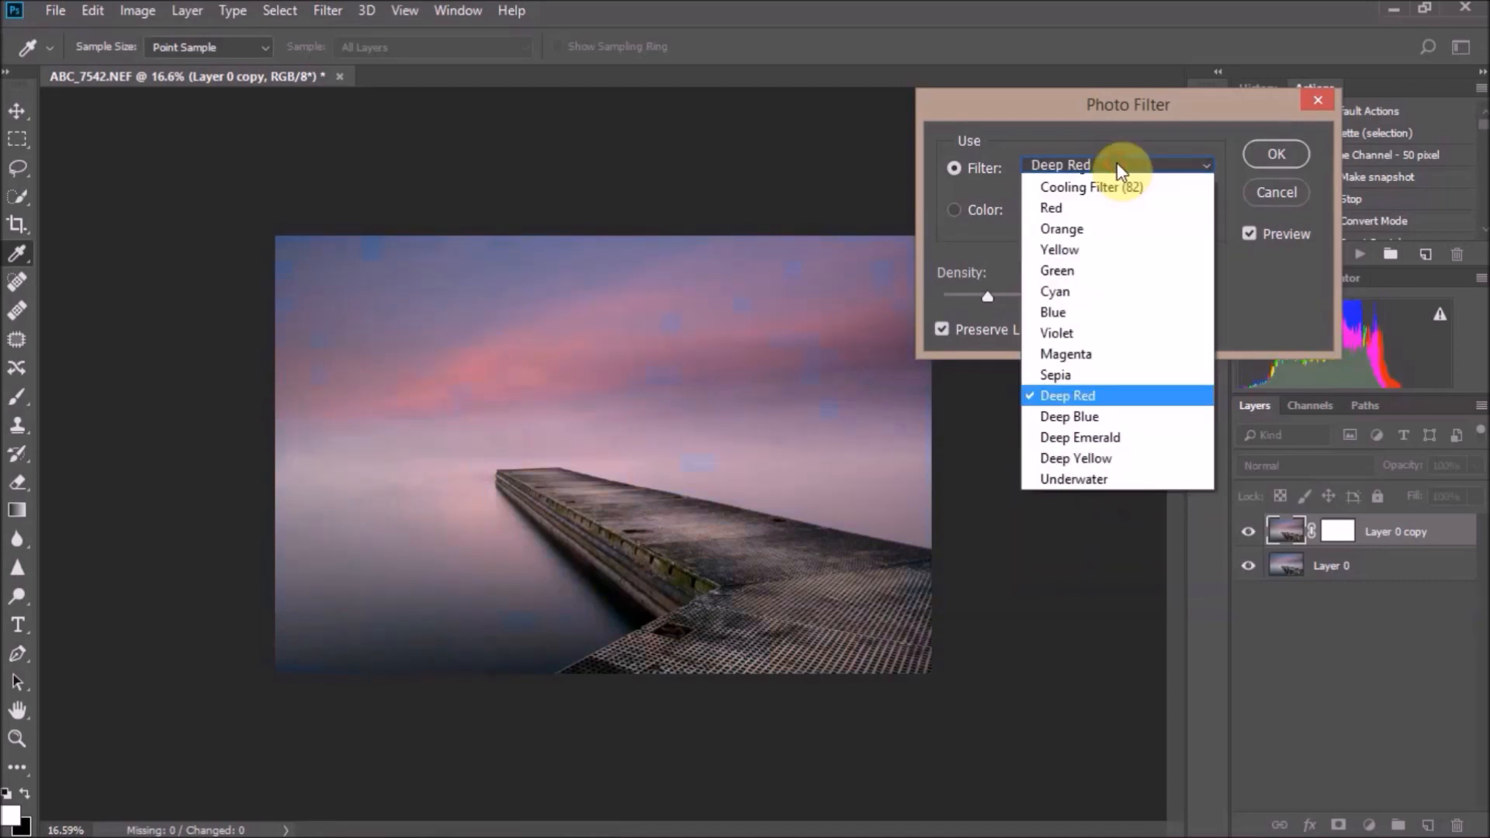
click(1096, 518)
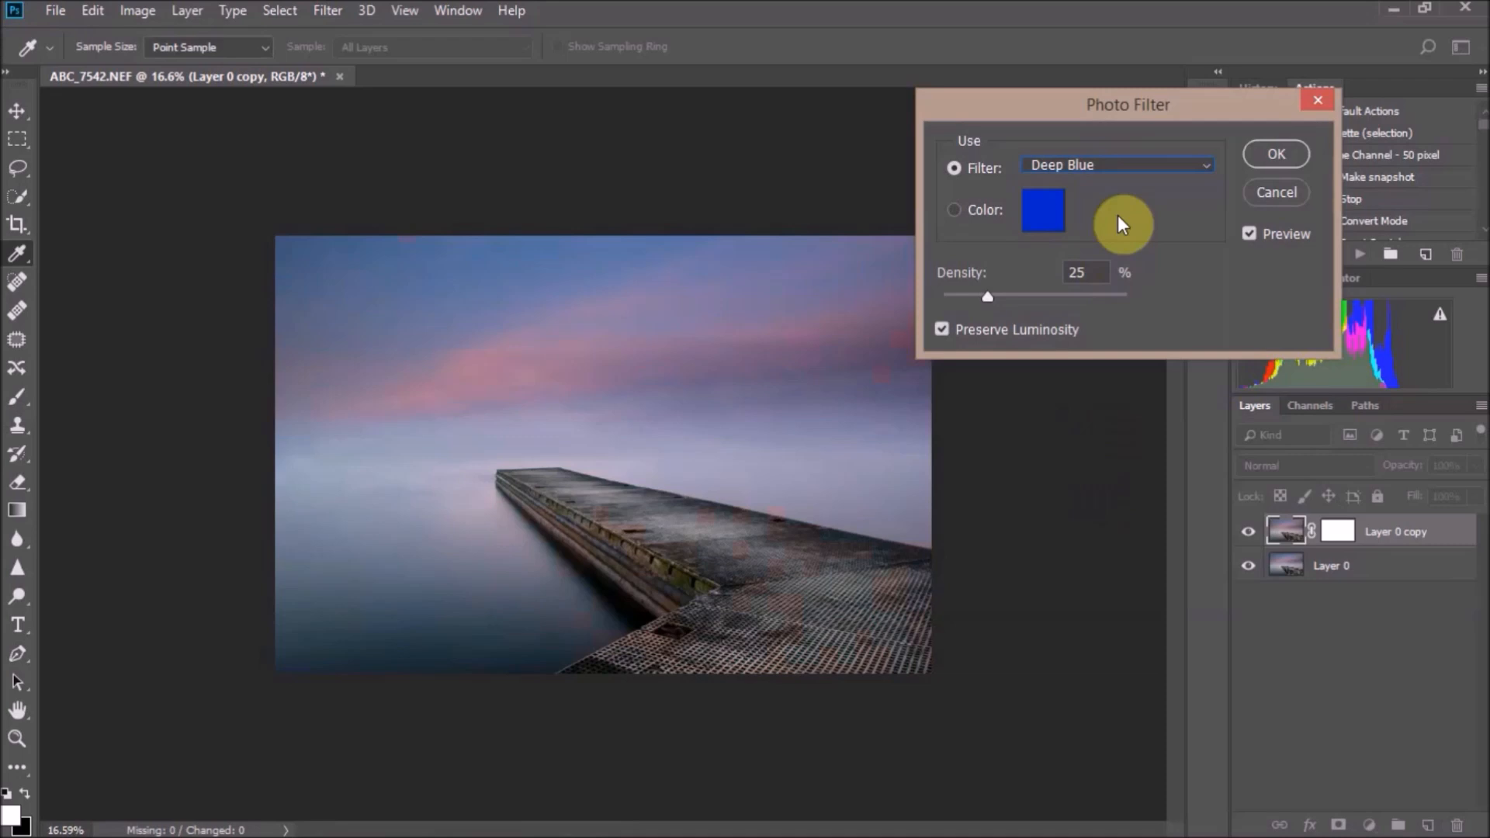
click(1129, 169)
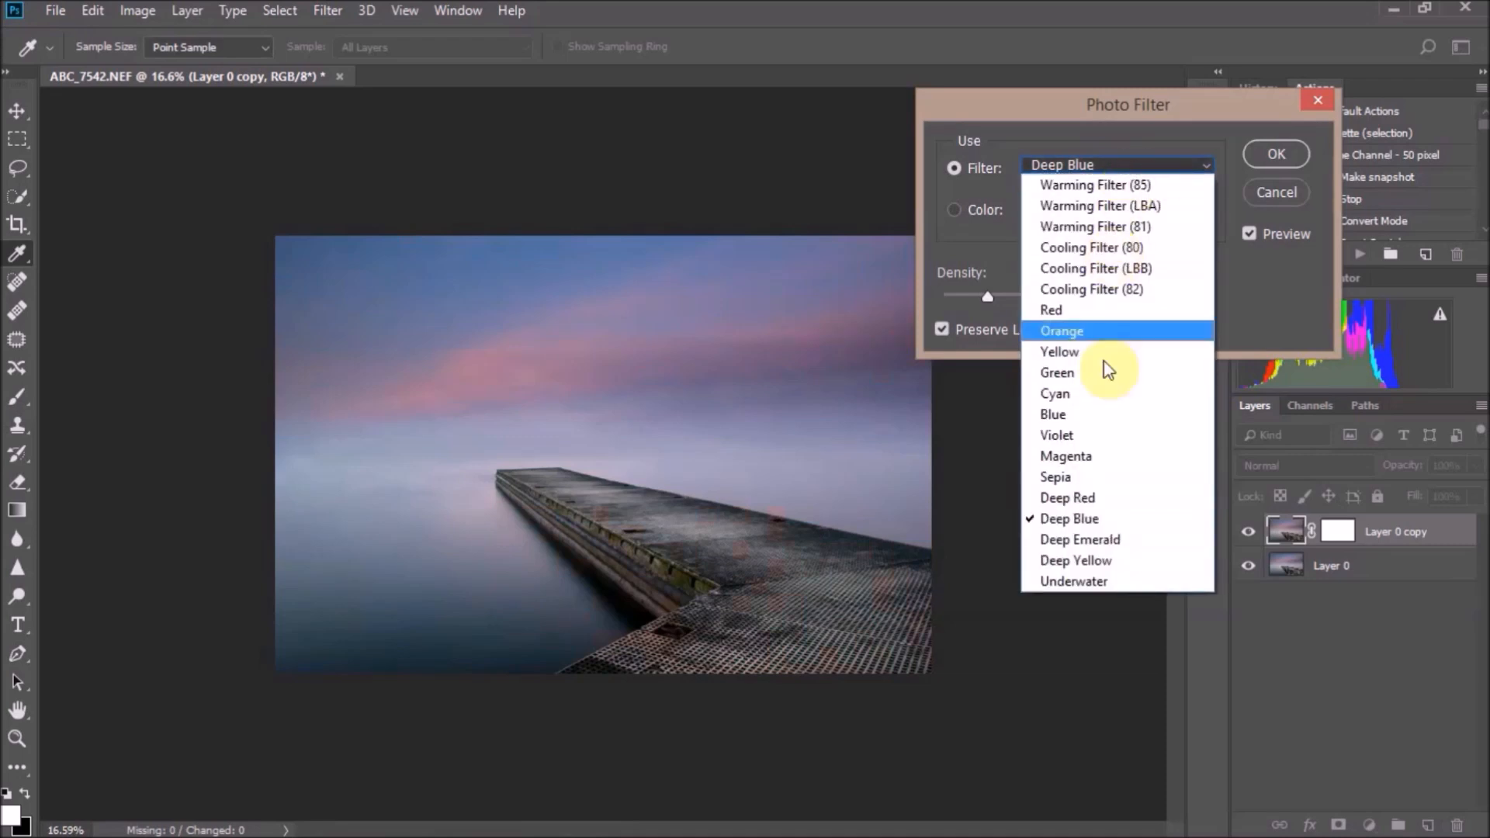
click(1104, 433)
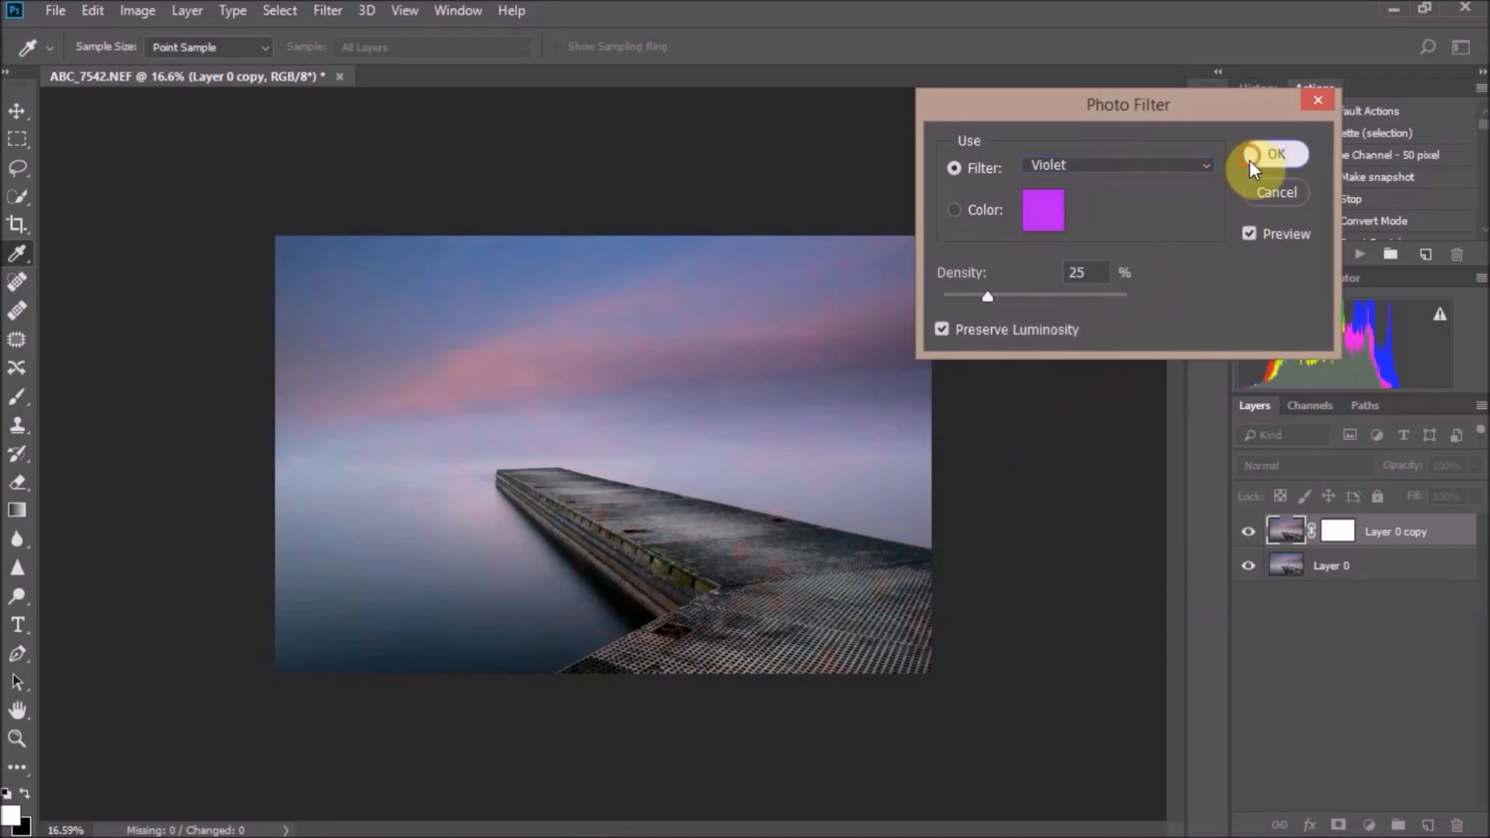
click(1273, 155)
Paint the pier black on the top layer's mask with a size 200 brush at 100% opacity, and flatten the image
key(o)
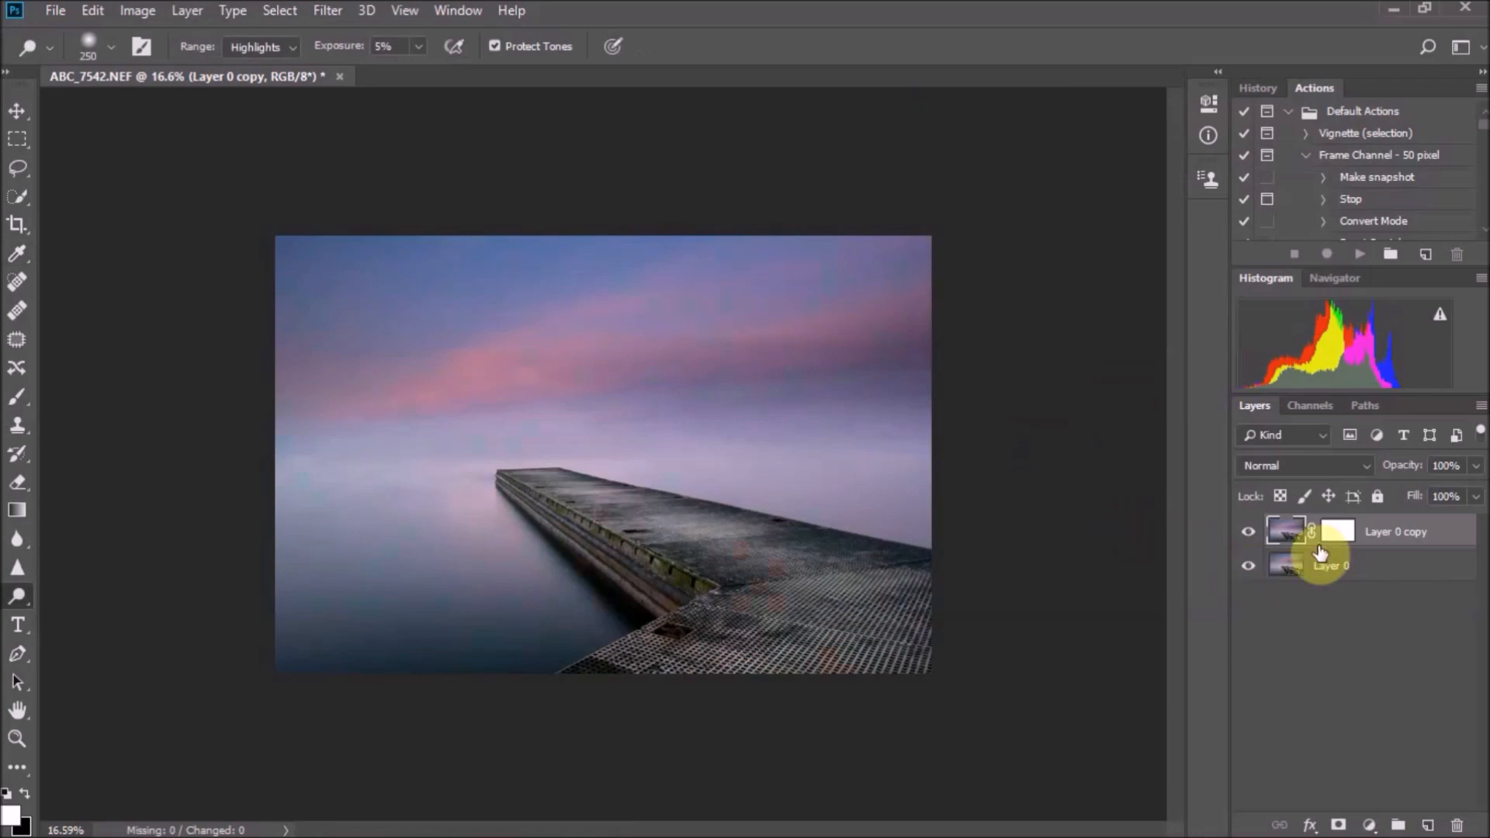
click(1328, 536)
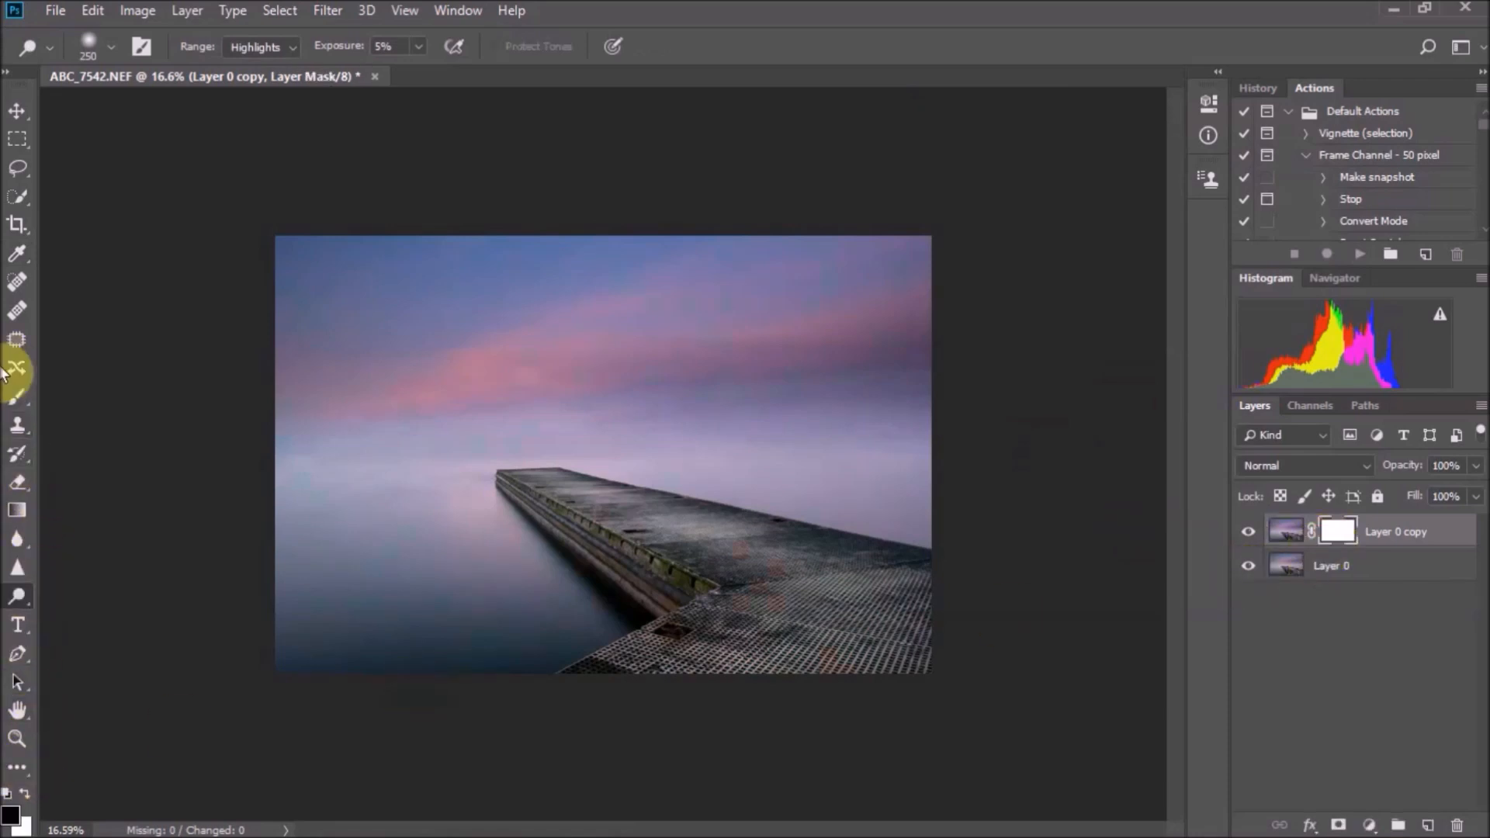
click(23, 389)
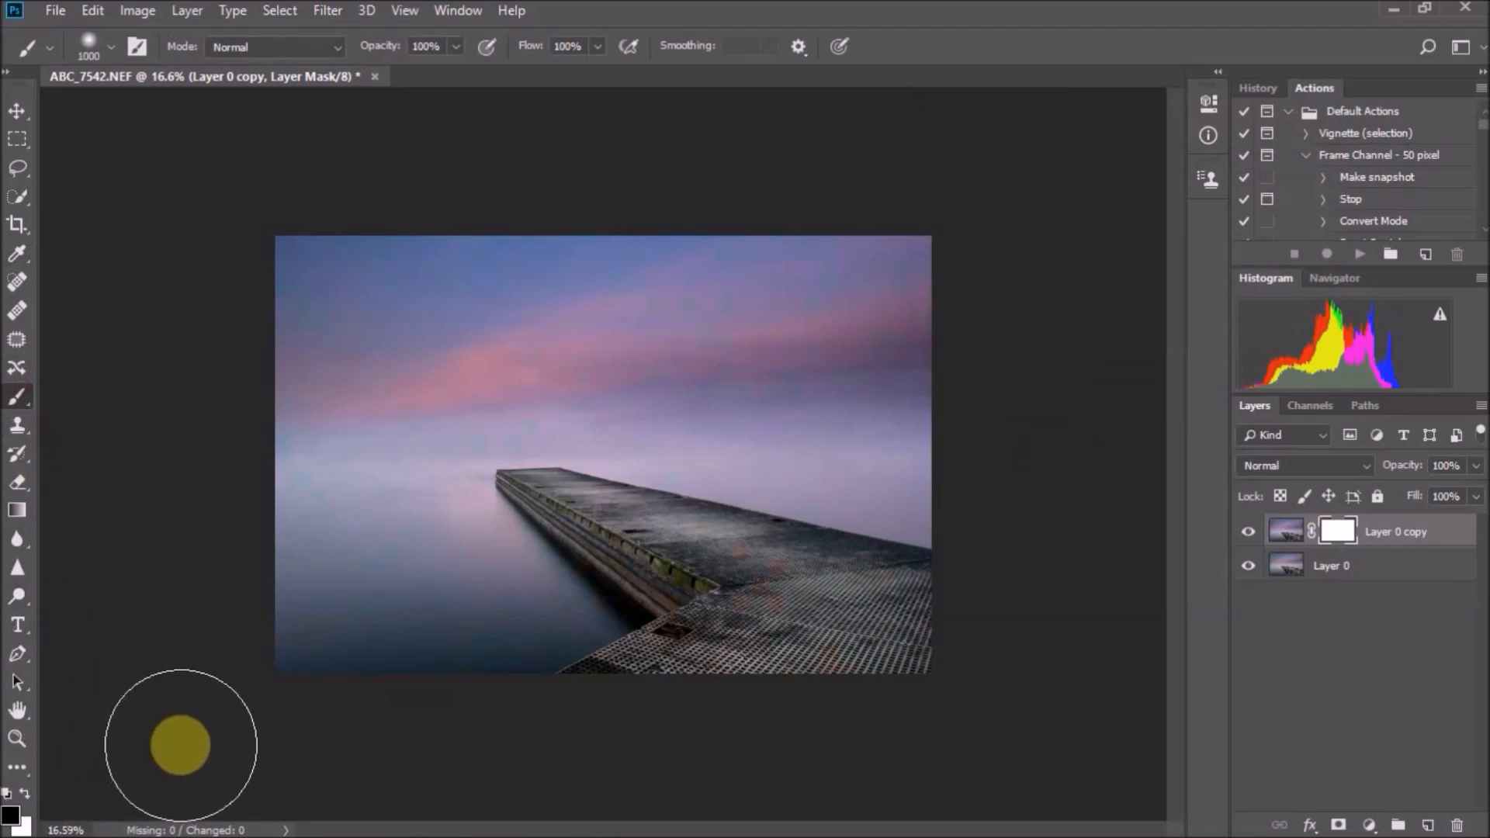
key(bracketleft)
key(bracketleft)
key(bracketleft)
key(bracketleft)
key(bracketleft)
key(bracketleft)
key(bracketleft)
key(bracketleft)
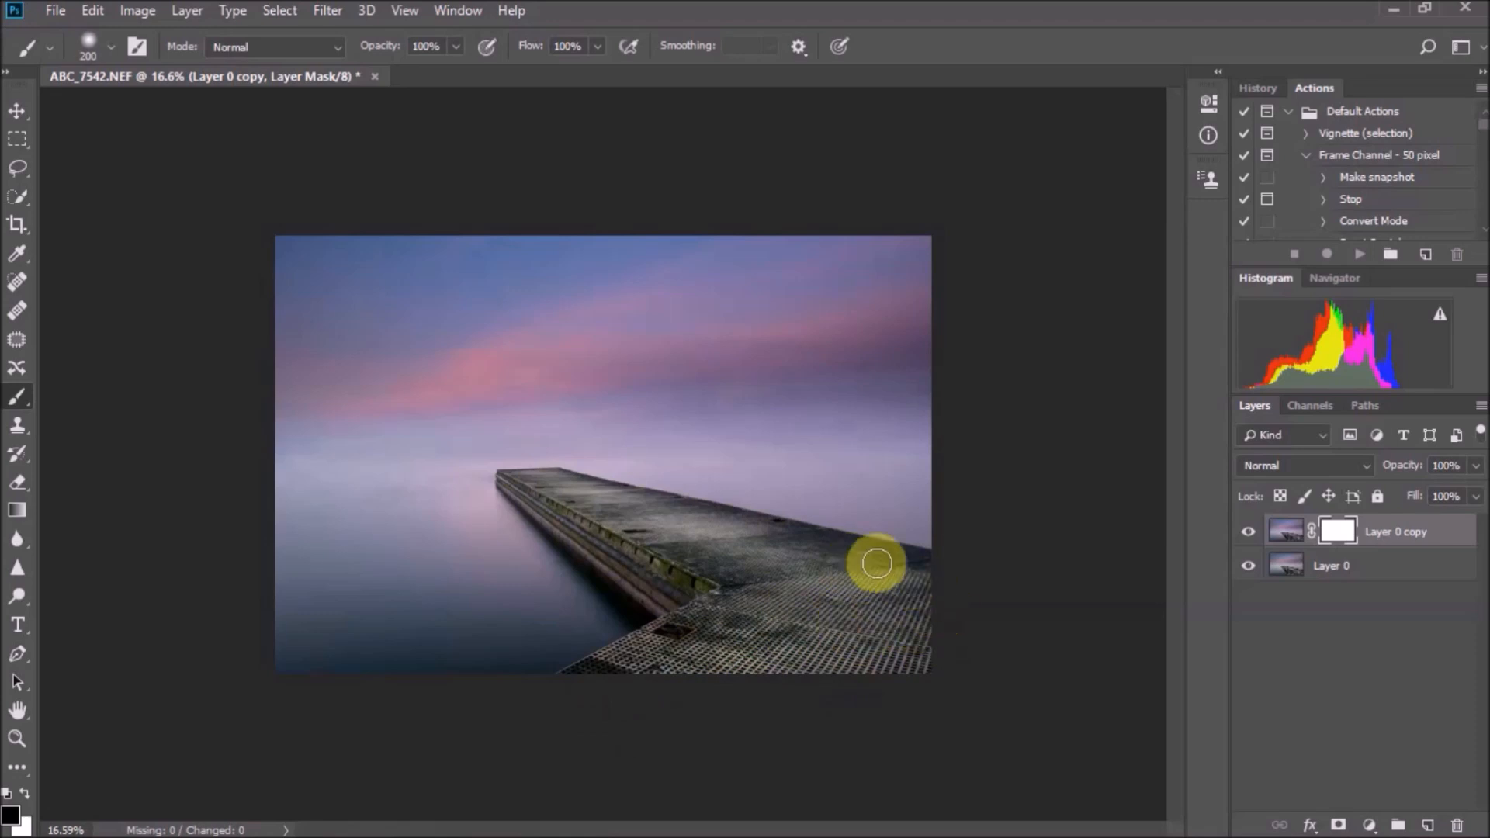
mouse_move(602, 514)
mouse_down()
mouse_move(878, 585)
mouse_move(916, 632)
mouse_move(796, 722)
mouse_up()
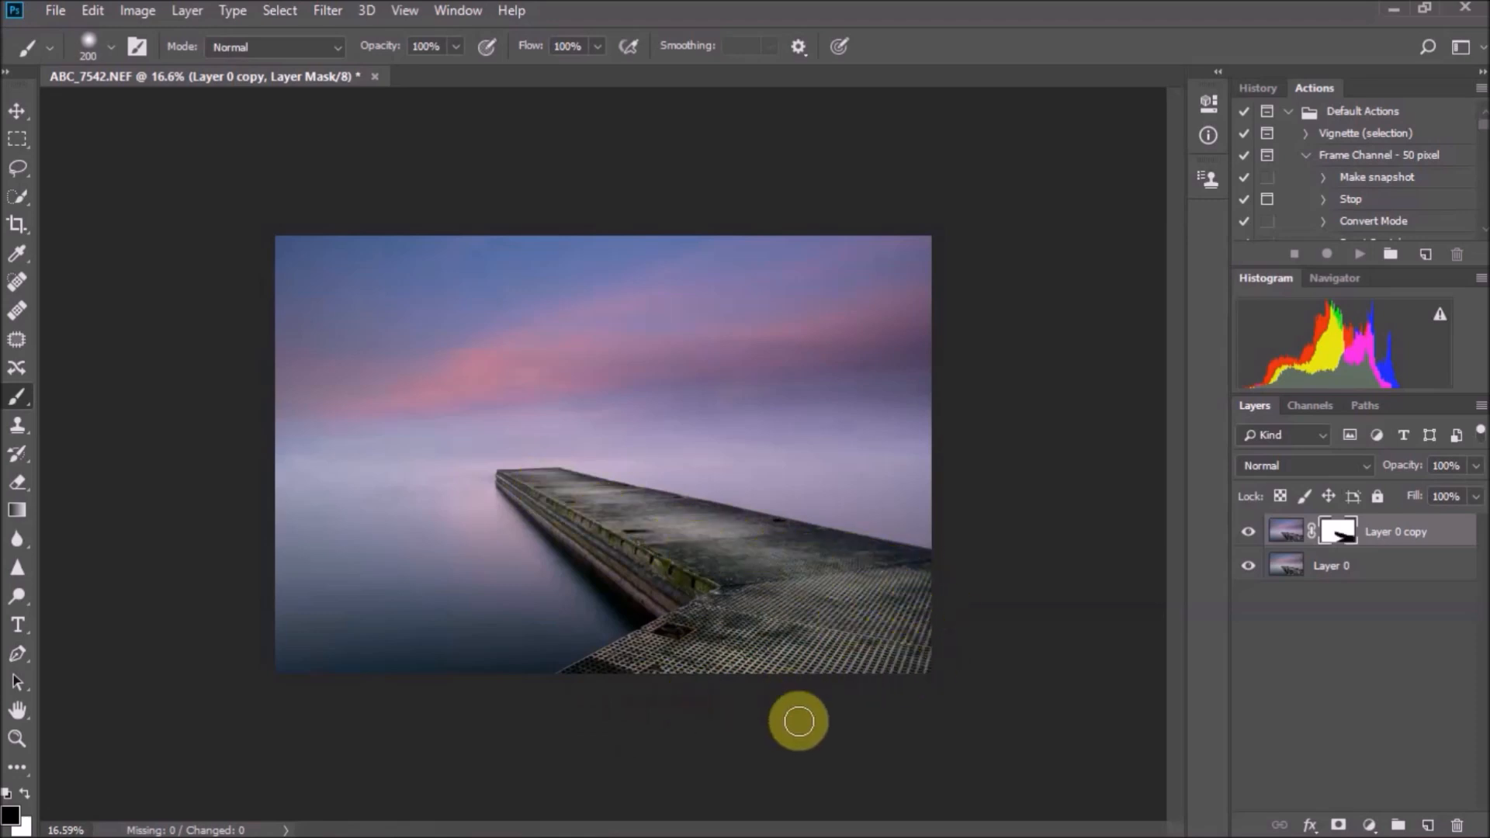
click(1479, 411)
click(1326, 713)
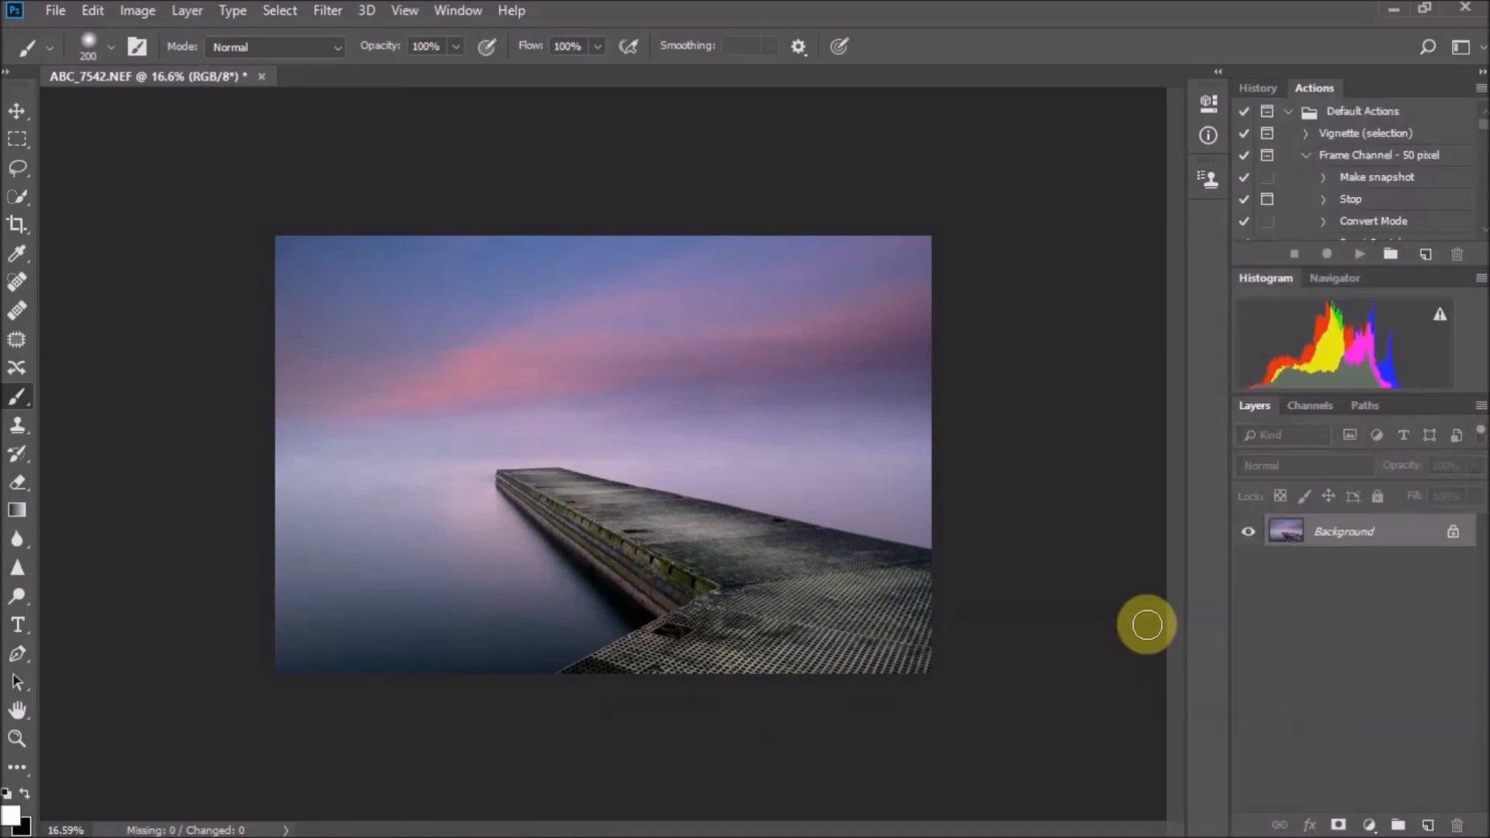
Run the Wood Frame - 50 pixel action on the image and hide its frame layer to leave a white border
click(1335, 157)
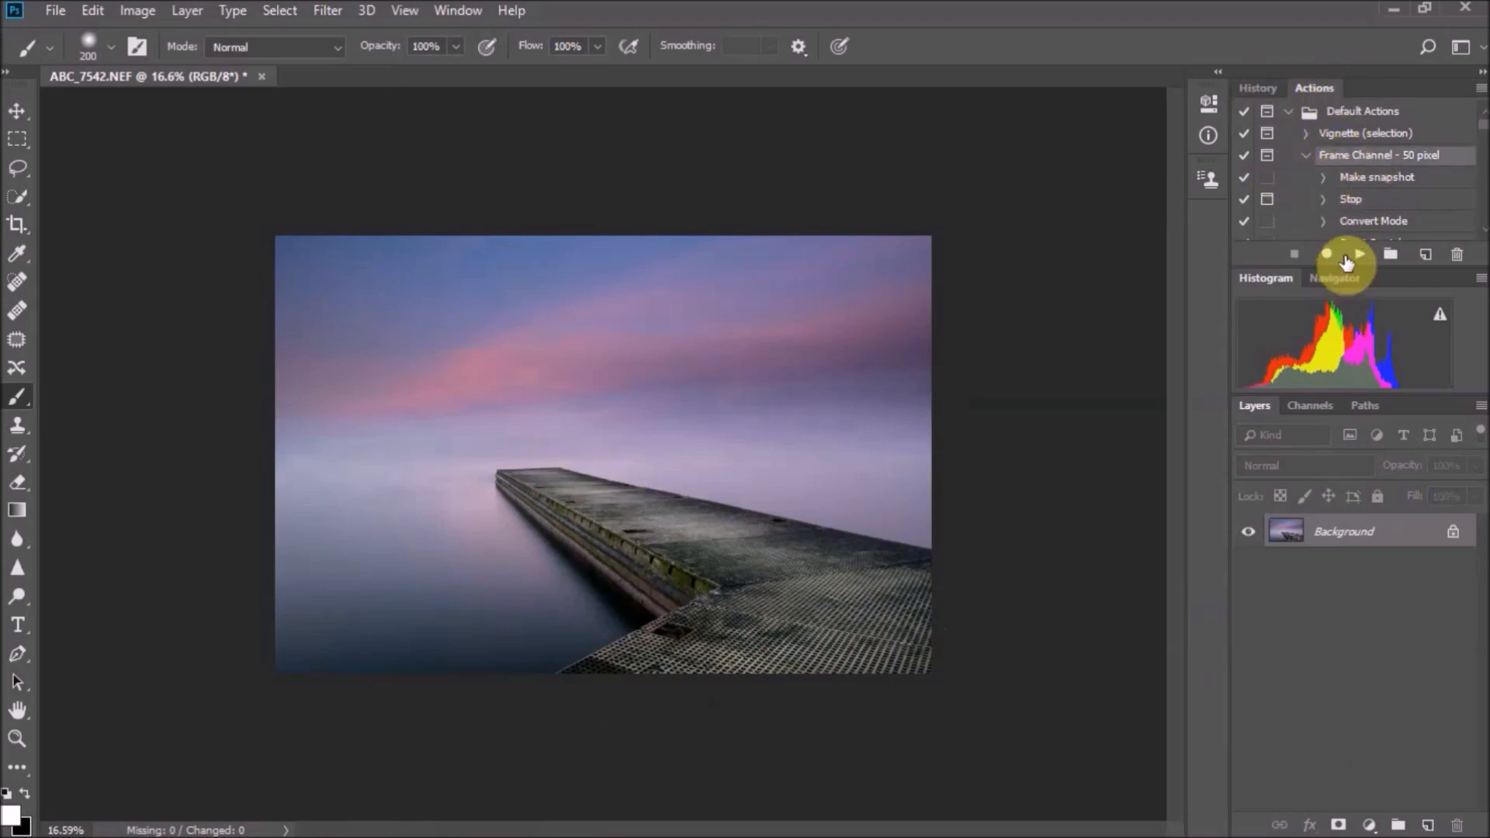
scroll(1347, 163, down, 1)
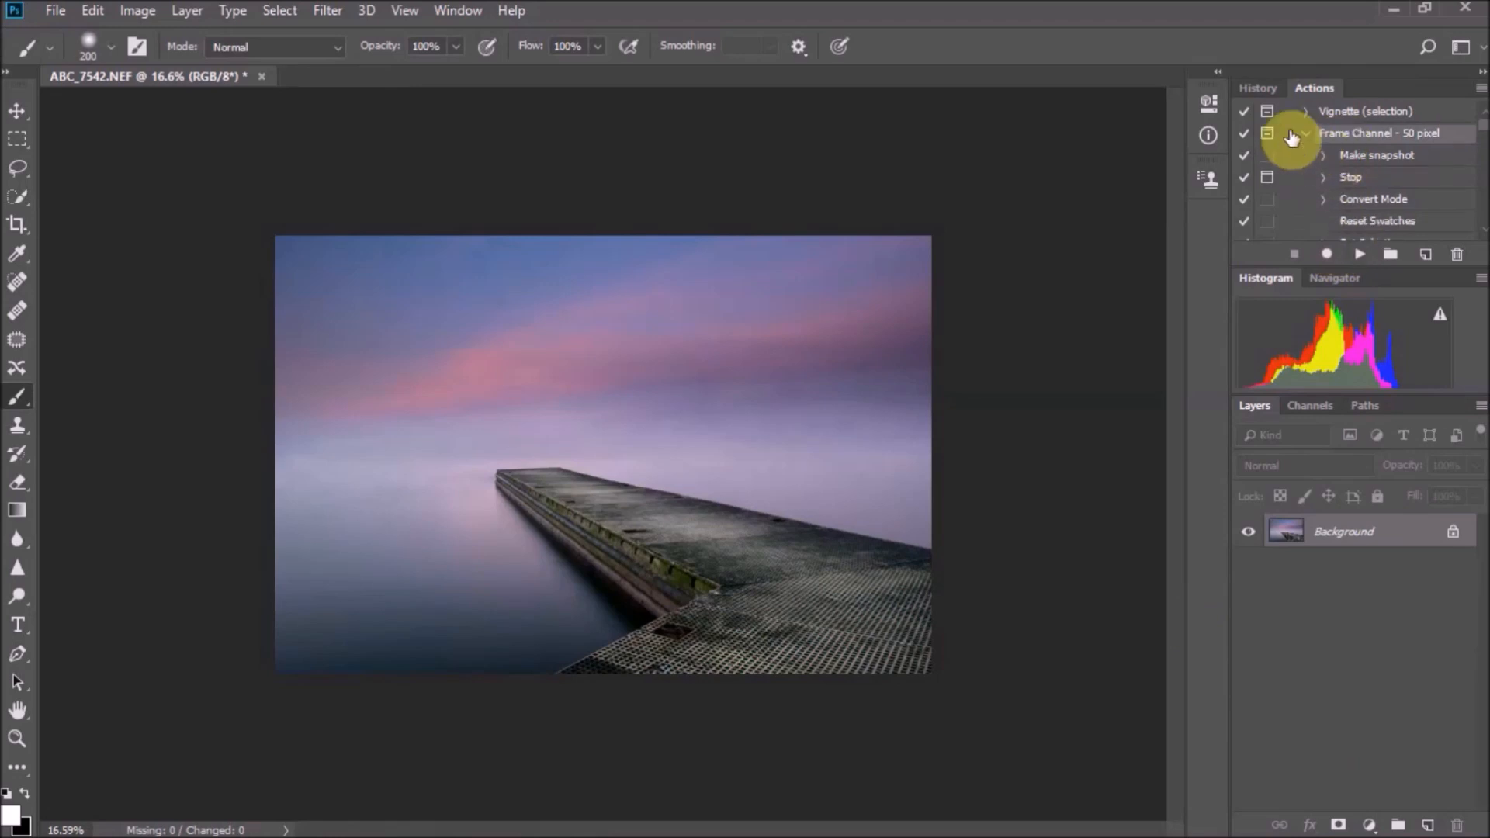
click(1360, 256)
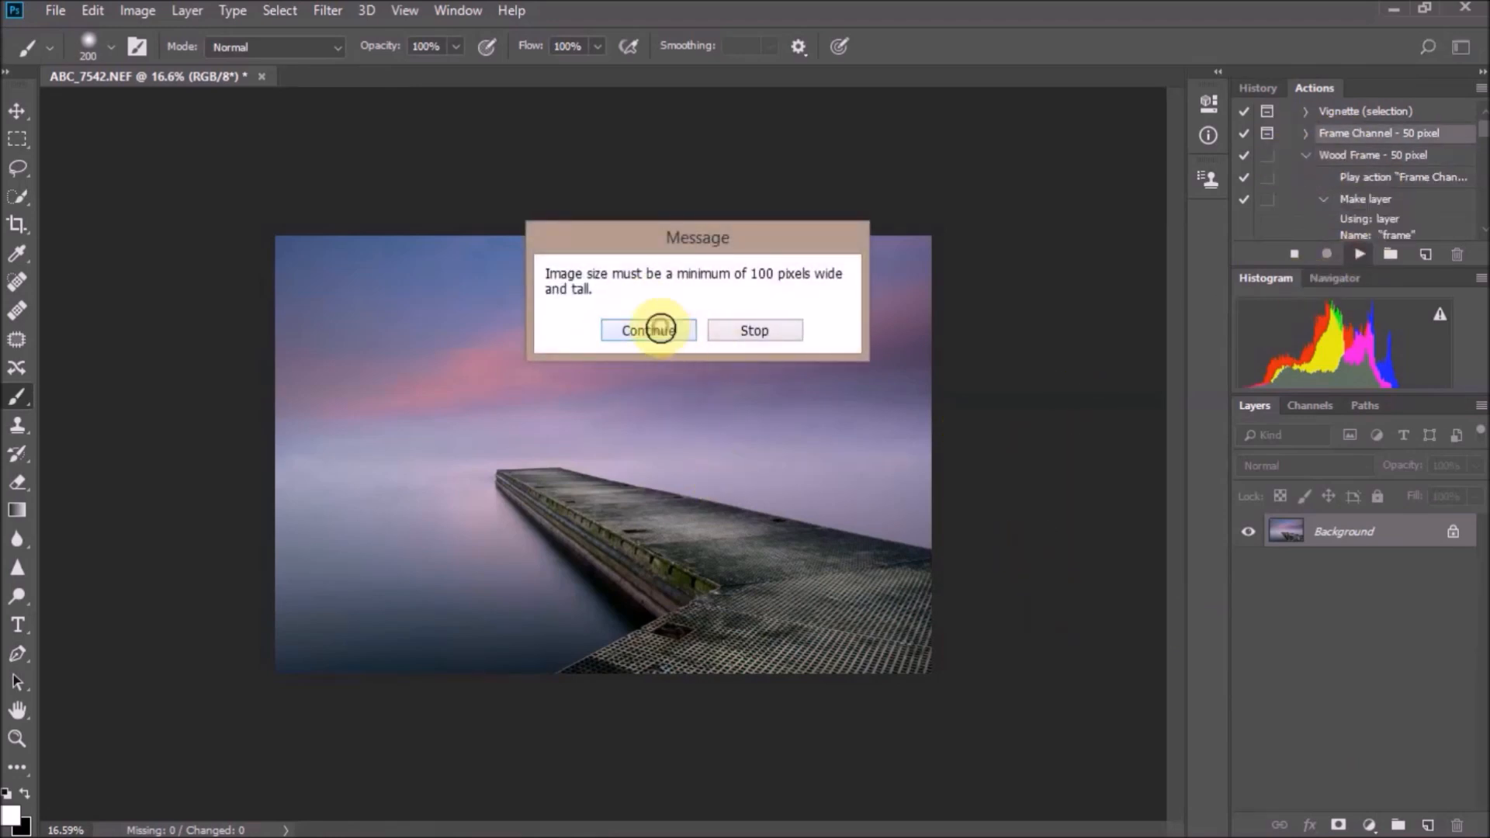
click(660, 329)
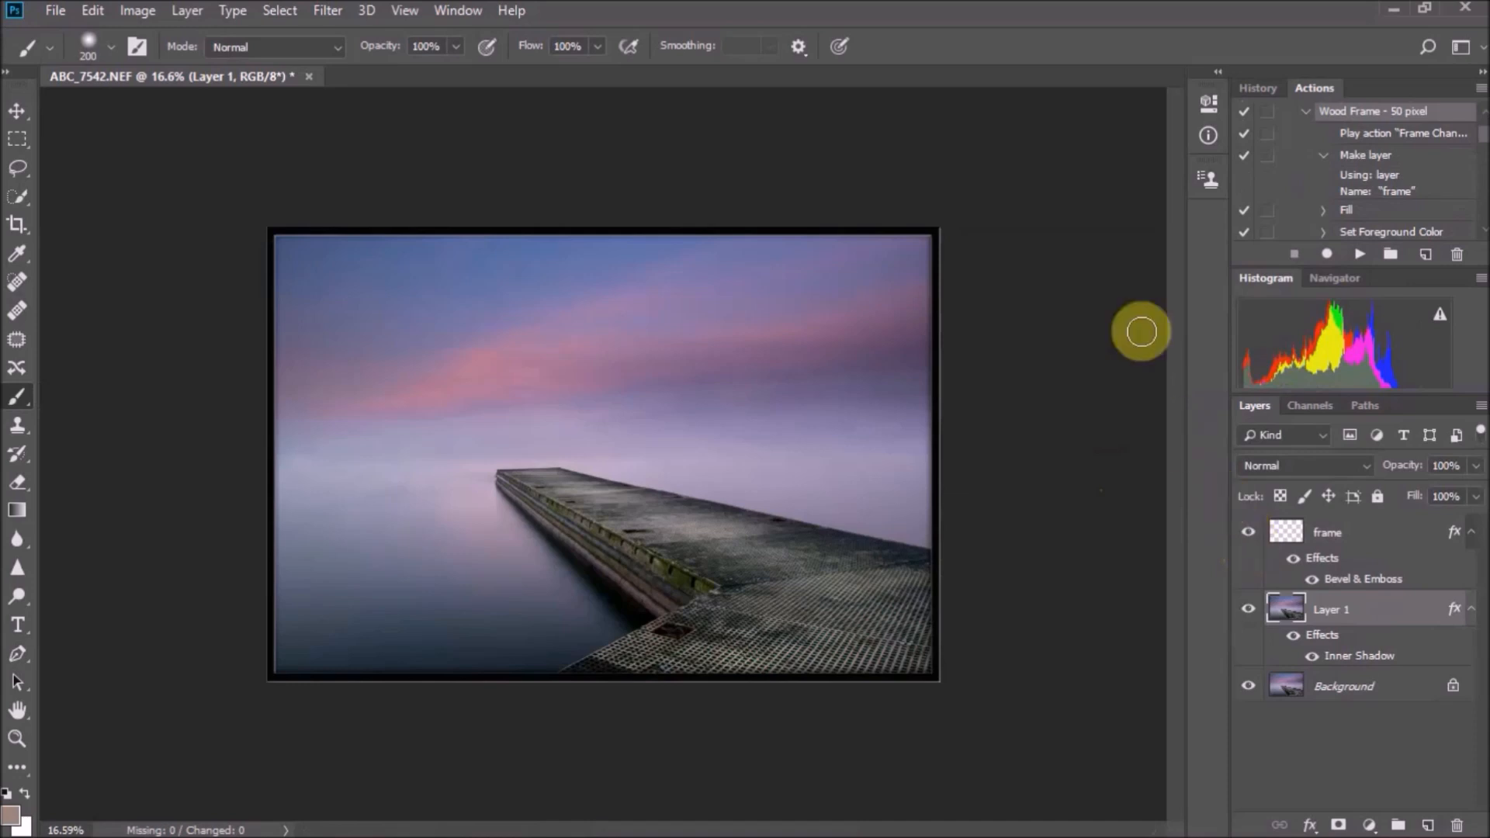
click(1248, 534)
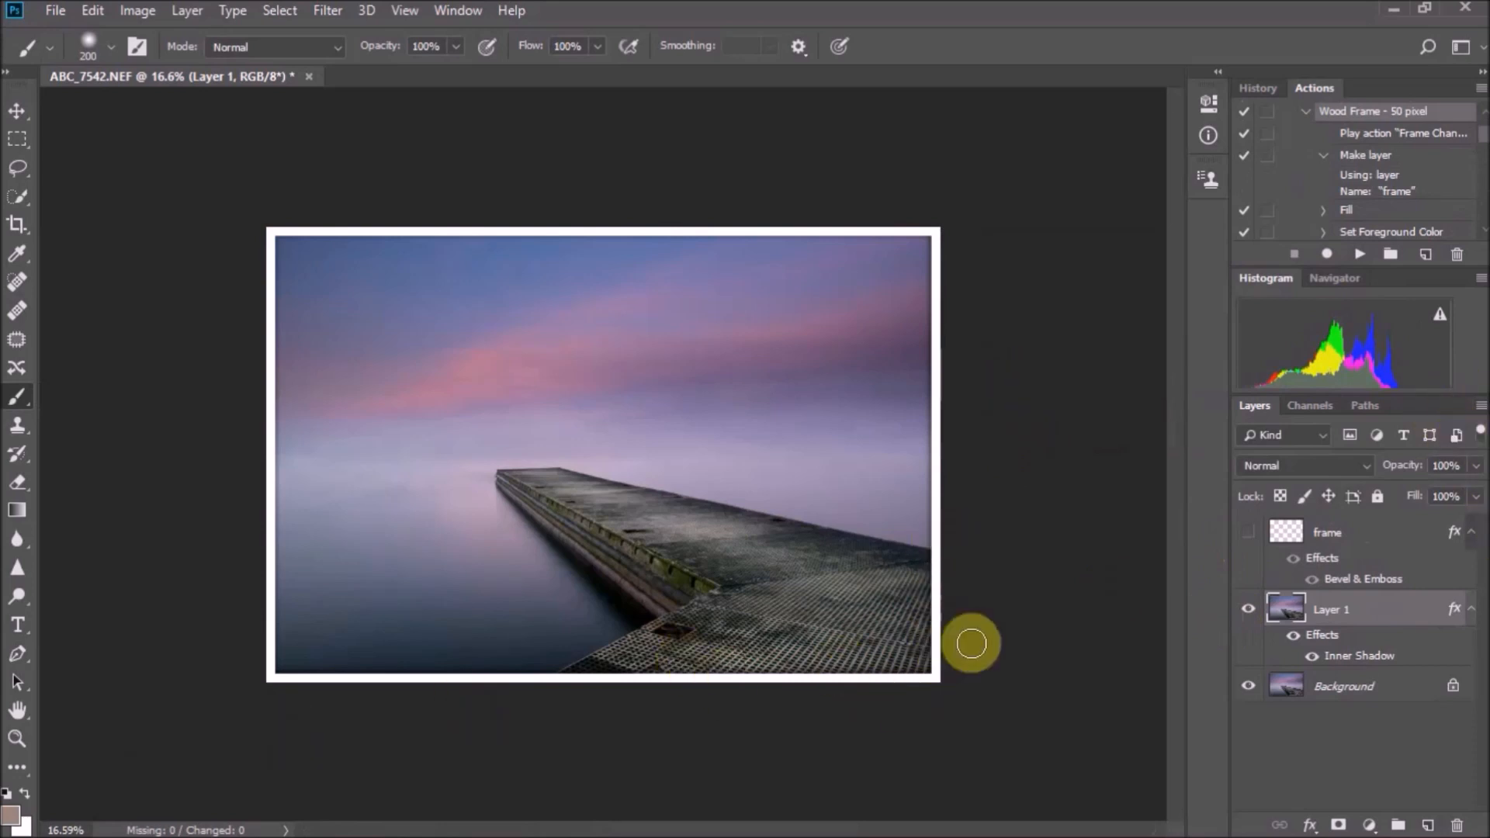
Merge the visible layers and run the Wood Frame - 50 pixel action again for a second border
click(1481, 405)
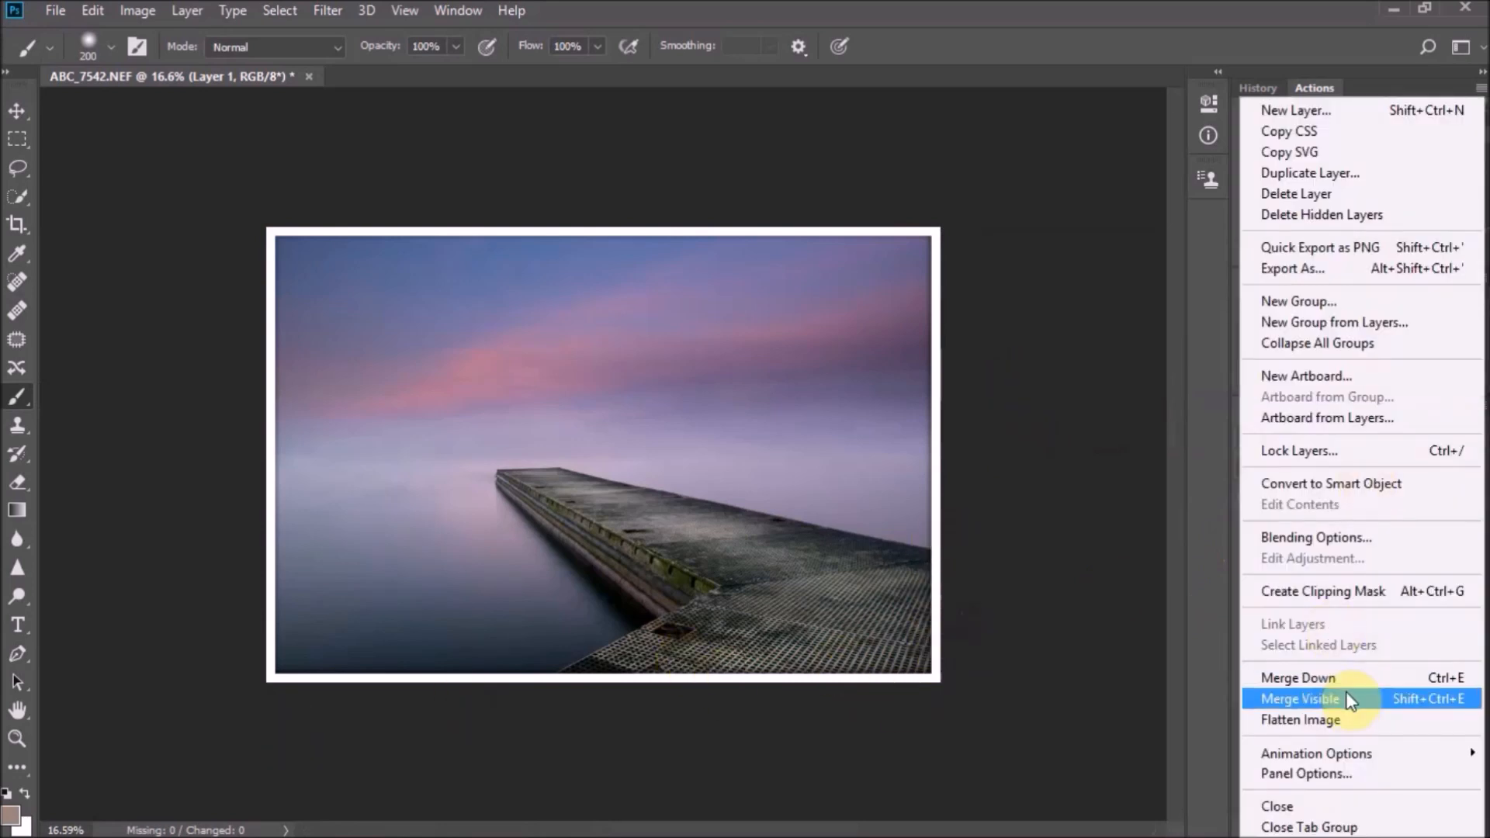
click(1259, 702)
click(1358, 254)
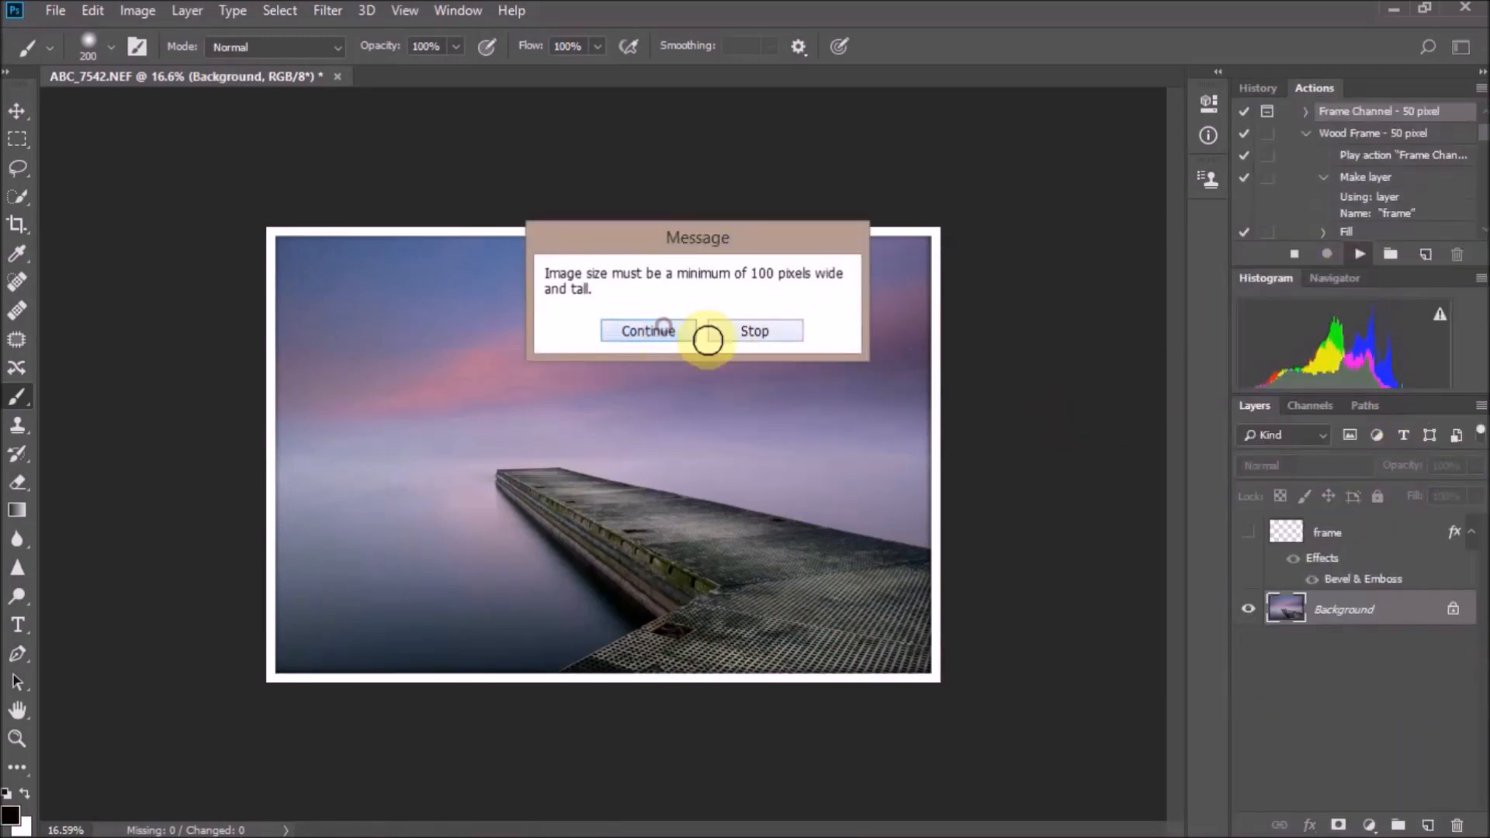
click(661, 331)
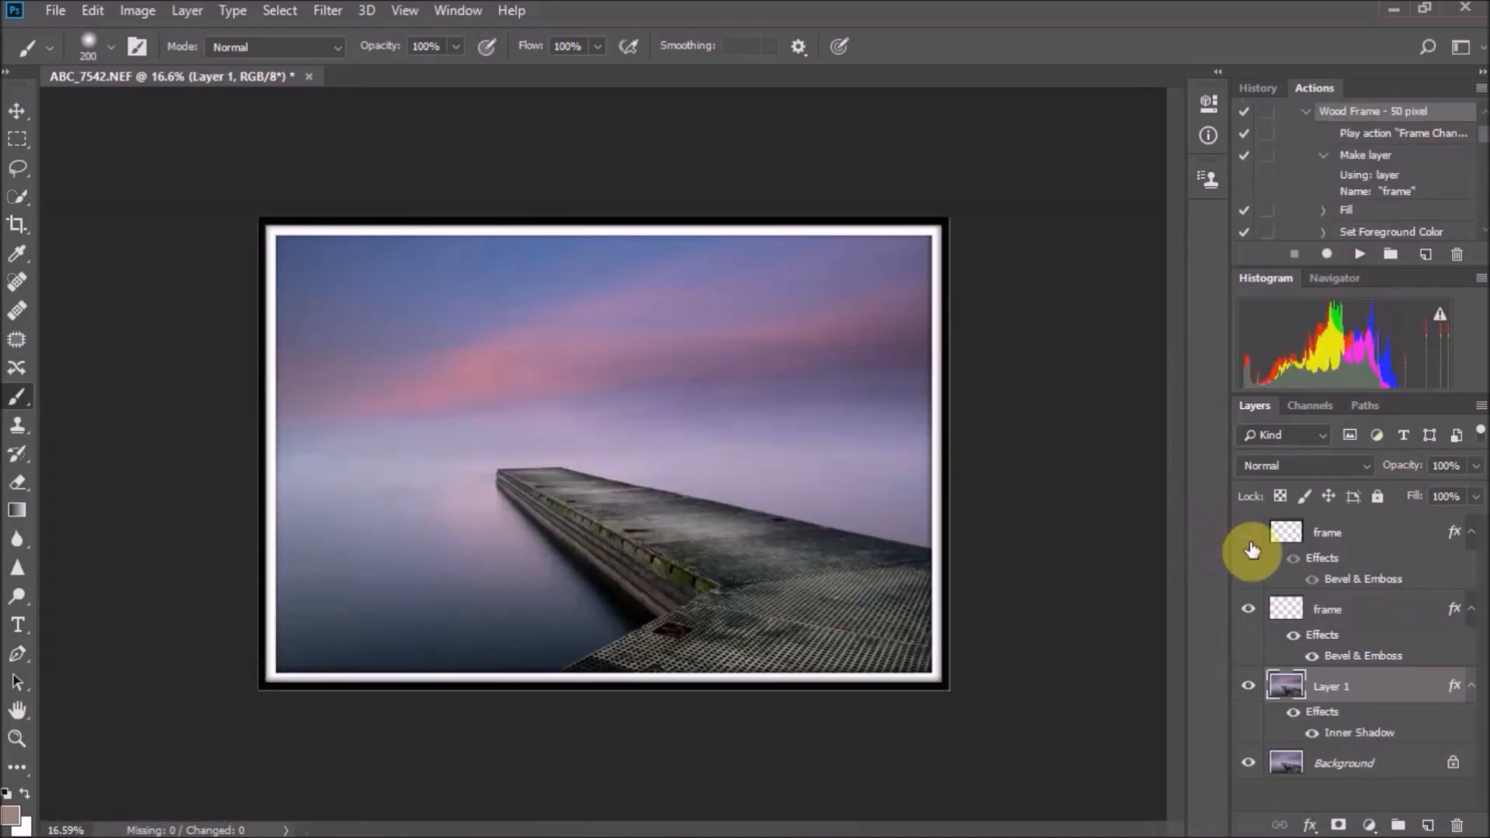
Hide both frame layers and flatten the image, discarding the hidden layers
click(1250, 544)
click(1249, 612)
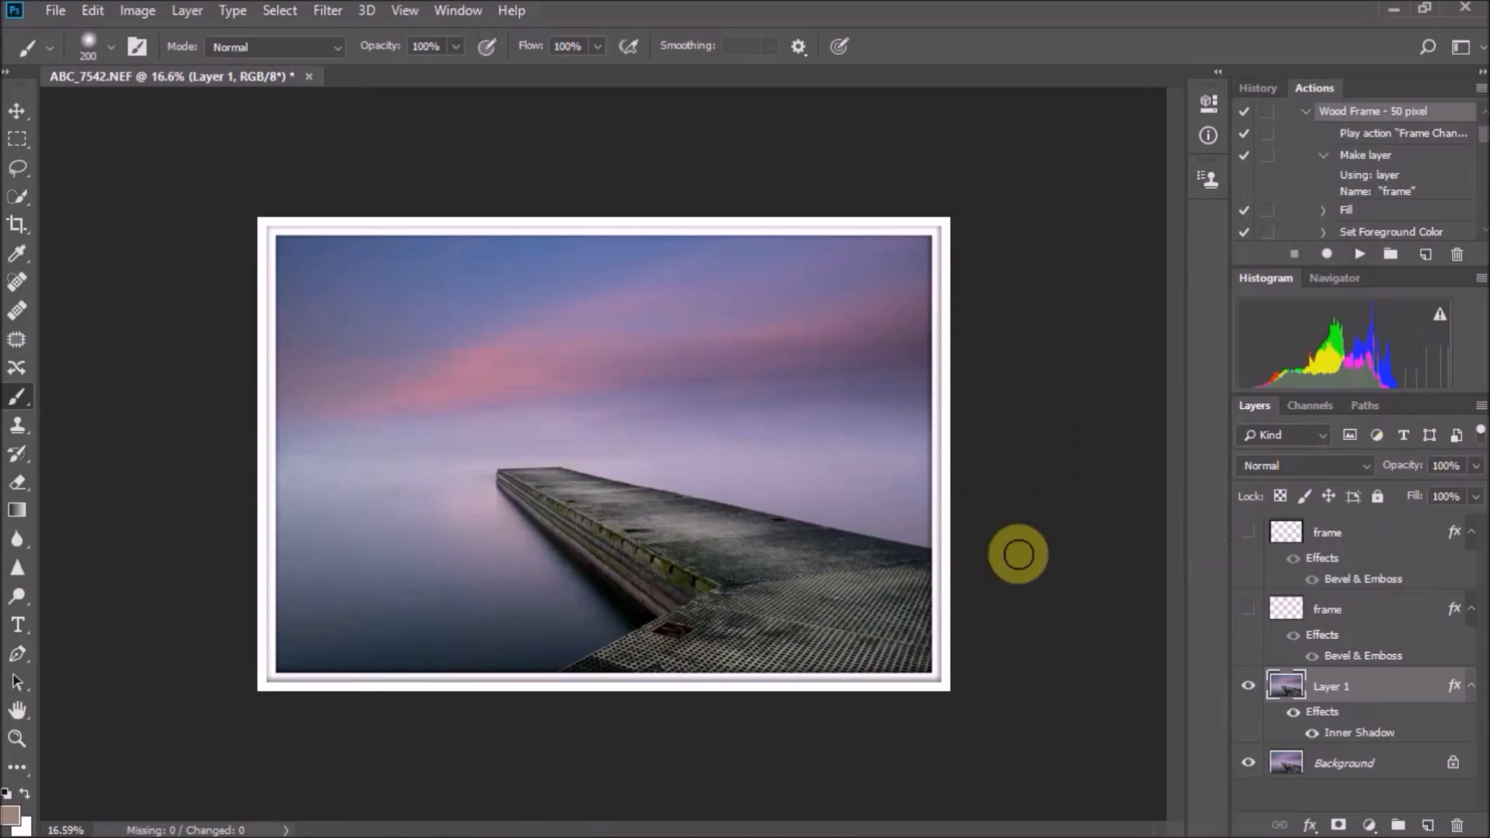
click(1480, 407)
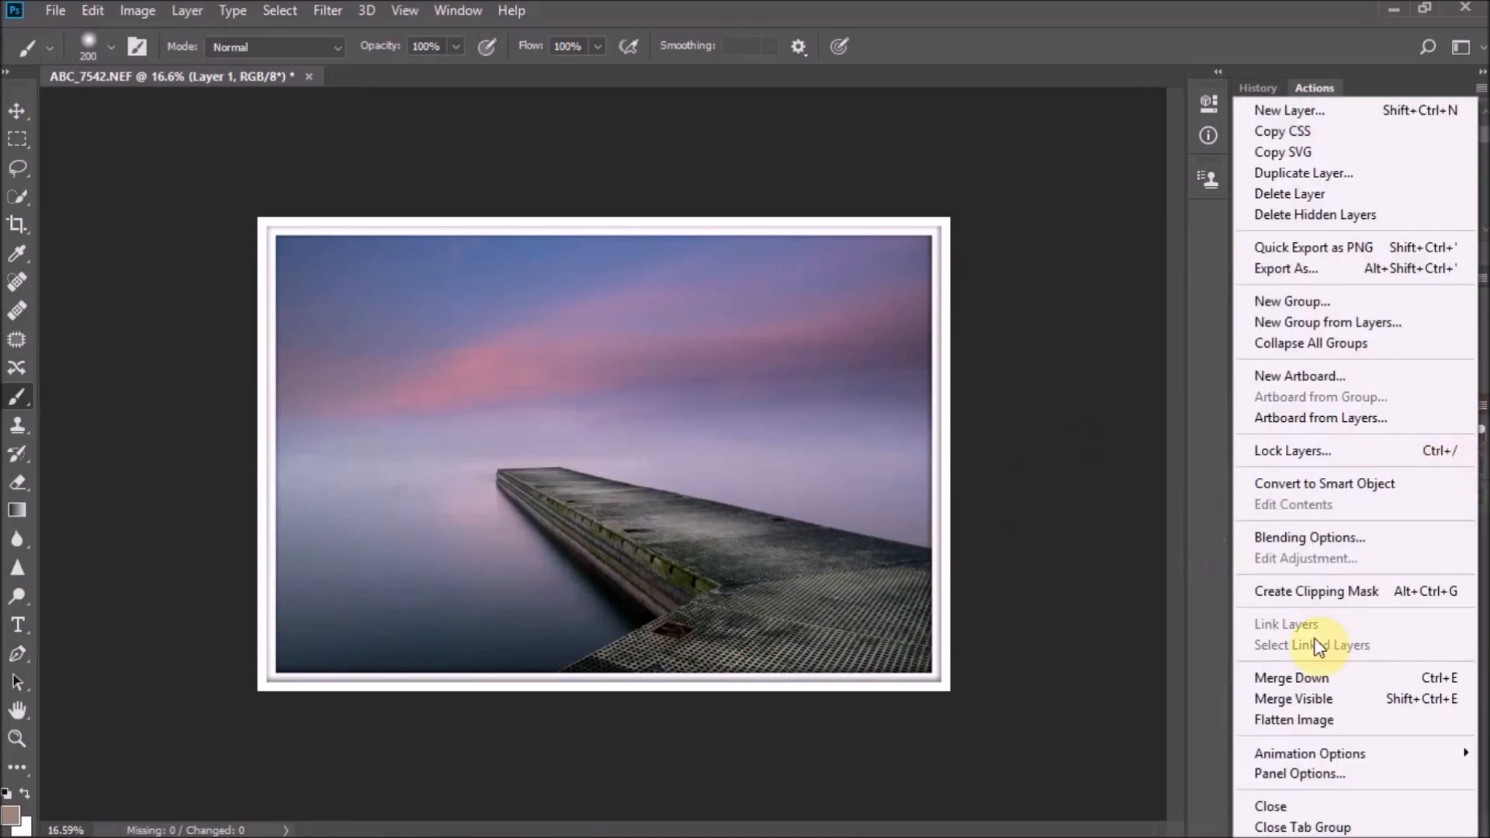
click(1313, 718)
click(645, 329)
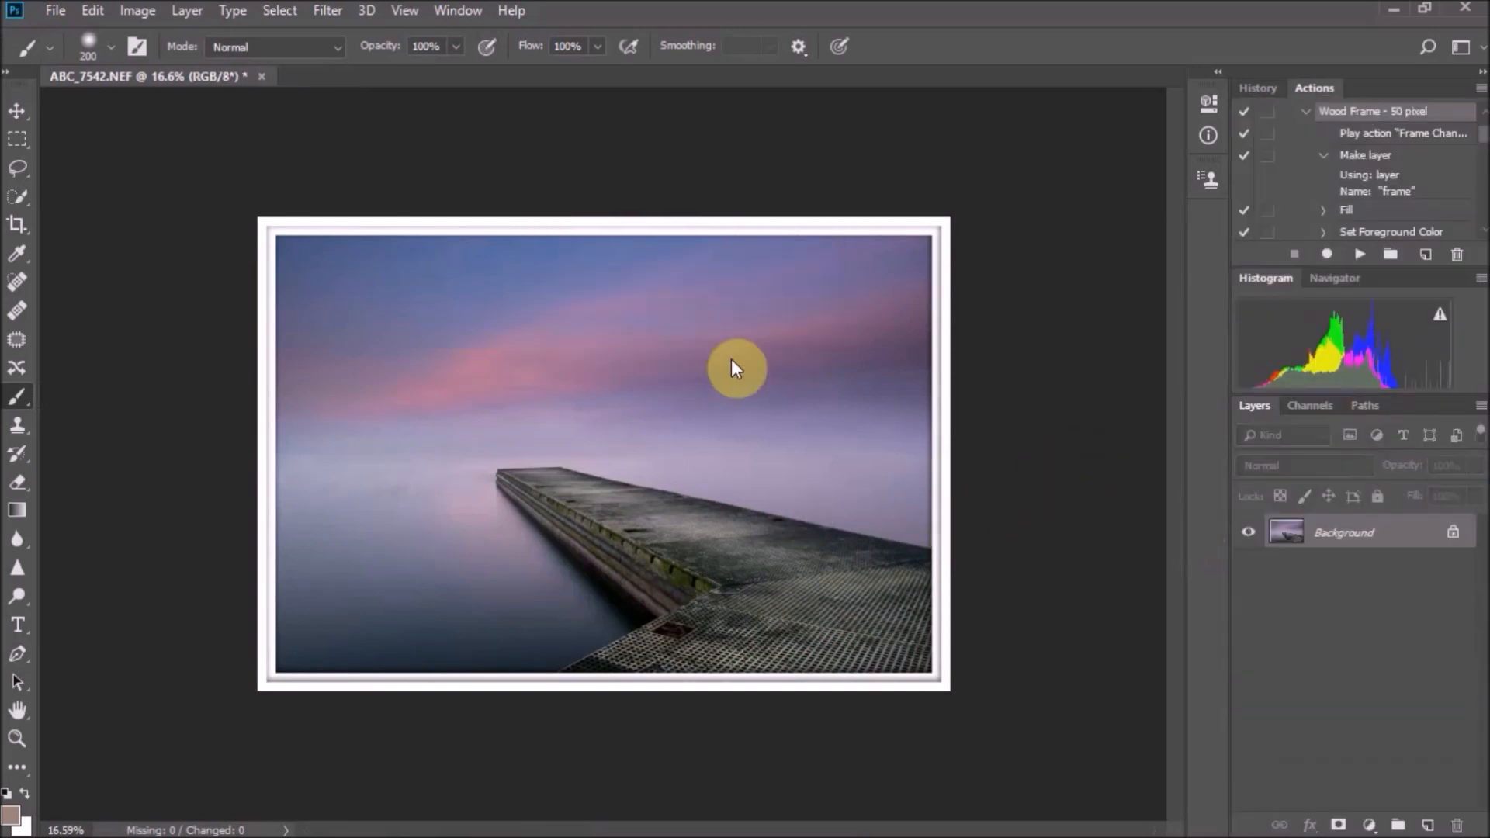
Duplicate the background layer and apply the High Pass filter to the copy with a radius of 3.2 pixels
click(327, 11)
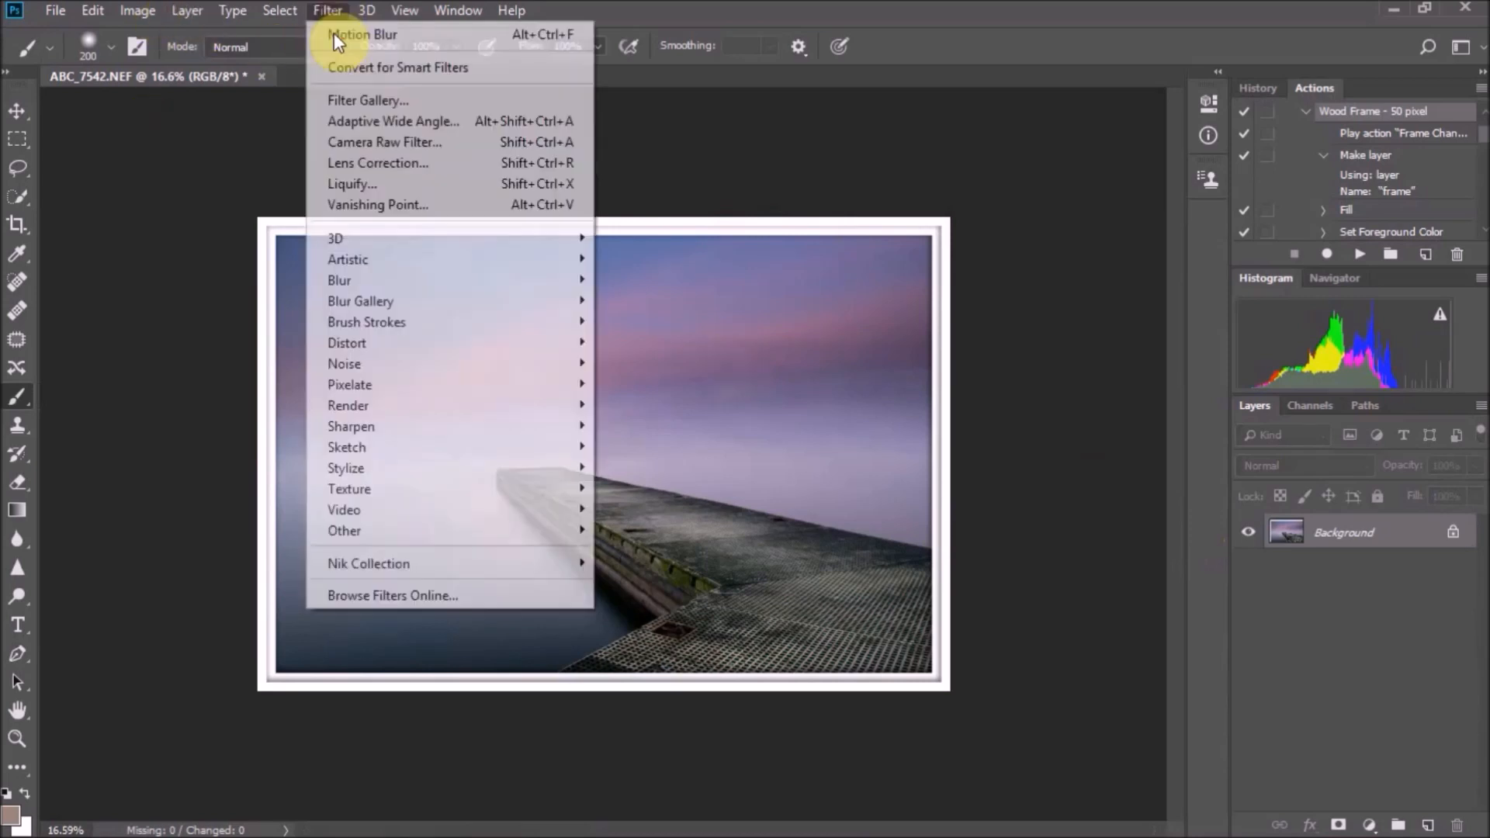
click(961, 467)
key(ctrl+j)
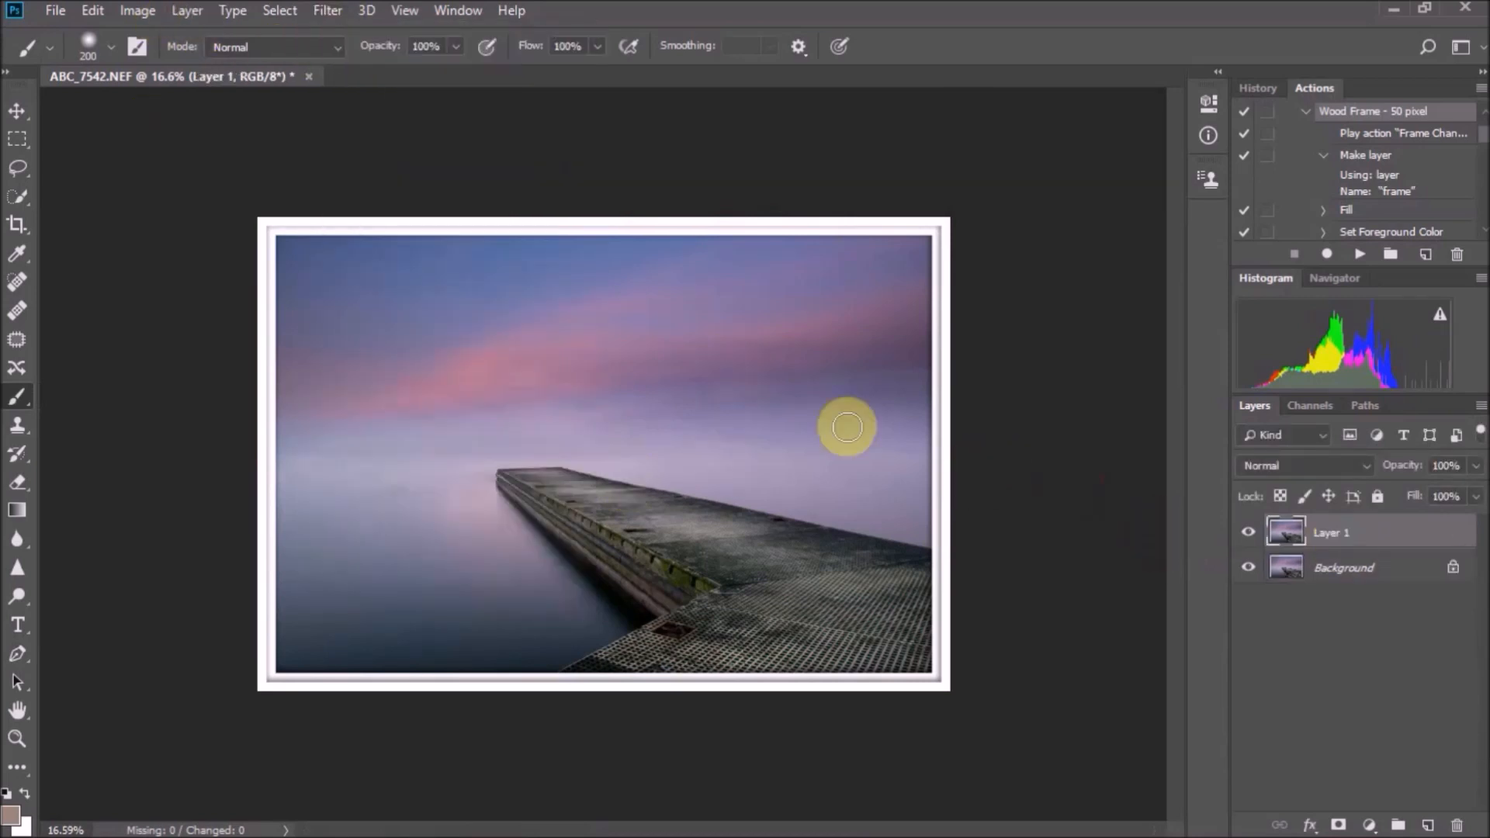
click(342, 11)
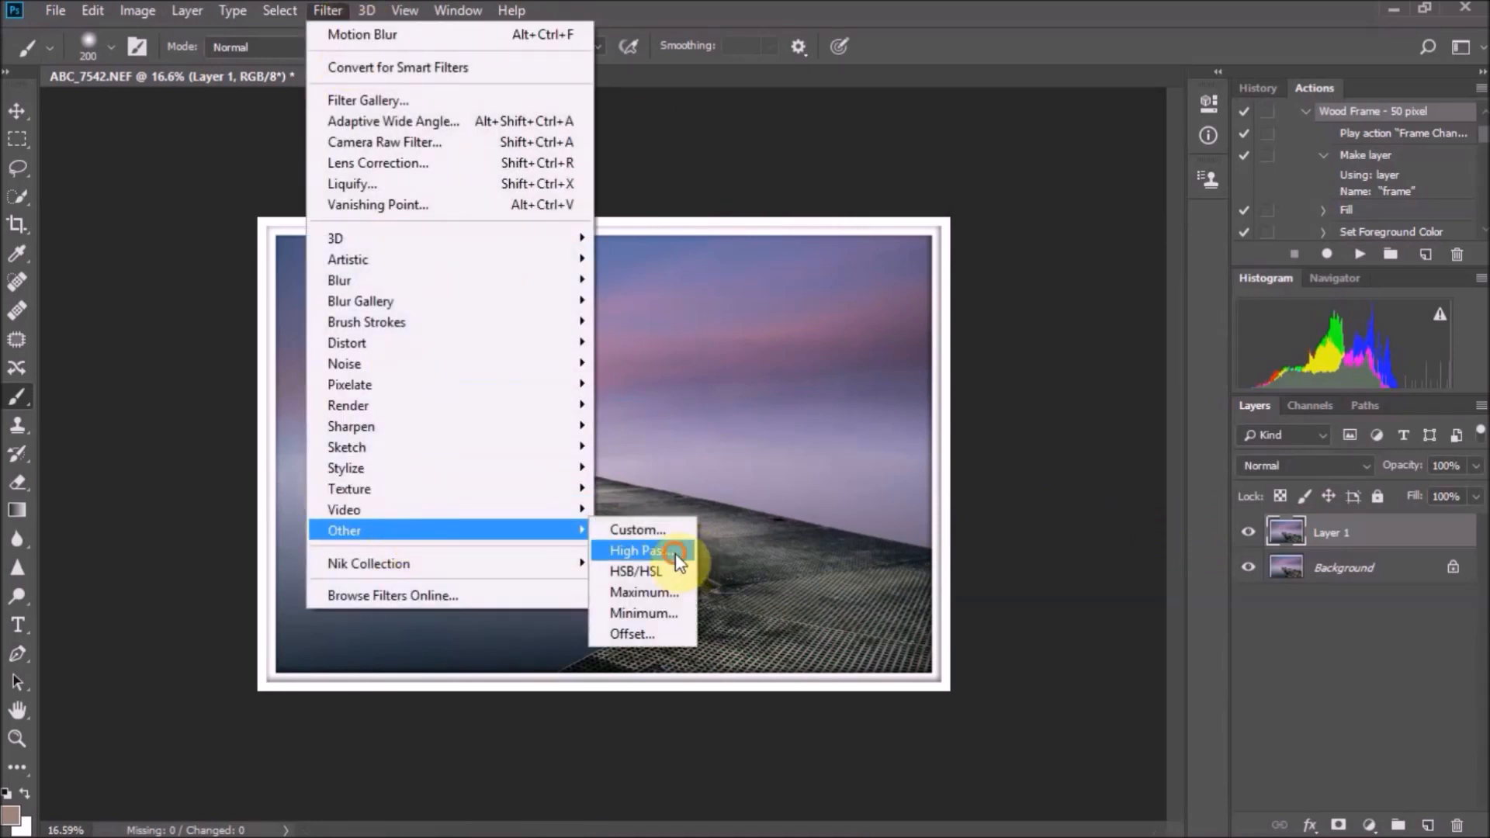
click(690, 549)
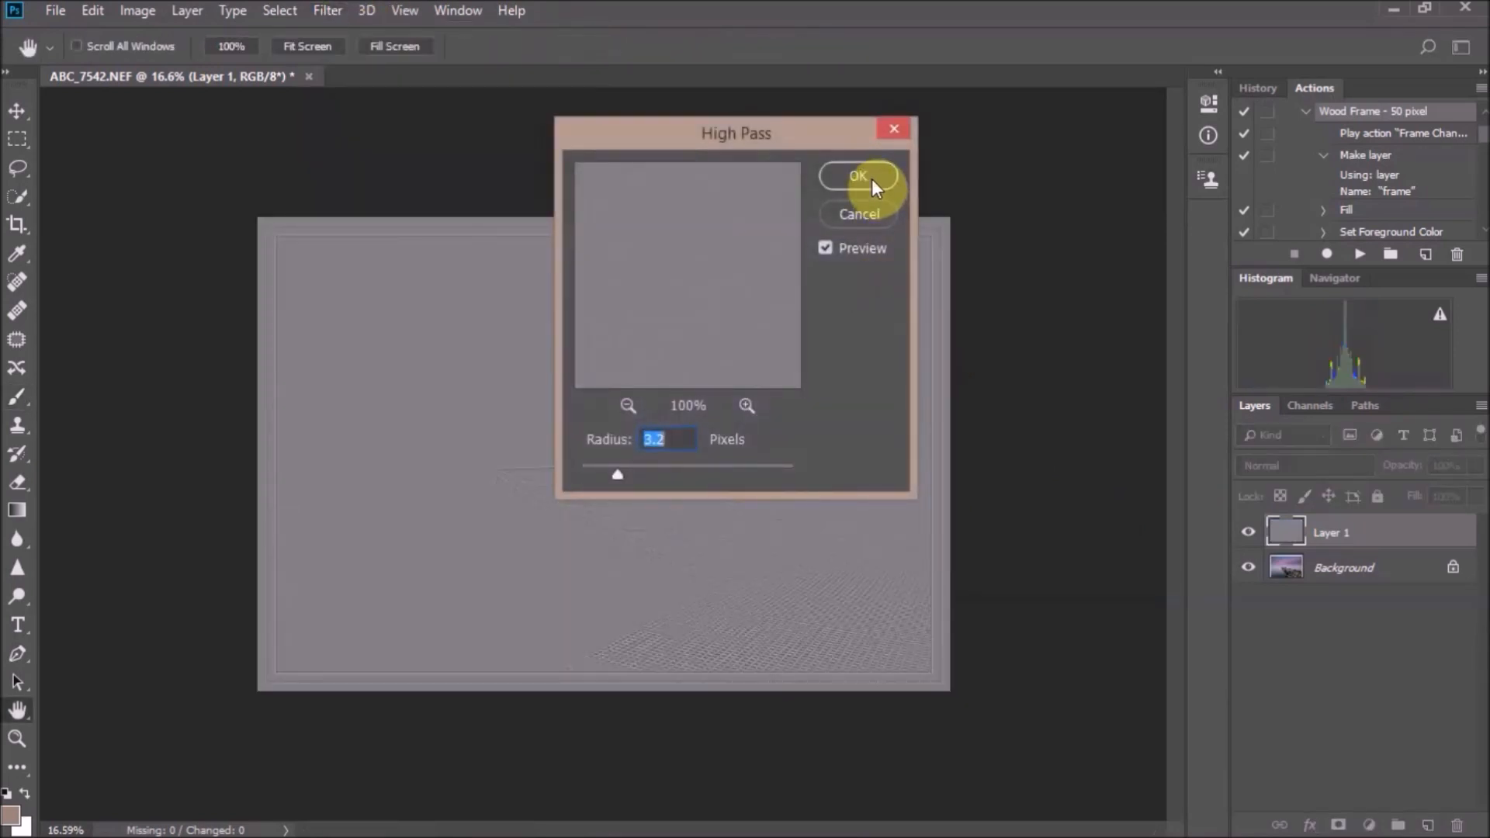
click(858, 176)
key(b)
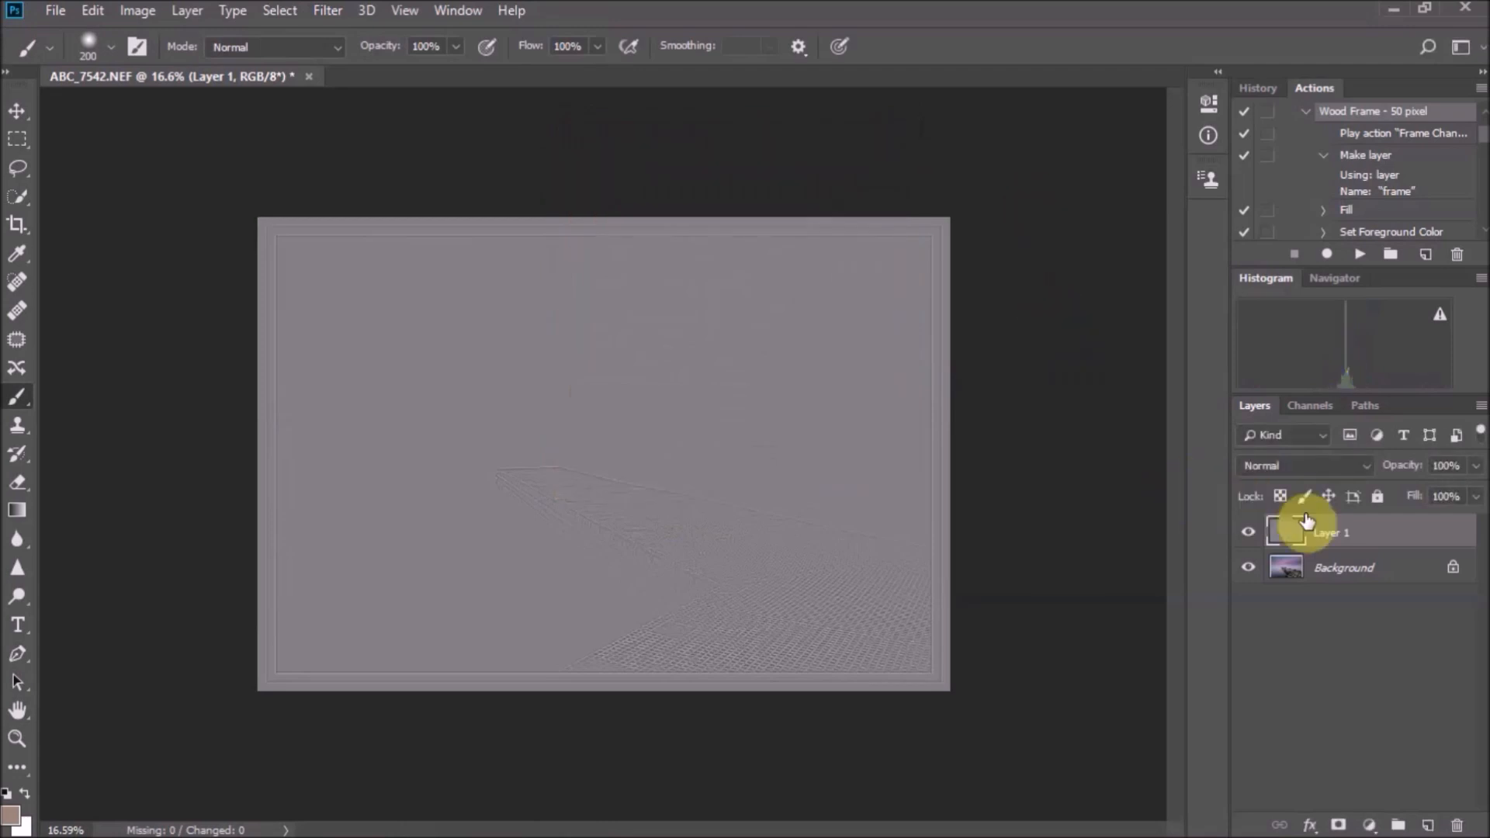
Blend the High Pass layer in Overlay mode at 58% opacity and flatten the image
click(1320, 467)
click(1250, 251)
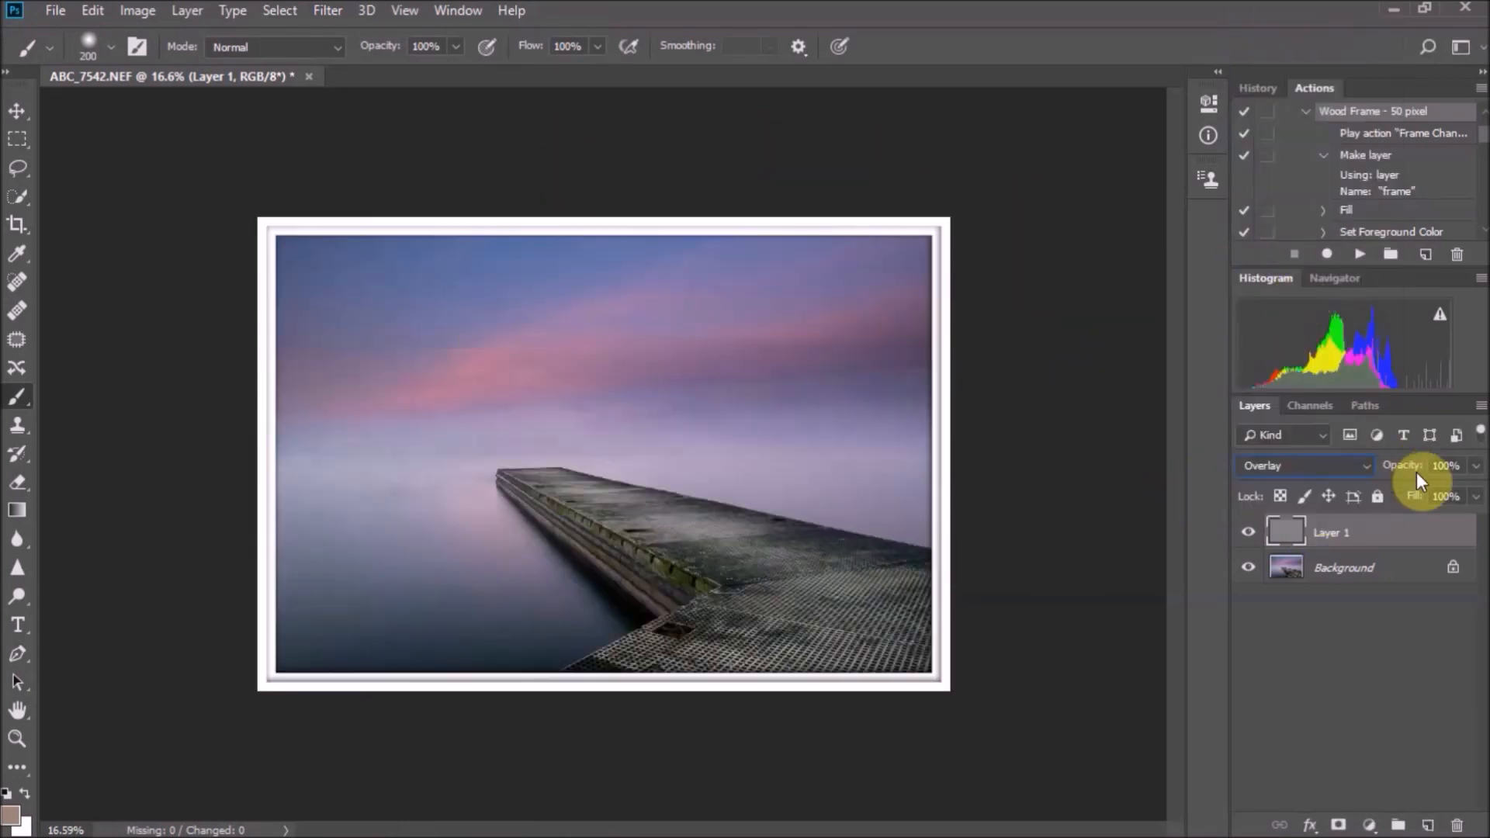
mouse_move(1427, 462)
mouse_down()
mouse_move(1395, 468)
mouse_move(1407, 466)
mouse_up()
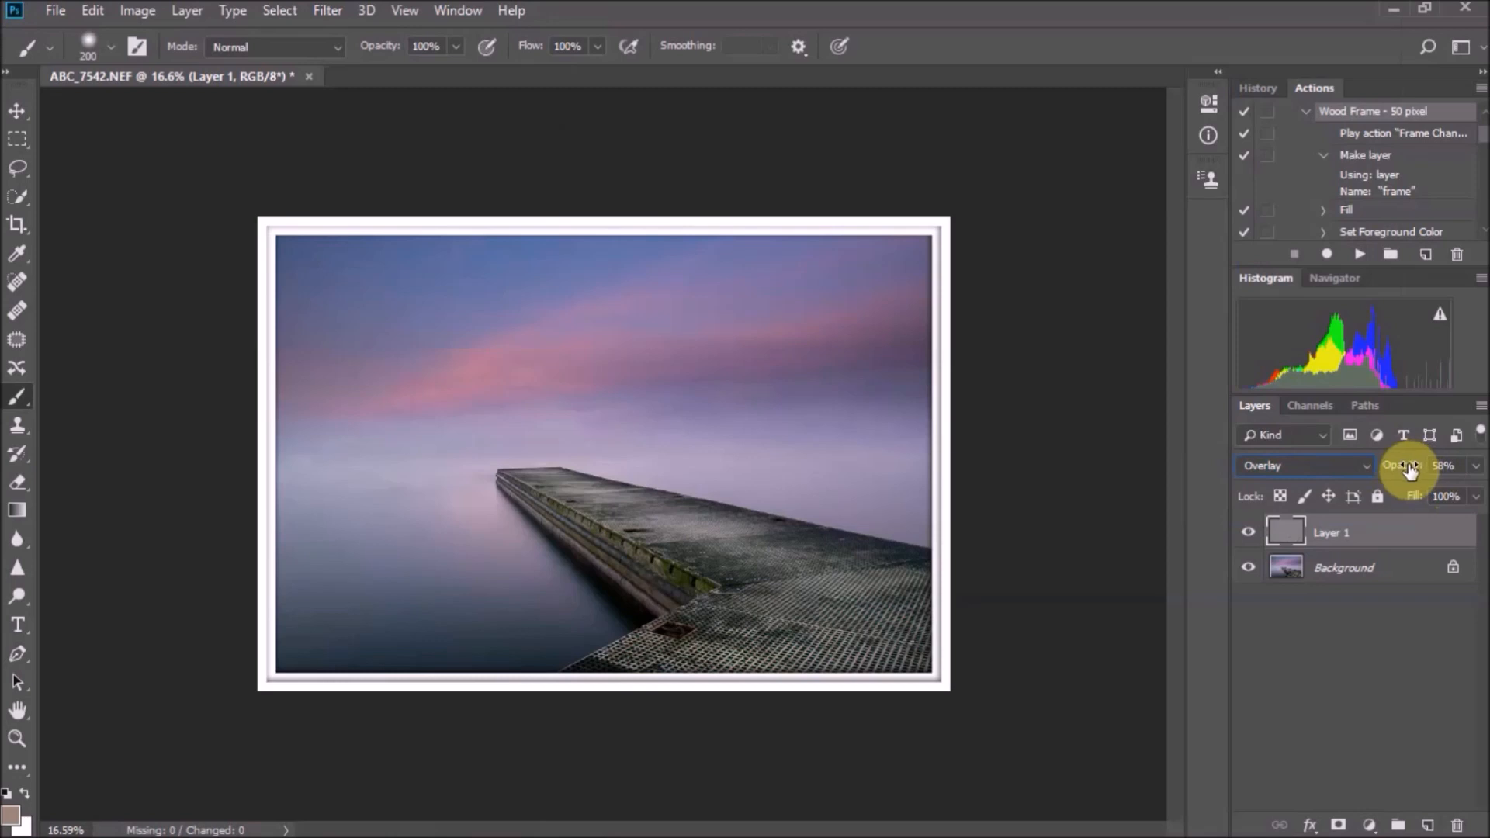
click(1481, 405)
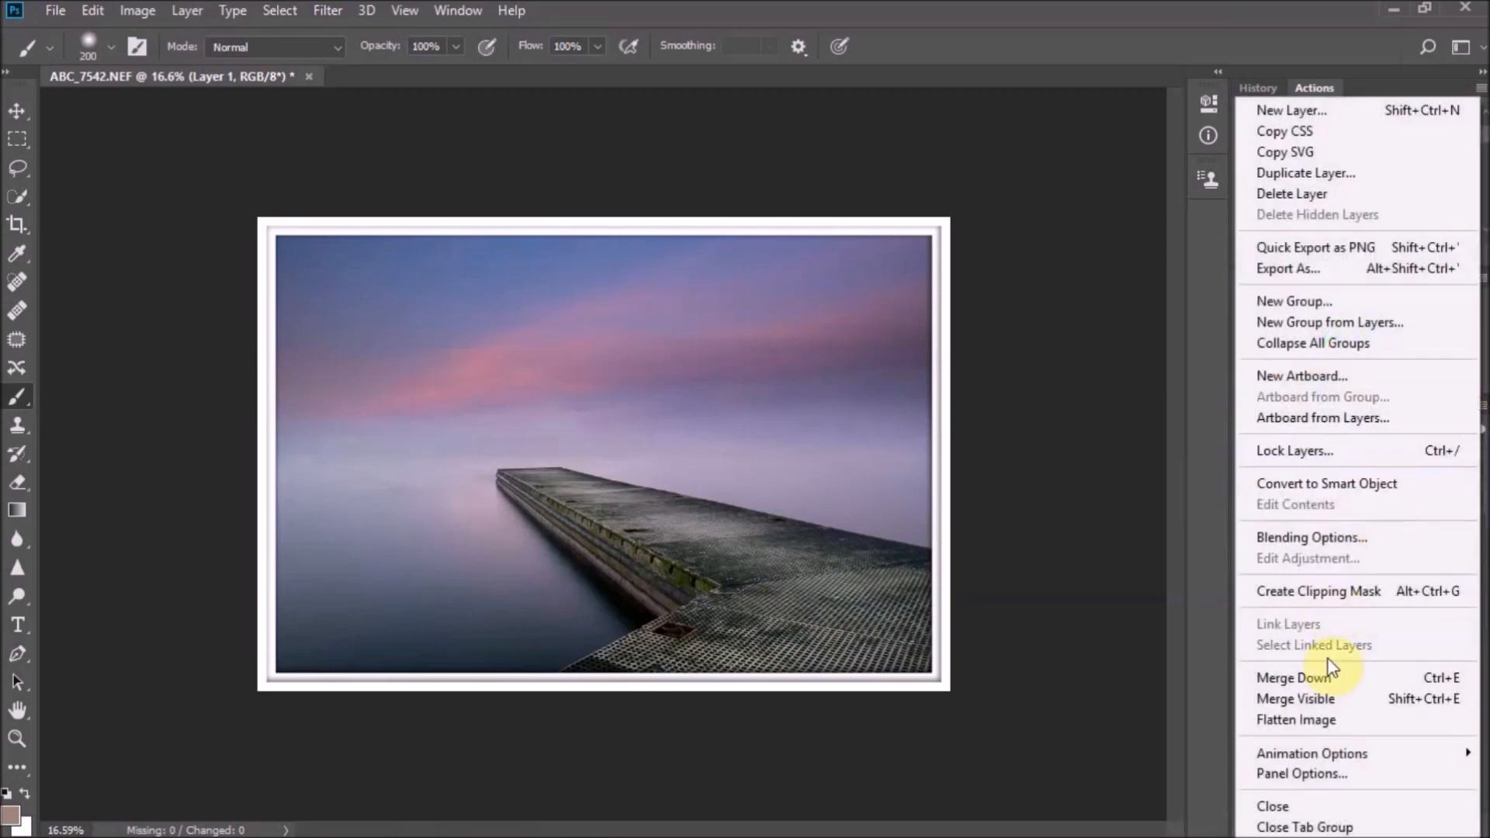
click(1320, 719)
Apply Dfine 2 noise reduction with manual sample areas in the upper-left sky, the upper-middle sky and the haze at the photo's right
click(334, 14)
mouse_move(396, 564)
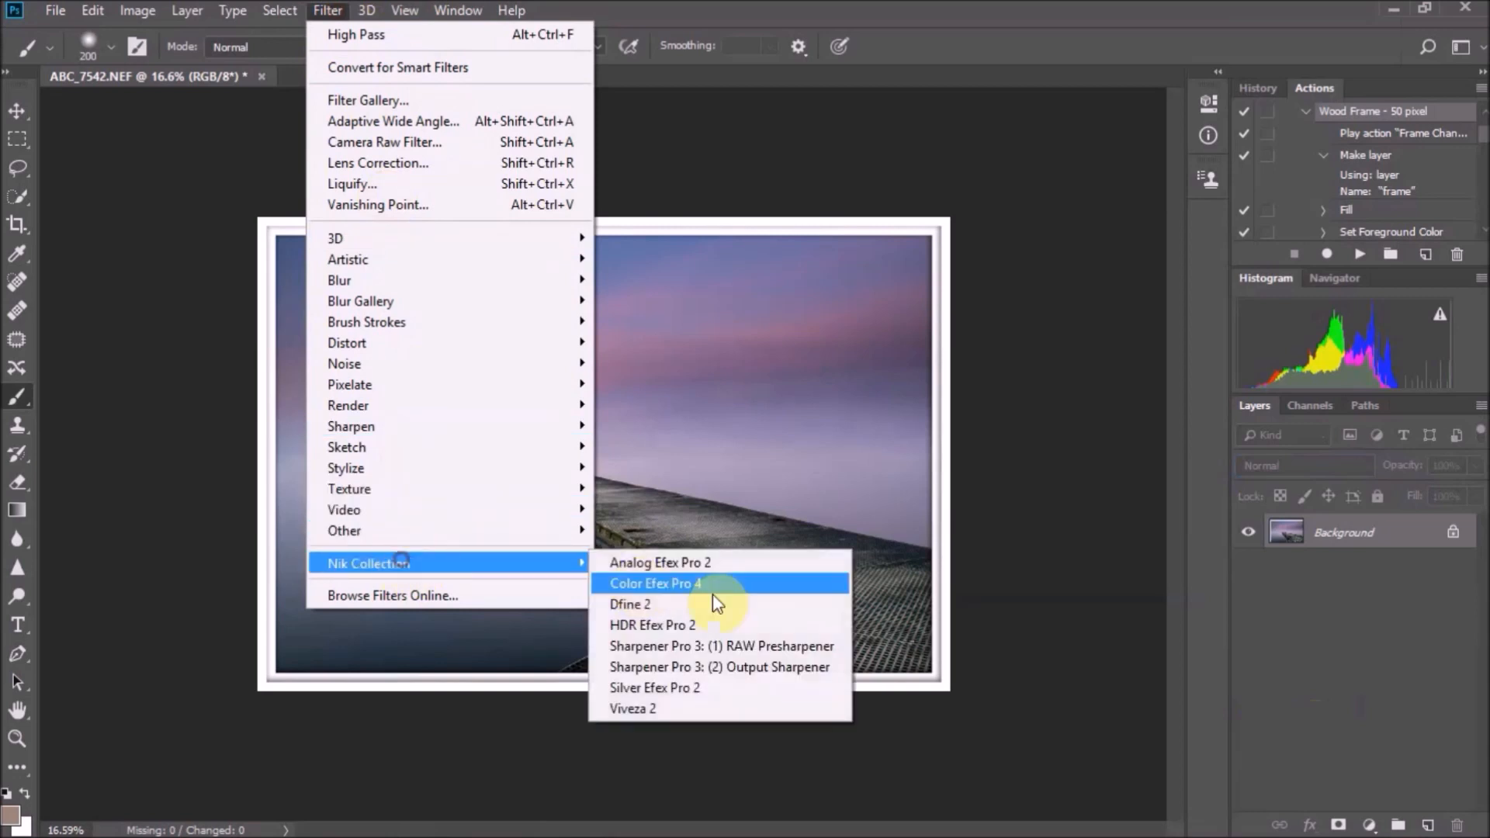
click(708, 604)
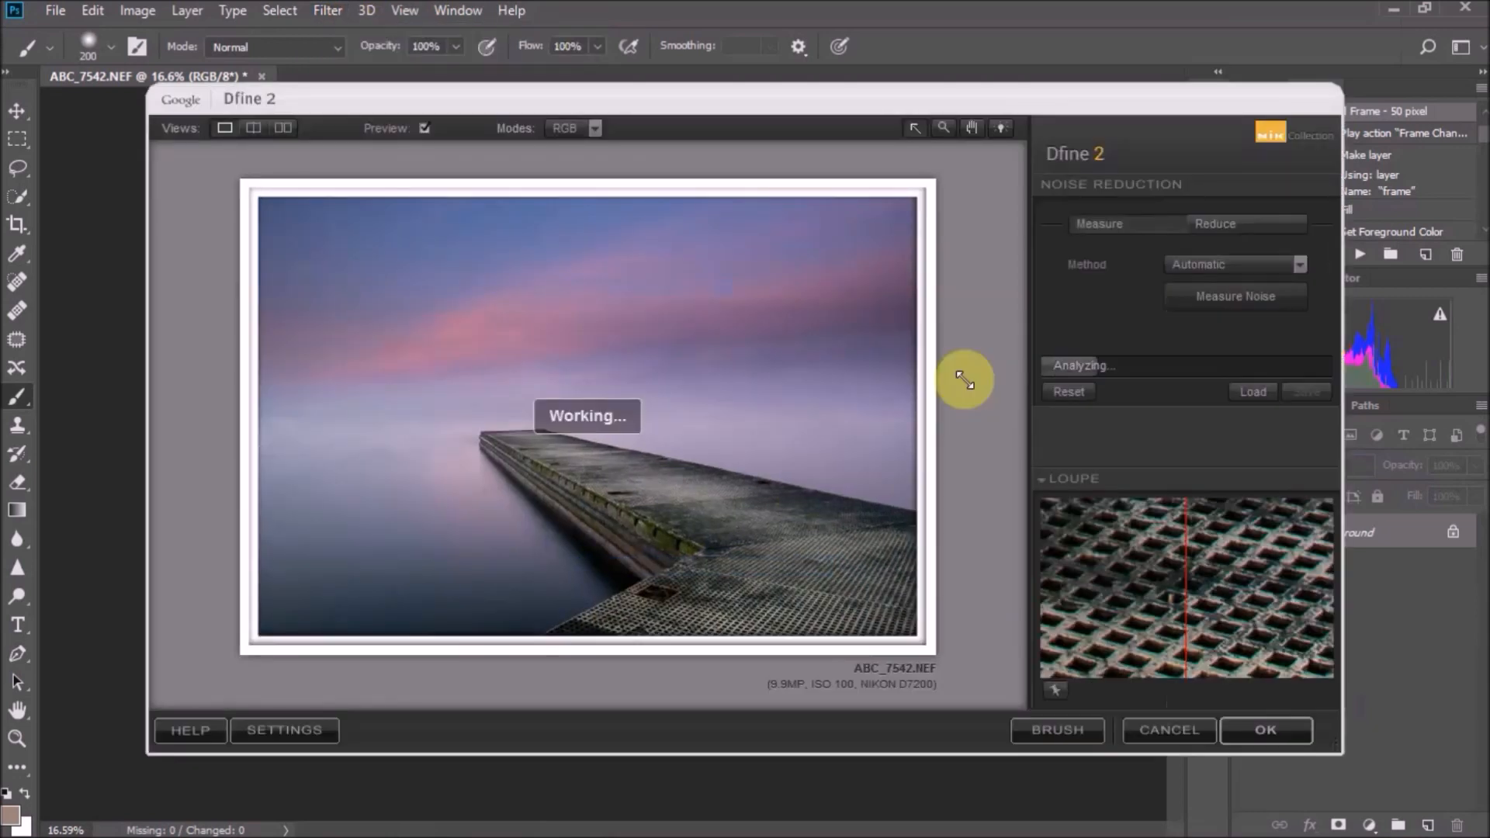
click(861, 388)
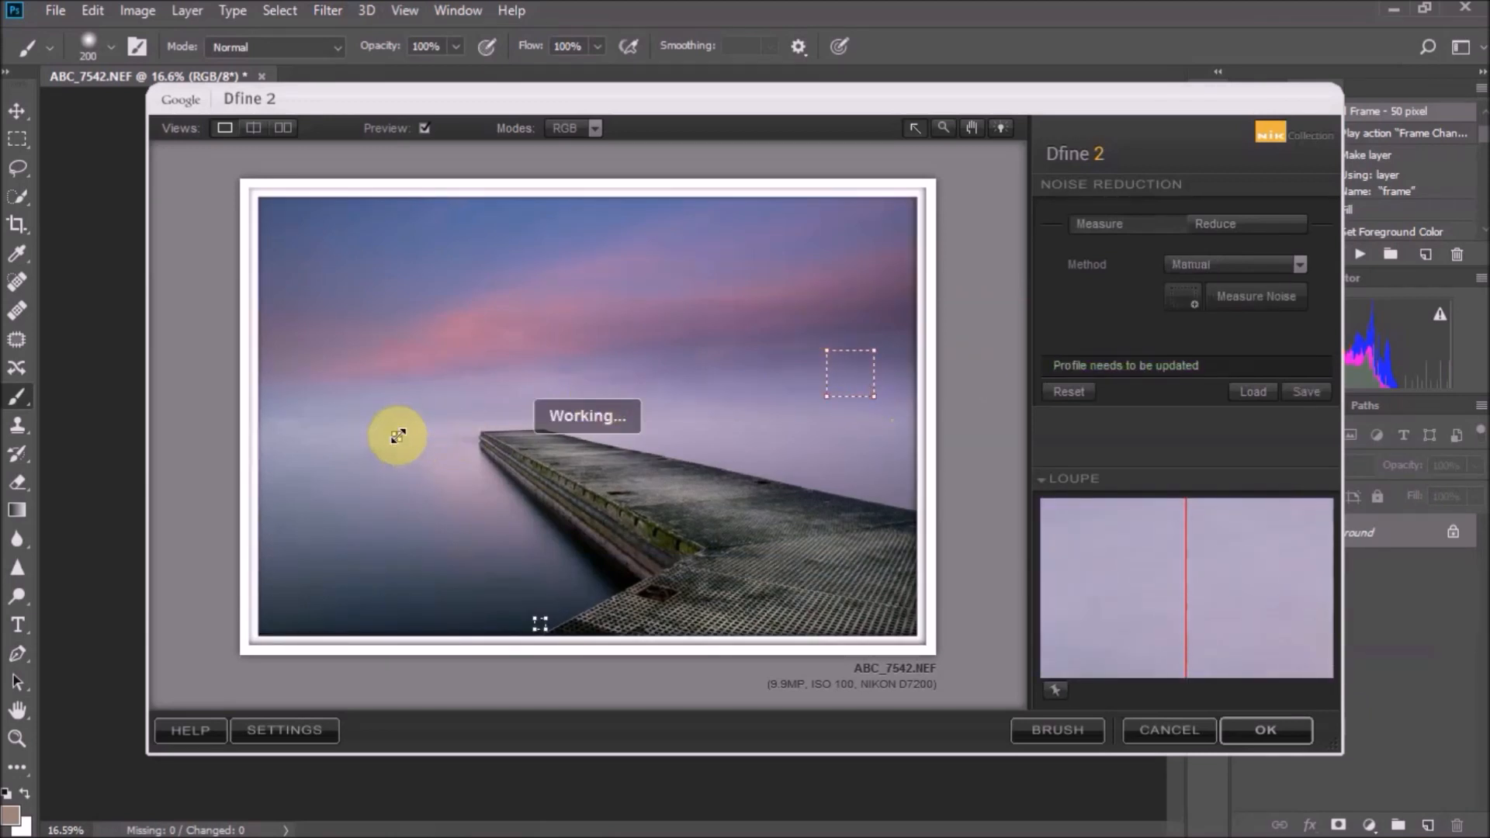
click(405, 418)
drag(406, 418, 307, 253)
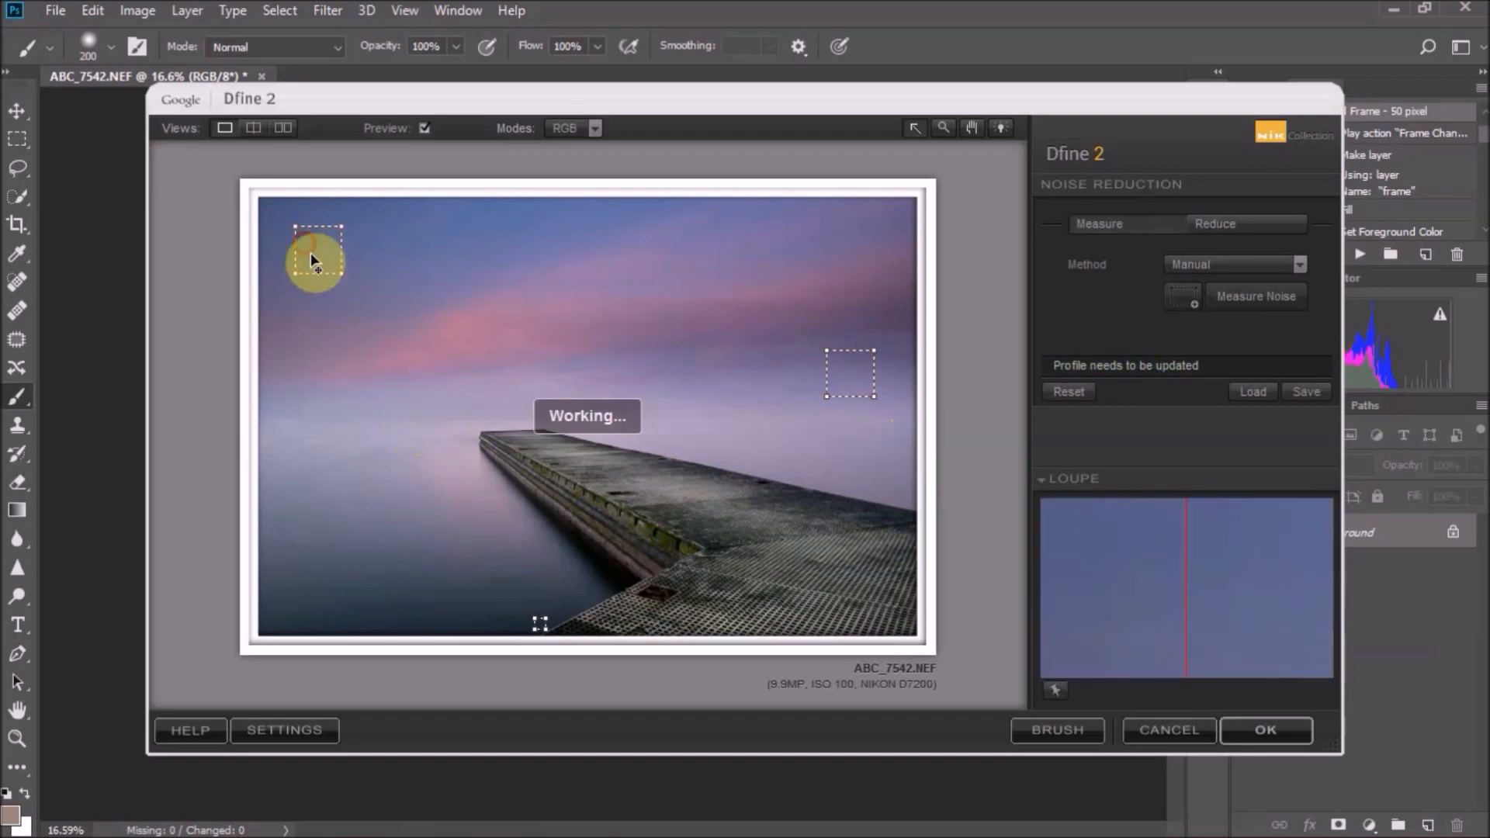
mouse_move(545, 618)
mouse_down()
mouse_move(542, 590)
mouse_move(603, 549)
mouse_up()
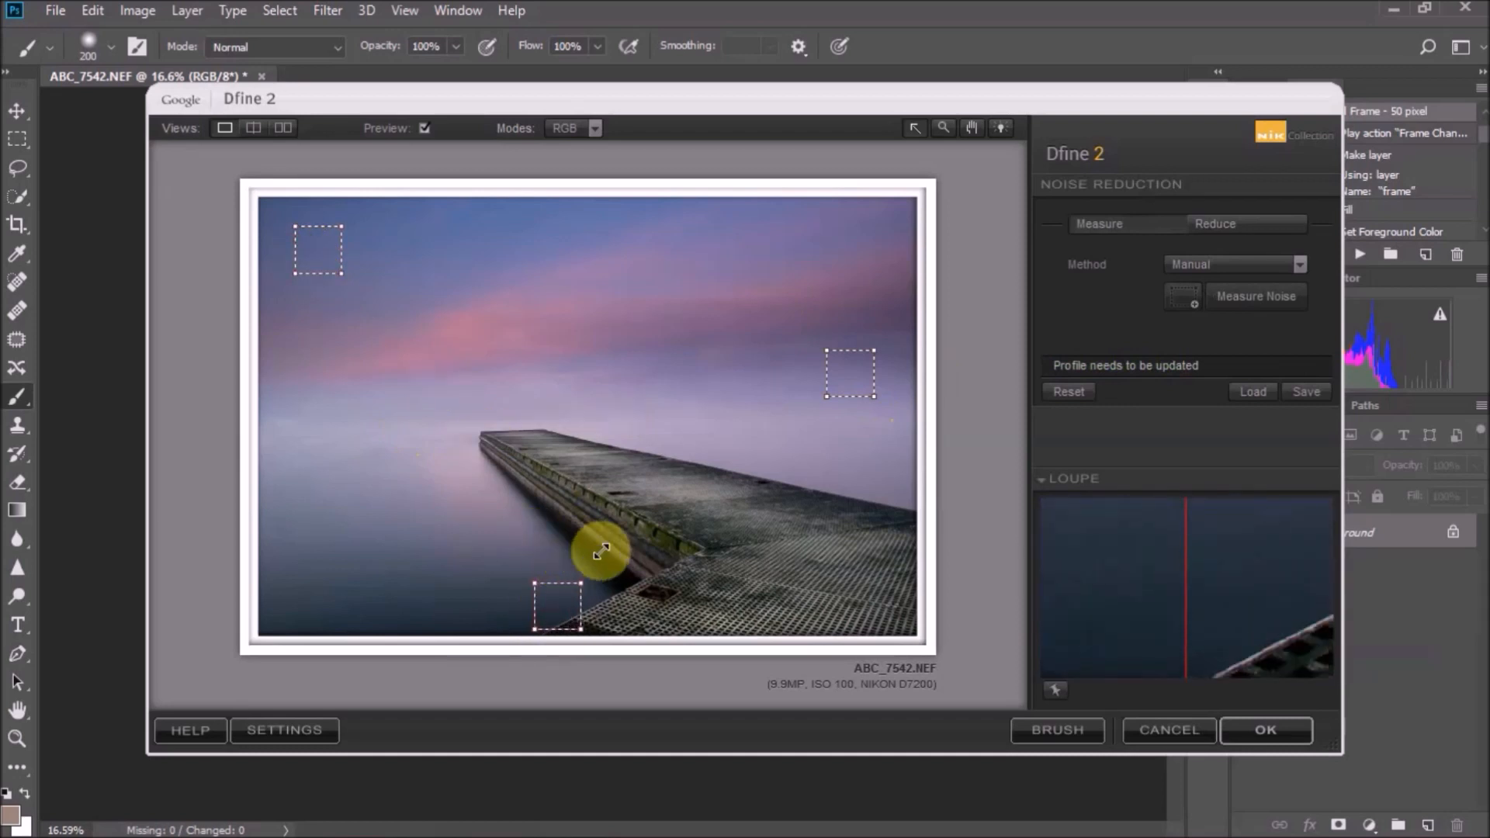
mouse_move(563, 596)
mouse_down()
mouse_move(539, 394)
mouse_move(599, 244)
mouse_up()
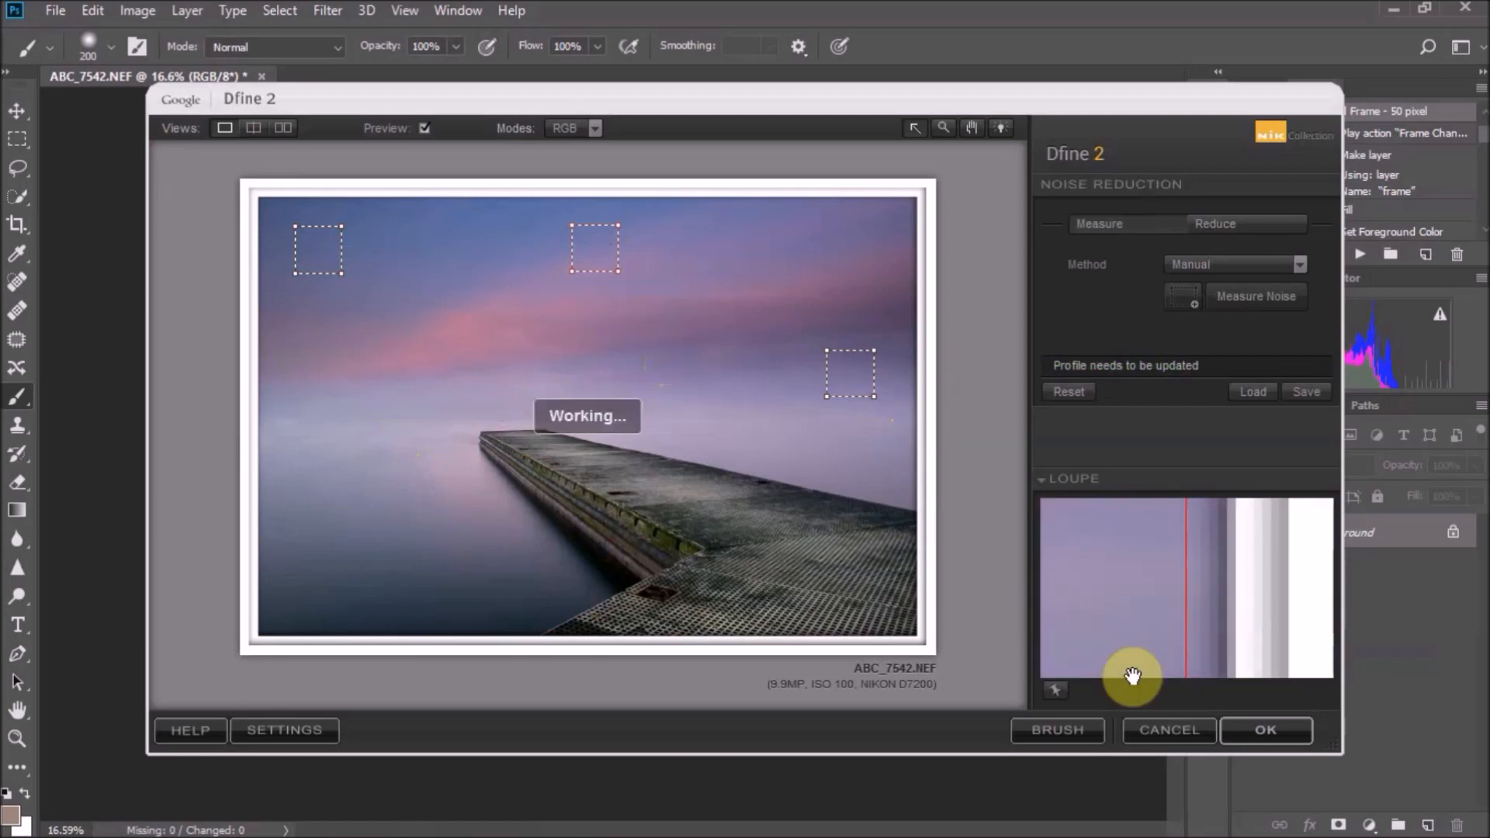
click(1225, 731)
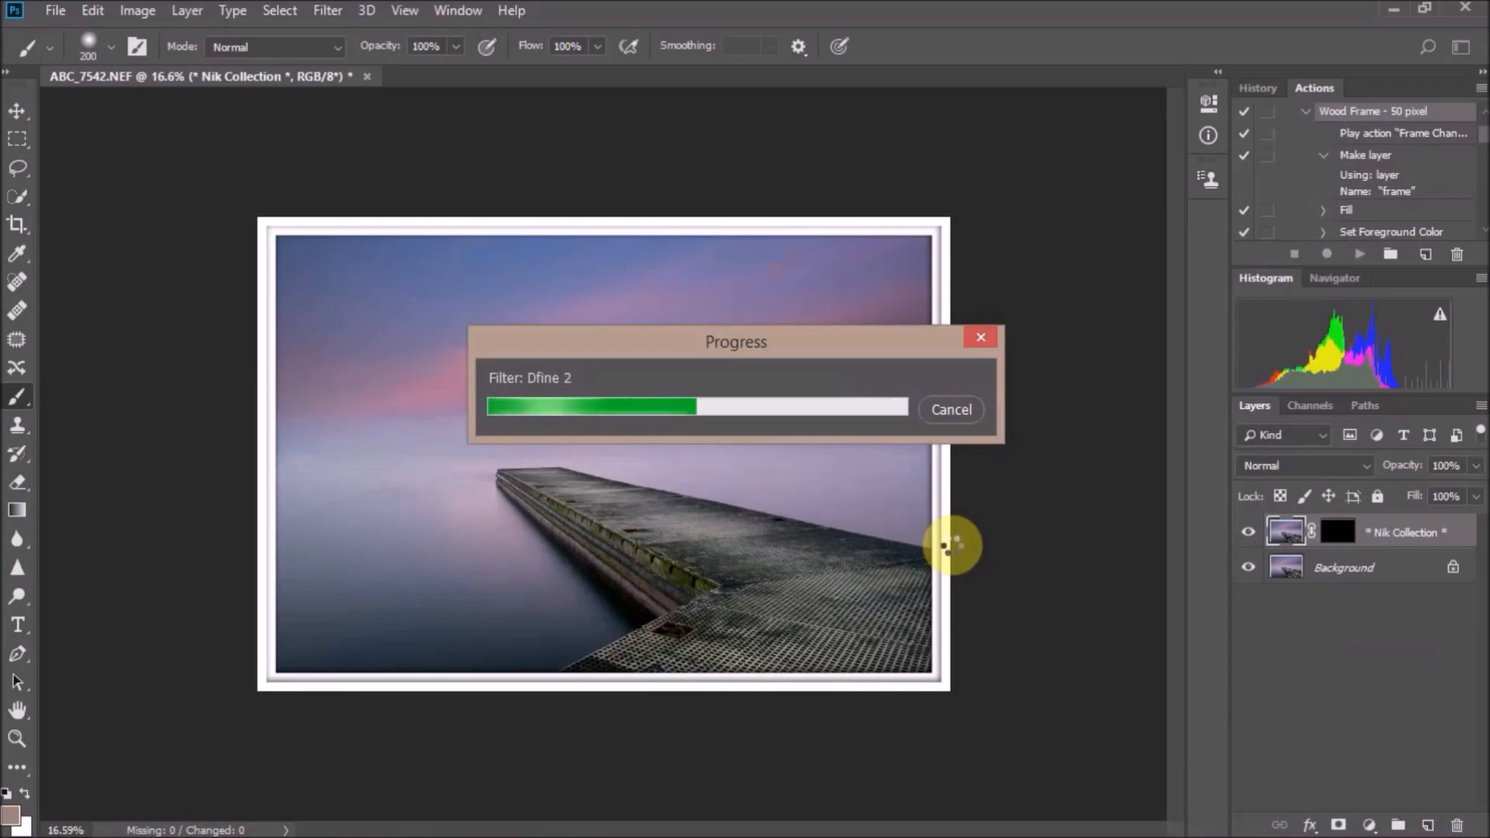
Check the noise-reduced pier and sky up close, and flatten the image
scroll(811, 462, up, 3)
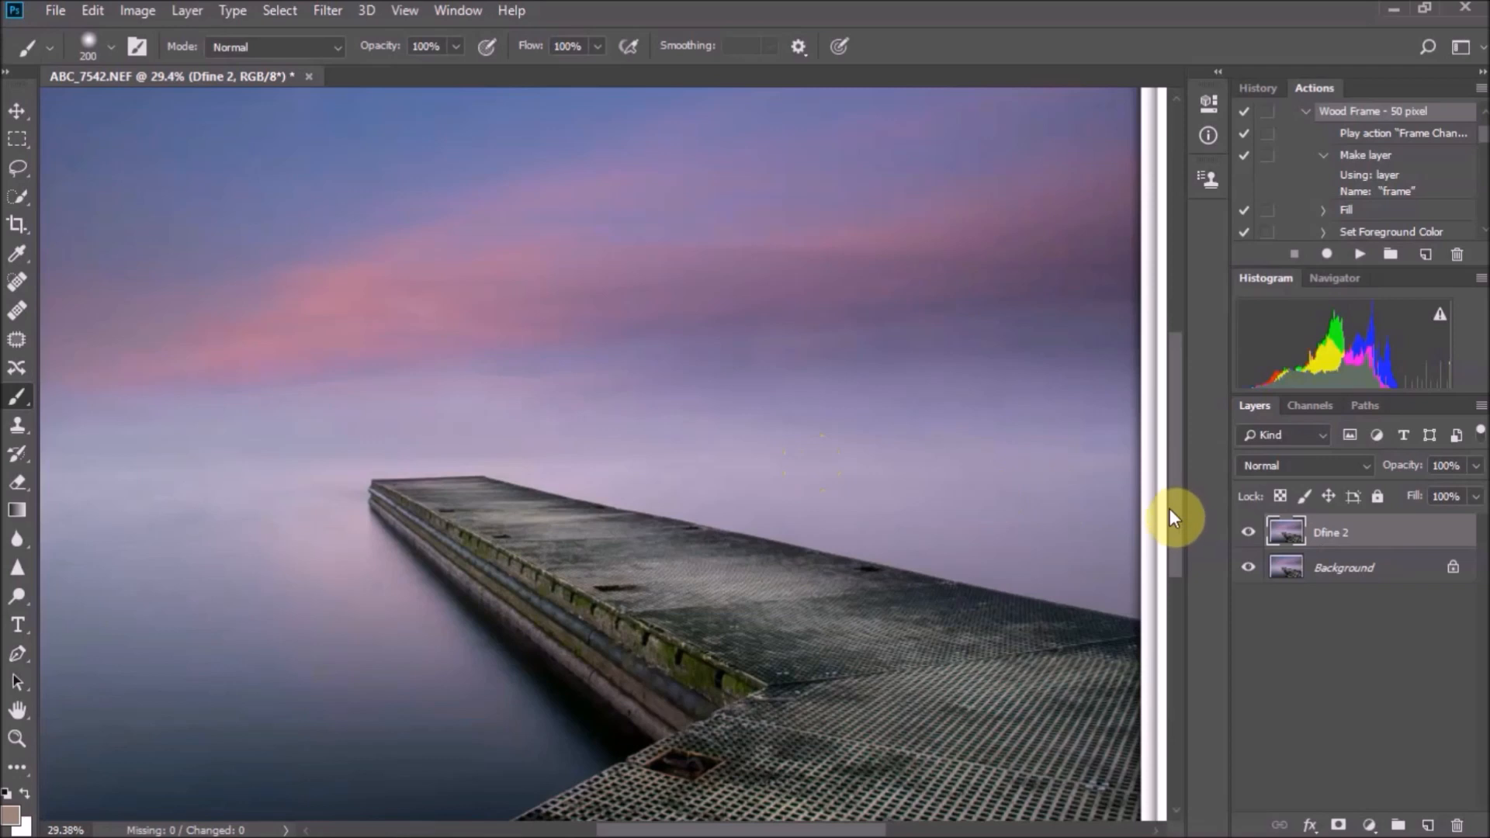
drag(1179, 508, 1330, 521)
click(1481, 406)
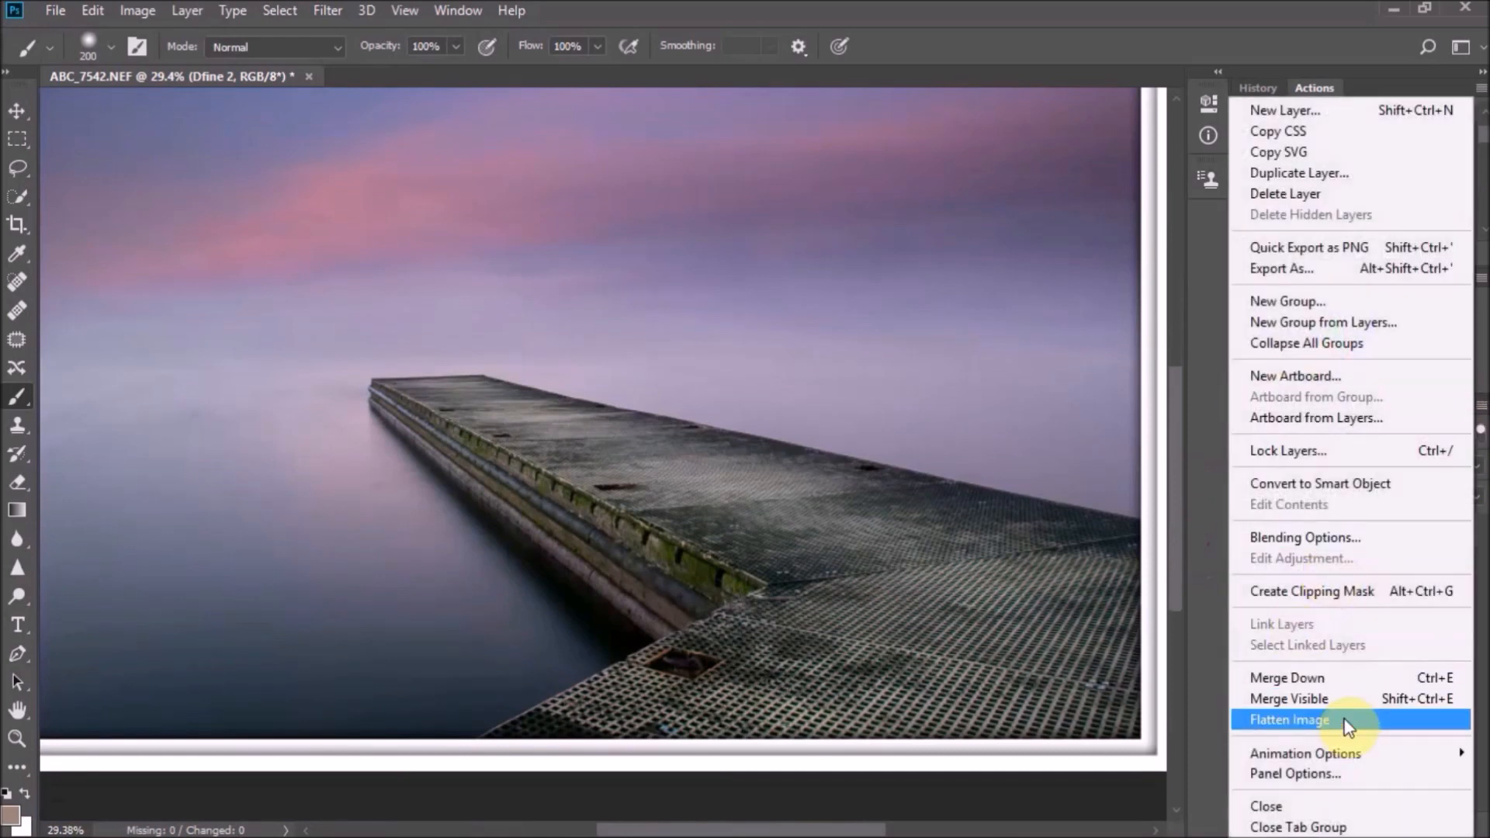
click(1320, 719)
key(ctrl+minus)
key(ctrl+minus)
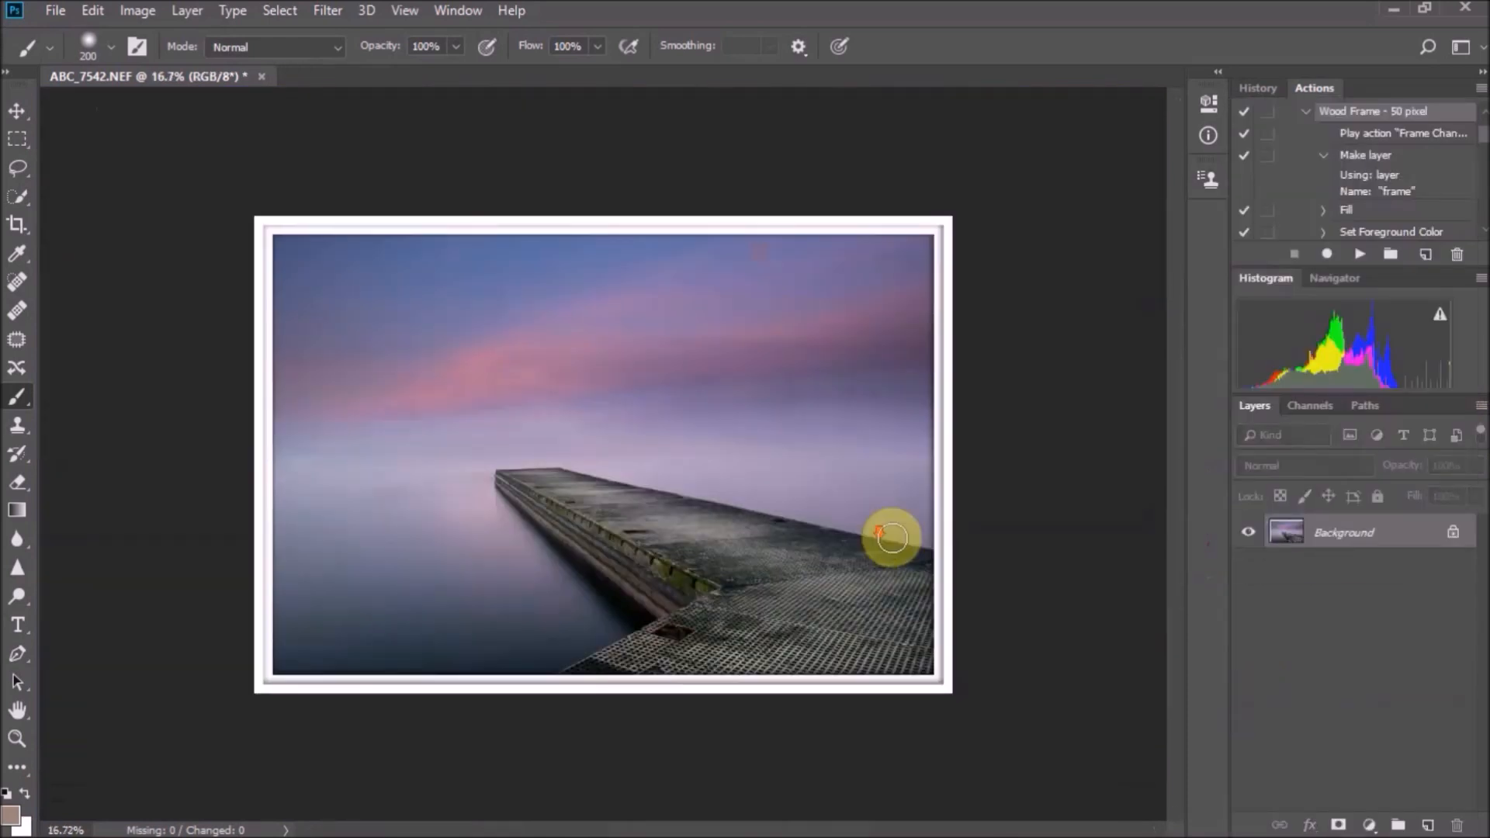
Start a white text with a © symbol in the photo's upper-left corner and set its size to 24 pt
click(28, 791)
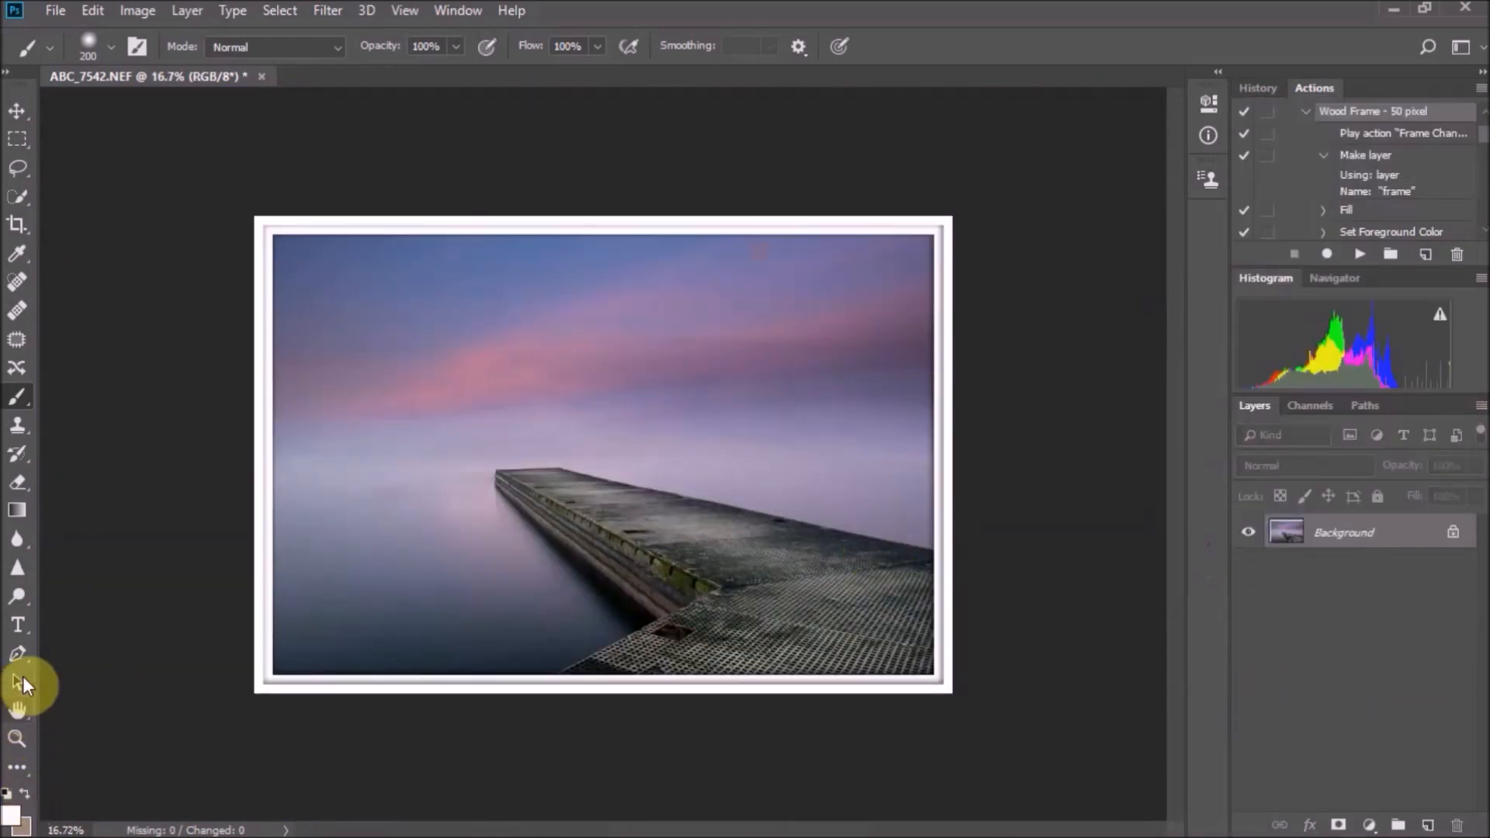
click(16, 627)
click(288, 264)
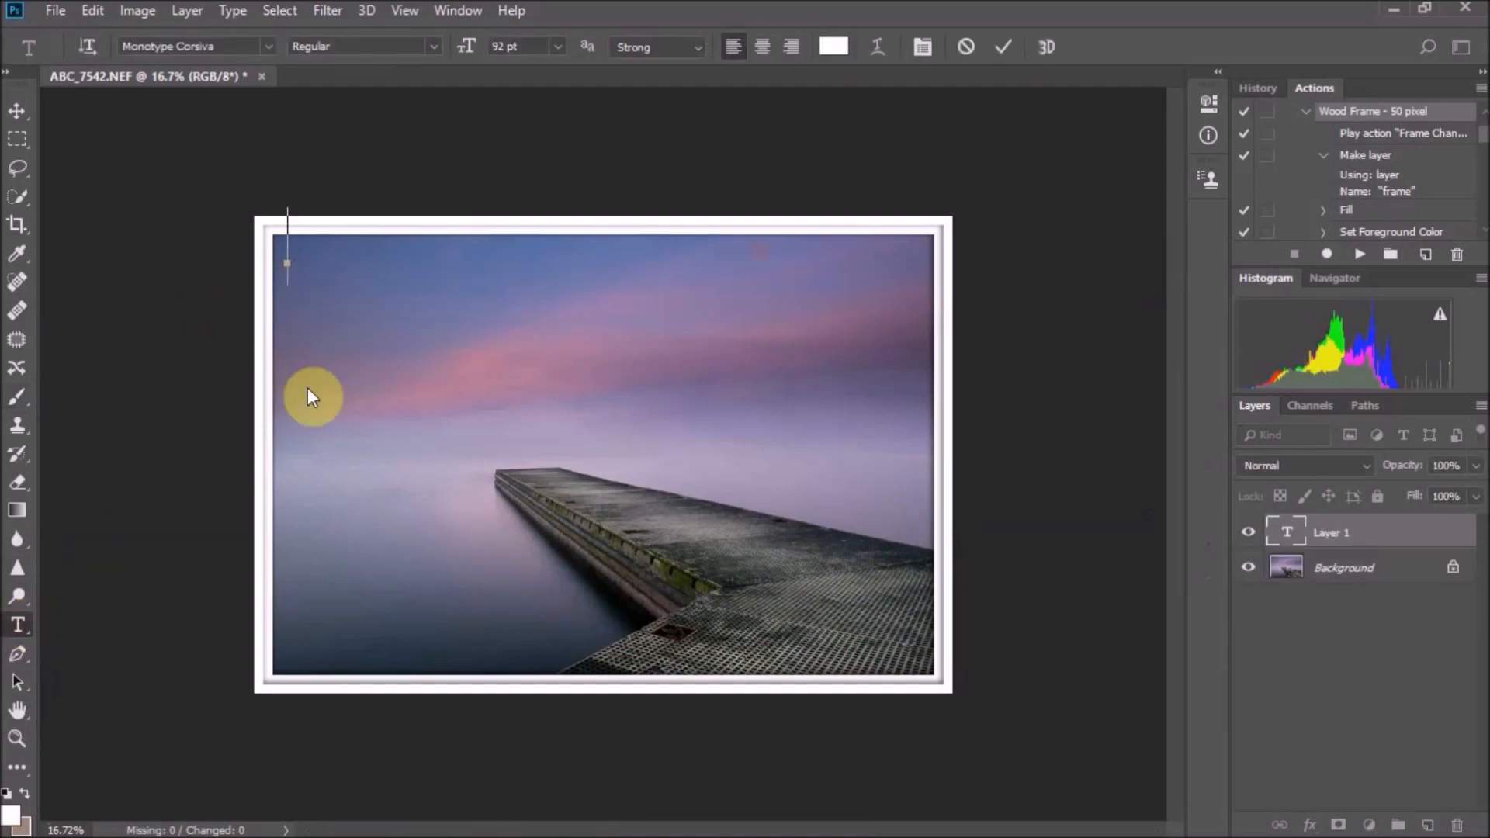
text(©)
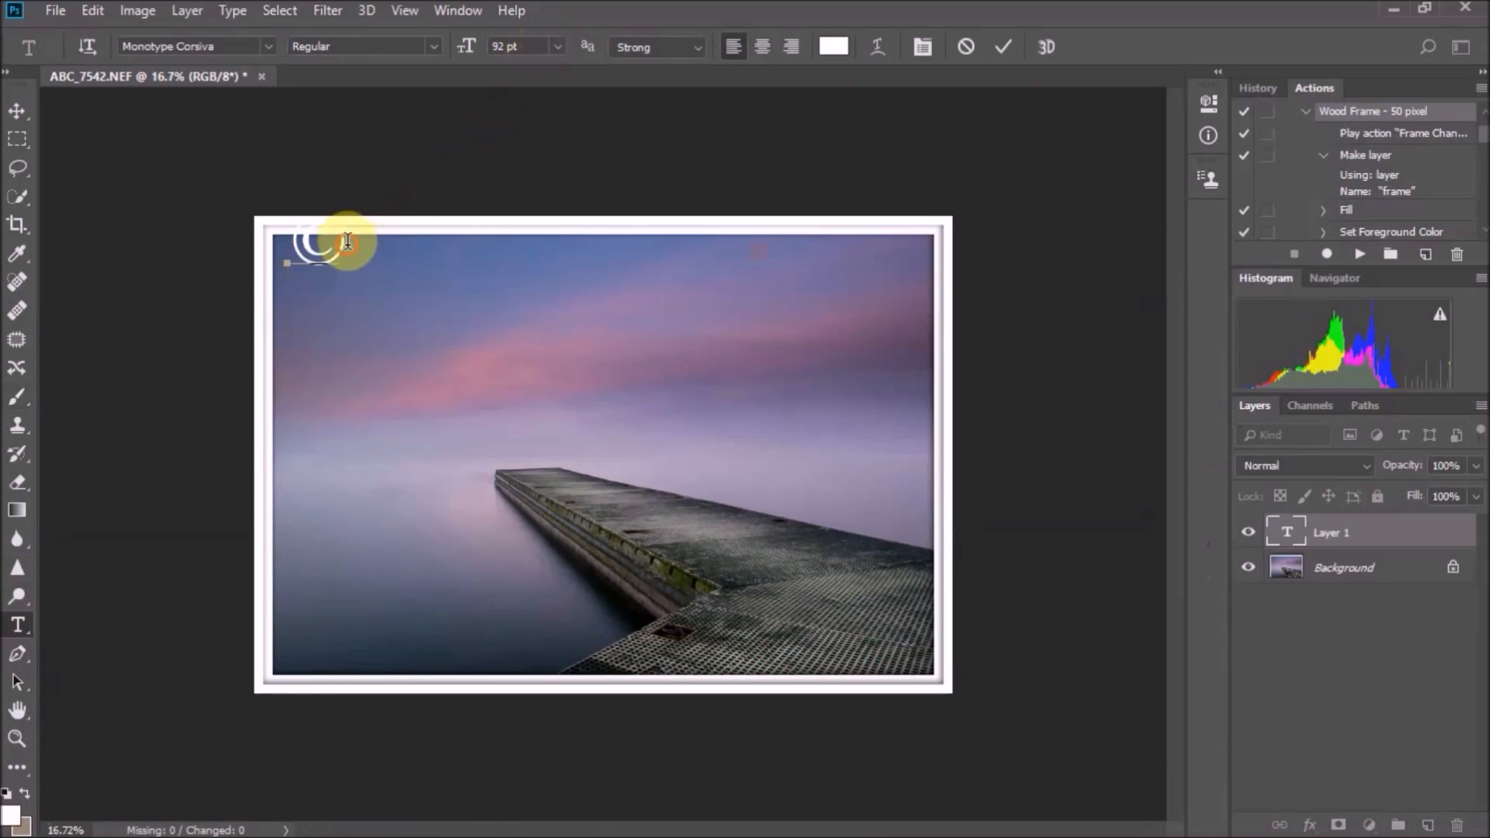
drag(336, 232, 302, 235)
click(558, 46)
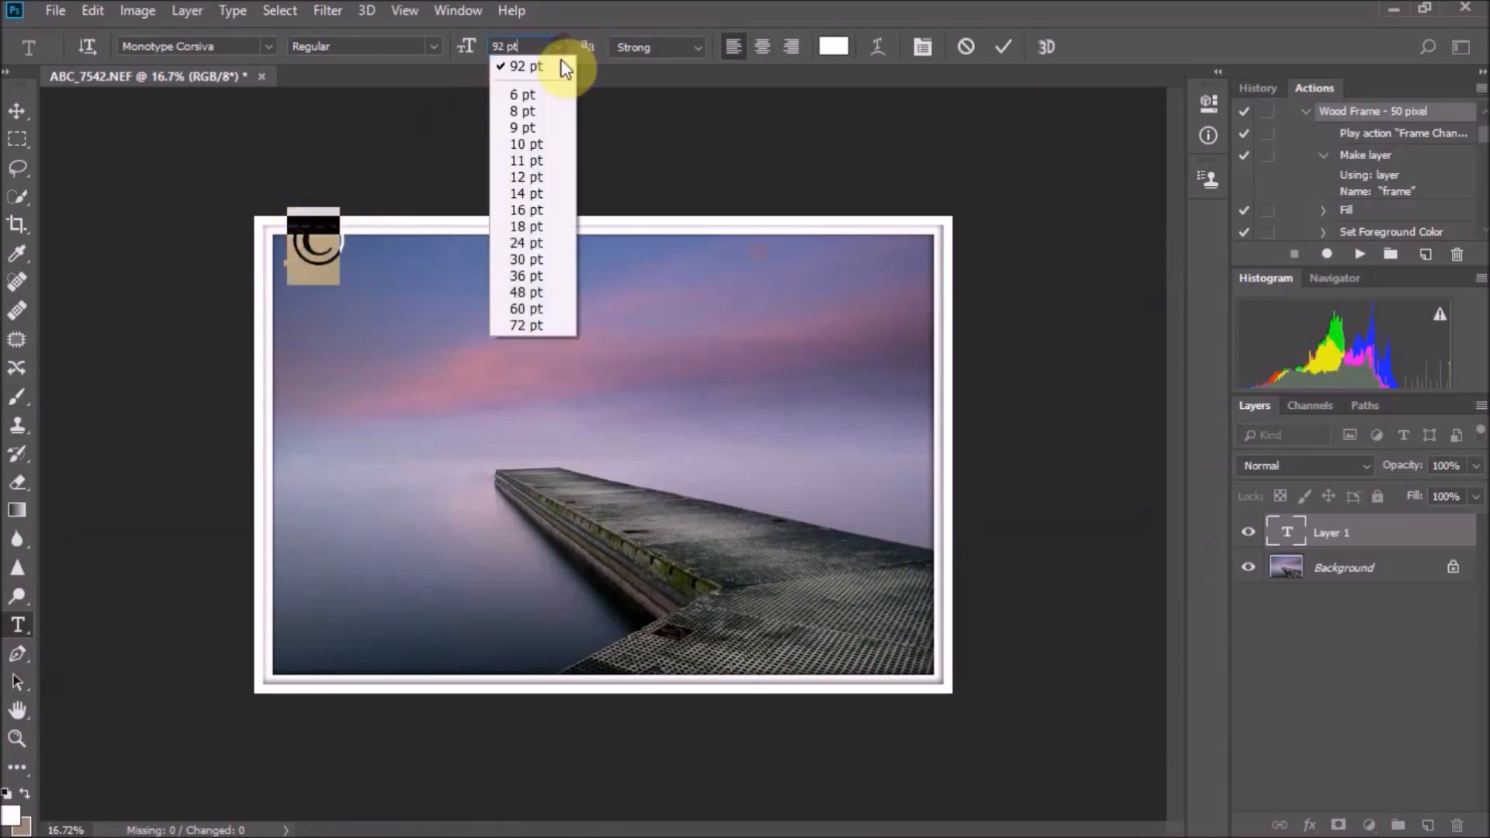
click(527, 243)
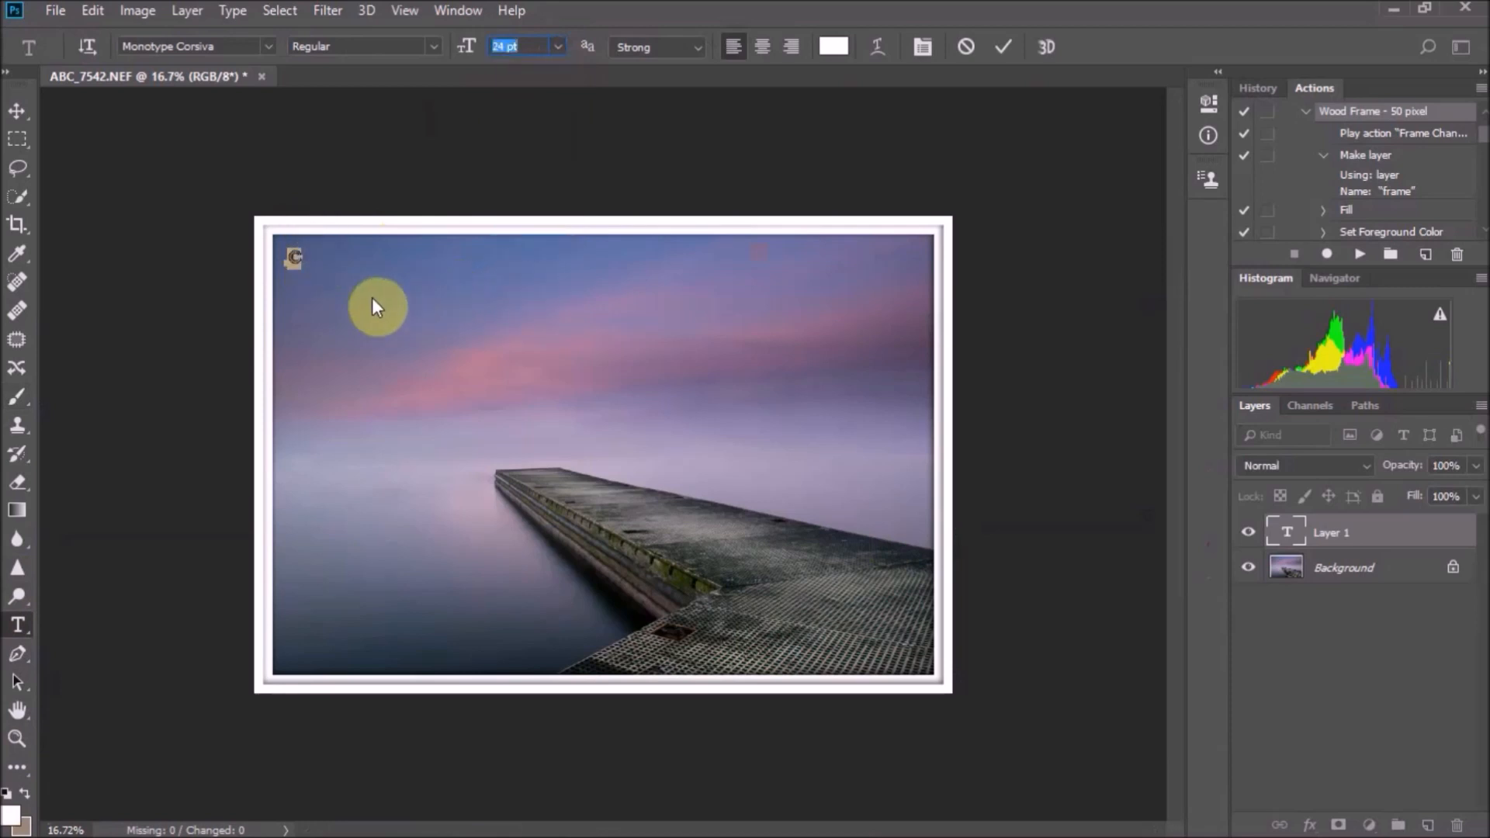
Add the photographer's business name after the © symbol and move the text closer to the photo's corner
click(317, 257)
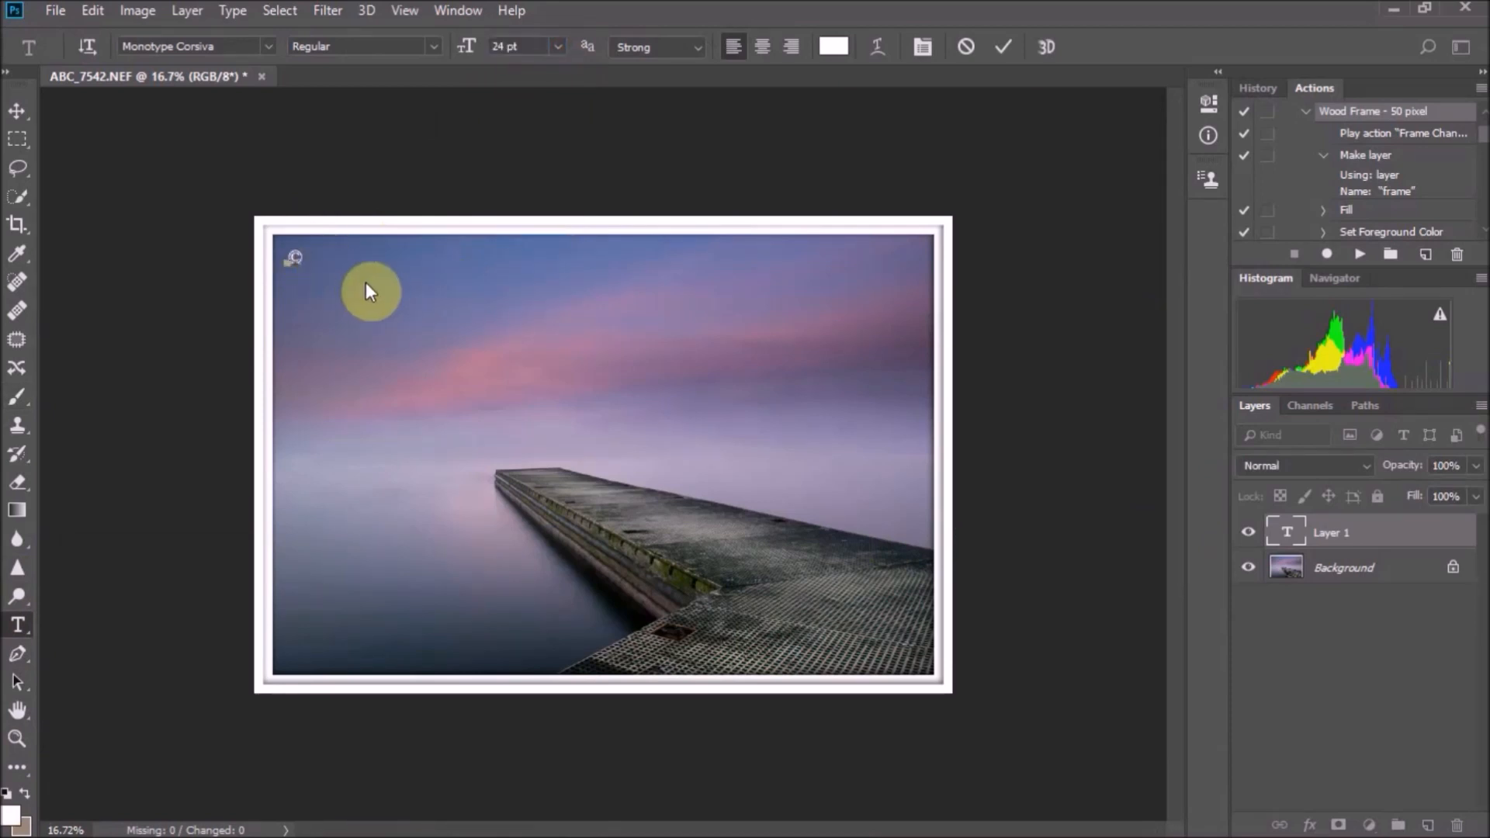
text(Lynne J Photography)
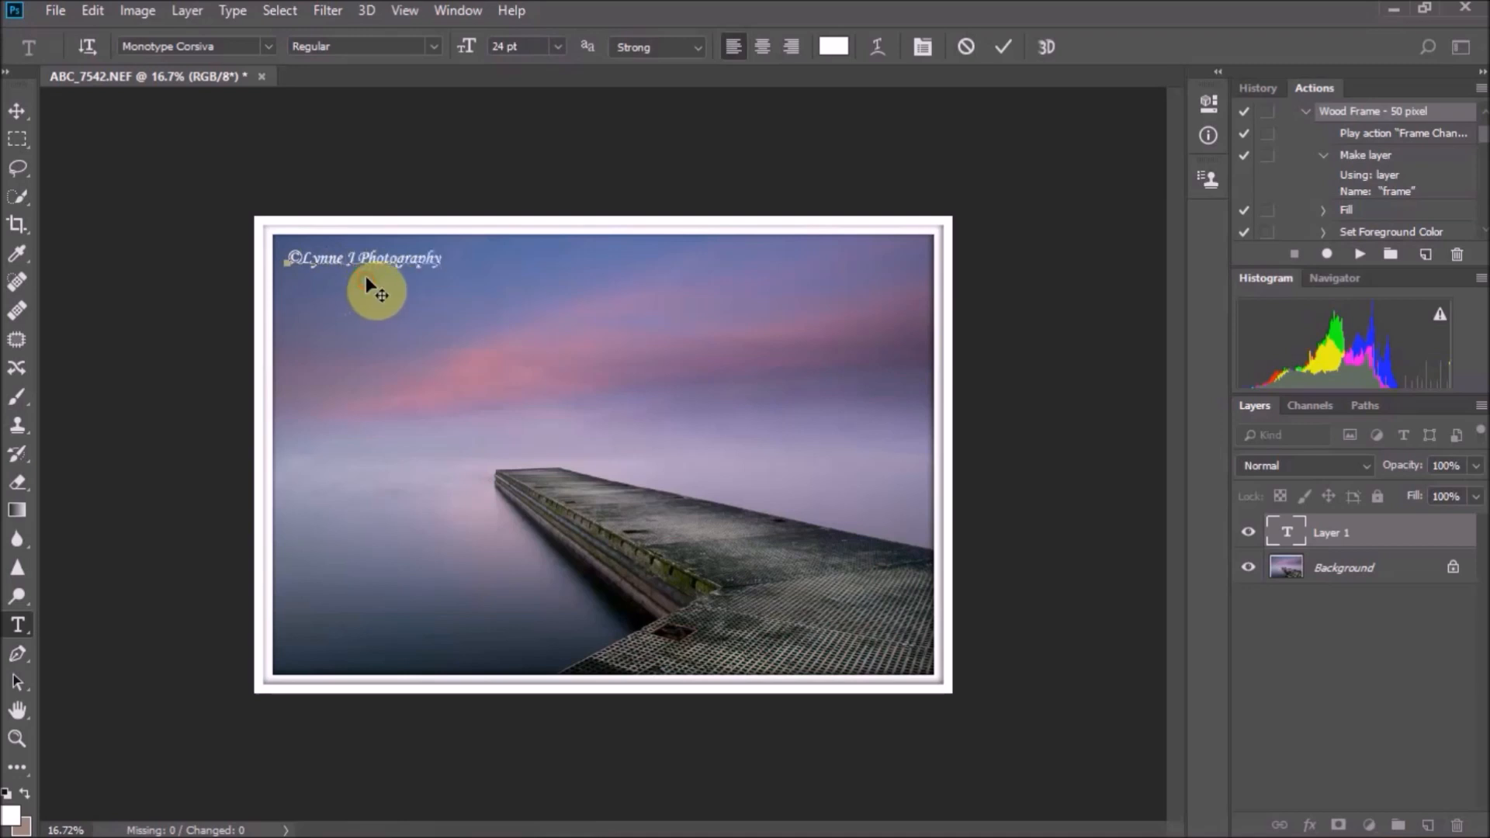
drag(366, 278, 357, 269)
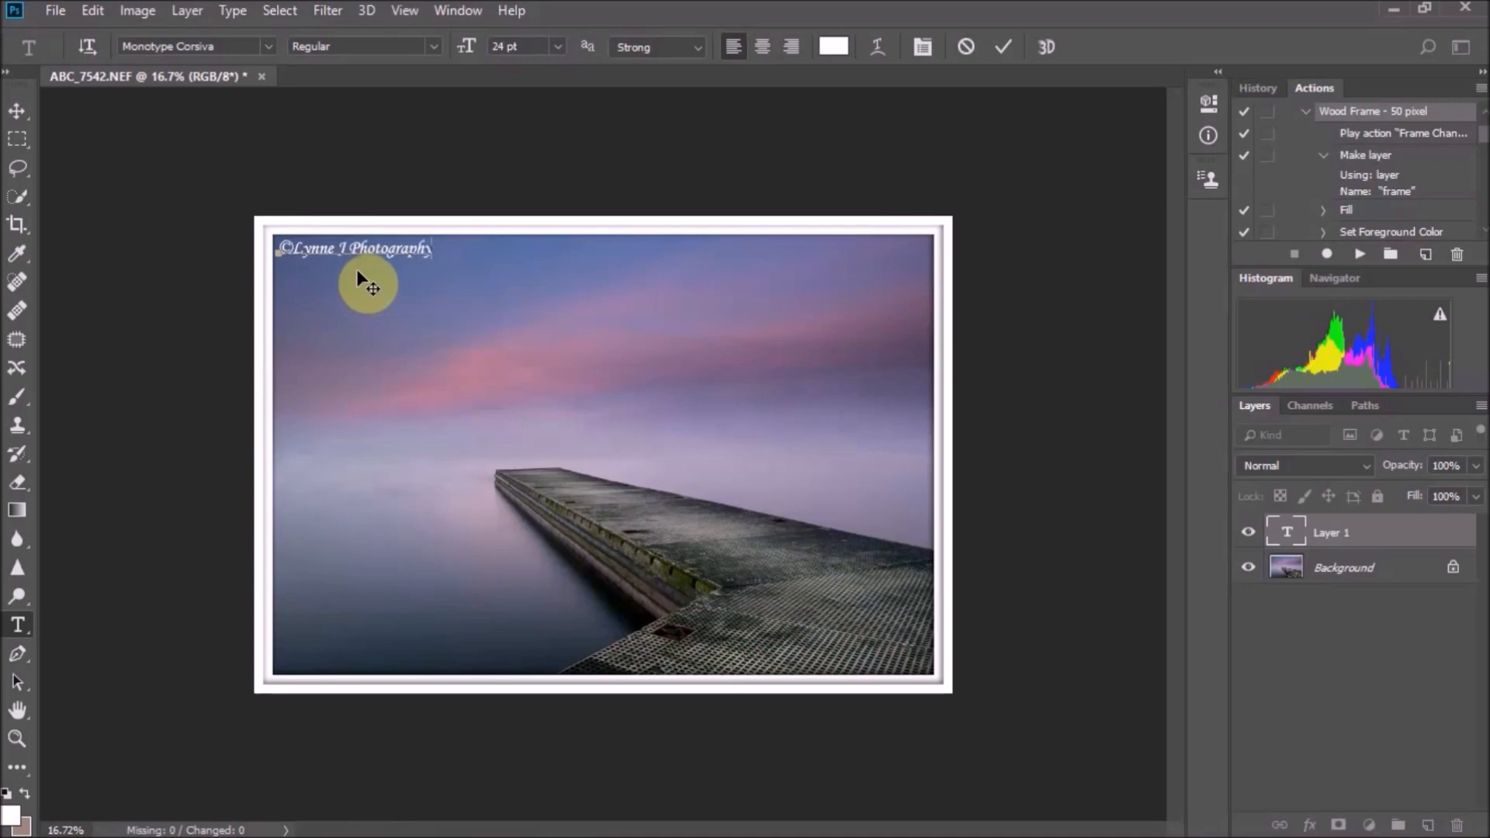
Lower the watermark text layer's opacity to 47% and flatten the image
drag(1400, 467, 1406, 474)
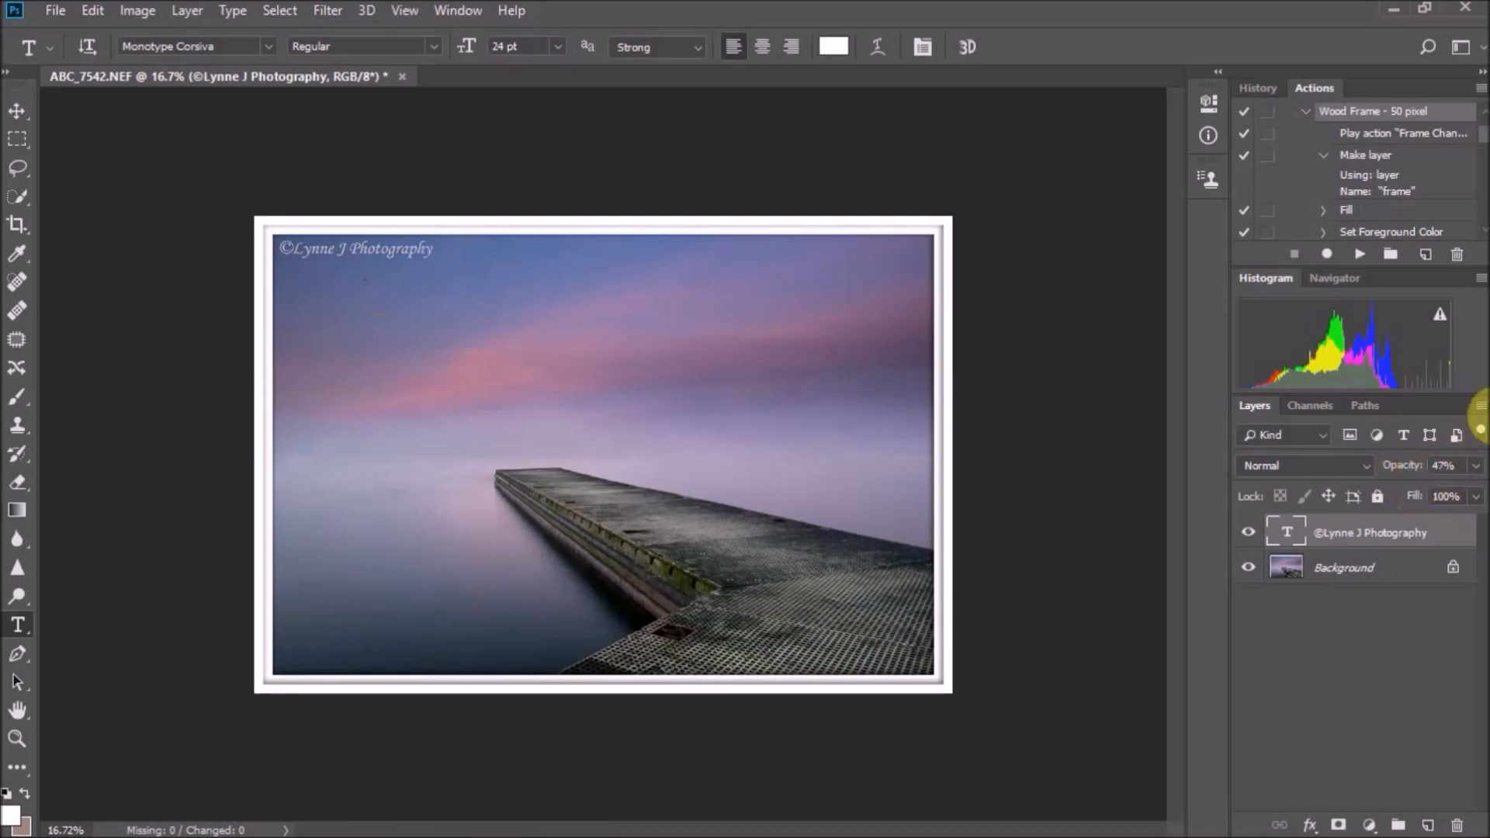
click(1479, 406)
click(1361, 718)
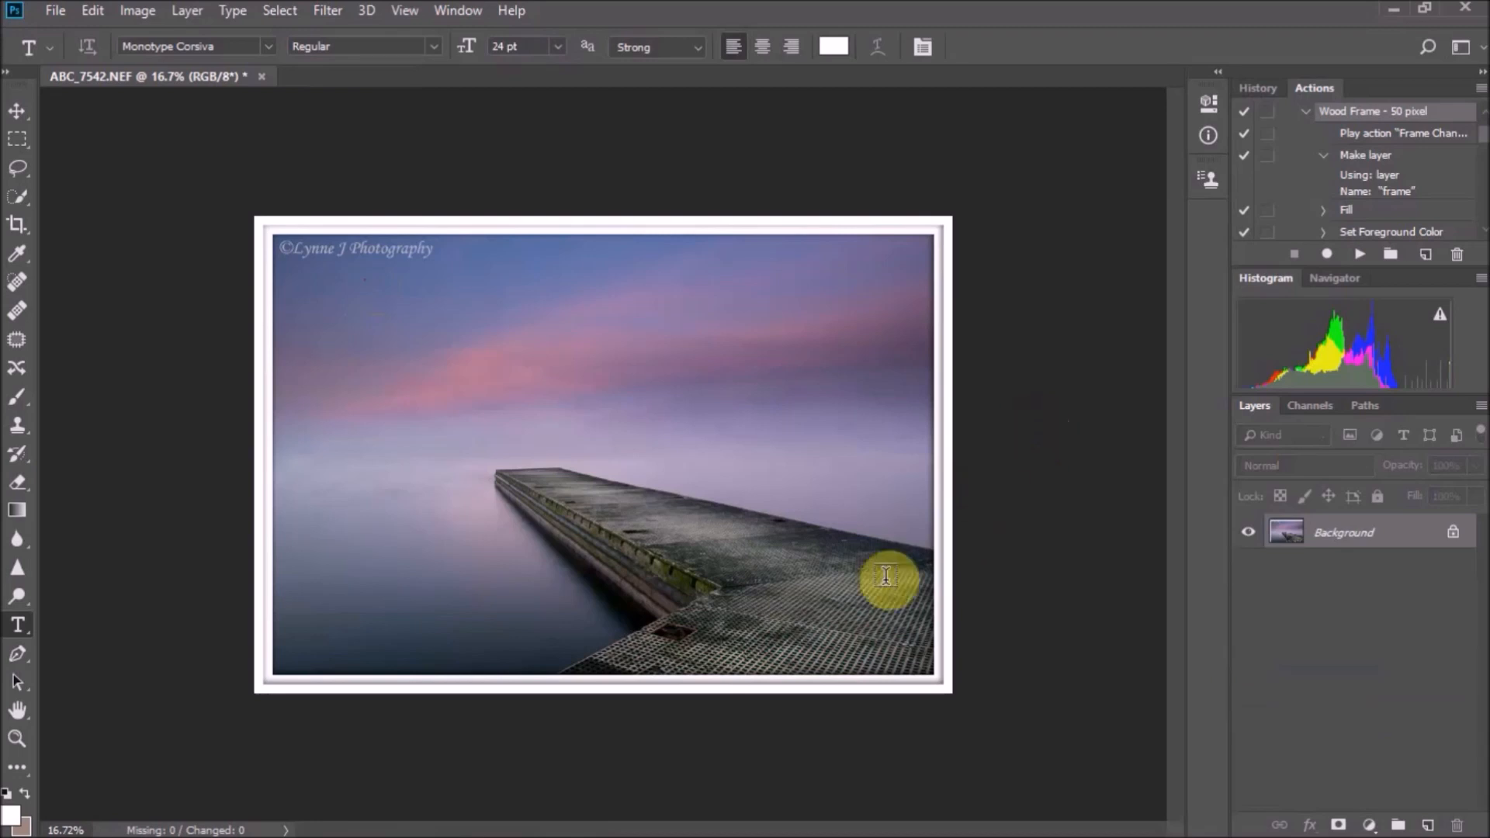
Save the watermarked photo as a JPEG named "ABC_7542 record" in the web folder
click(54, 11)
click(97, 256)
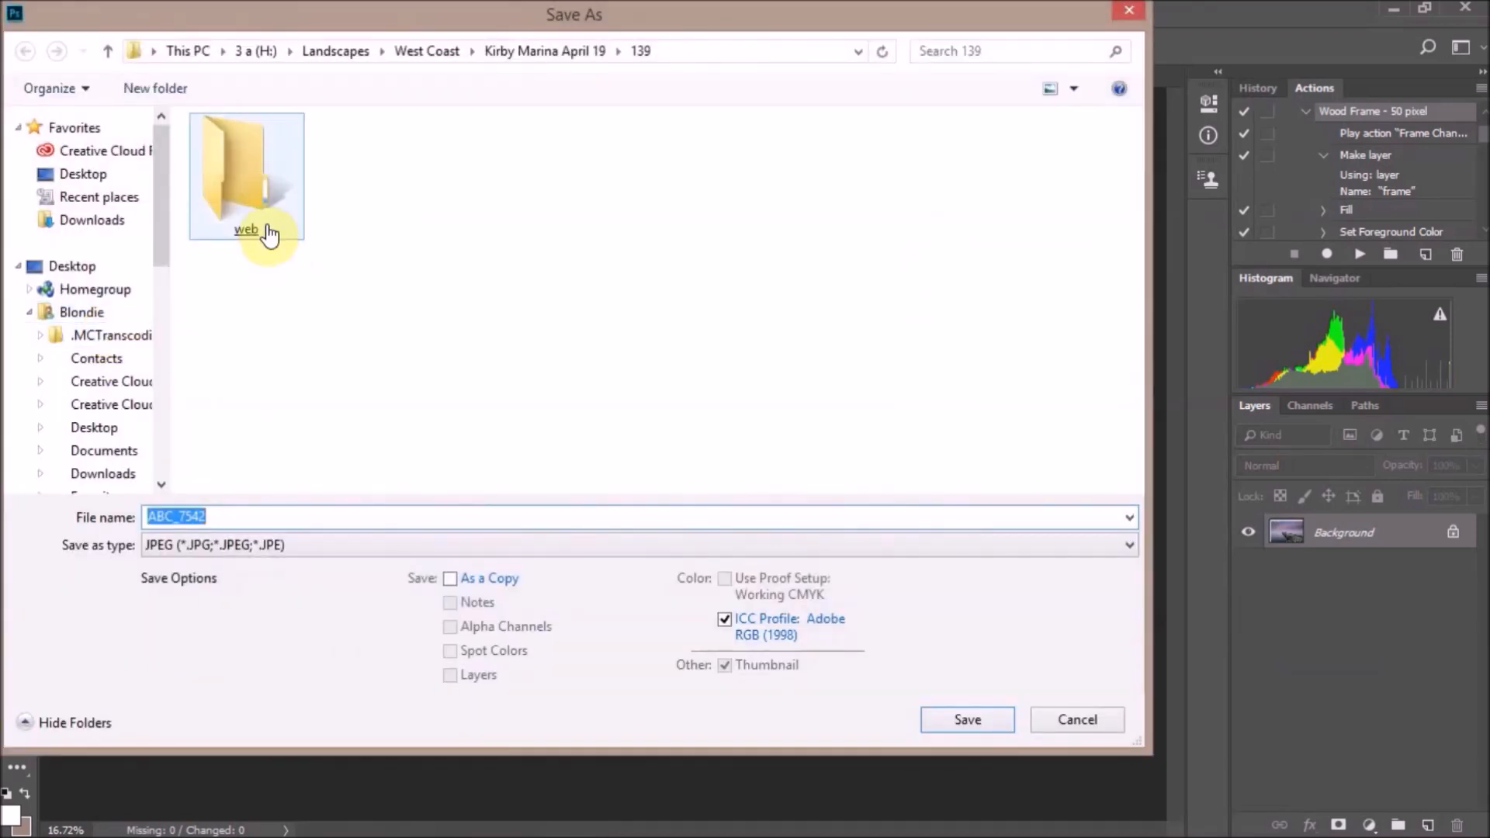
double_click(266, 231)
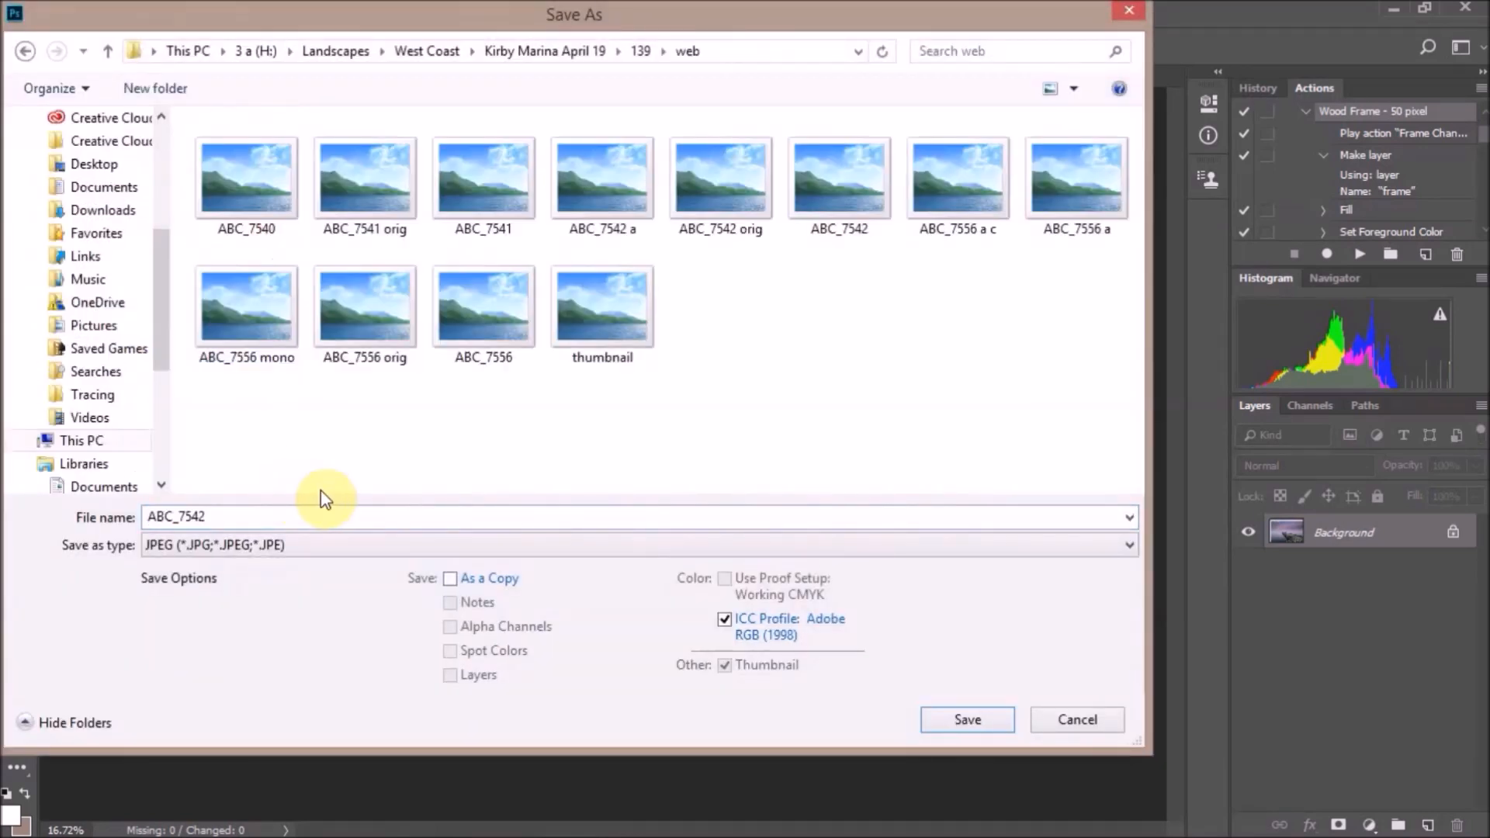
double_click(270, 522)
click(269, 524)
text(a)
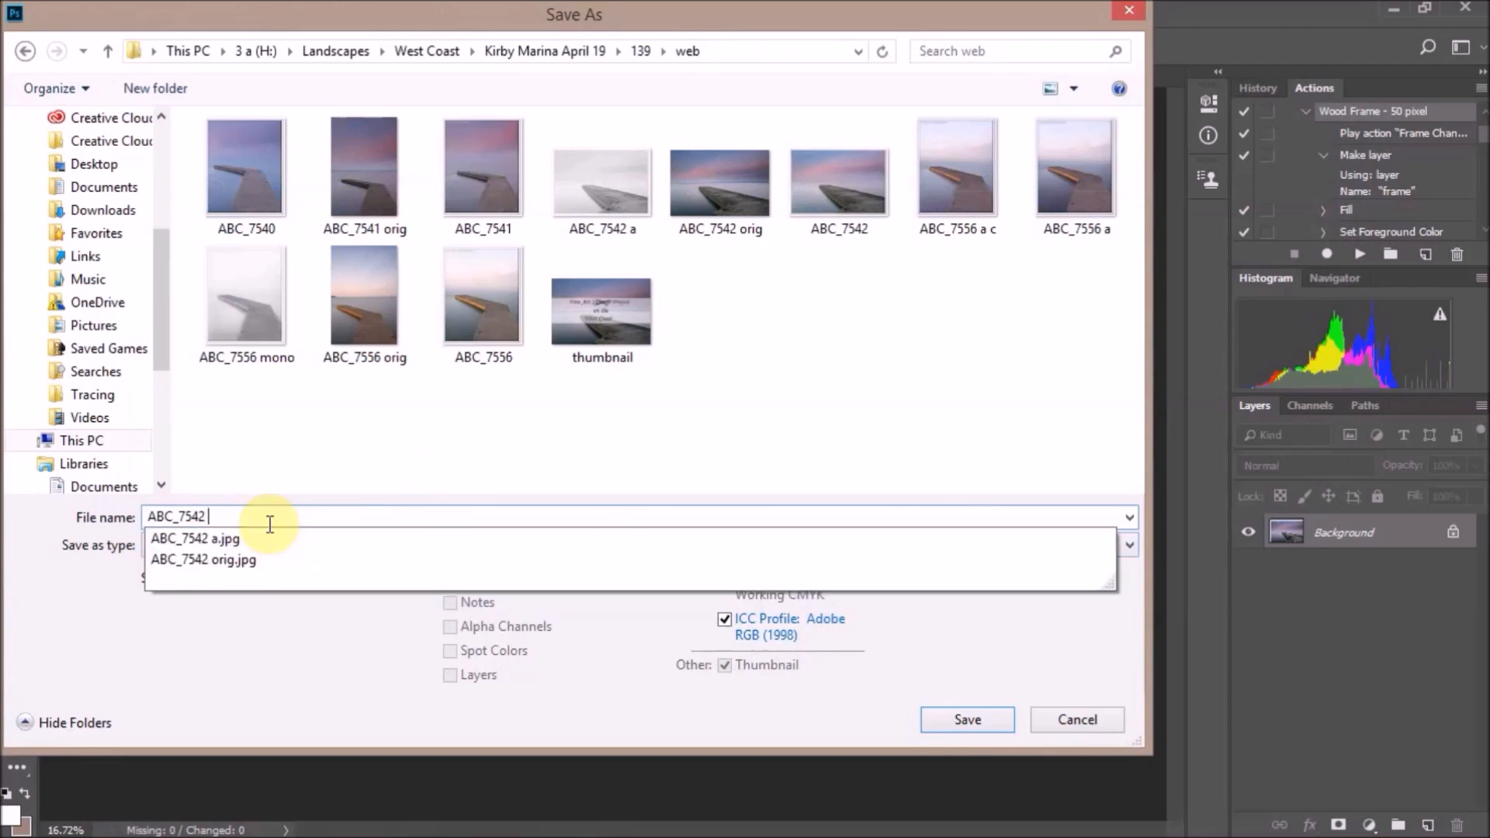
double_click(242, 524)
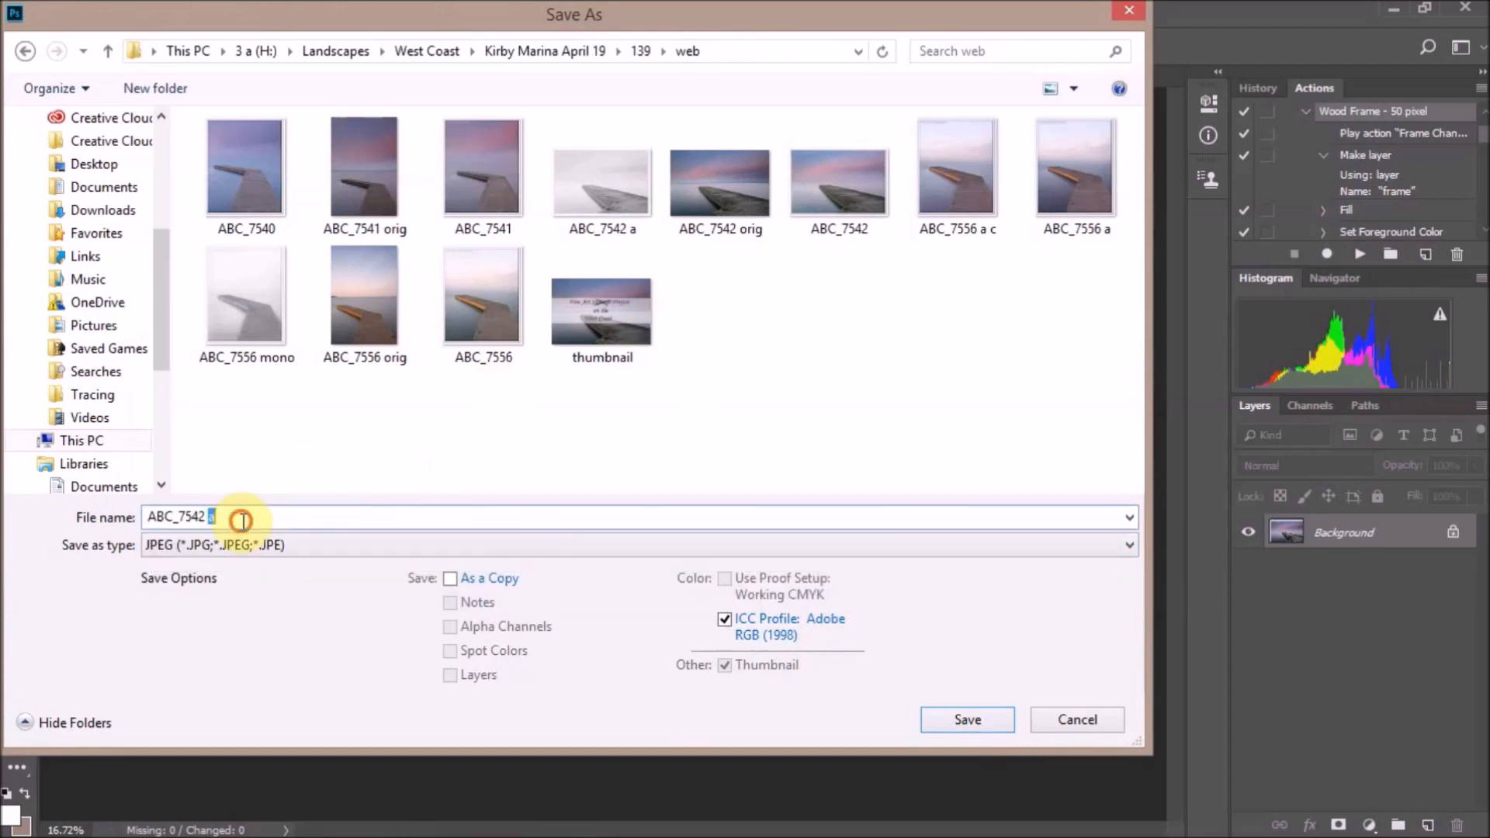
key(BackSpace)
text(record)
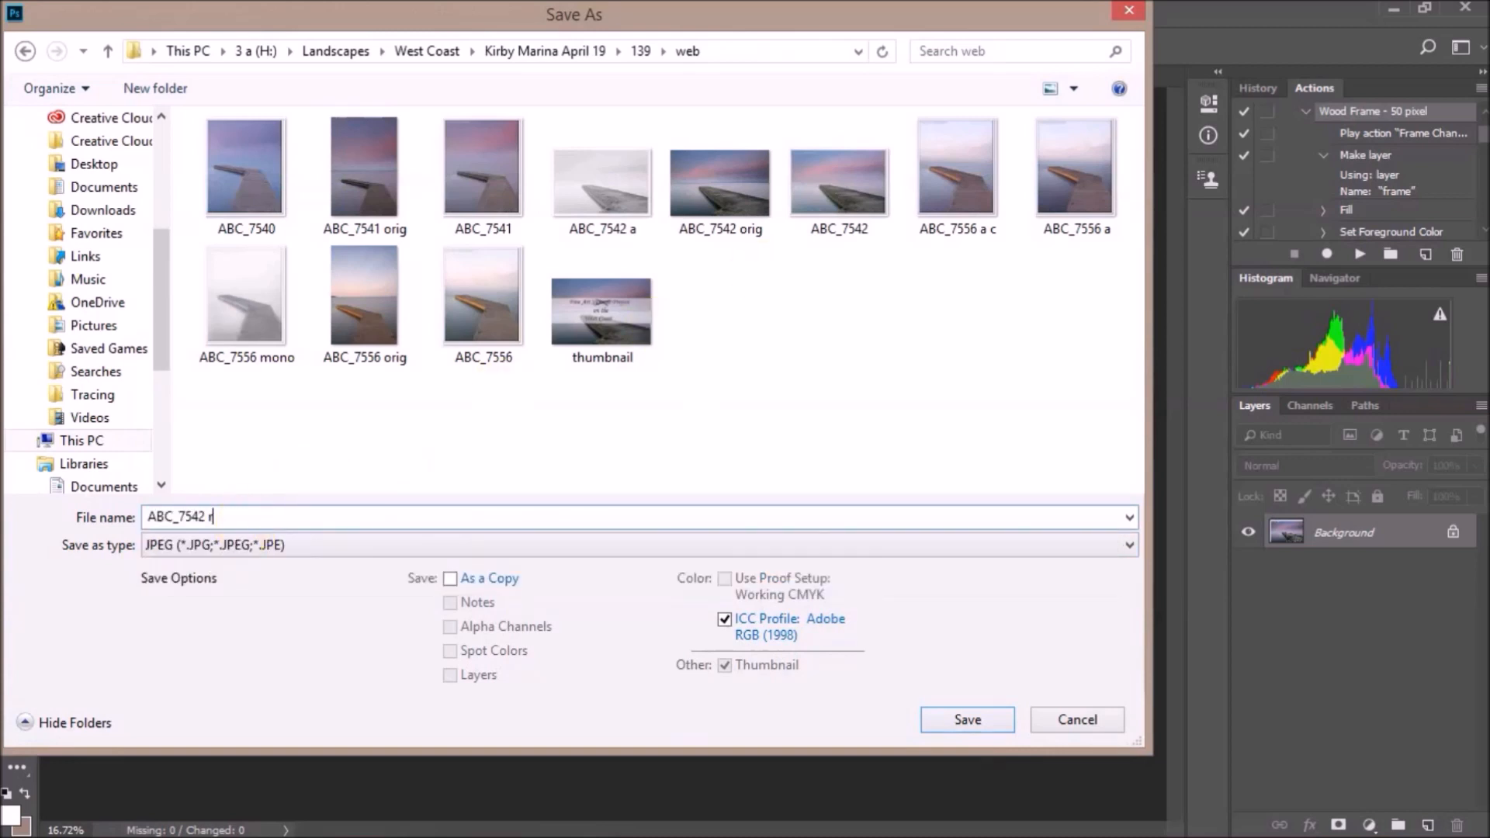
click(982, 711)
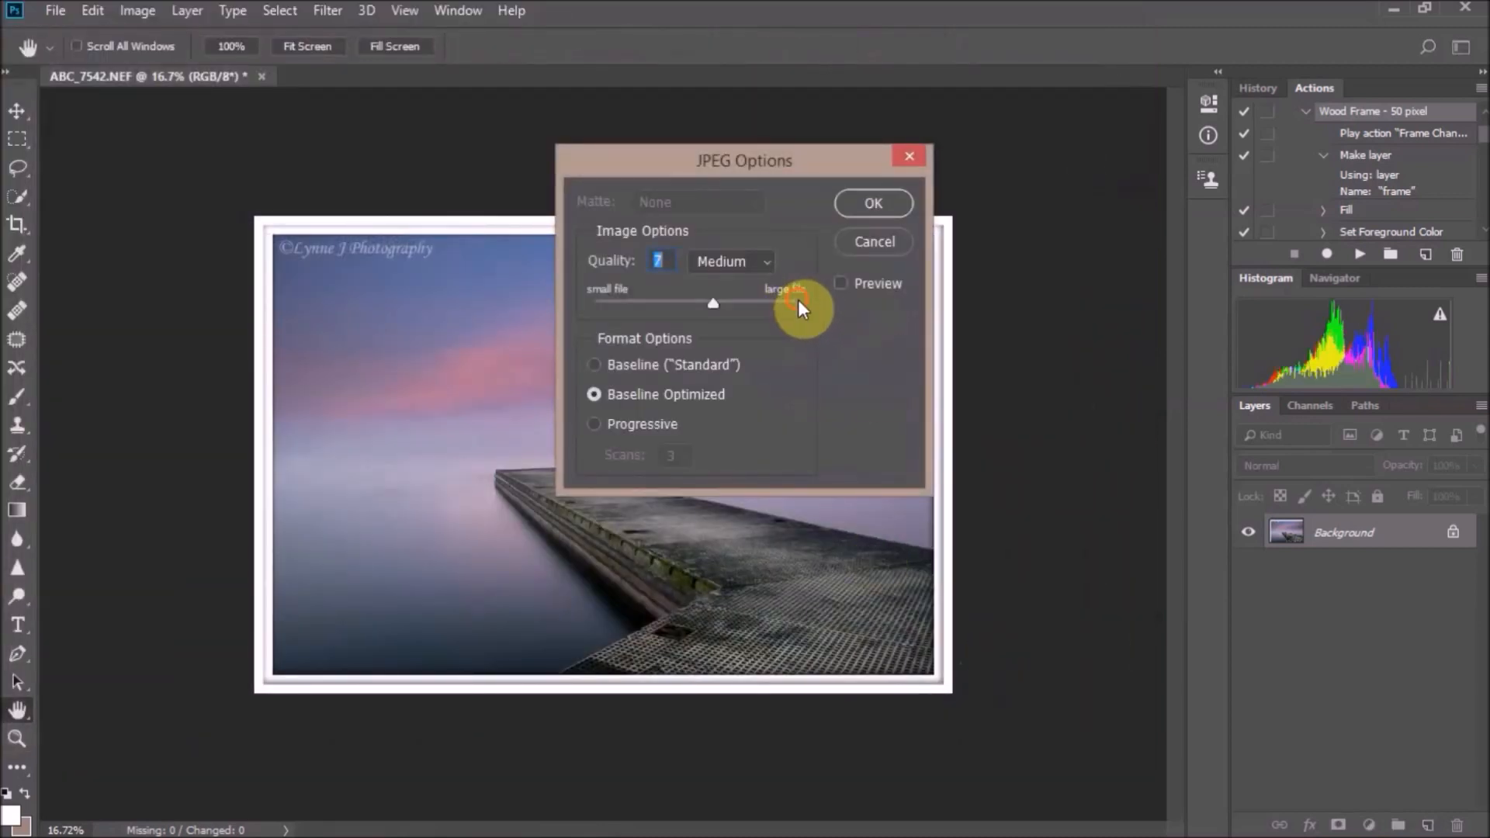
Set the JPEG quality to 12 (Maximum) with the Baseline Optimized format and complete the save
click(800, 303)
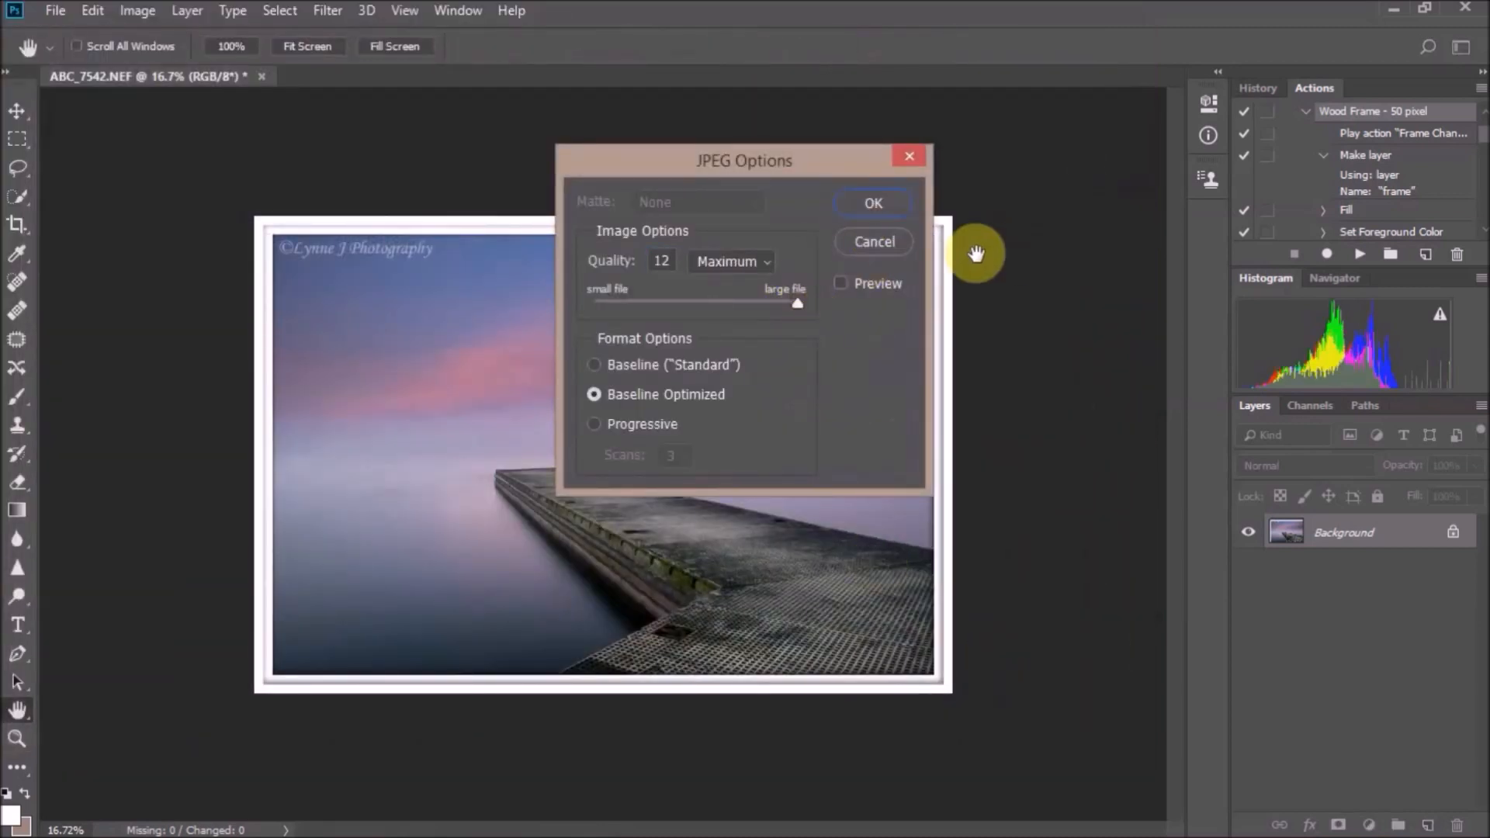
click(901, 210)
key(t)
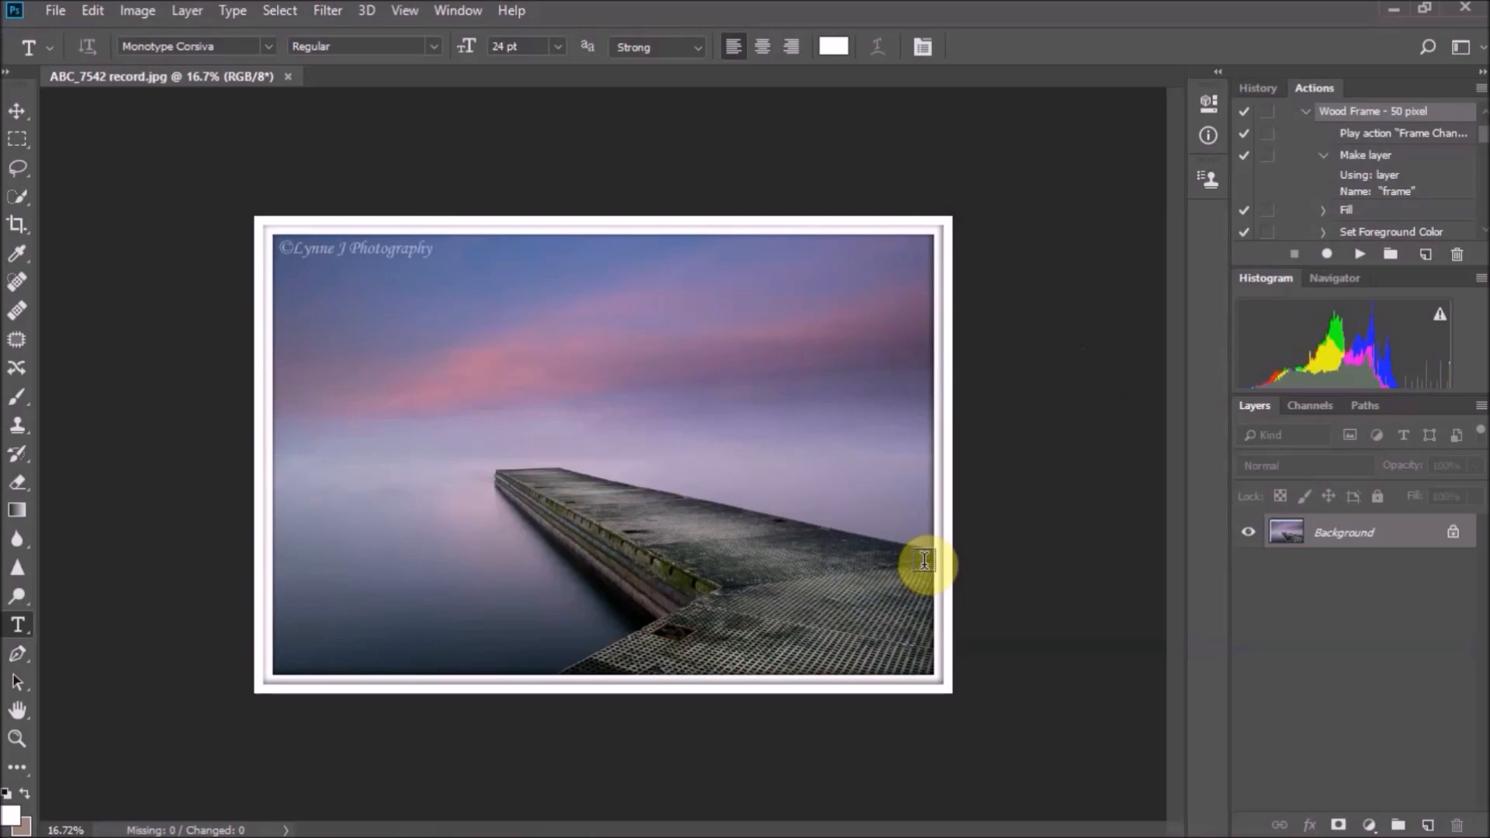
Look over the finished photo at a slightly different zoom and close its document
scroll(870, 435, up, 3)
scroll(861, 427, down, 3)
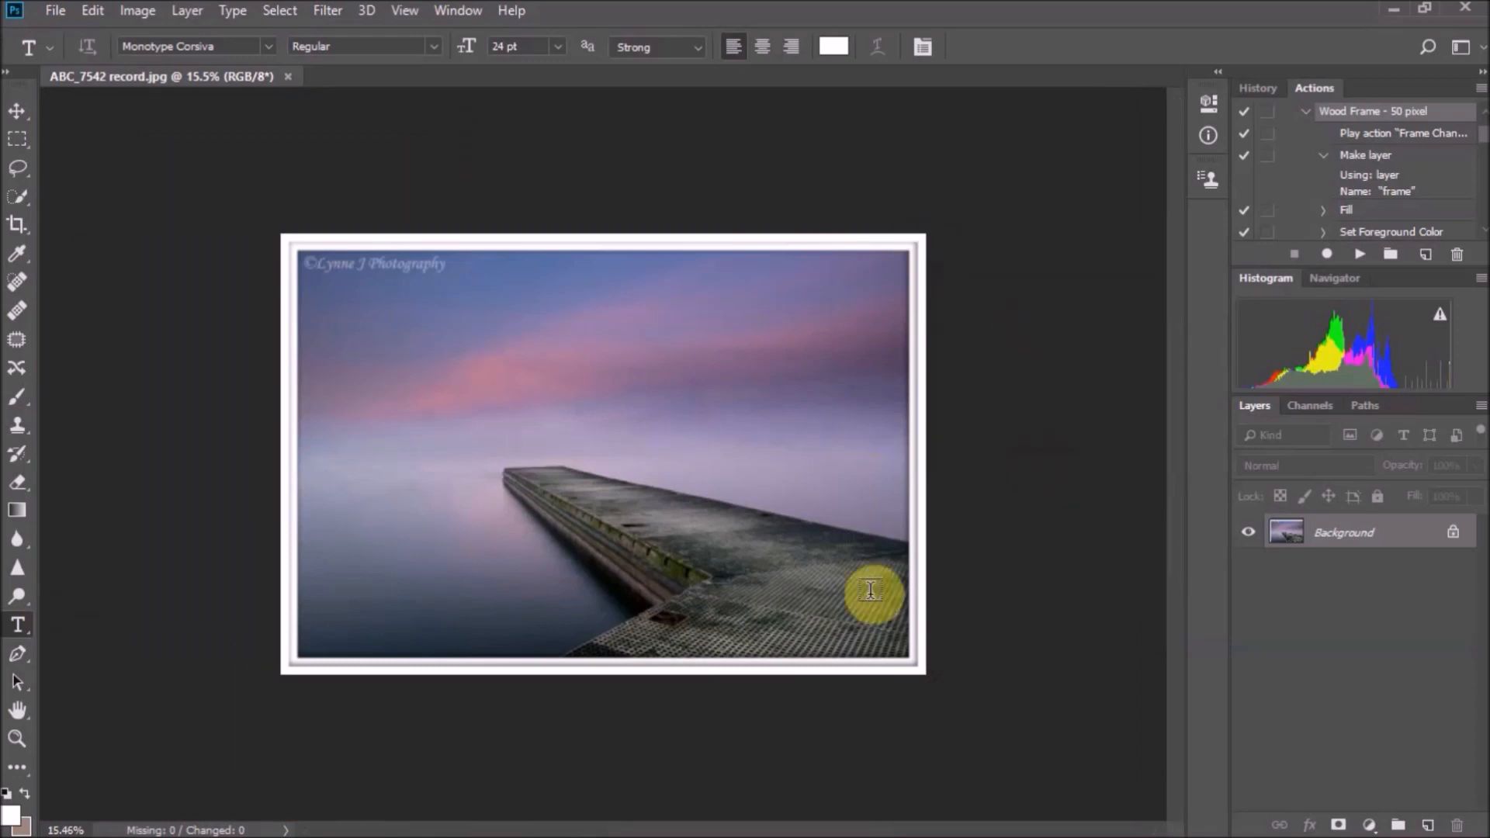
click(289, 76)
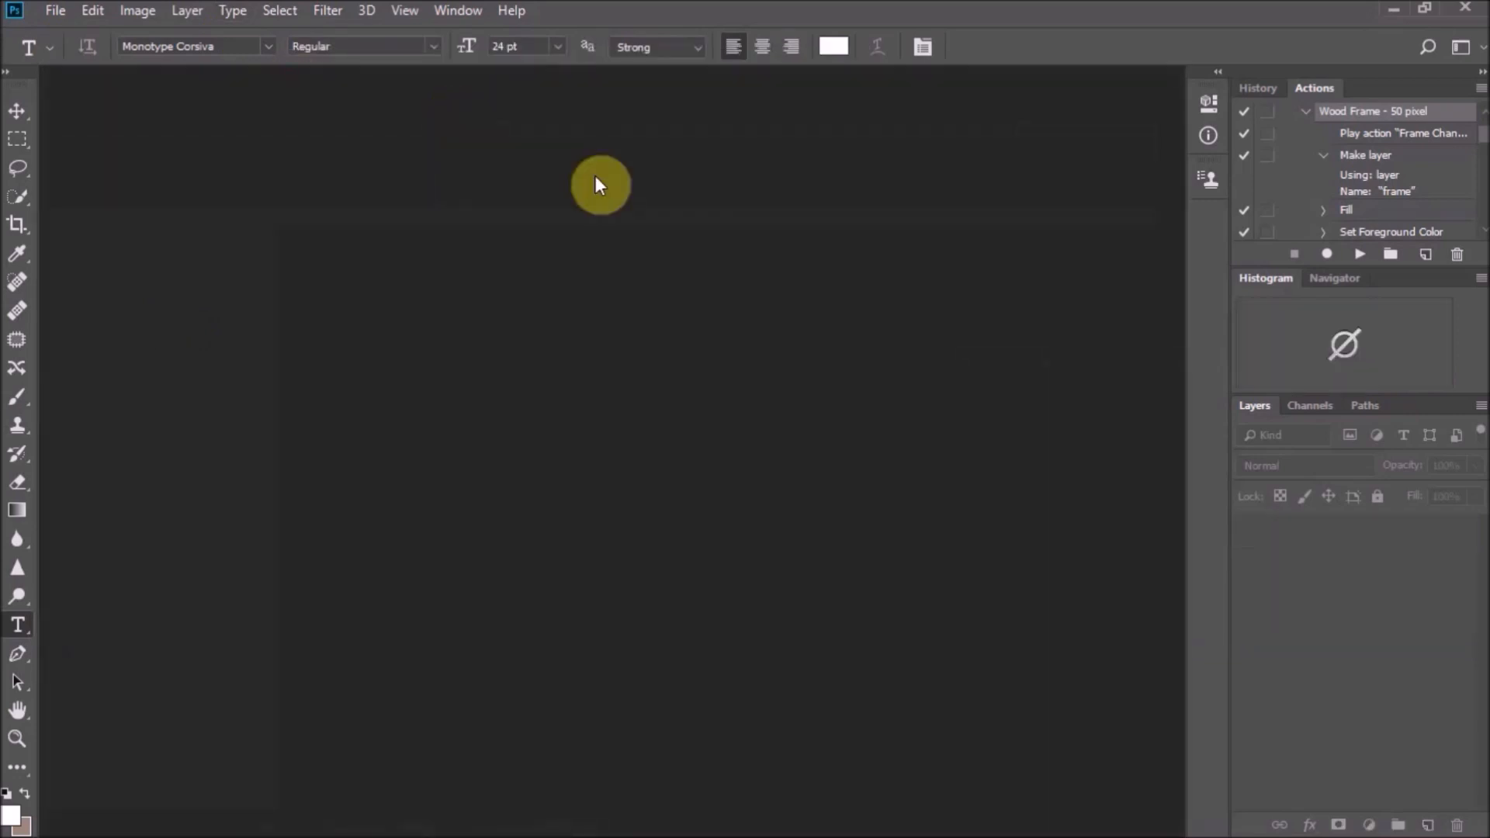
Exit Photoshop, switch to the Bridge window showing folder 139 and exit Bridge as well
click(56, 11)
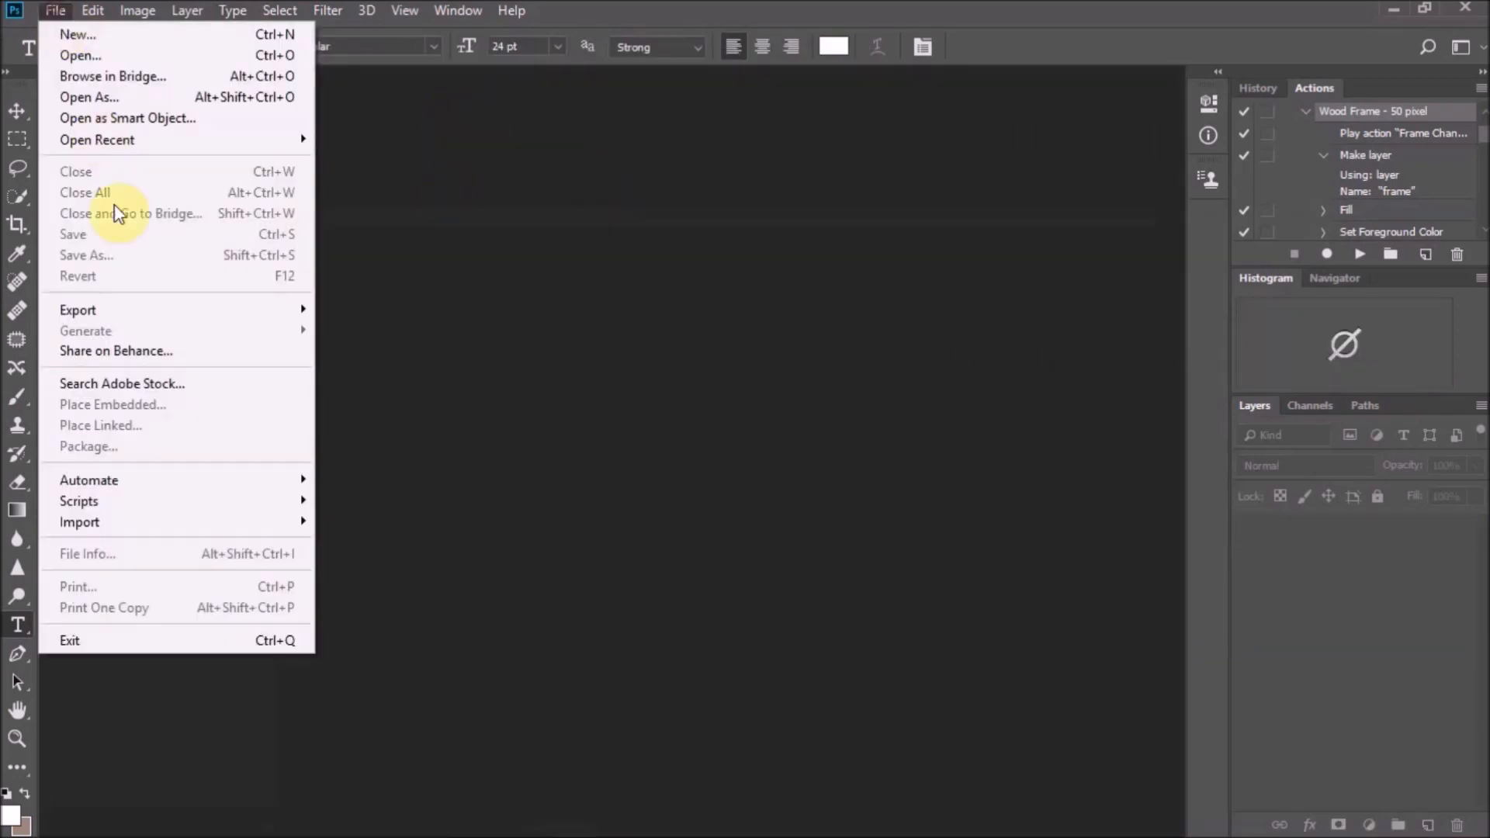
click(114, 642)
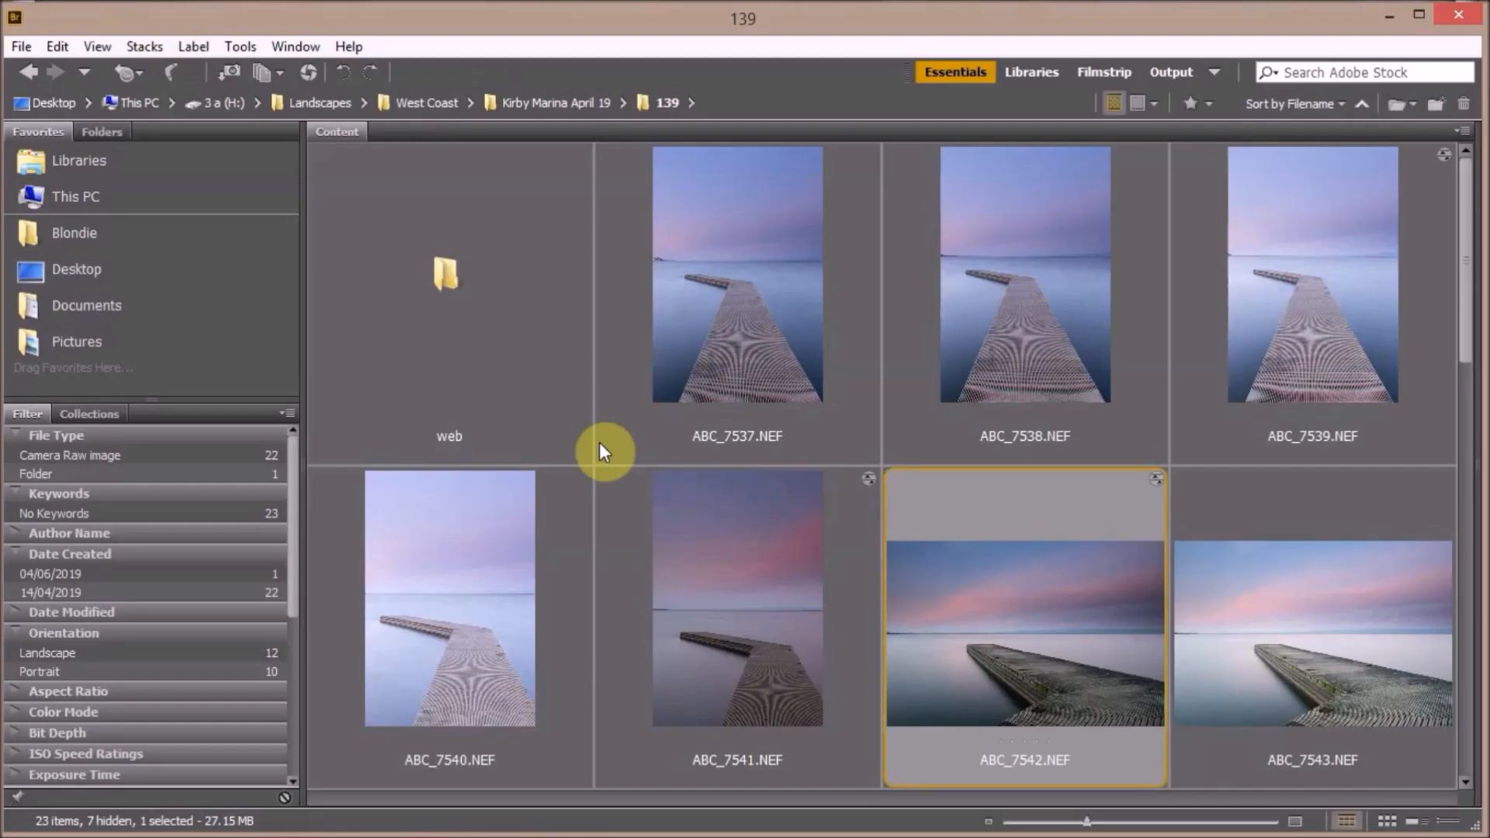
click(16, 48)
click(152, 546)
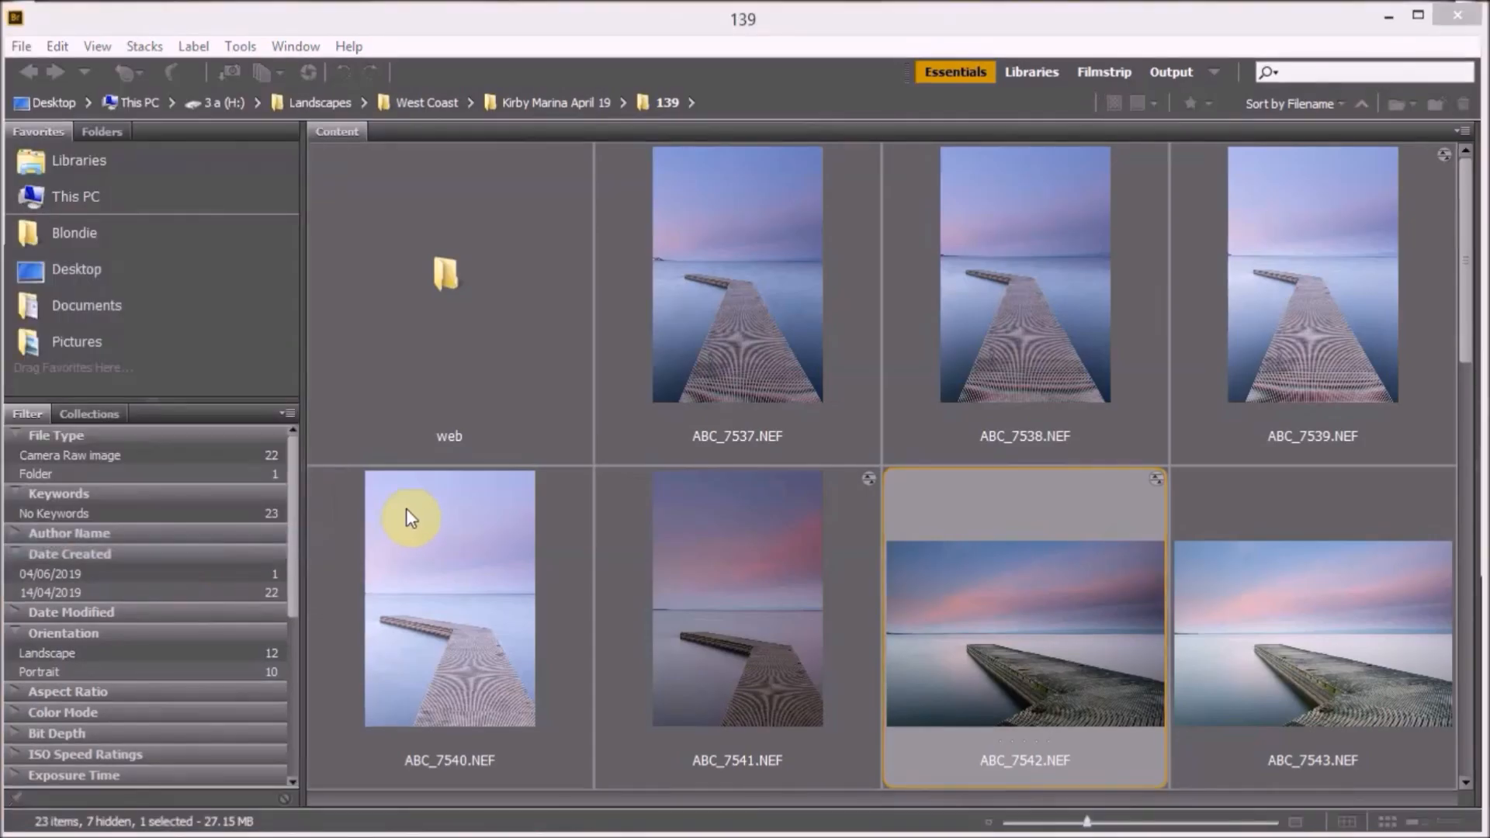